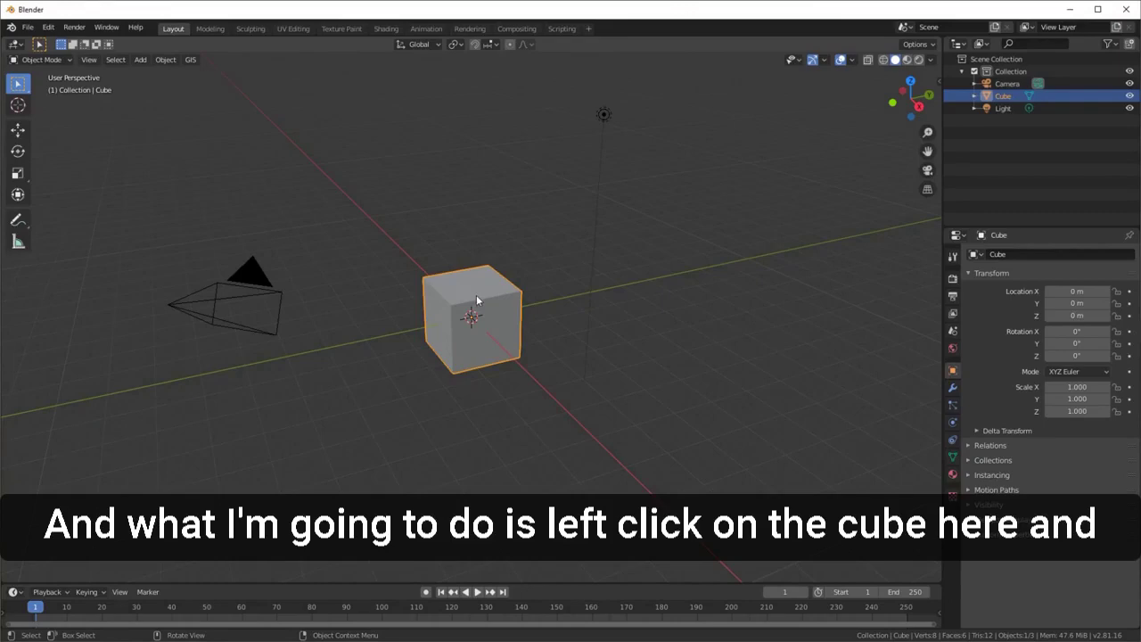
# - Delete the default cube and the light from the scene
pyautogui.press('x')
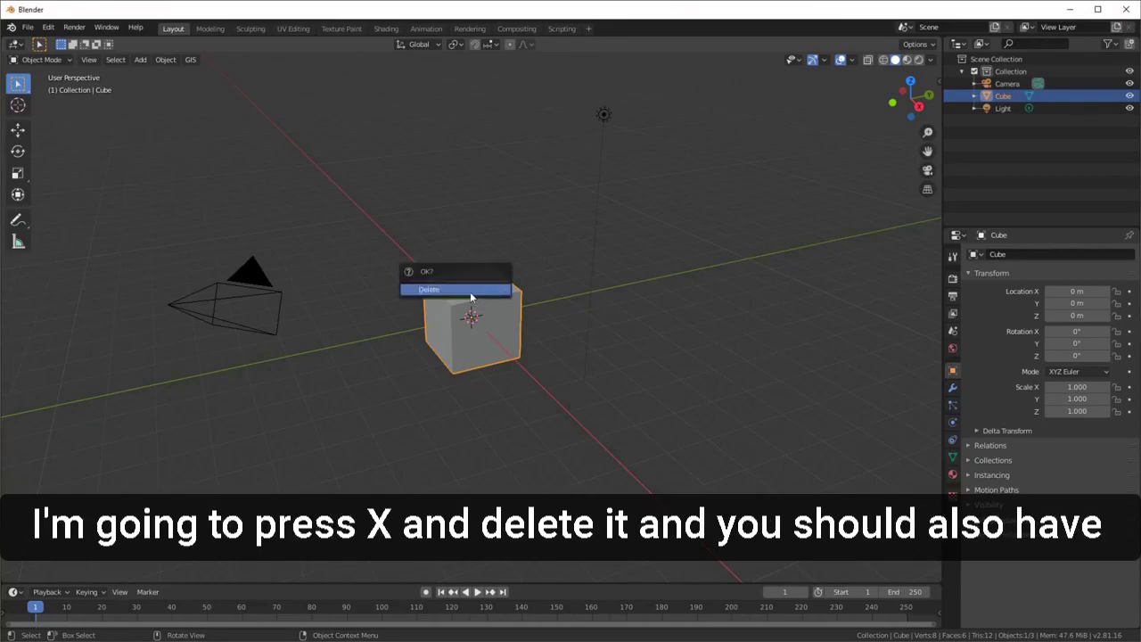
pyautogui.click(471, 293)
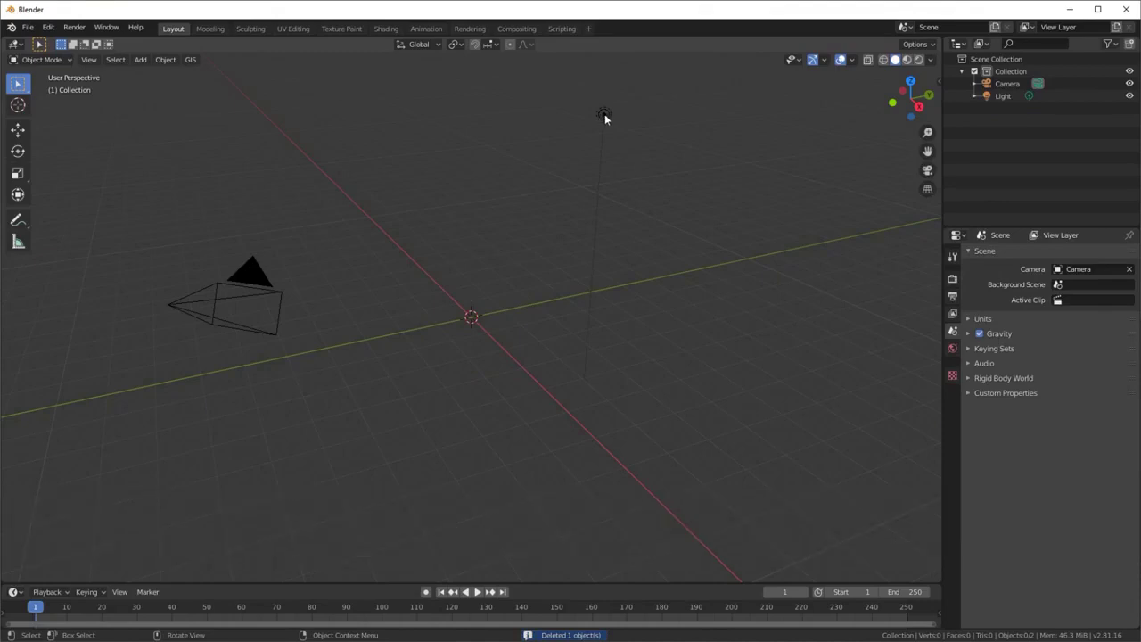
pyautogui.click(603, 116)
pyautogui.press('x')
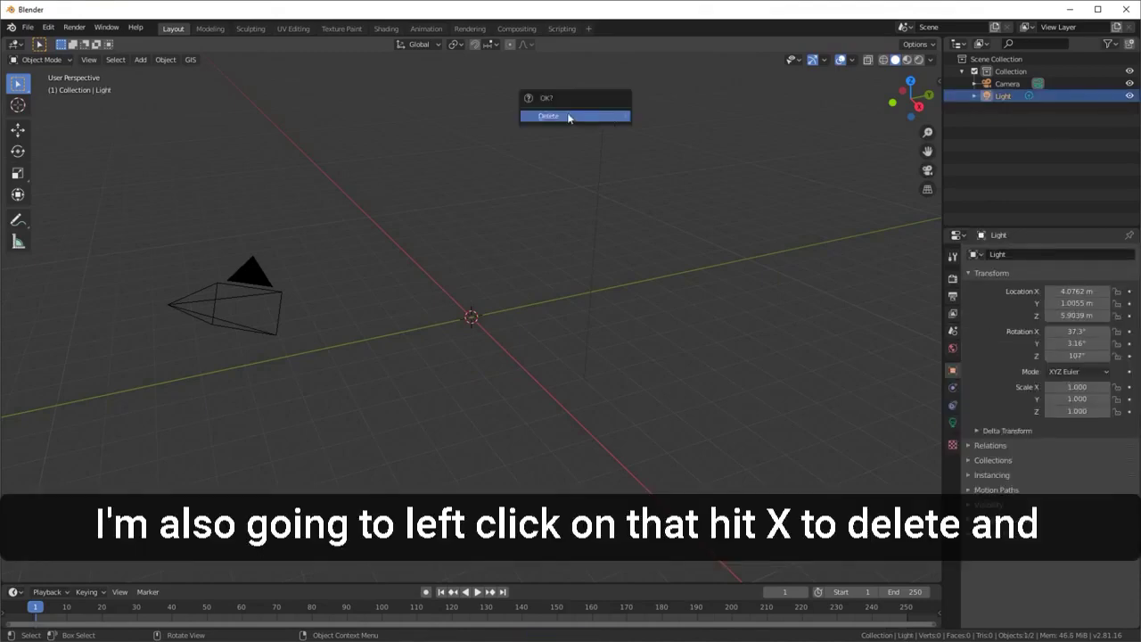
pyautogui.click(568, 116)
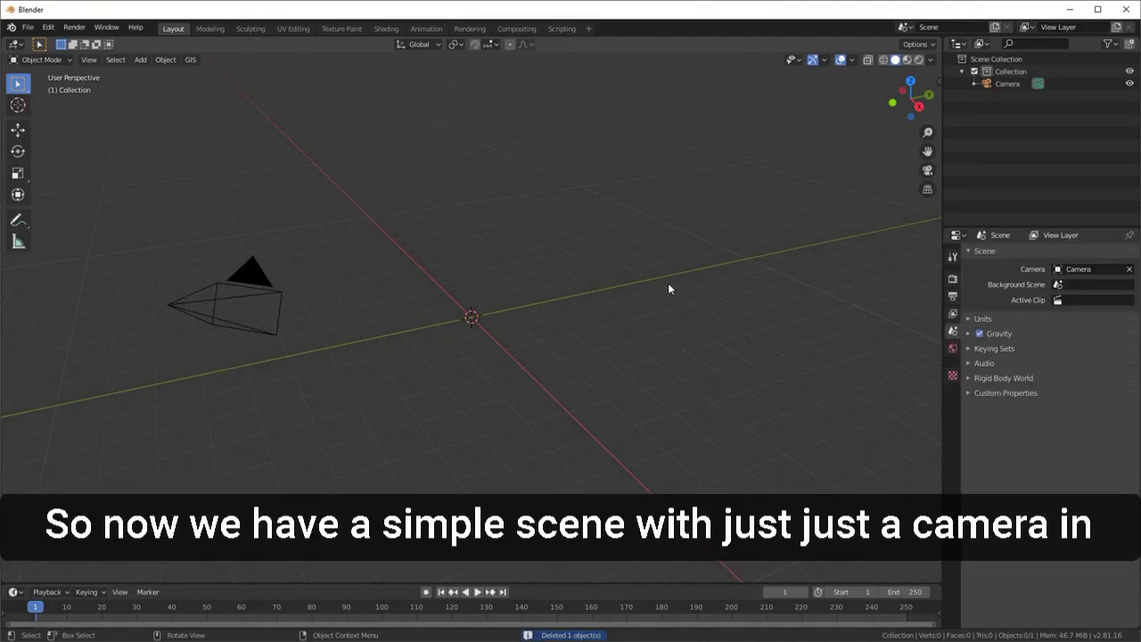
# - Clear the selection and add a plane mesh at the world origin
pyautogui.click(282, 291)
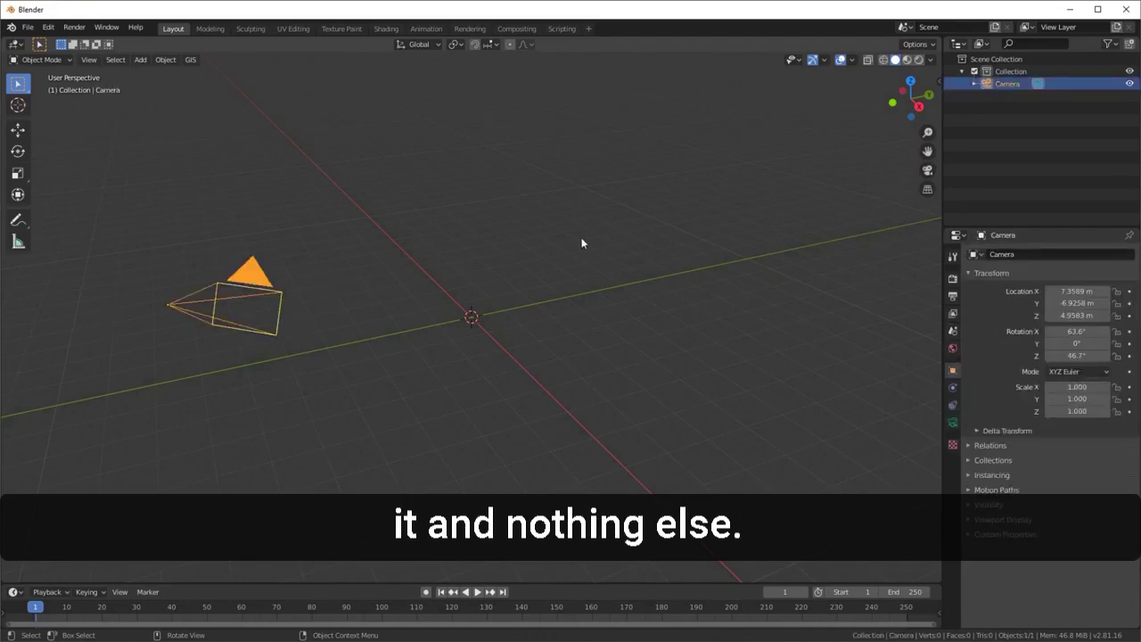
pyautogui.hotkey('alt', 'a')
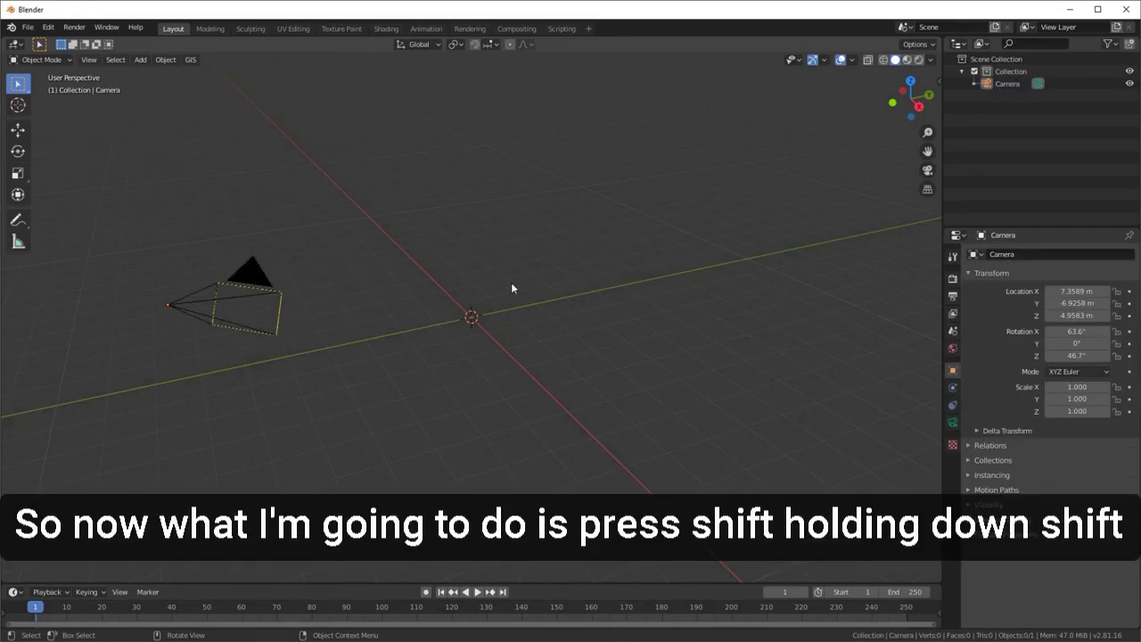
pyautogui.press('shift')
pyautogui.hotkey('shift', 'a')
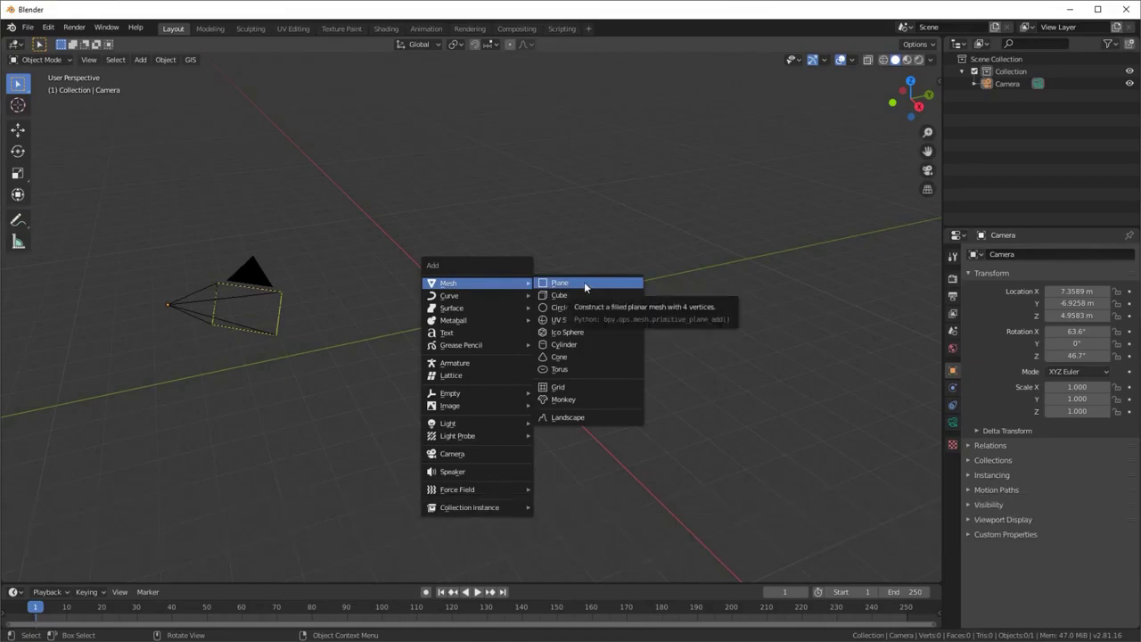
pyautogui.click(584, 281)
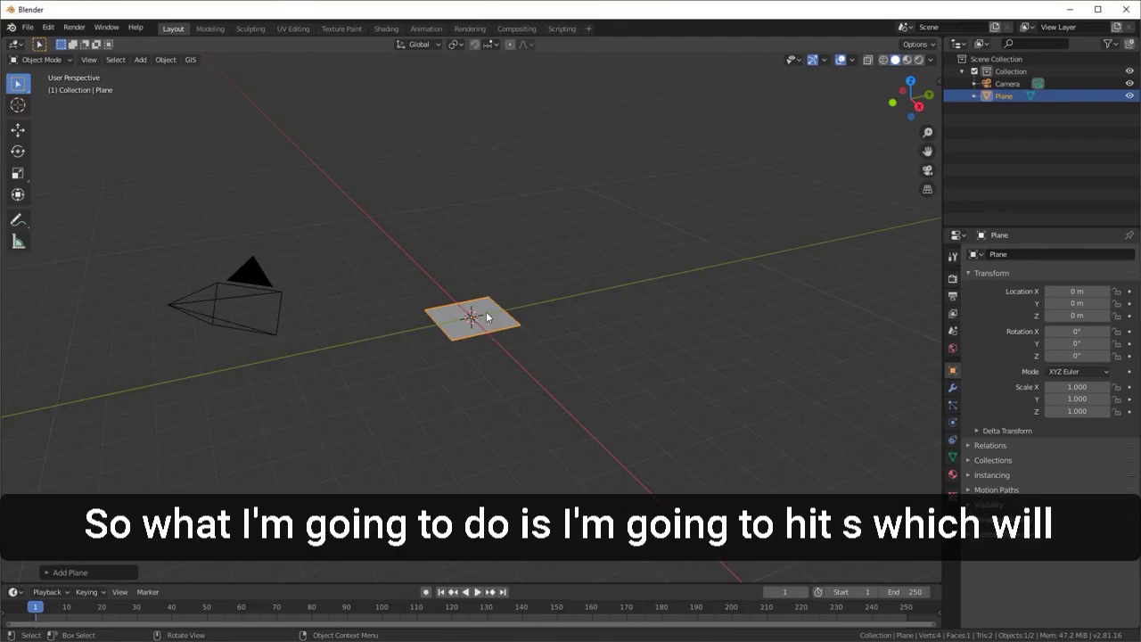
# - Scale the plane by 3 along the X axis
pyautogui.press('s')
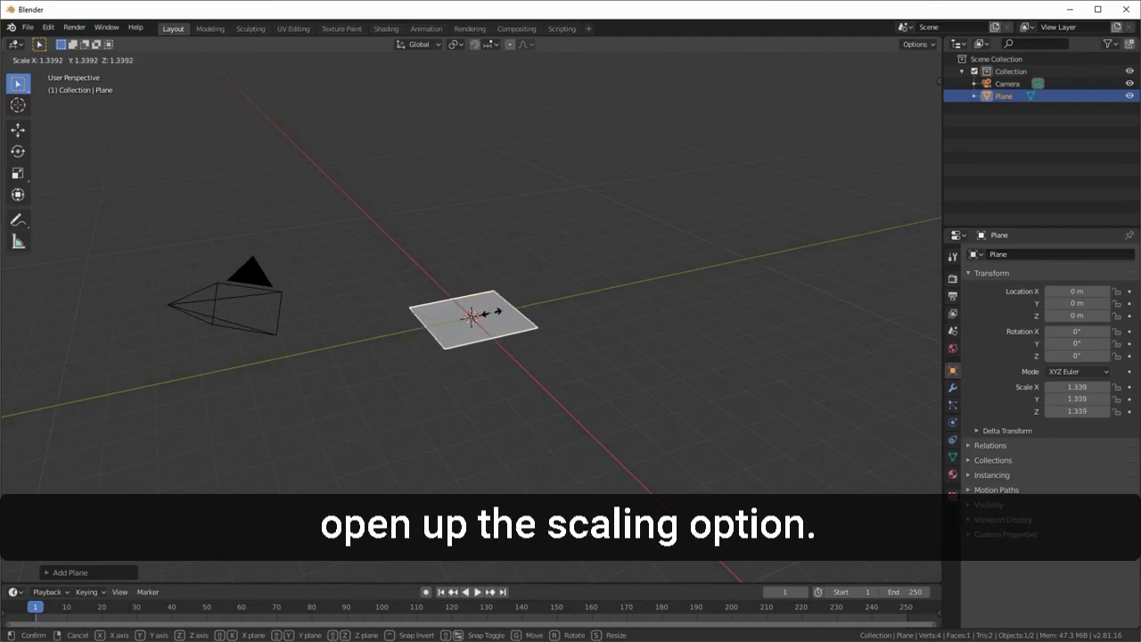
pyautogui.press('x')
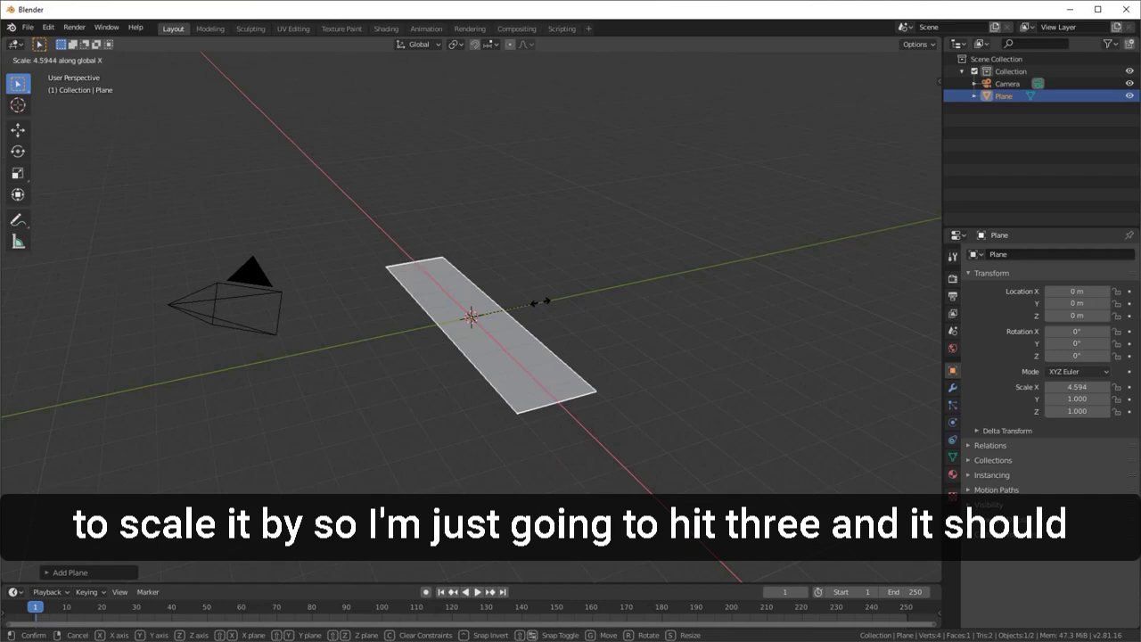
pyautogui.write('3')
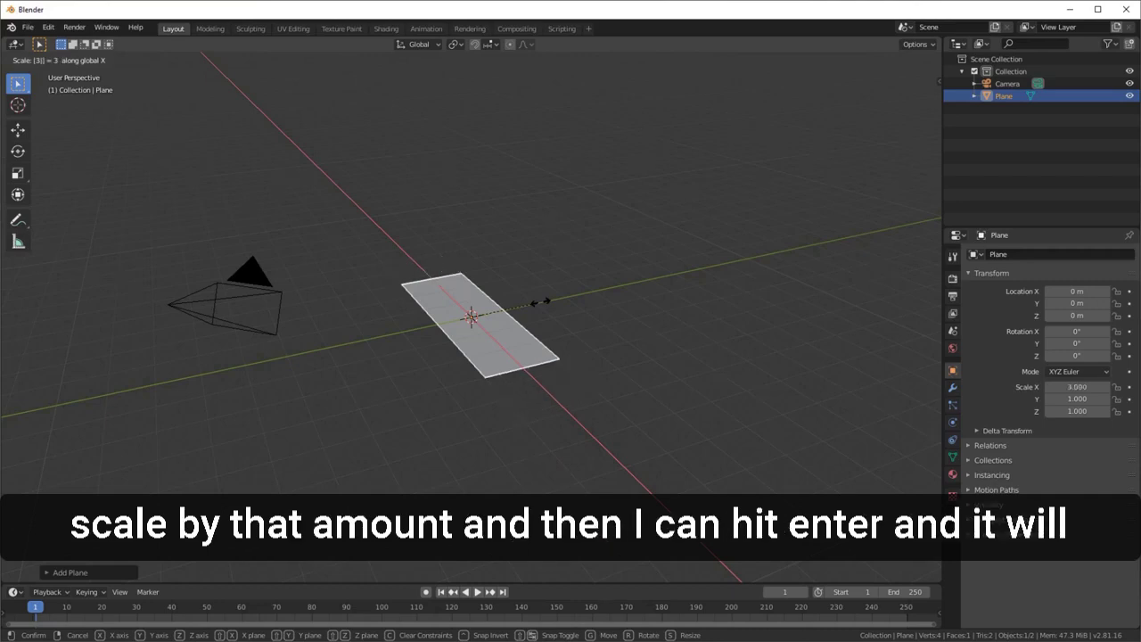
pyautogui.press('Return')
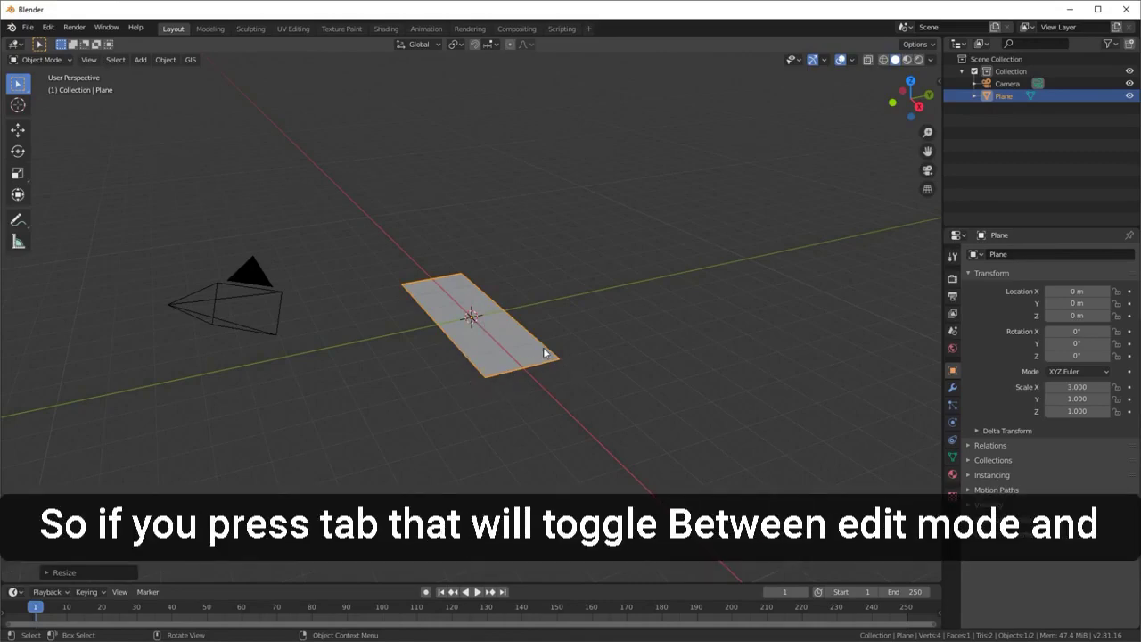
# - Toggle the plane between Edit Mode and Object Mode, ending in Edit Mode
pyautogui.press('Tab')
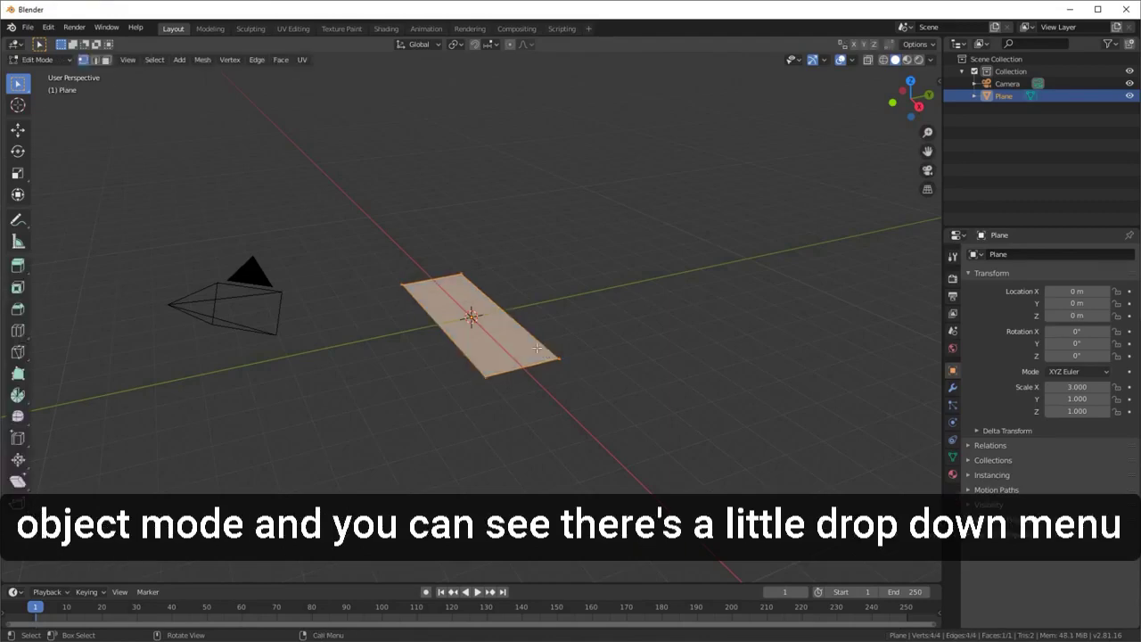
pyautogui.click(67, 63)
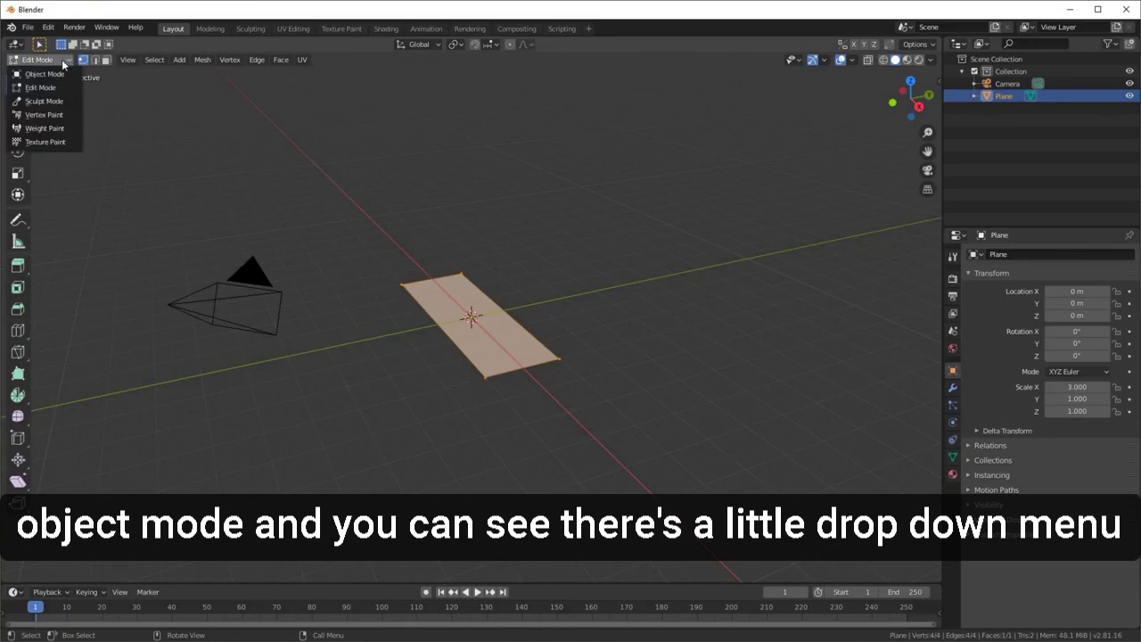
pyautogui.click(46, 75)
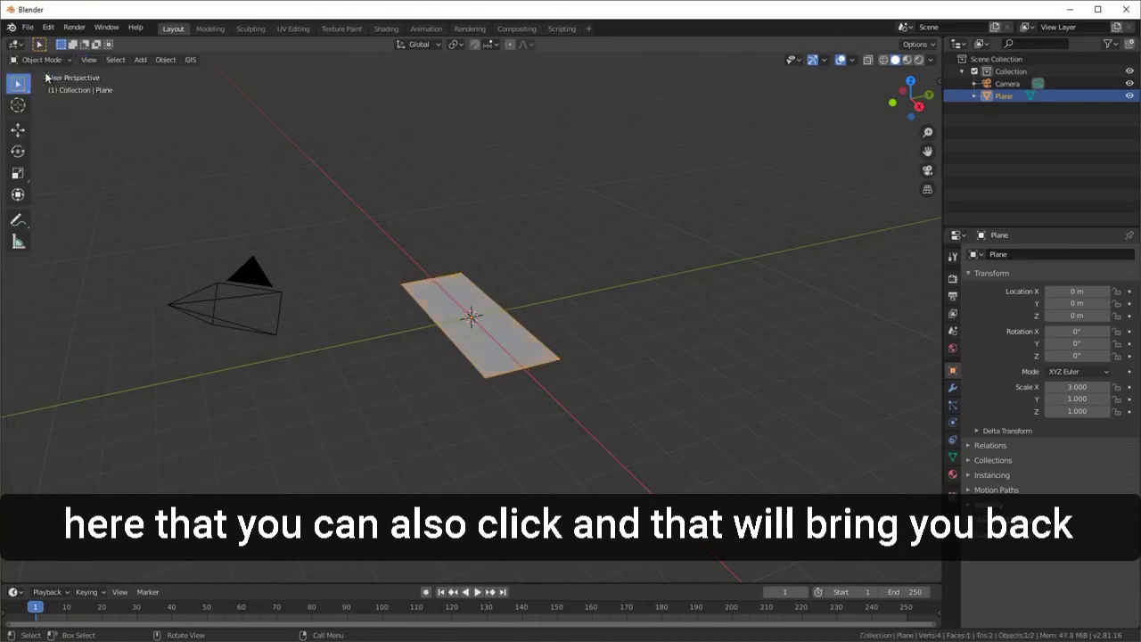
pyautogui.click(50, 59)
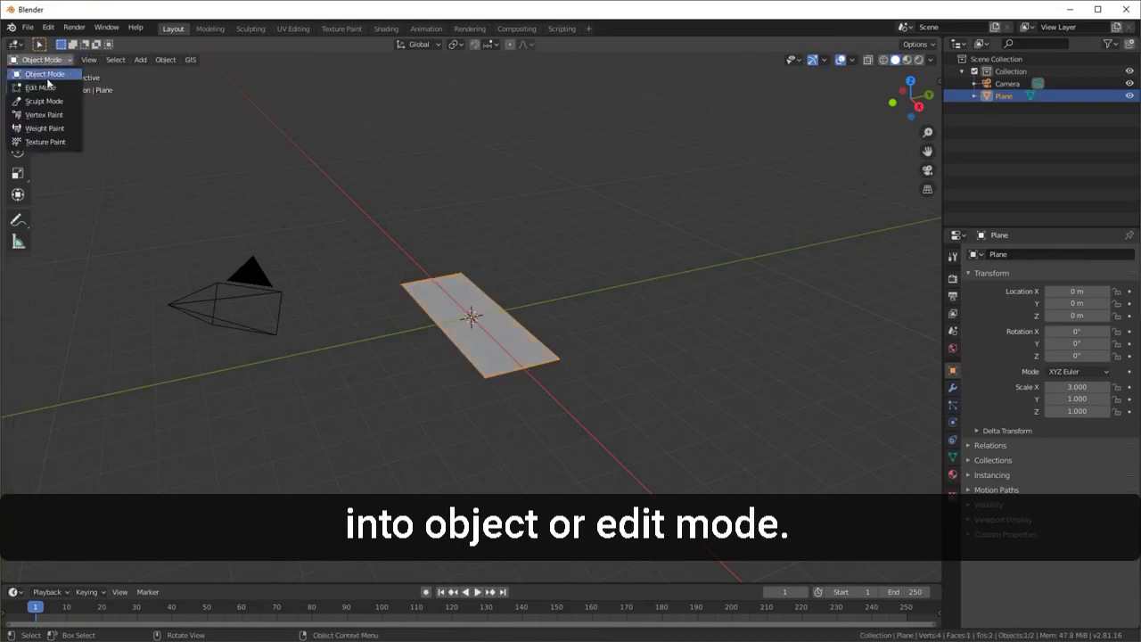
pyautogui.click(45, 86)
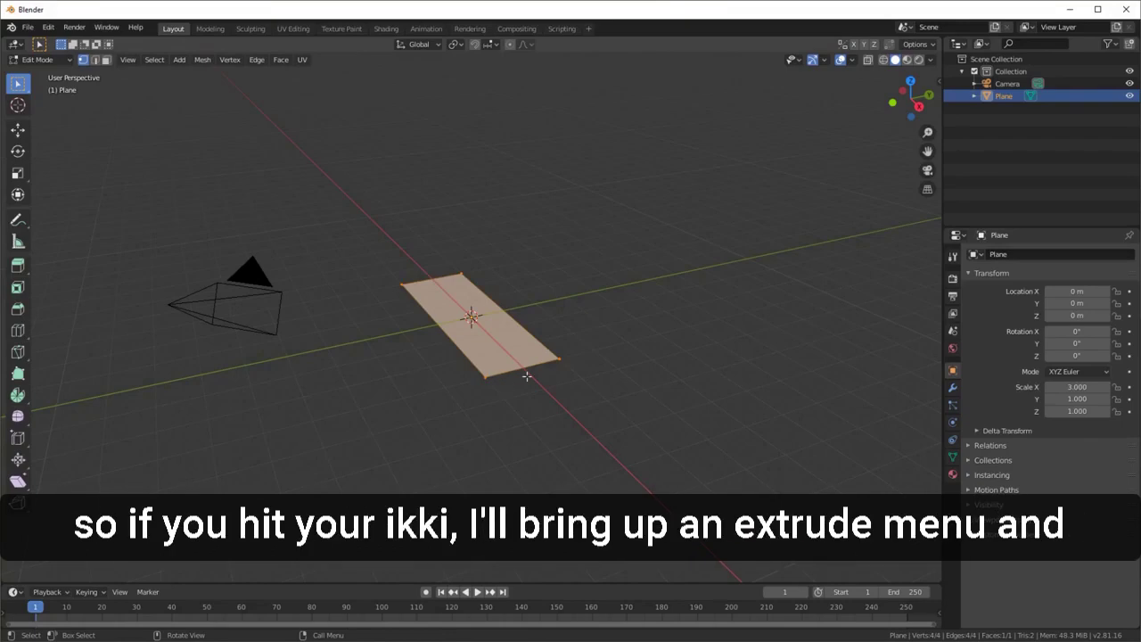
# - Extrude the plane's face upward by 2 m to form a block
pyautogui.press('e')
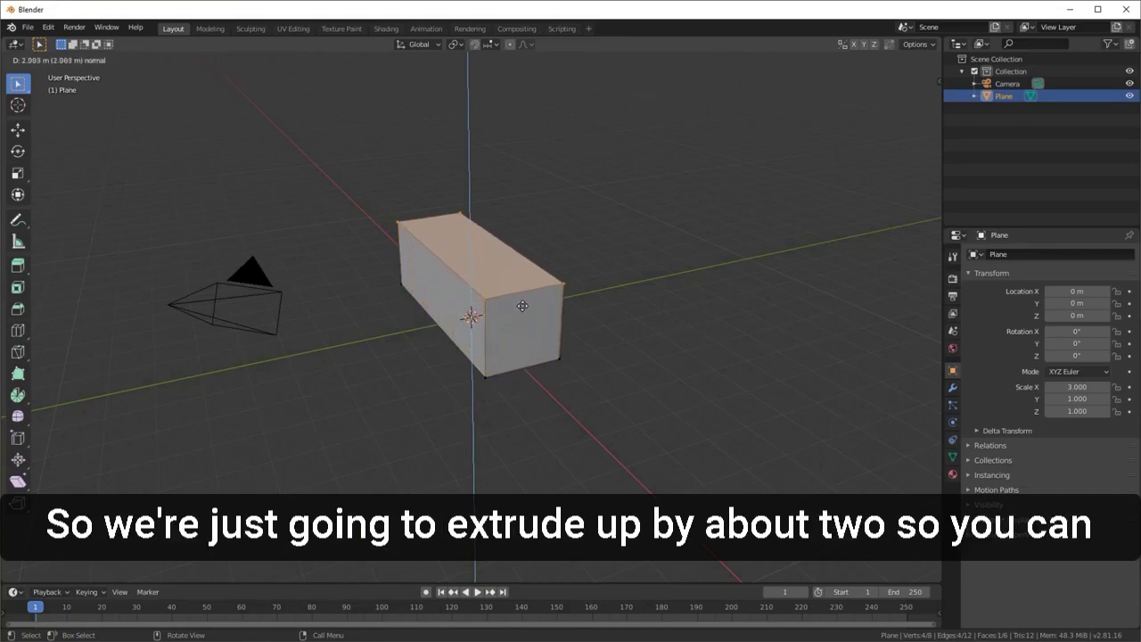
pyautogui.write('3')
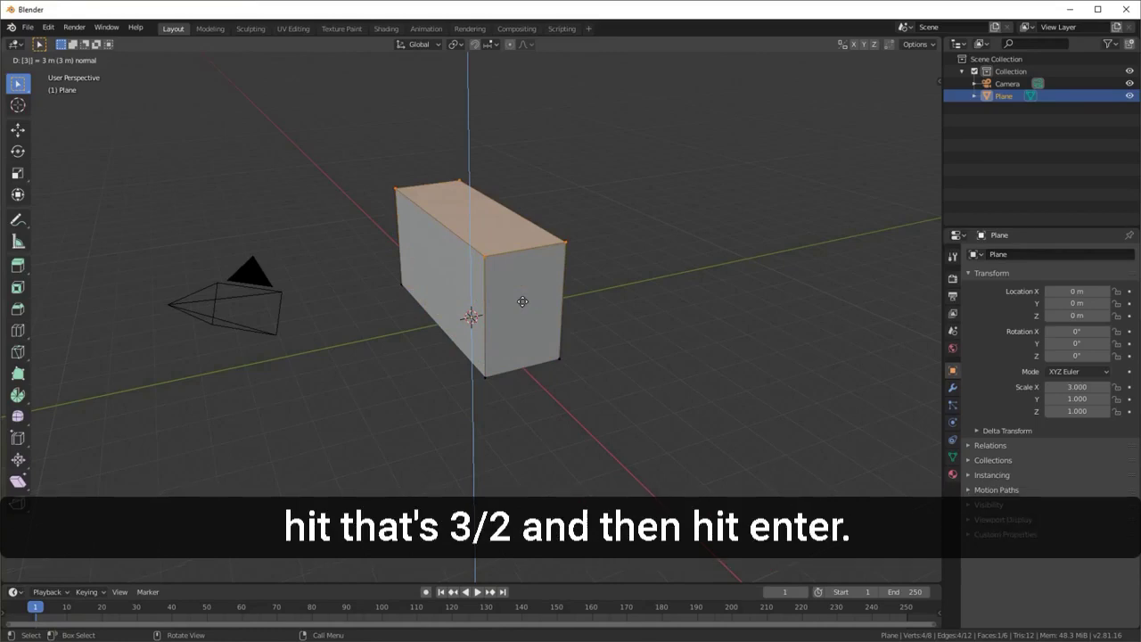
pyautogui.press('BackSpace')
pyautogui.write('2')
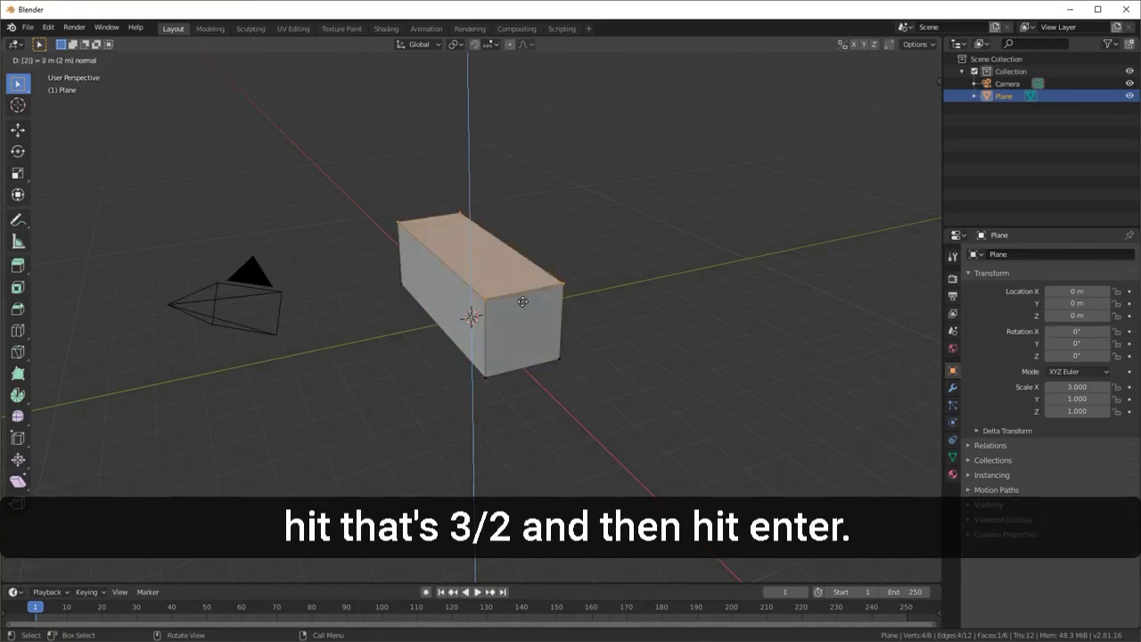
pyautogui.press('Return')
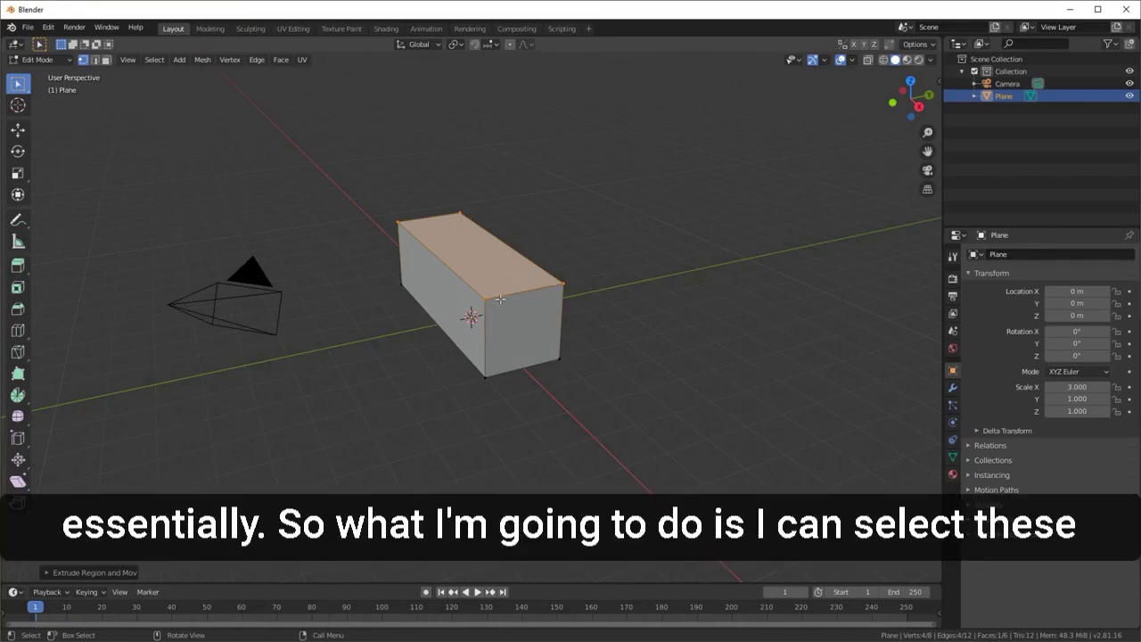
# - Merge the top vertex at the block's +X, -Y corner into the vertex directly below it, using At Last
pyautogui.hotkey('alt', 'a')
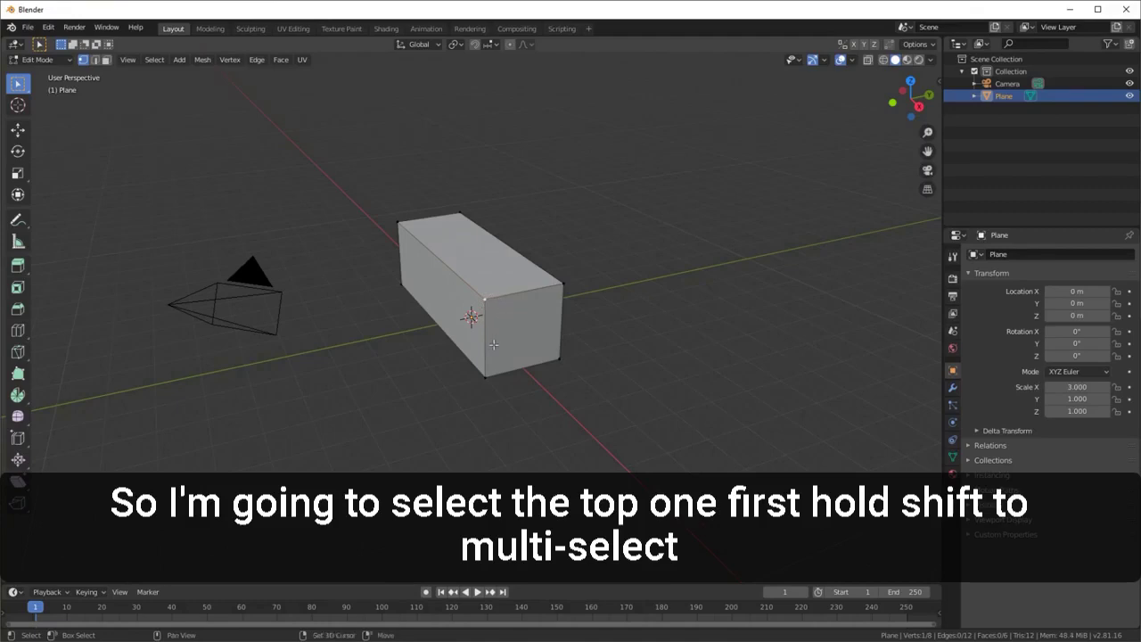
pyautogui.keyDown('shift'); pyautogui.click(486, 374); pyautogui.keyUp('shift')
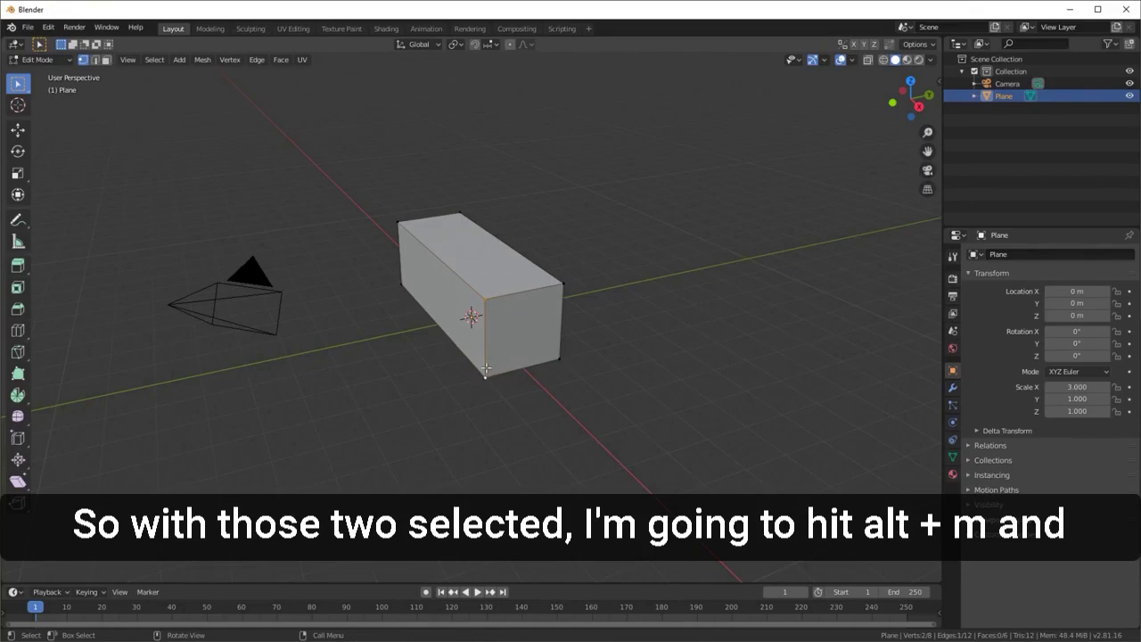
pyautogui.hotkey('alt', 'm')
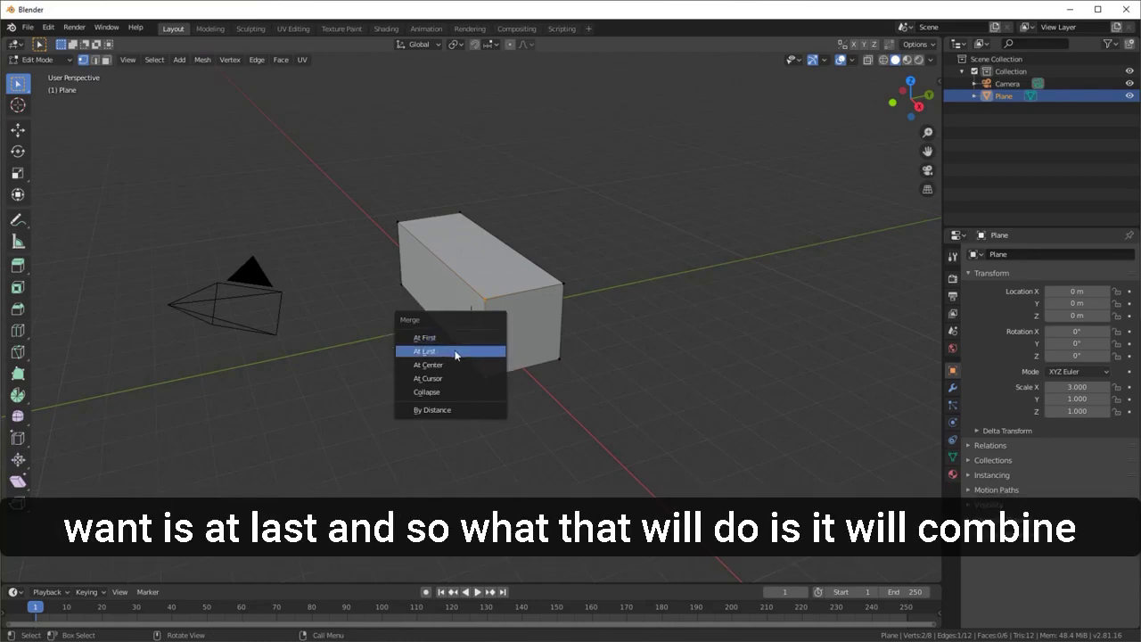
pyautogui.click(454, 354)
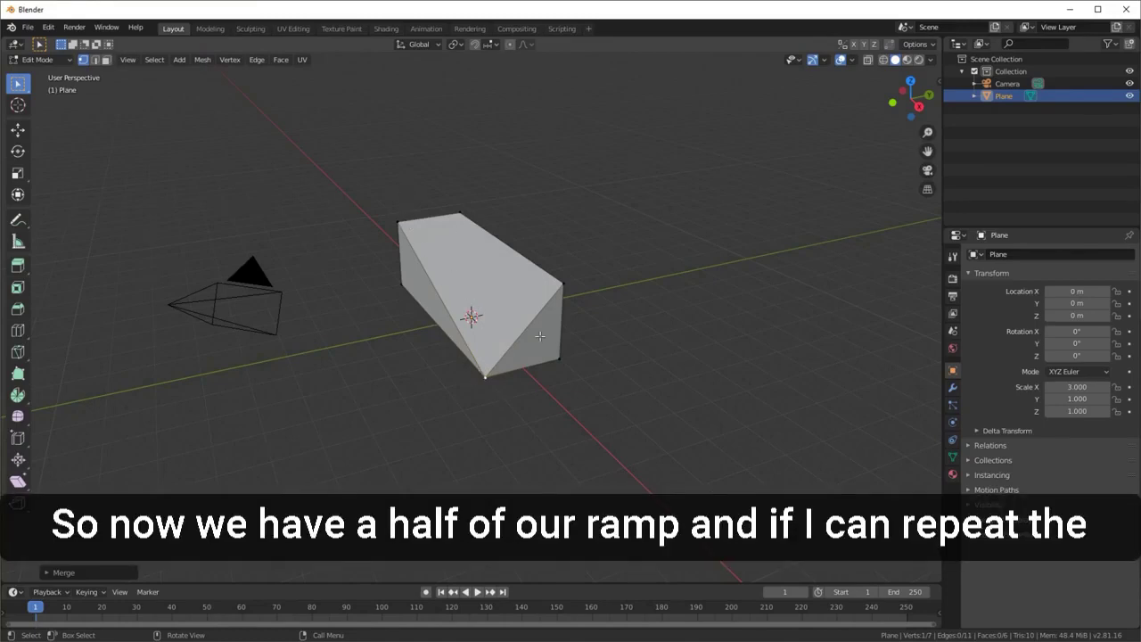
# - Merge the top vertex at the +X, +Y corner into the one below it with At Last, completing the ramp, and return to Object Mode
pyautogui.click(570, 280)
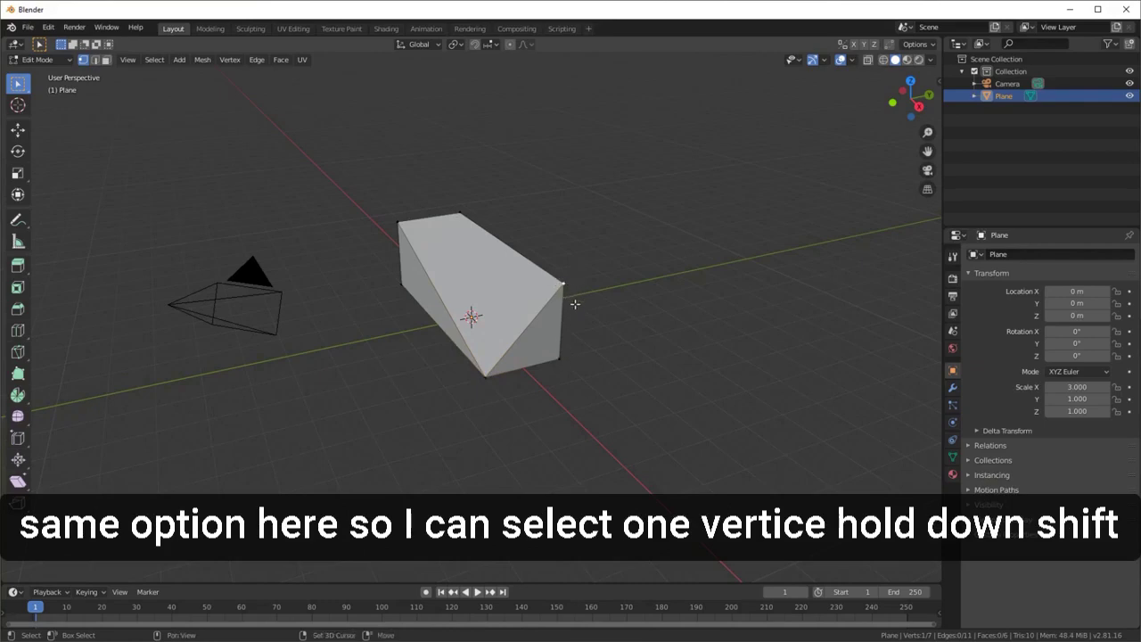
pyautogui.keyDown('shift'); pyautogui.click(559, 357); pyautogui.keyUp('shift')
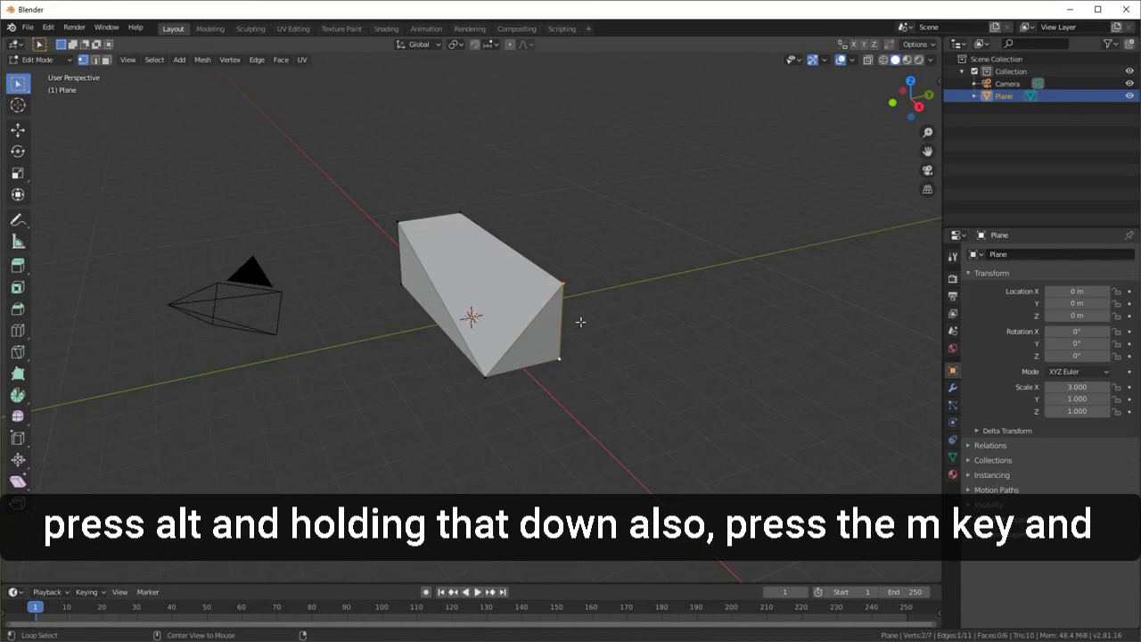
pyautogui.hotkey('alt', 'm')
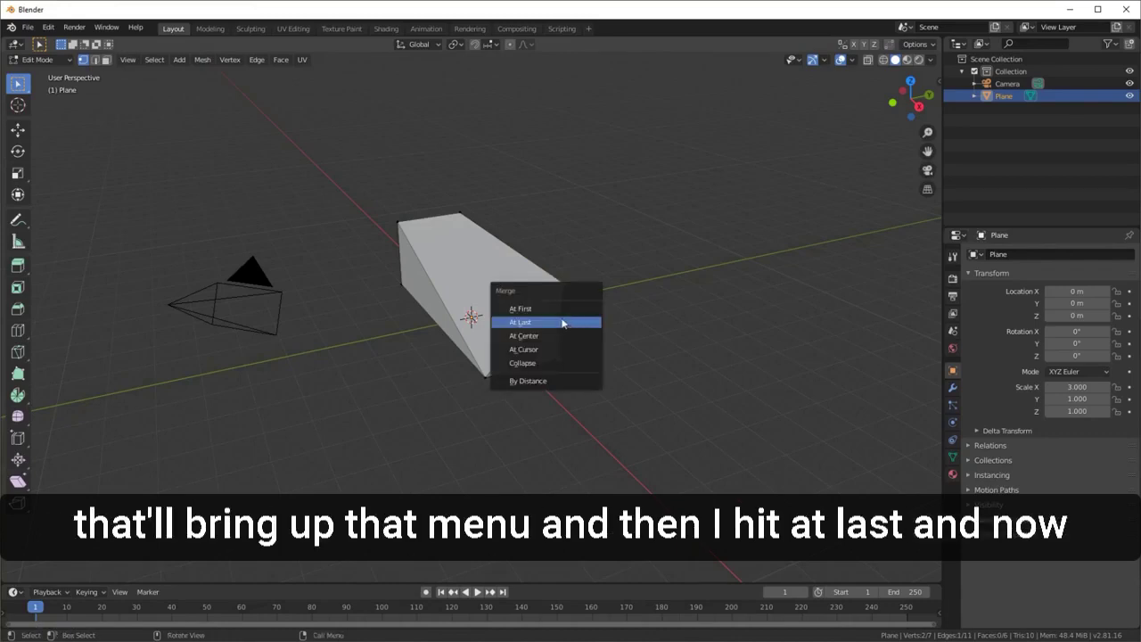
pyautogui.click(542, 322)
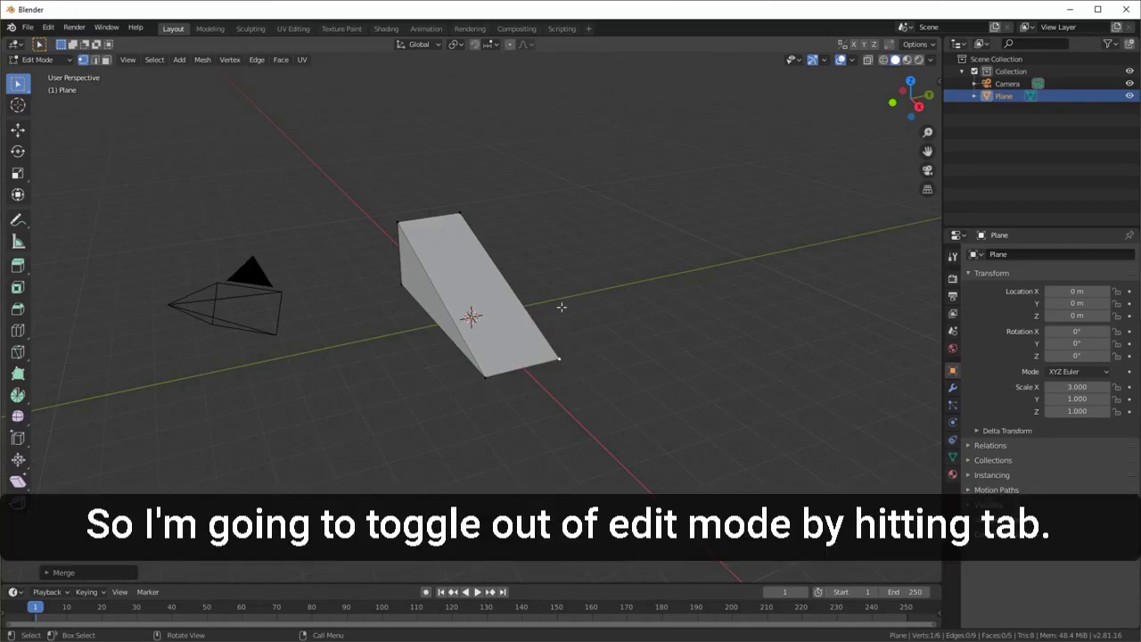
pyautogui.press('Tab')
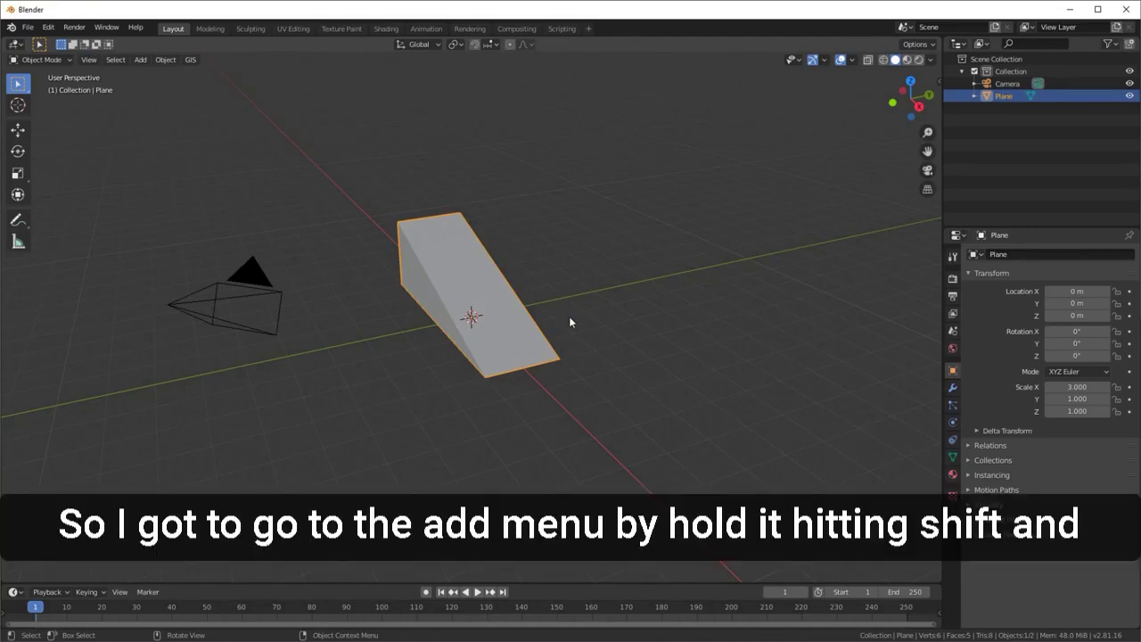
# - Add a second plane at the origin and scale it uniformly by 16 as a large ground beneath the ramp
pyautogui.hotkey('shift', 'a')
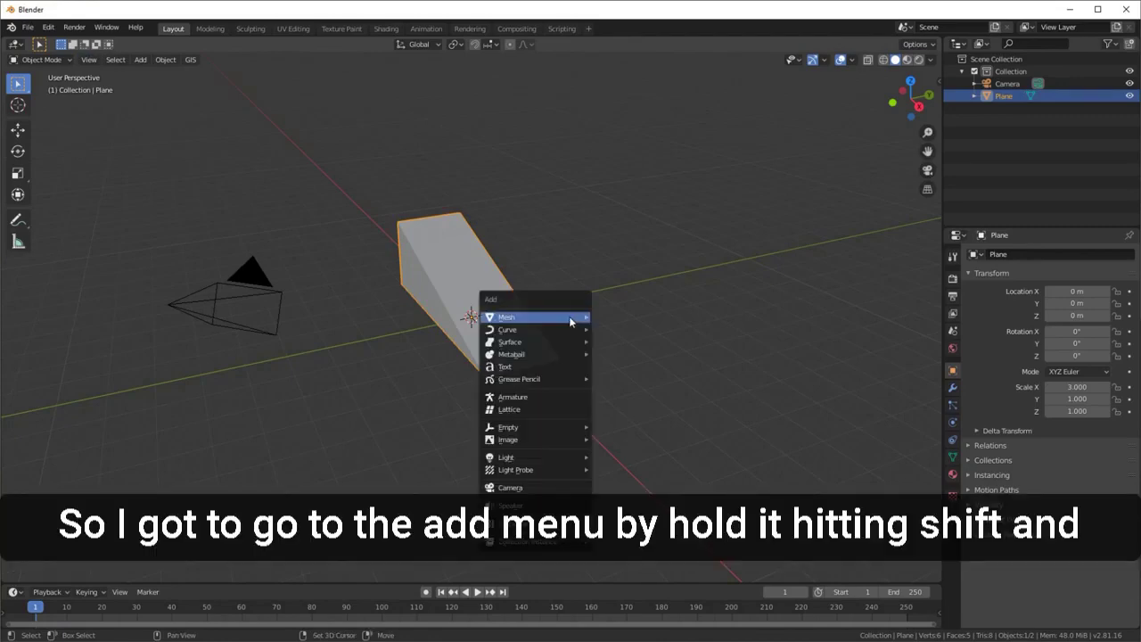
pyautogui.moveTo(570, 319)
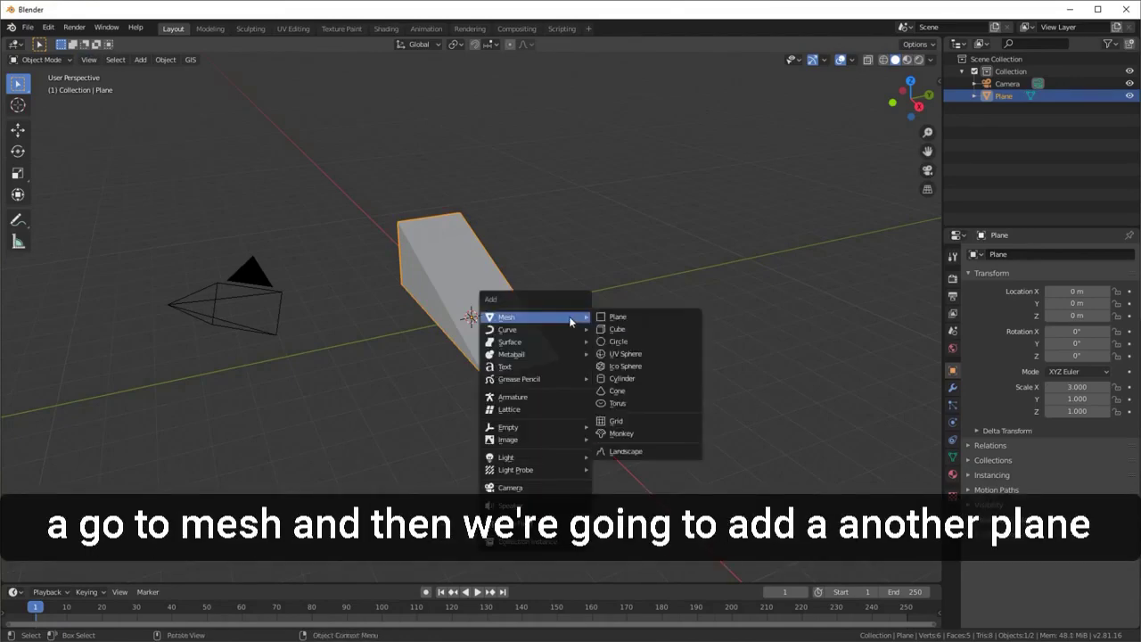
pyautogui.click(635, 317)
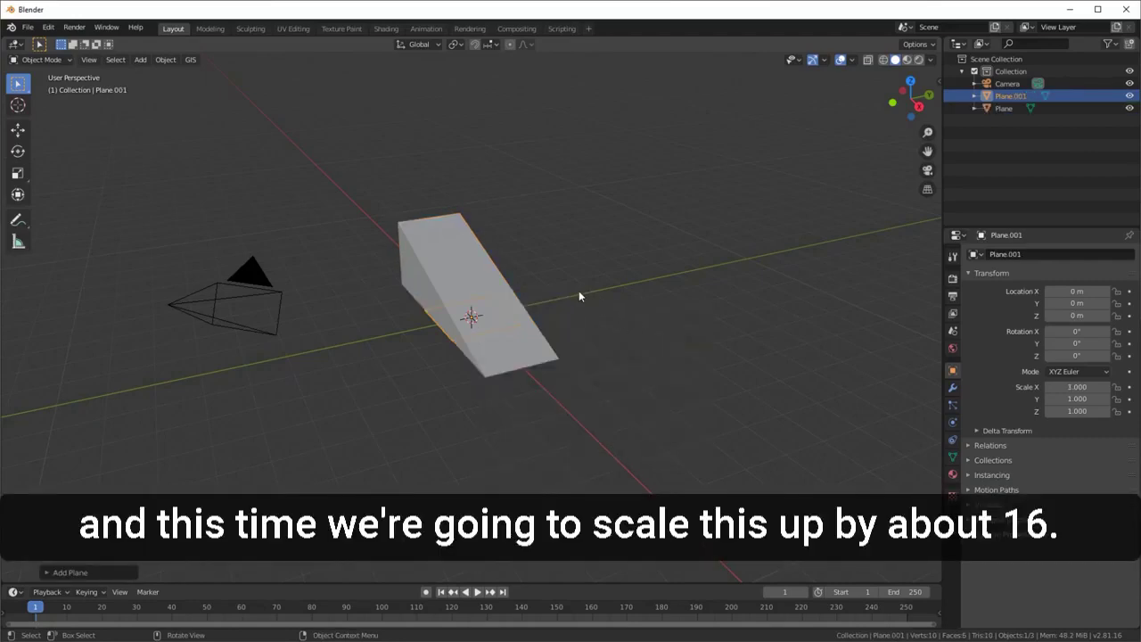
pyautogui.press('s')
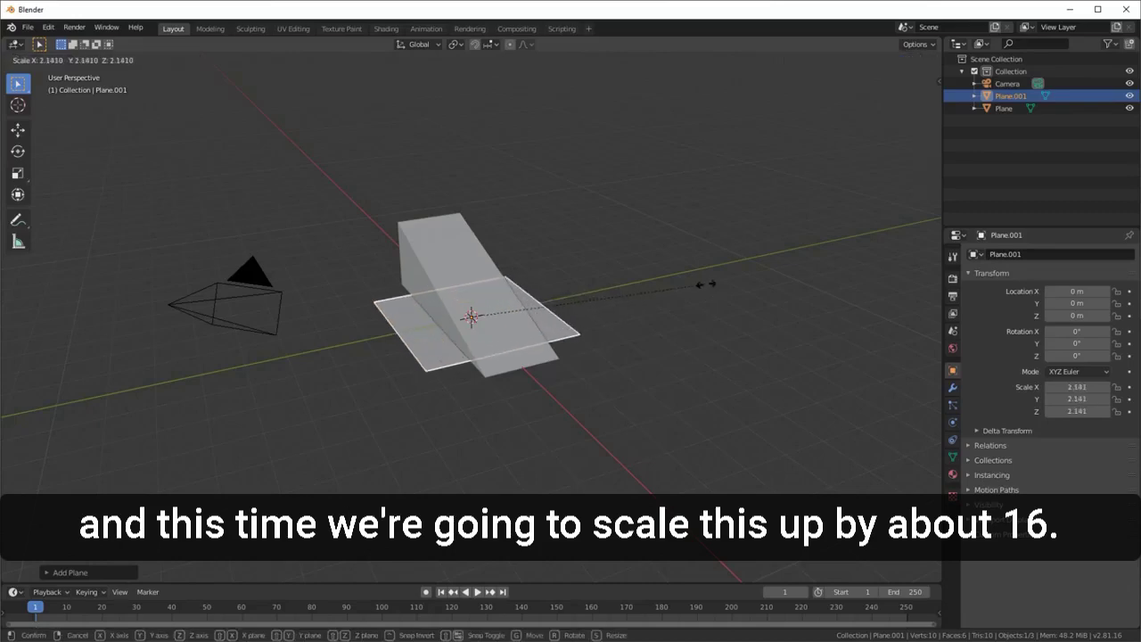
pyautogui.write('16')
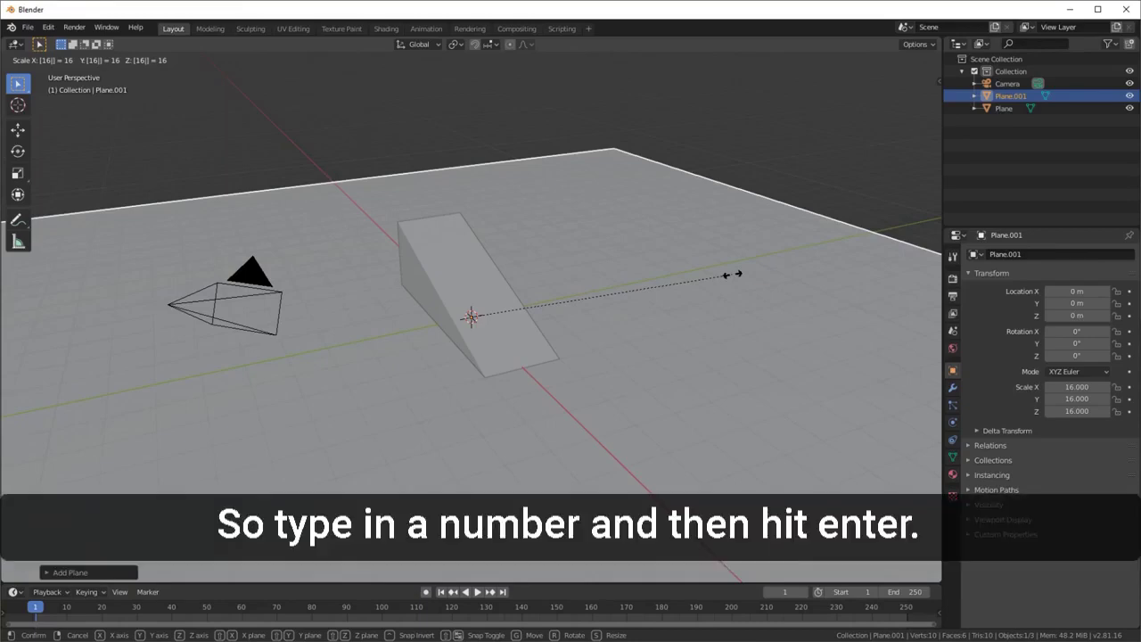
pyautogui.press('Return')
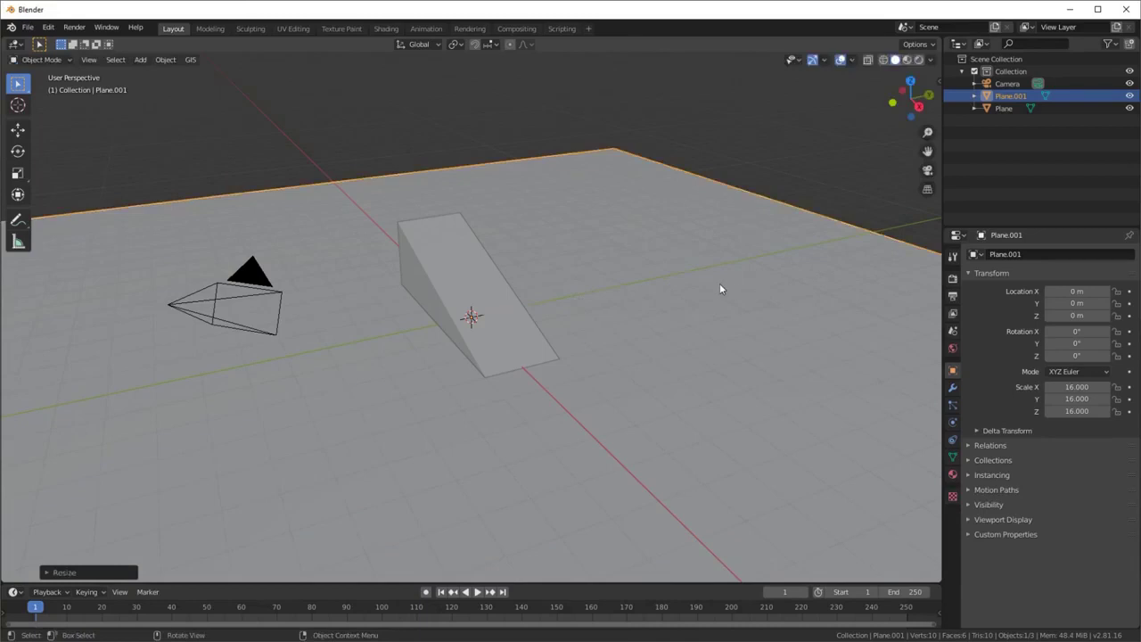
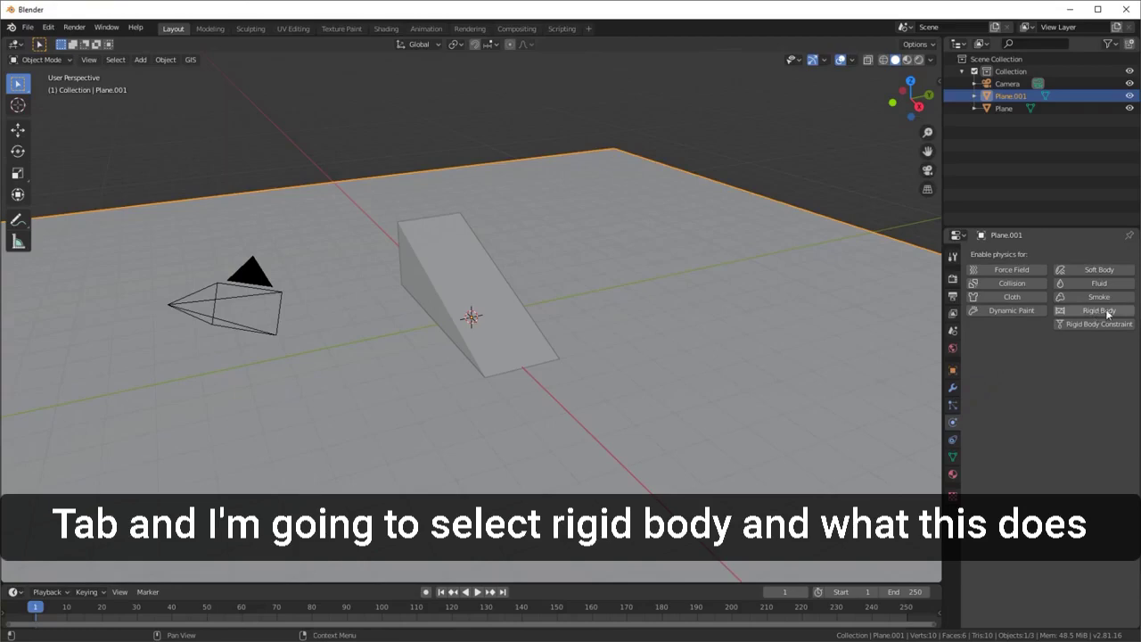
# - Enable Rigid Body physics on the ground plane and set its type to Passive
pyautogui.click(1106, 312)
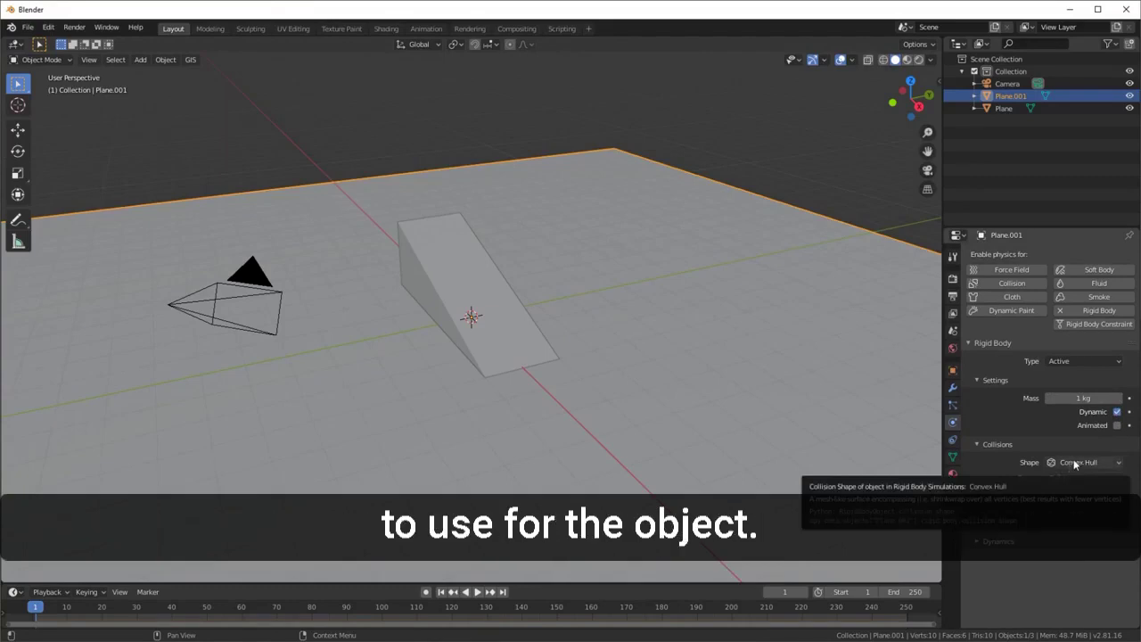
pyautogui.click(1105, 363)
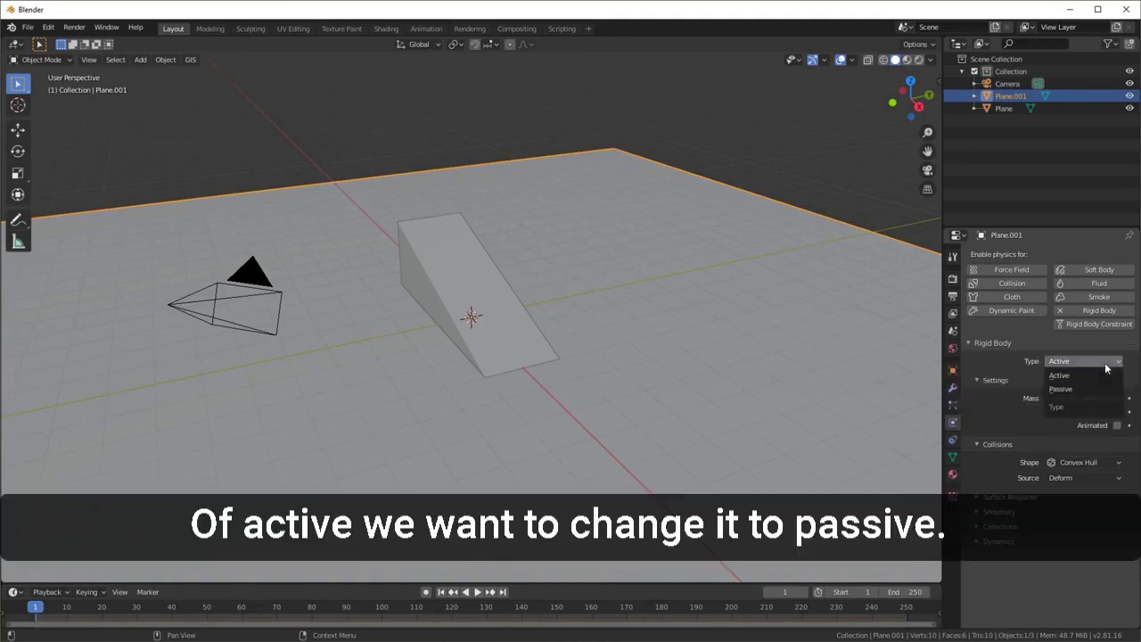
pyautogui.click(1068, 389)
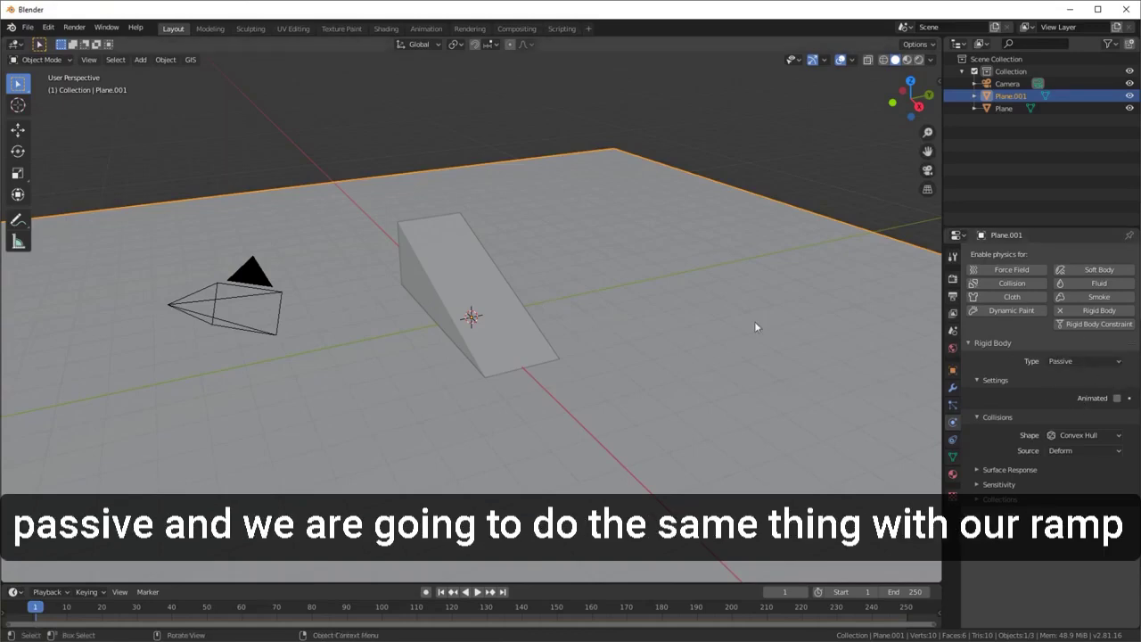
# - Enable Rigid Body physics on the ramp and set its type to Passive
pyautogui.click(442, 246)
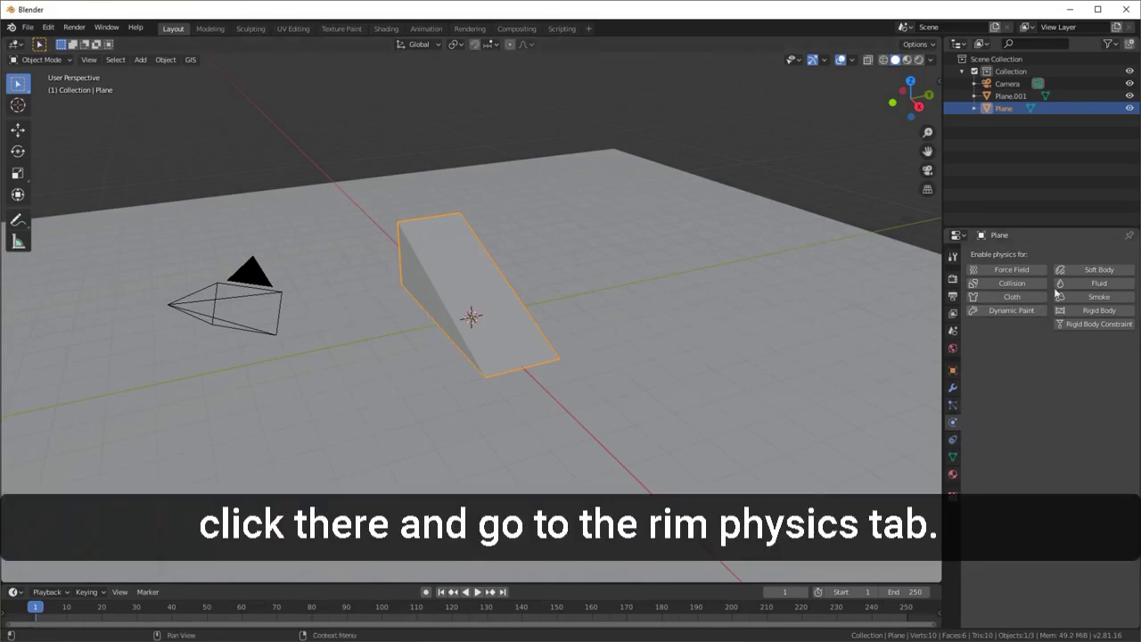
pyautogui.click(1090, 308)
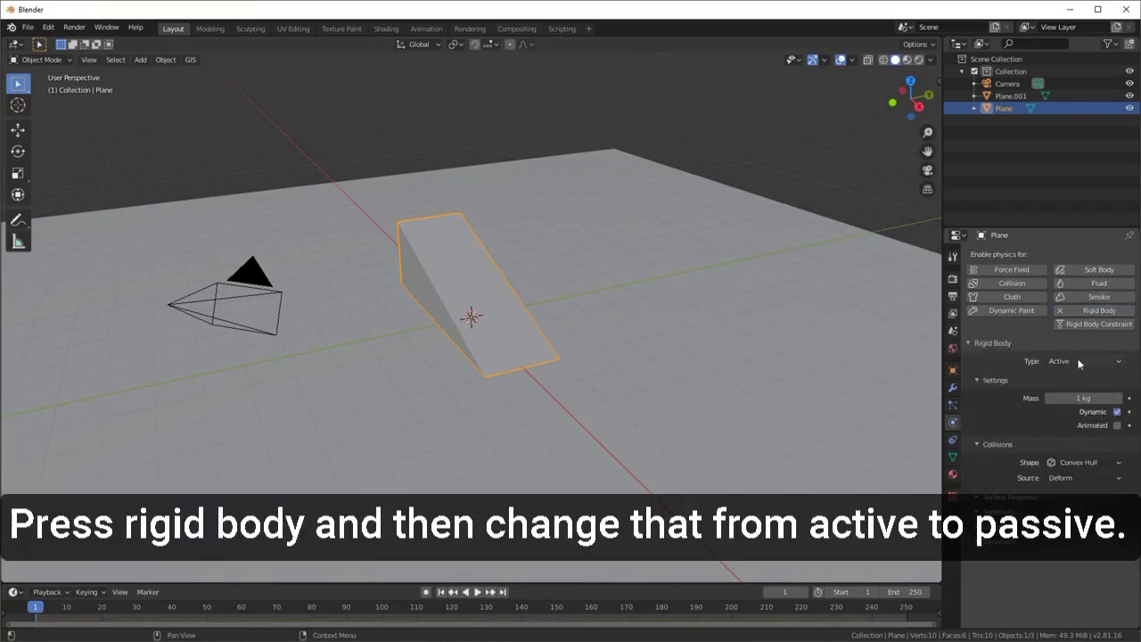
pyautogui.click(1070, 363)
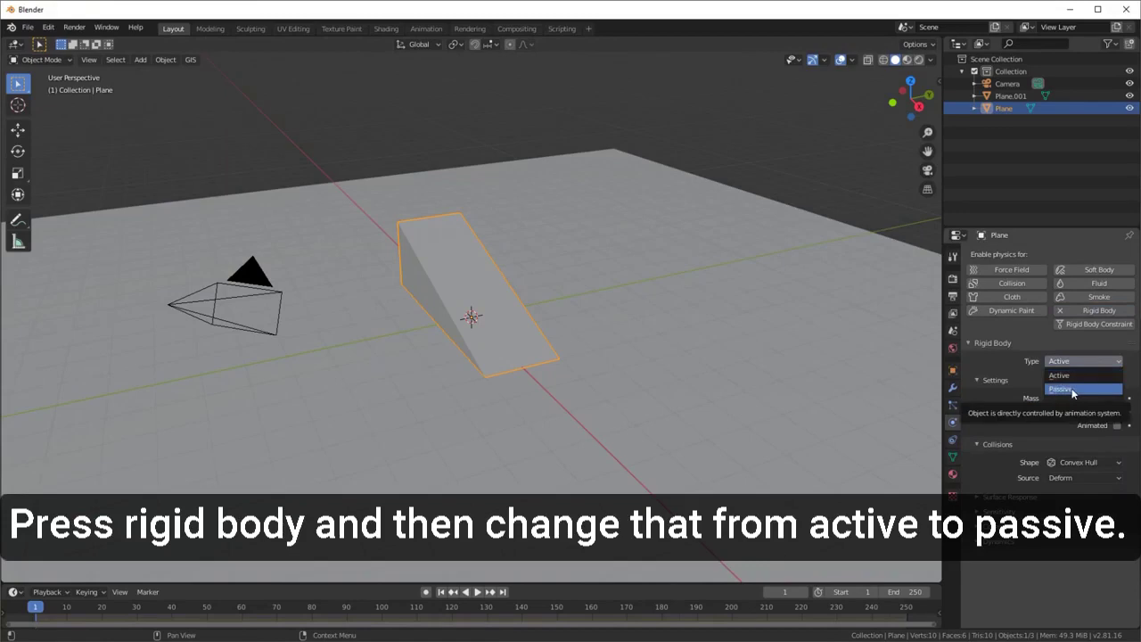
pyautogui.click(1073, 390)
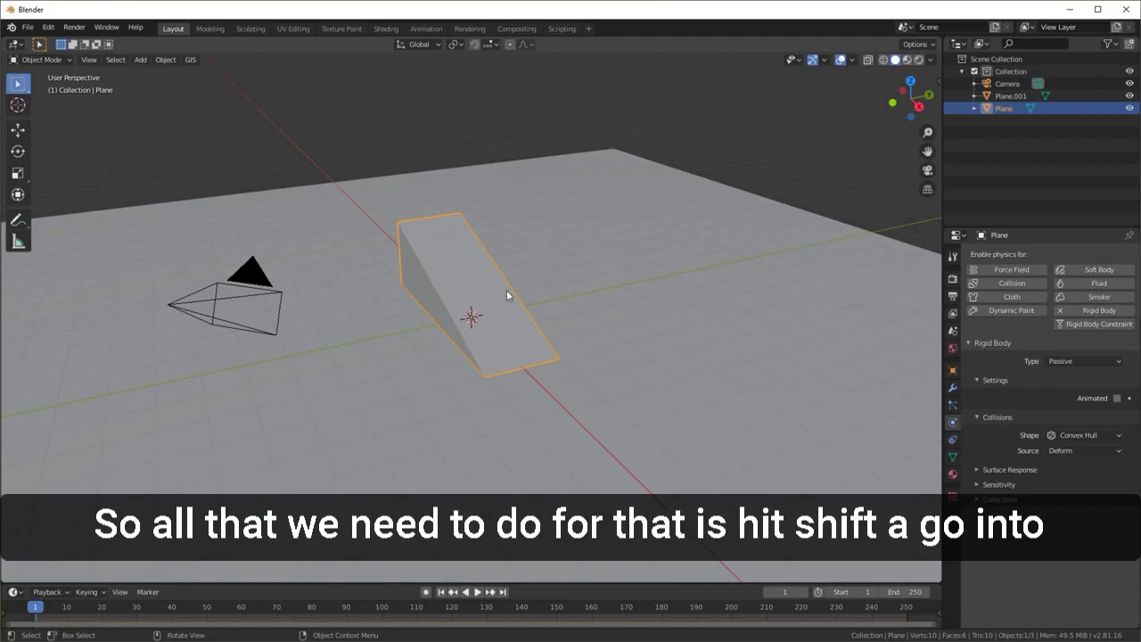
# - Add a UV sphere and move it up along the Z axis until it hovers clear of the ramp's slope
pyautogui.hotkey('shift', 'a')
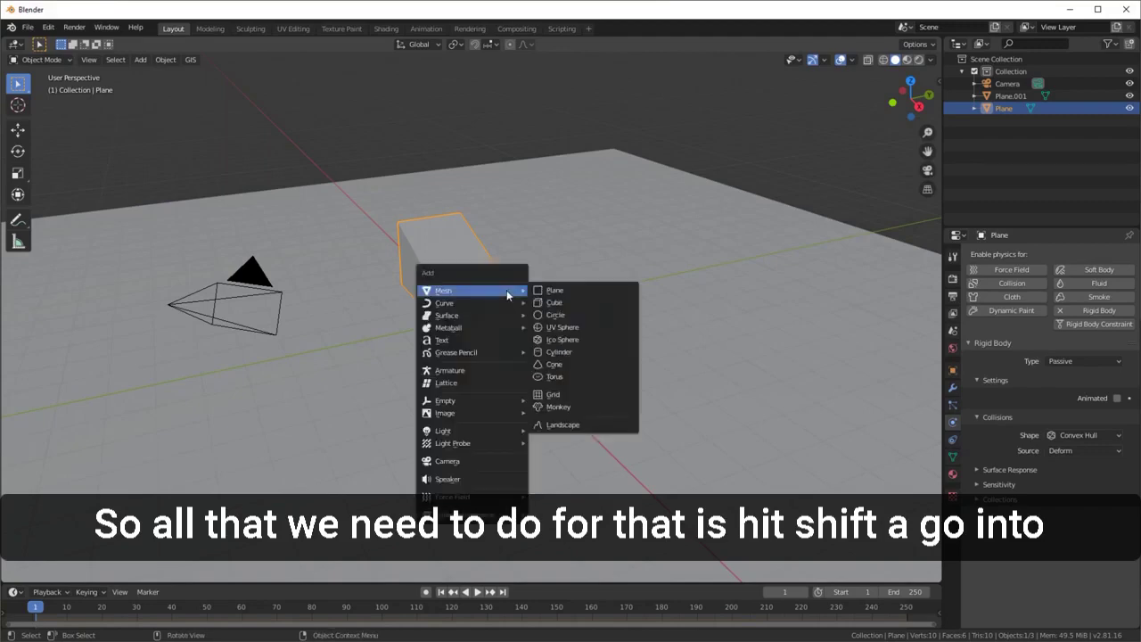
pyautogui.click(571, 328)
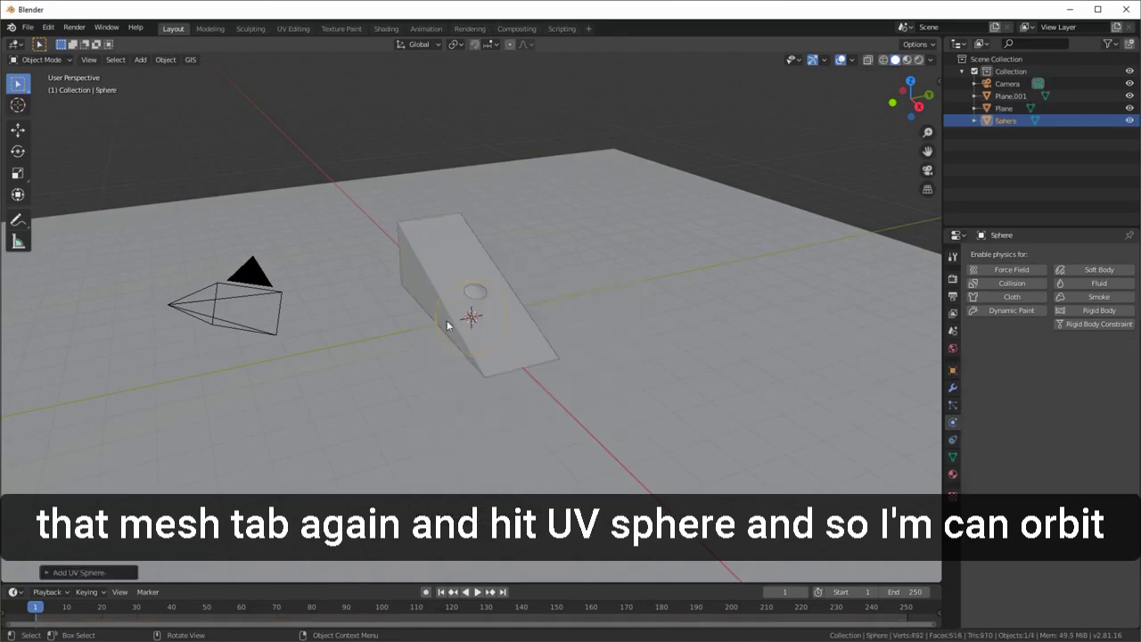
pyautogui.moveTo(447, 321); pyautogui.dragTo(459, 312, button='middle')
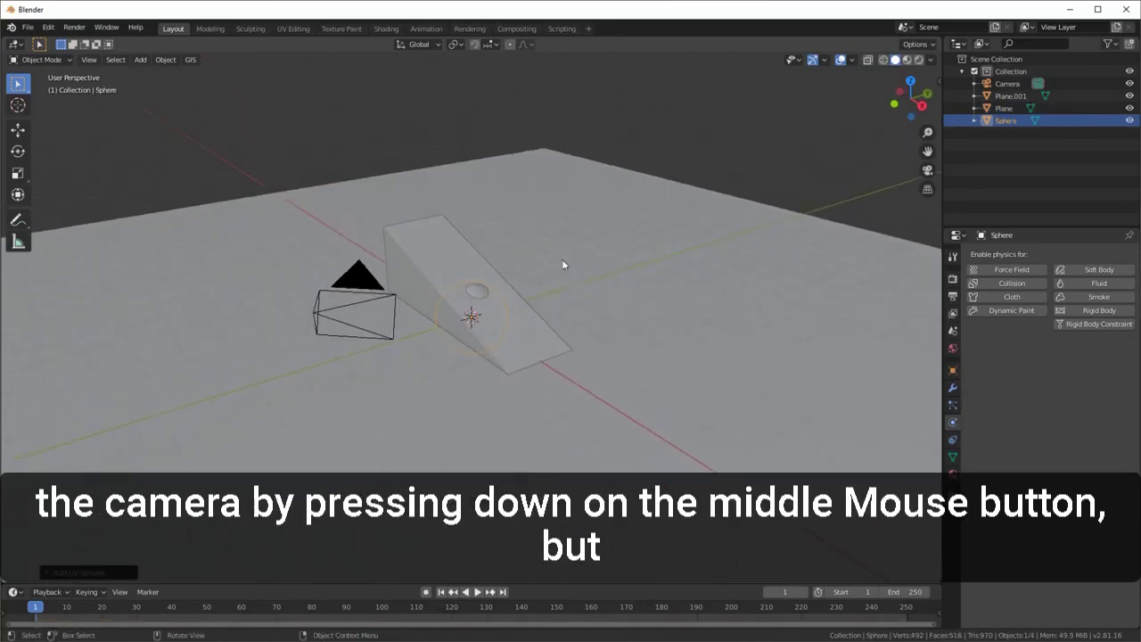
pyautogui.moveTo(627, 258); pyautogui.dragTo(552, 258, button='middle')
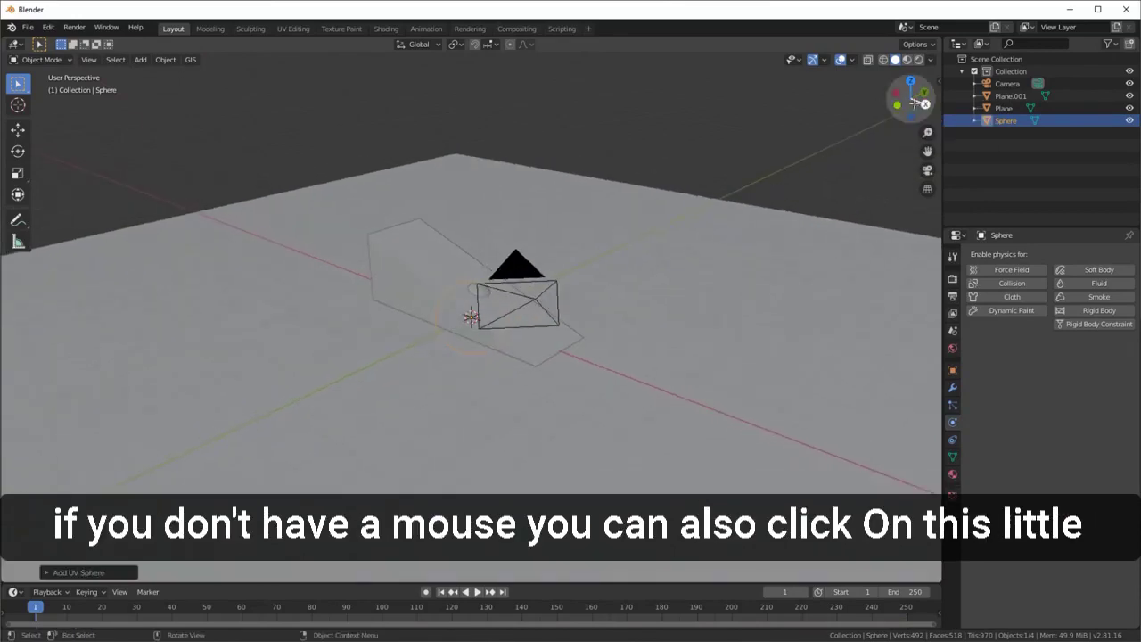
pyautogui.moveTo(907, 98)
pyautogui.mouseDown()
pyautogui.moveTo(918, 94)
pyautogui.moveTo(907, 109)
pyautogui.moveTo(886, 105)
pyautogui.mouseUp()
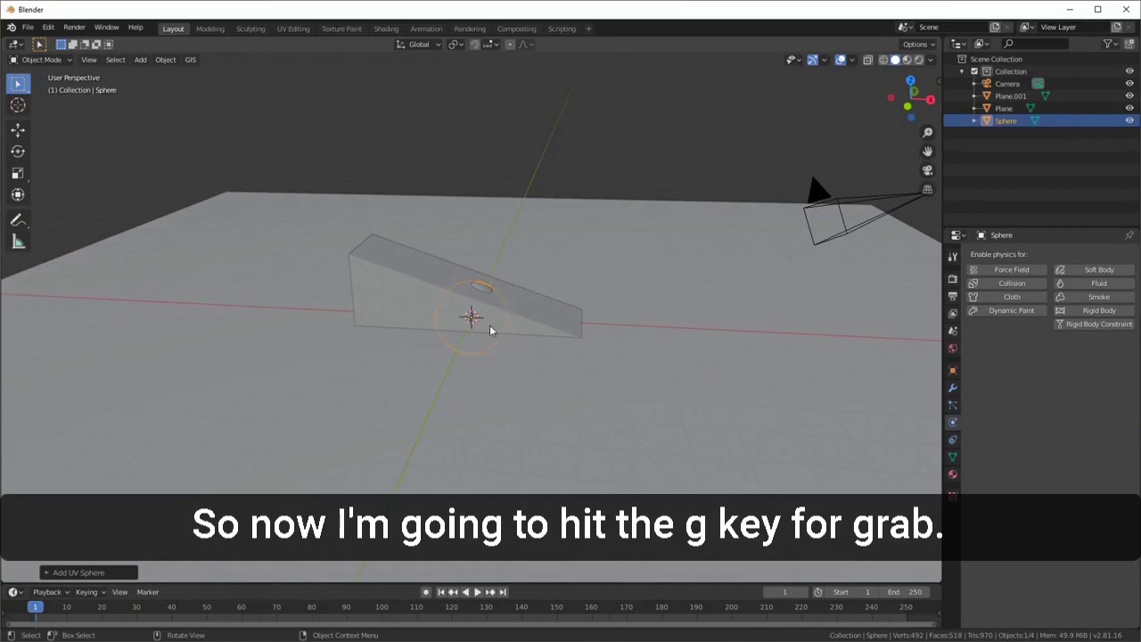
pyautogui.press('g')
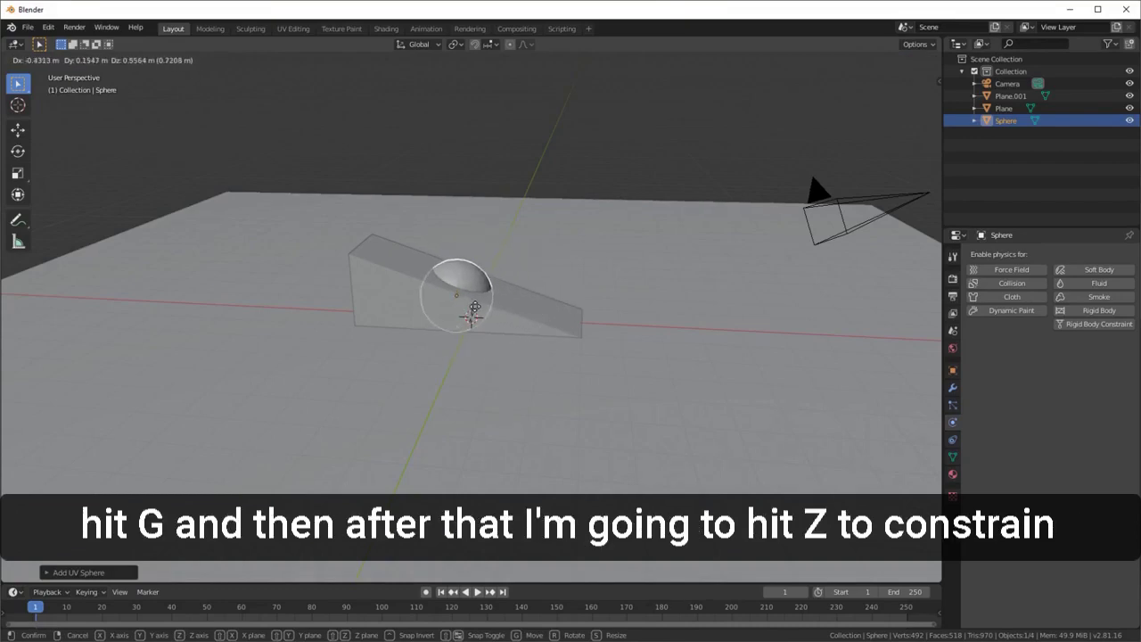
pyautogui.press('z')
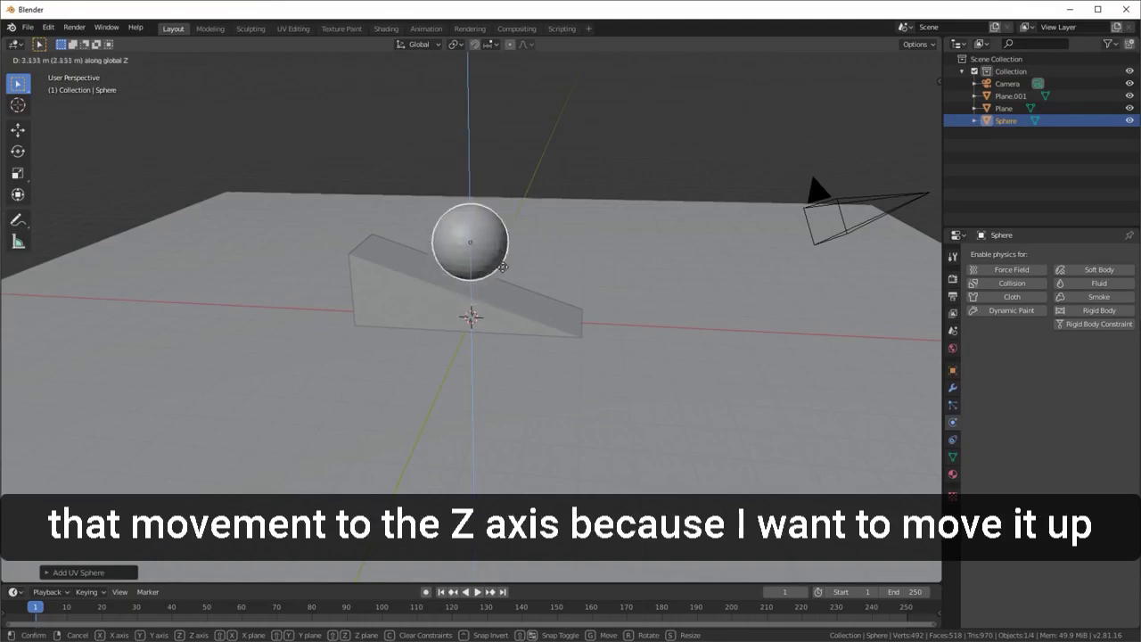
pyautogui.click(515, 223)
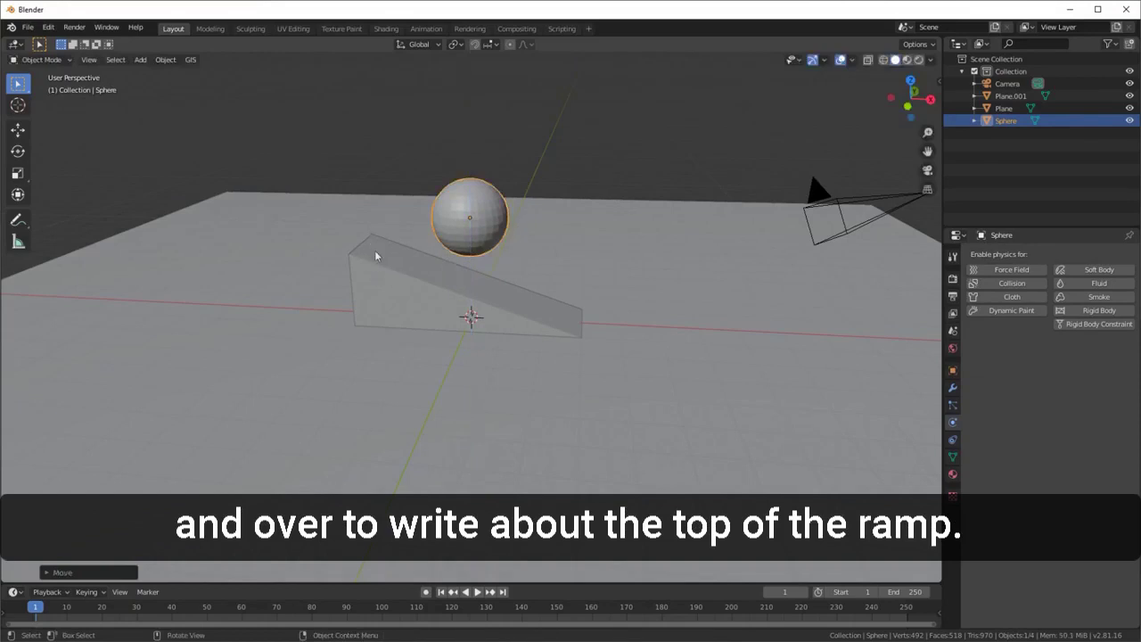
# - In front orthographic view, move the sphere along -X to just above the high end of the ramp
pyautogui.moveTo(548, 259); pyautogui.dragTo(560, 219, button='middle')
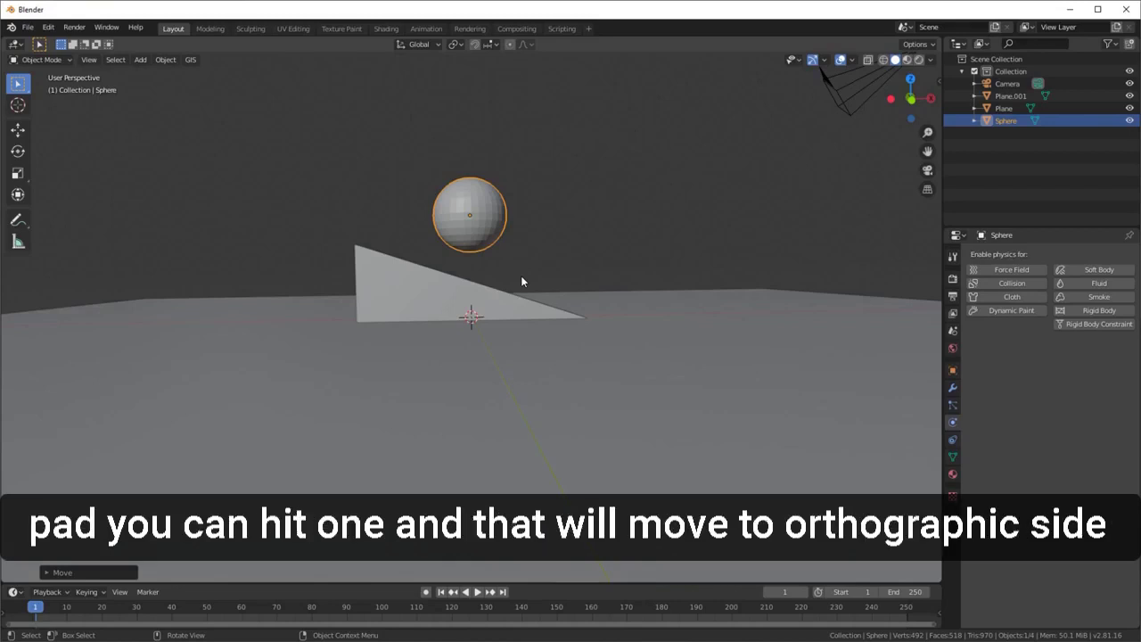
pyautogui.press('KP_1')
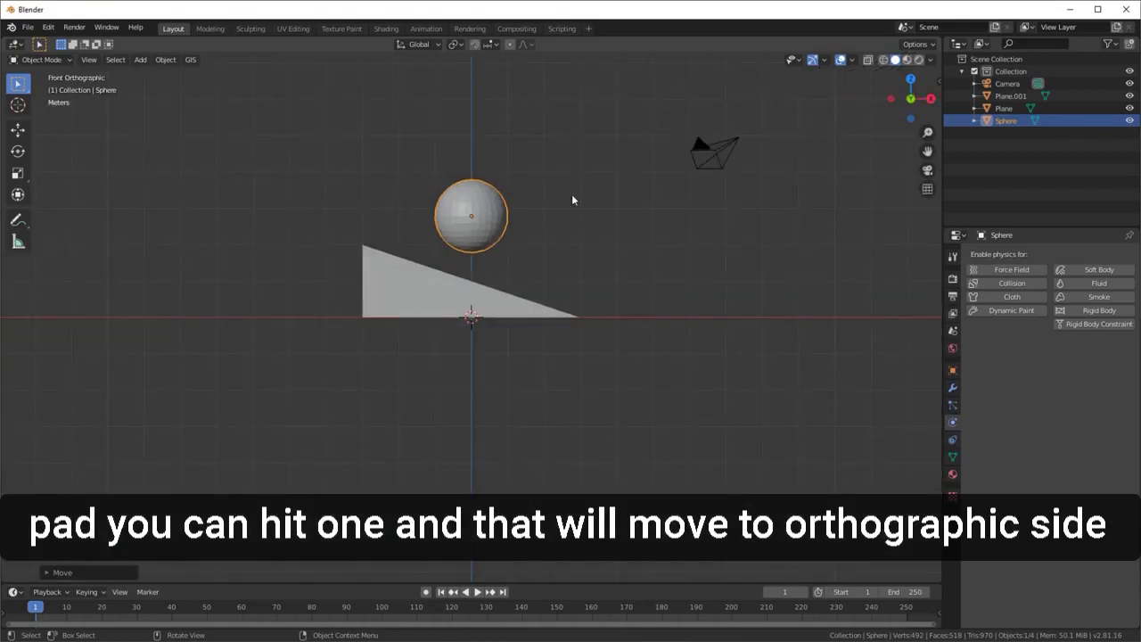
pyautogui.scroll(5, 484, 208)
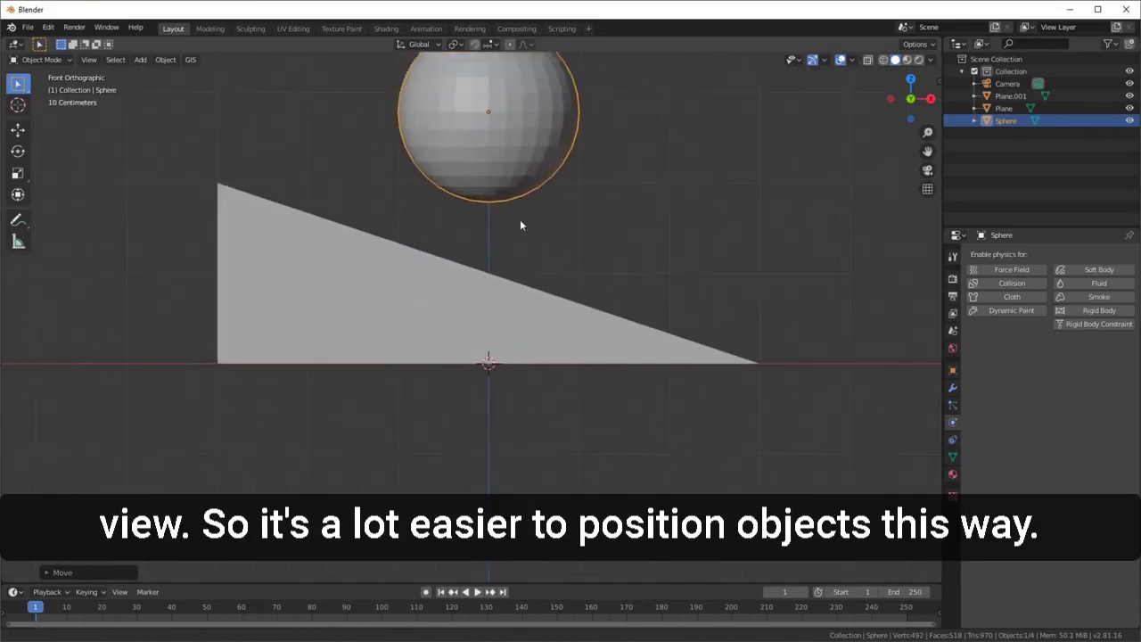
pyautogui.keyDown('shift'); pyautogui.moveTo(520, 225); pyautogui.dragTo(570, 316, button='middle'); pyautogui.keyUp('shift')
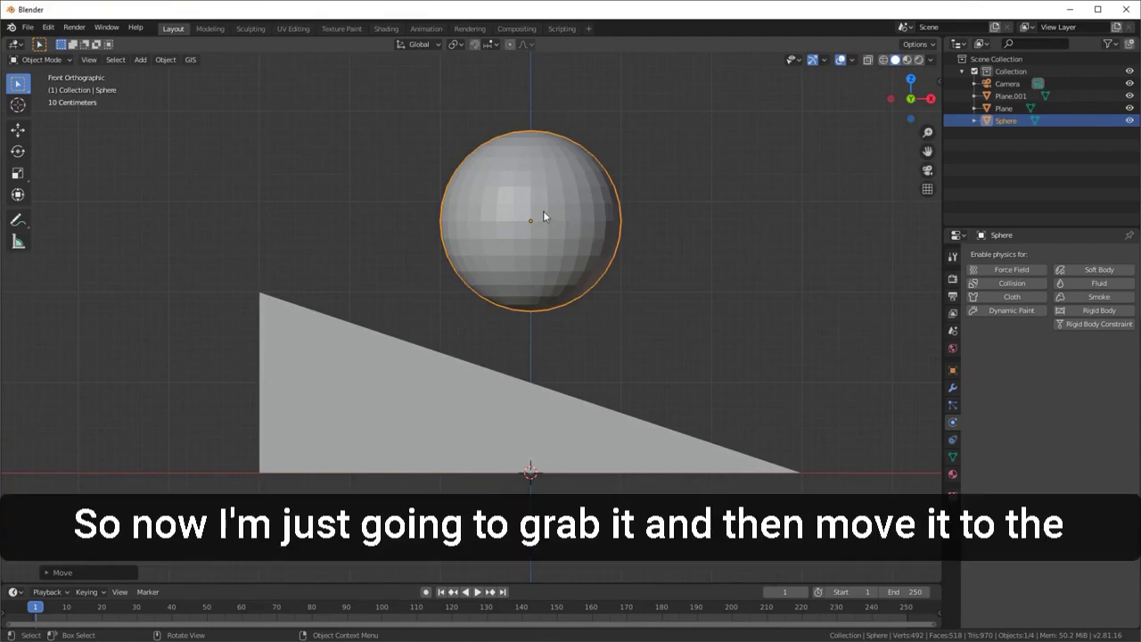
pyautogui.press('g')
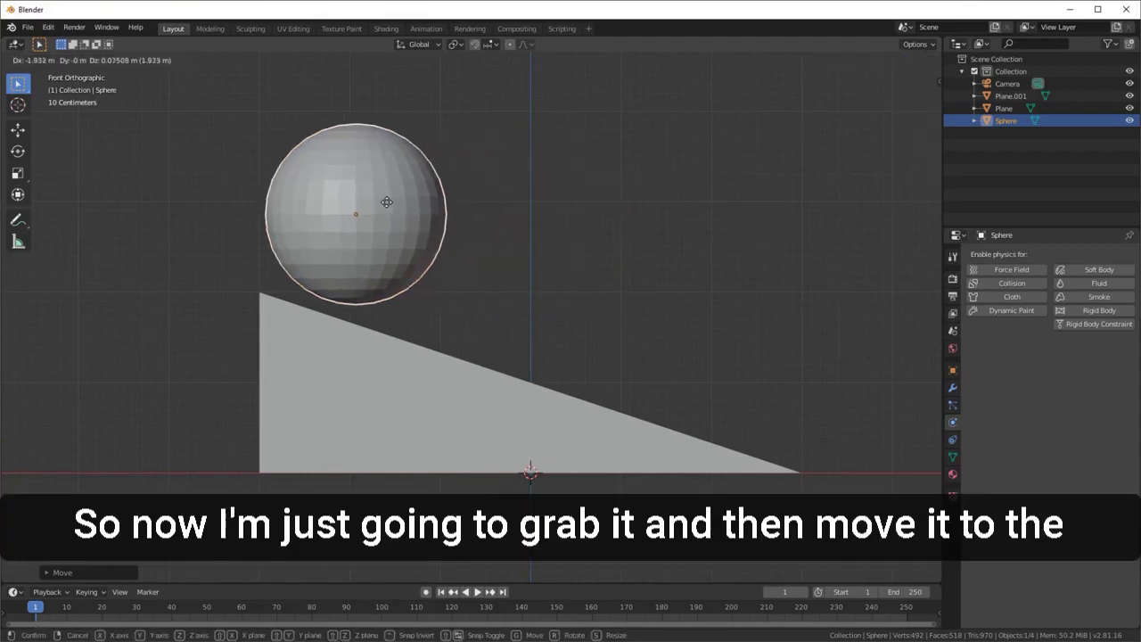
pyautogui.click(358, 204)
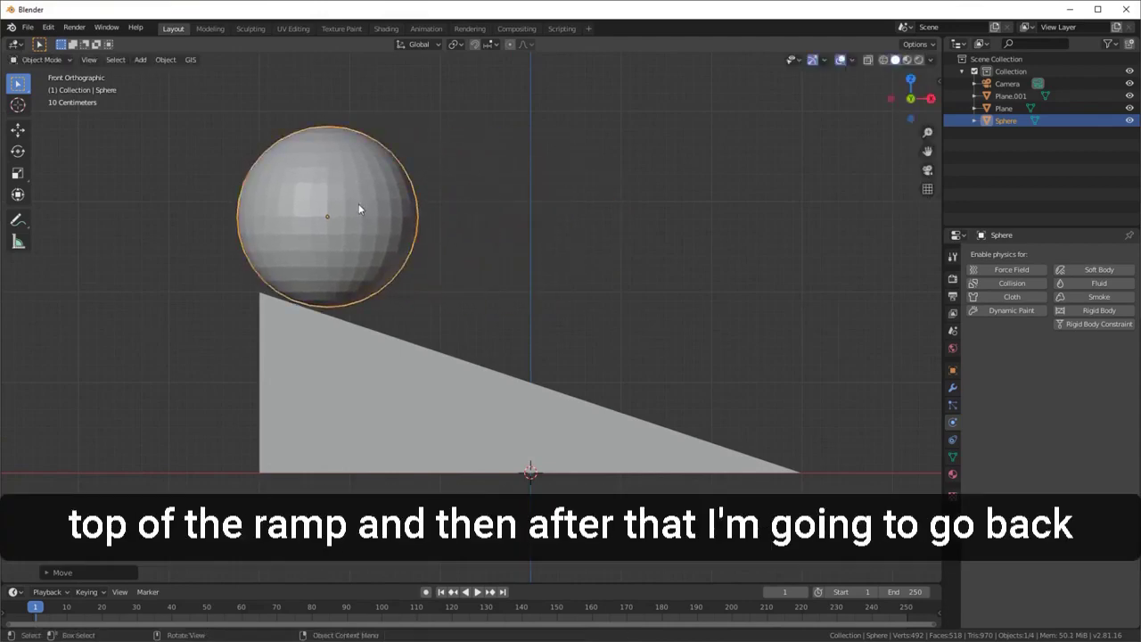
# - Enable Rigid Body physics on the sphere, keeping it Active, and set its mass to 30 kg
pyautogui.click(510, 192)
pyautogui.click(346, 203)
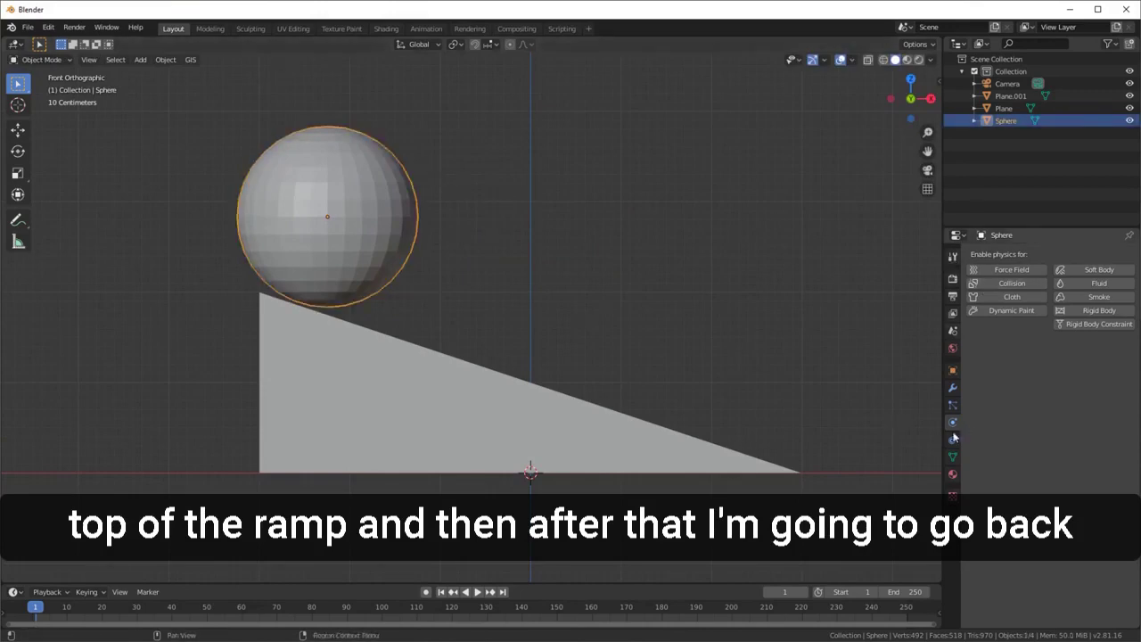
pyautogui.click(1099, 310)
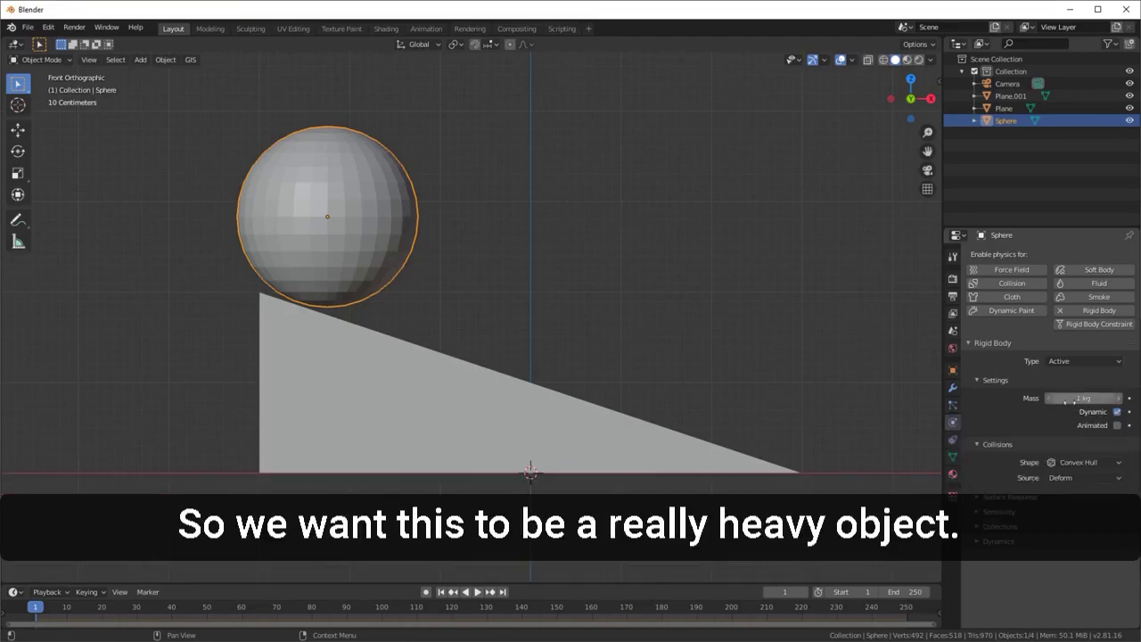
pyautogui.click(1067, 401)
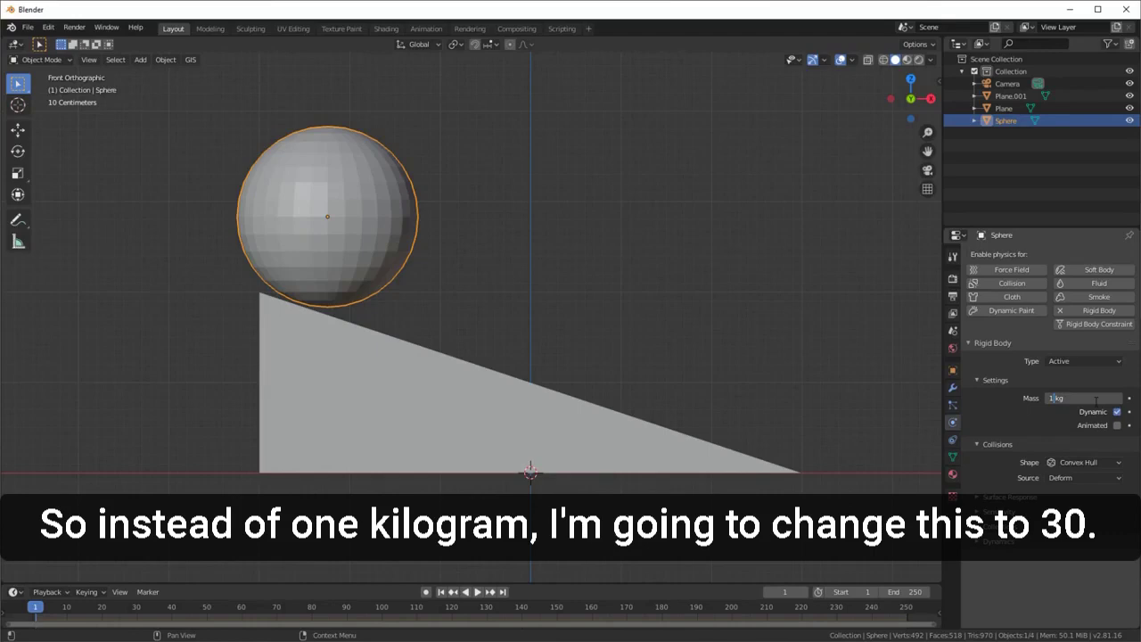
pyautogui.write('30')
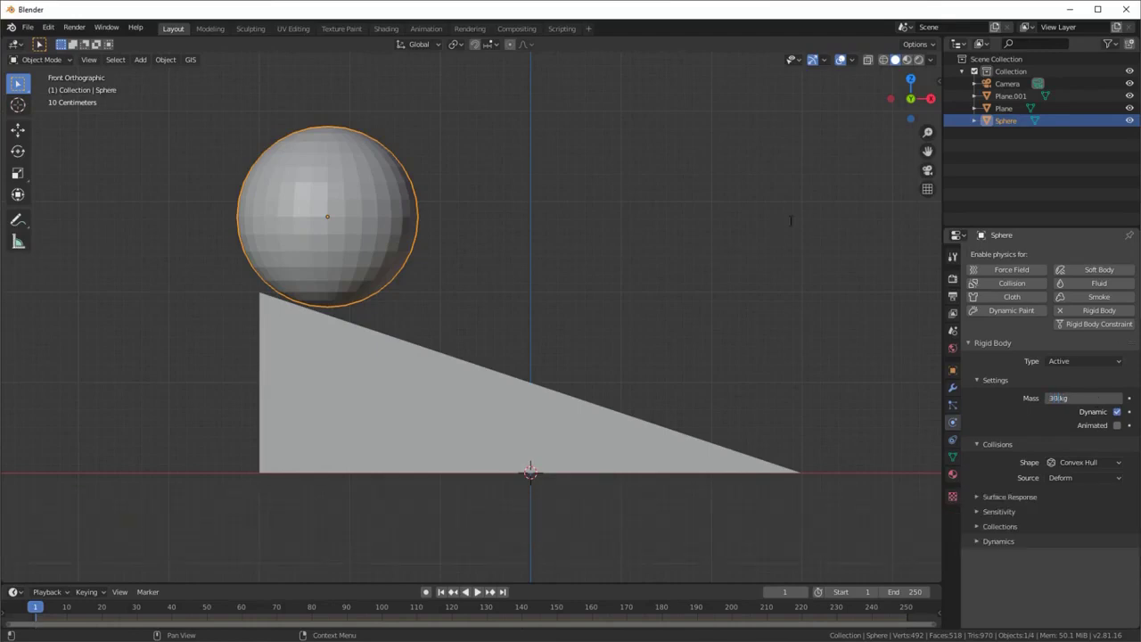
pyautogui.press('Return')
# - Examine the contact area between the sphere's underside and the ramp's high end for any overlap
pyautogui.scroll(1, 340, 272)
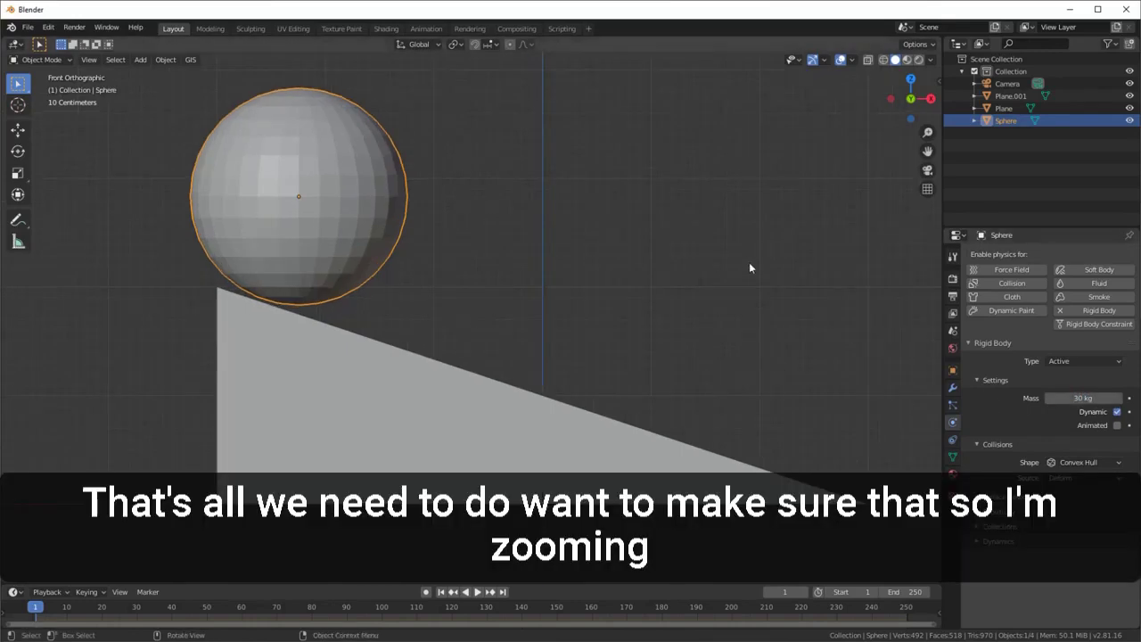
pyautogui.keyDown('ctrl'); pyautogui.hscroll(-2, 426, 252); pyautogui.keyUp('ctrl')
pyautogui.keyDown('shift'); pyautogui.moveTo(425, 254); pyautogui.dragTo(630, 359, button='middle'); pyautogui.keyUp('shift')
pyautogui.scroll(4, 678, 379)
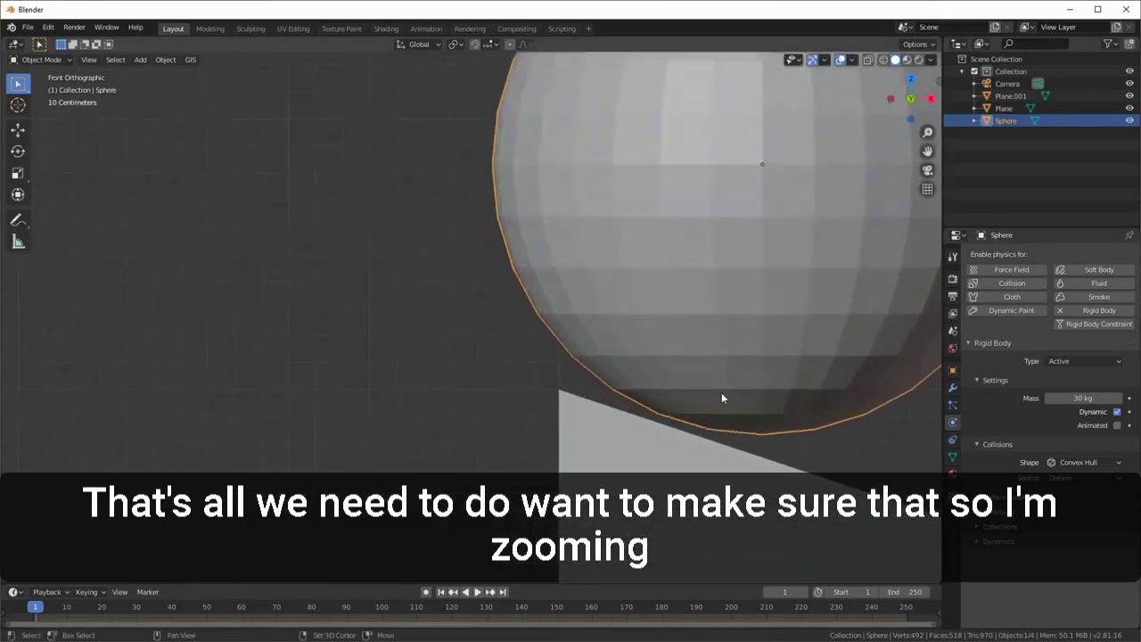
pyautogui.keyDown('shift'); pyautogui.moveTo(726, 400); pyautogui.dragTo(529, 309, button='middle'); pyautogui.keyUp('shift')
pyautogui.scroll(-2, 543, 319)
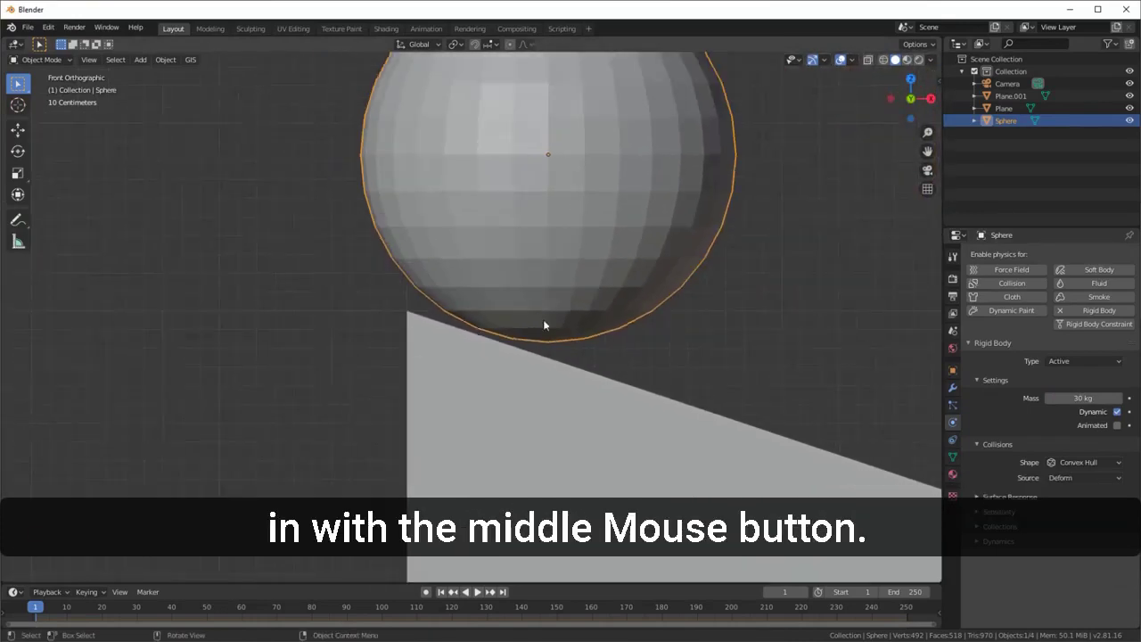
pyautogui.scroll(1, 542, 319)
pyautogui.moveTo(927, 132)
pyautogui.mouseDown()
pyautogui.moveTo(939, 138)
pyautogui.moveTo(928, 141)
pyautogui.moveTo(928, 121)
pyautogui.mouseUp()
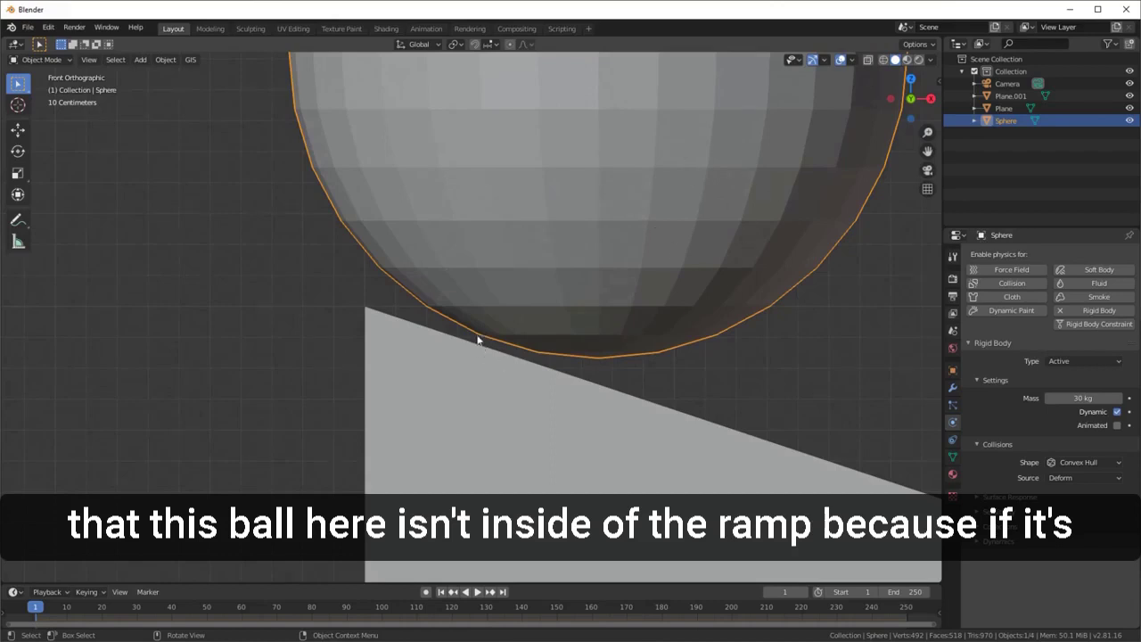
# - Move the sphere slightly down into the ramp's slope and back up until it sits just clear of the surface
pyautogui.press('g')
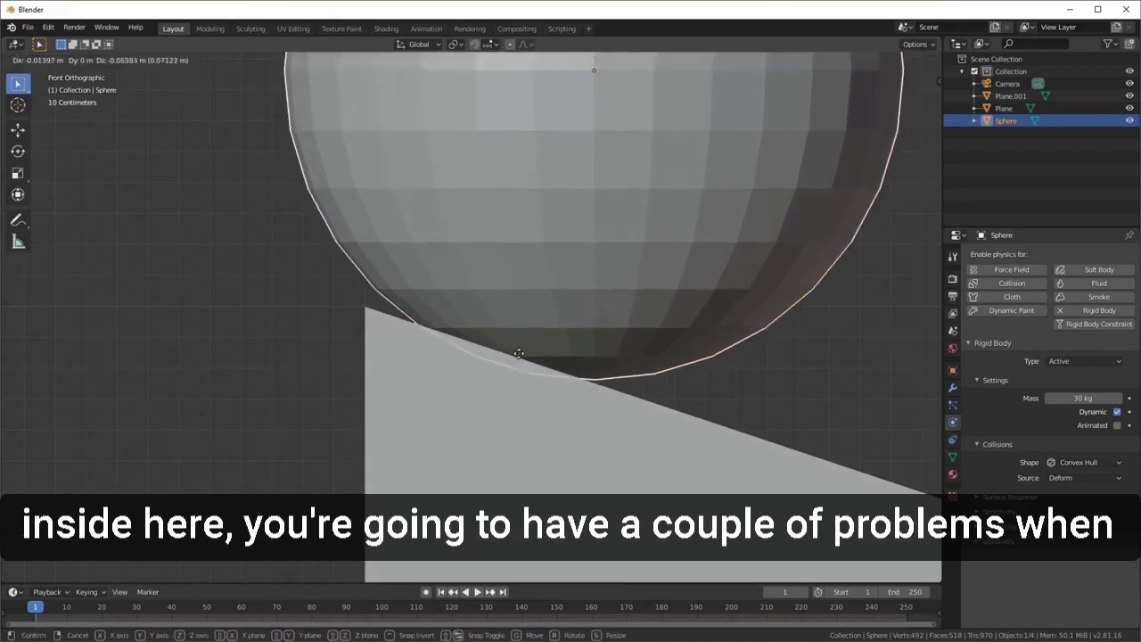
pyautogui.click(565, 408)
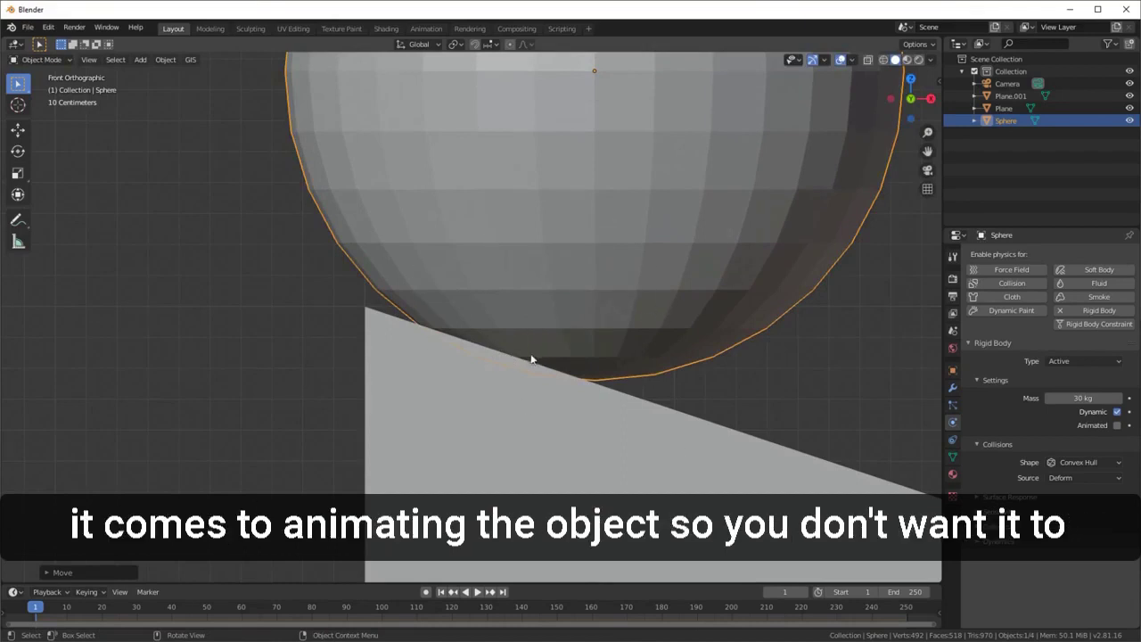
pyautogui.press('g')
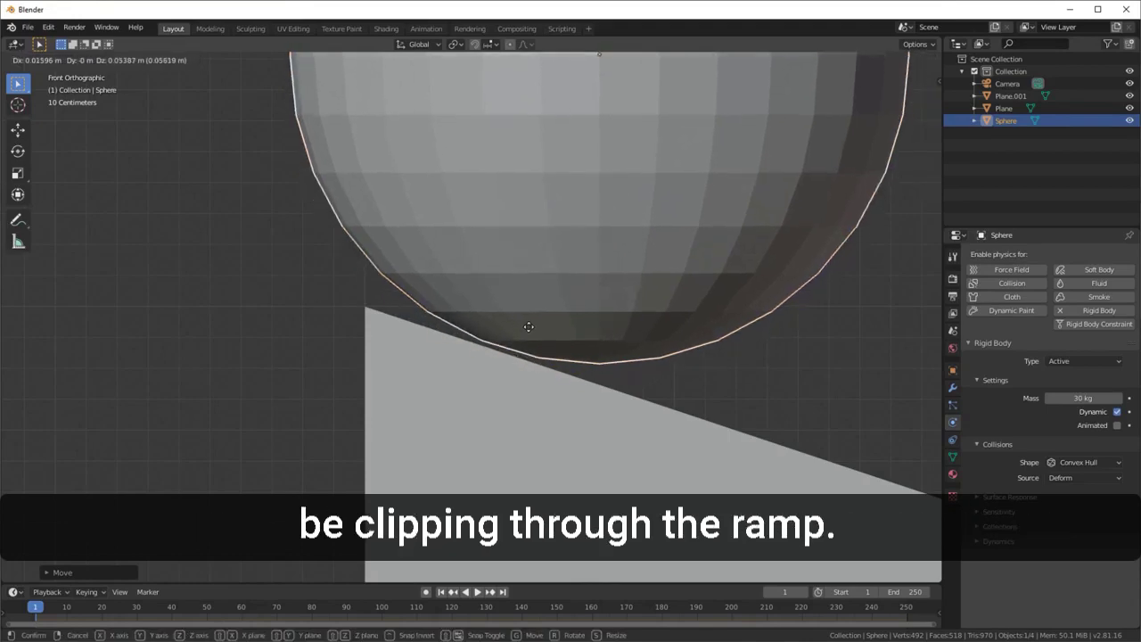
pyautogui.click(529, 327)
# - Add a cube and move it about 4.6 m along the X axis, just beyond the ramp's low end
pyautogui.scroll(-5, 528, 326)
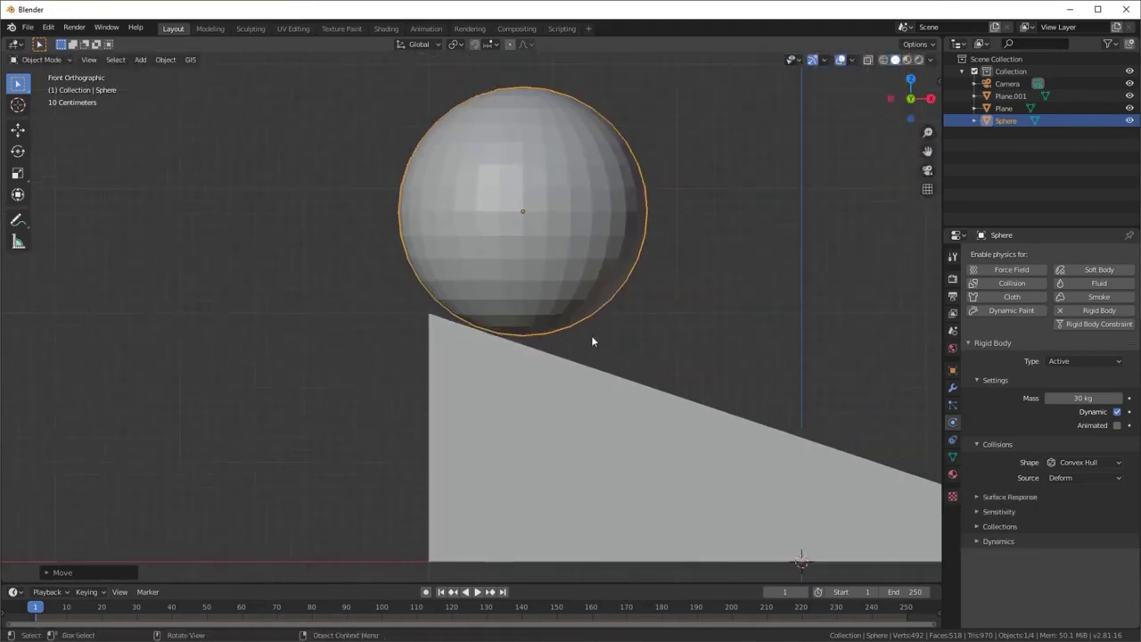
pyautogui.scroll(-3, 591, 342)
pyautogui.moveTo(705, 288); pyautogui.dragTo(275, 167, button='middle')
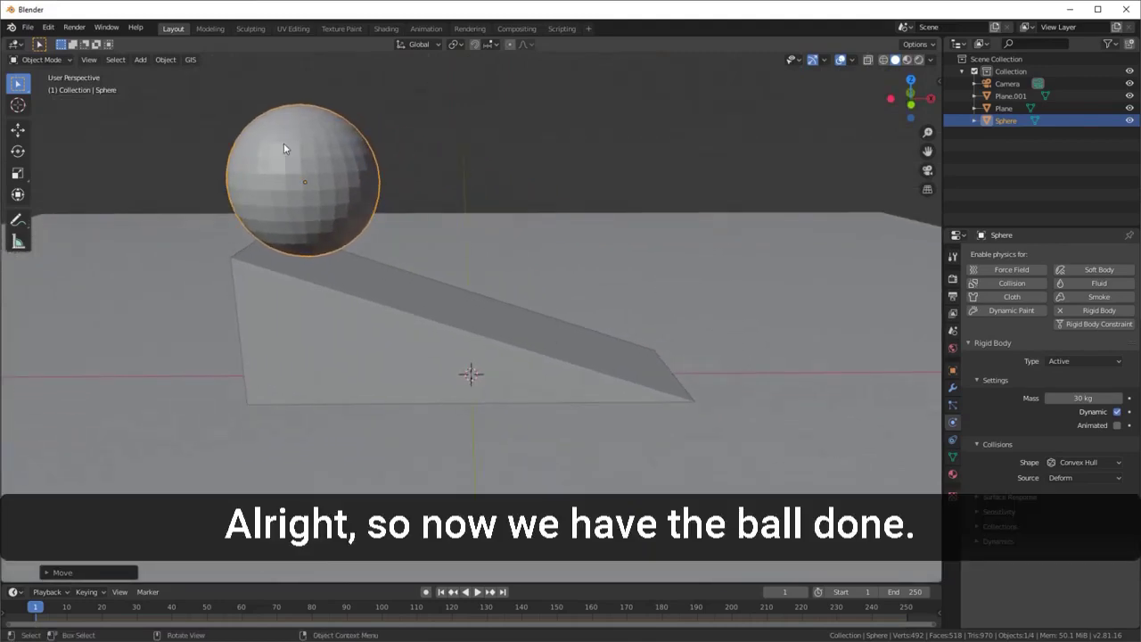
pyautogui.keyDown('shift'); pyautogui.moveTo(753, 336); pyautogui.dragTo(654, 339, button='middle'); pyautogui.keyUp('shift')
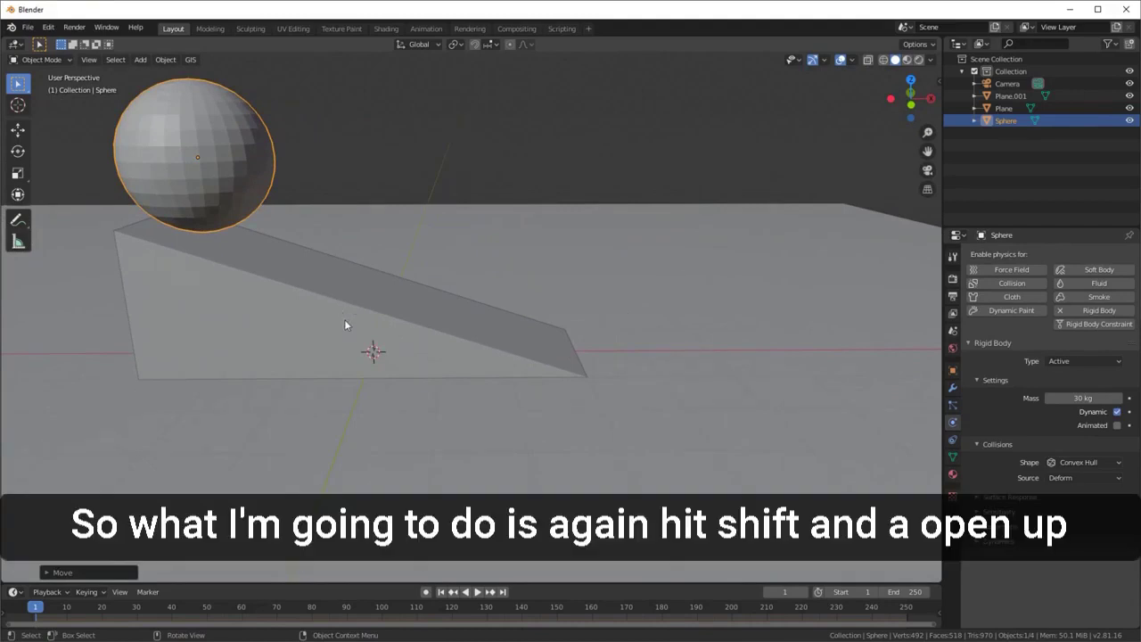
pyautogui.press('shift')
pyautogui.hotkey('shift', 'a')
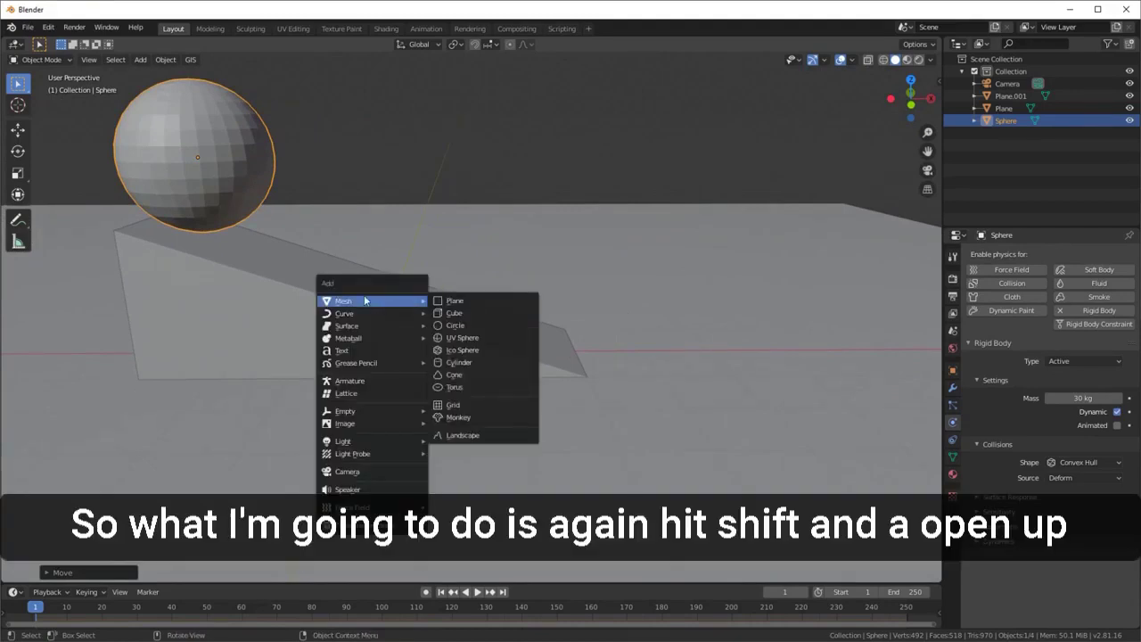
pyautogui.click(450, 314)
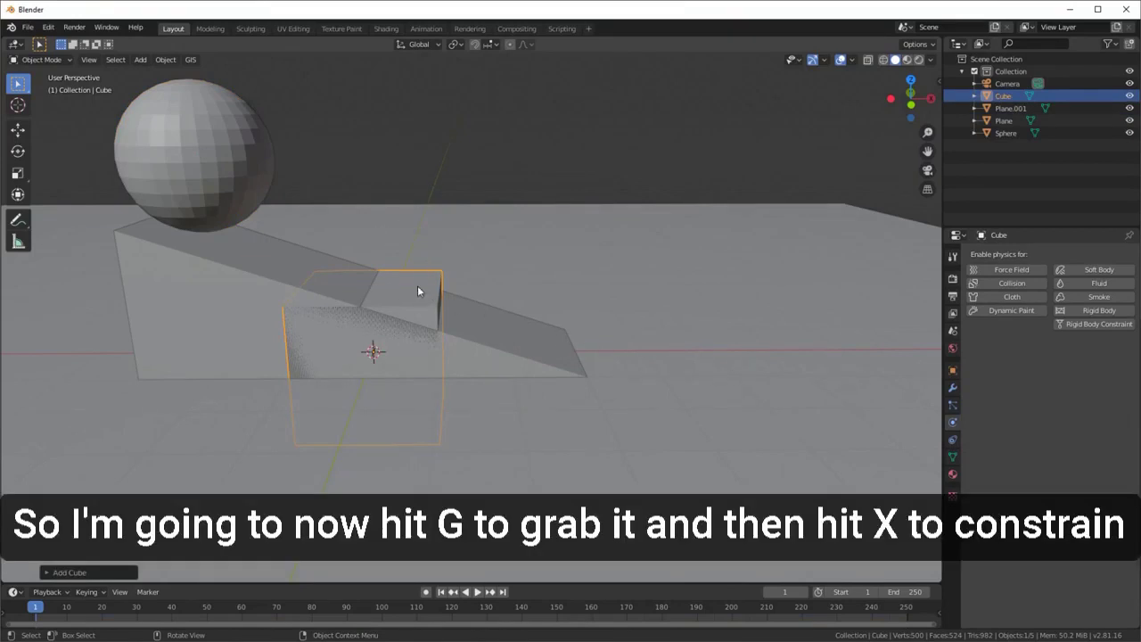
pyautogui.press('g')
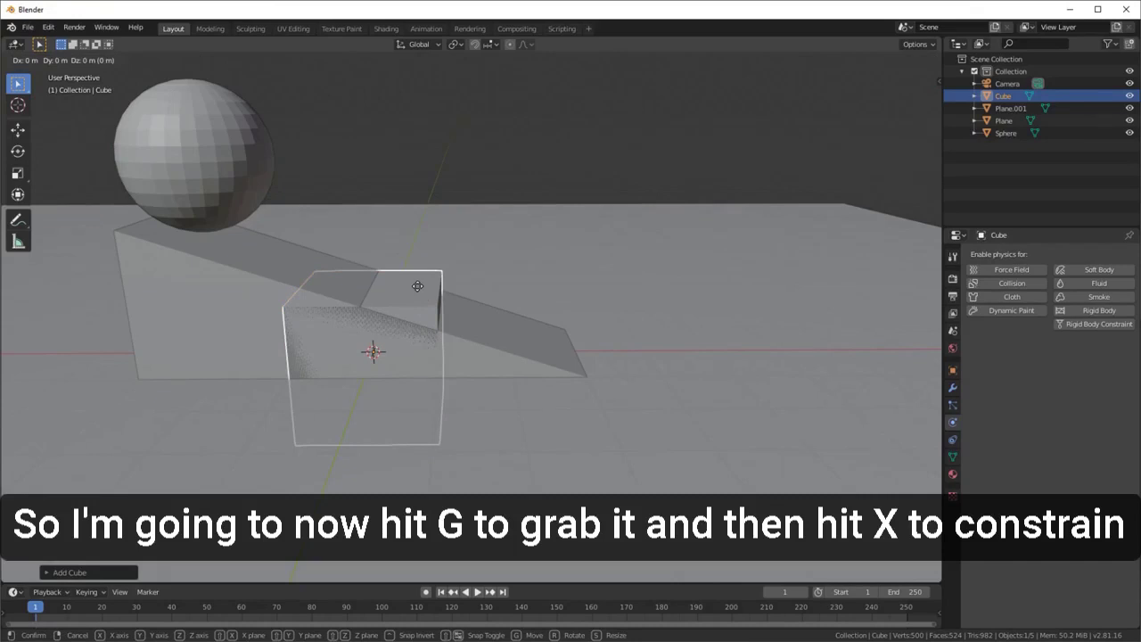
pyautogui.press('x')
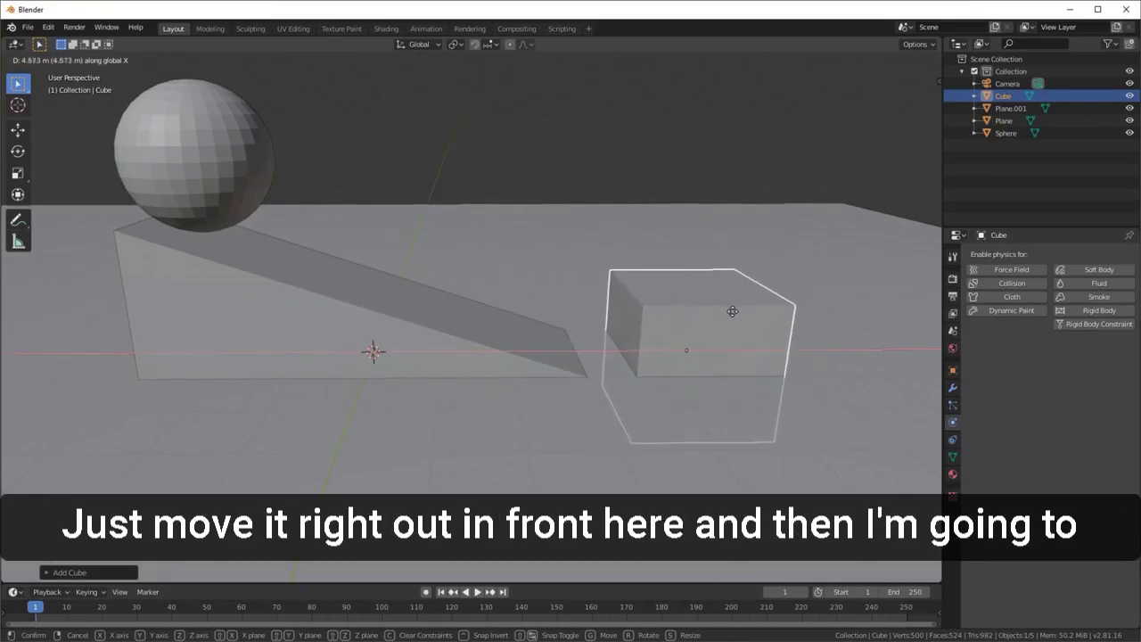
pyautogui.click(735, 310)
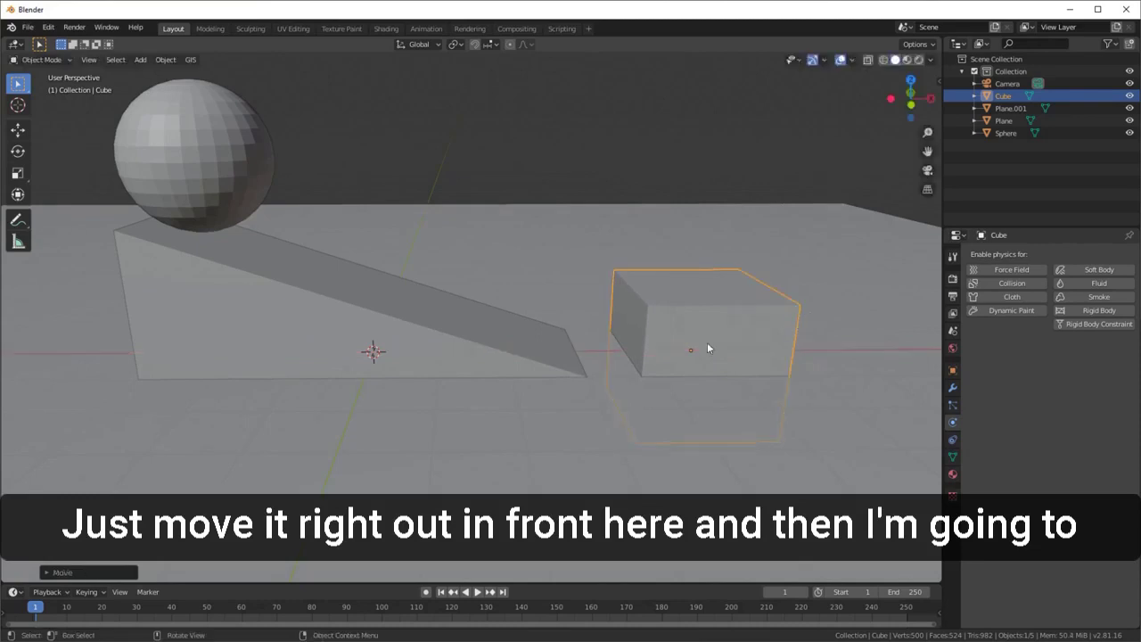
# - Raise the cube about 1 m along the Z axis so its base rests on the ground plane
pyautogui.press('g')
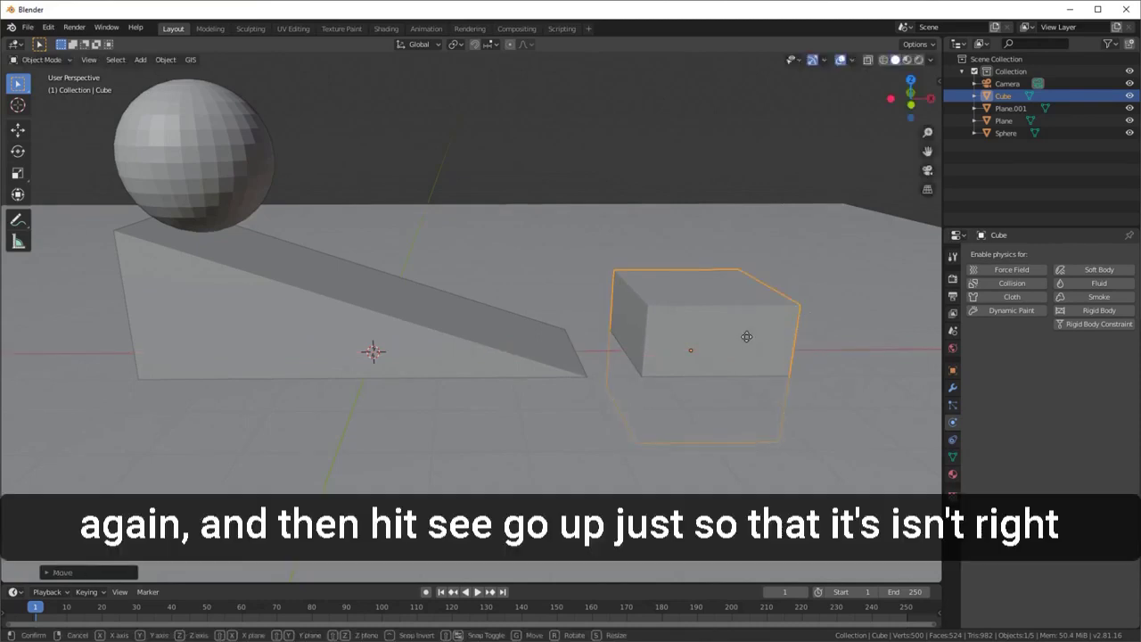
pyautogui.press('z')
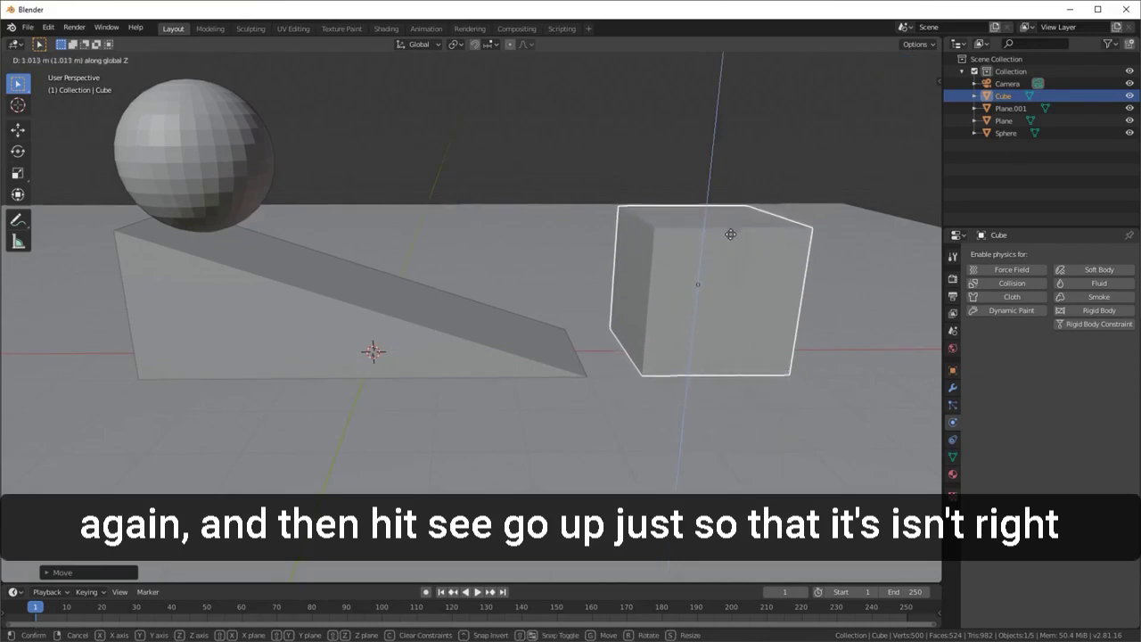
pyautogui.click(720, 246)
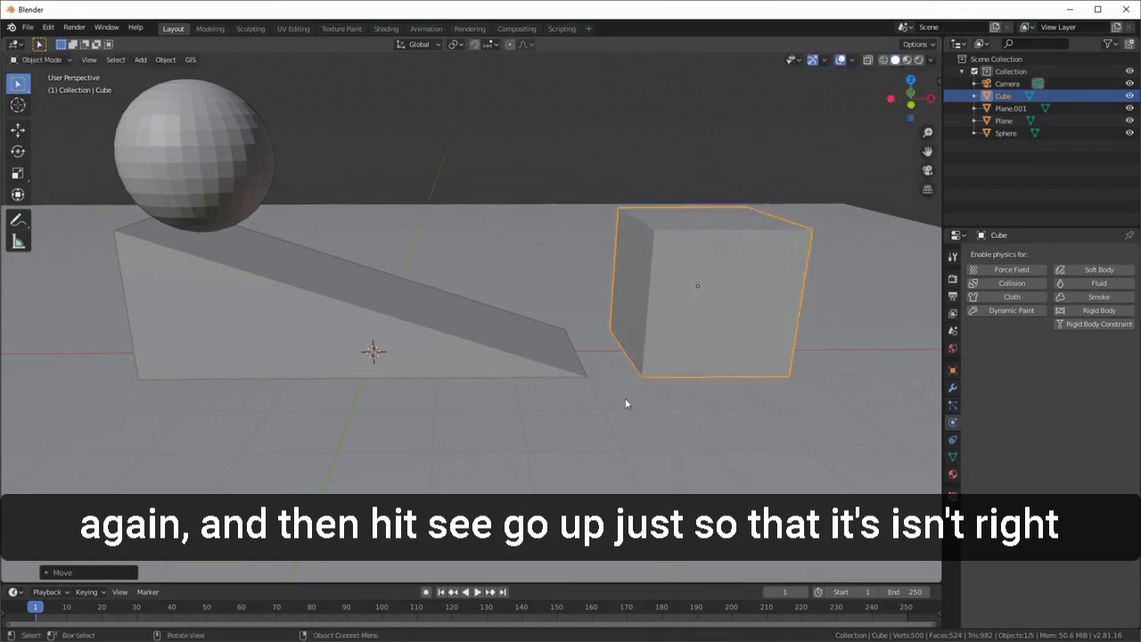
# - Scale the cube uniformly by a factor of 0.2
pyautogui.moveTo(624, 397); pyautogui.dragTo(550, 367, button='middle')
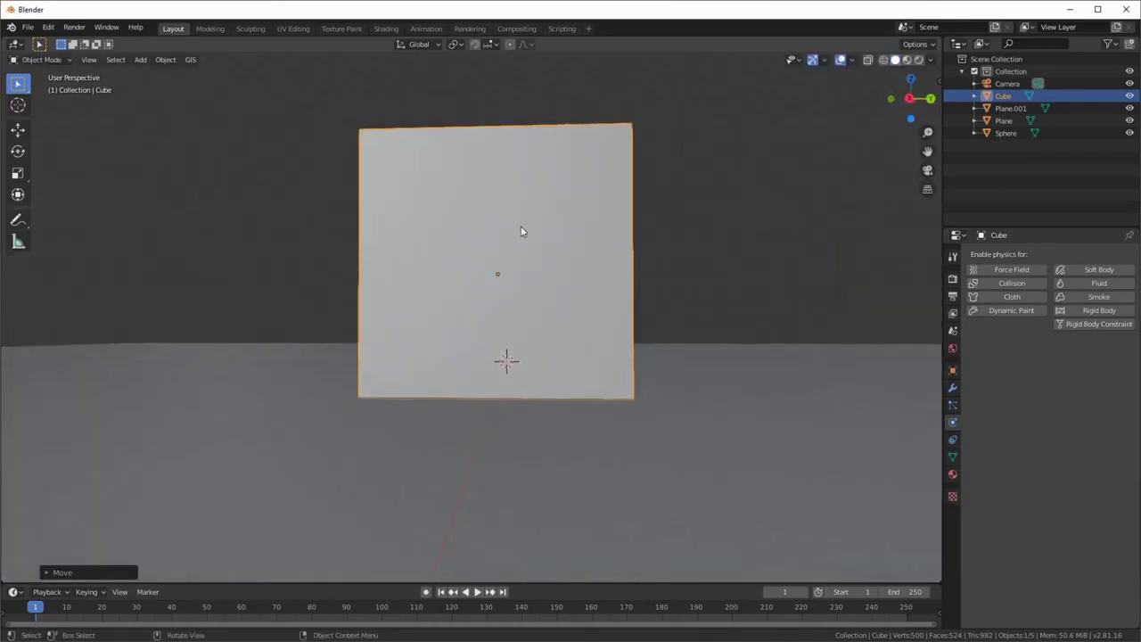
pyautogui.moveTo(738, 283); pyautogui.dragTo(723, 238, button='middle')
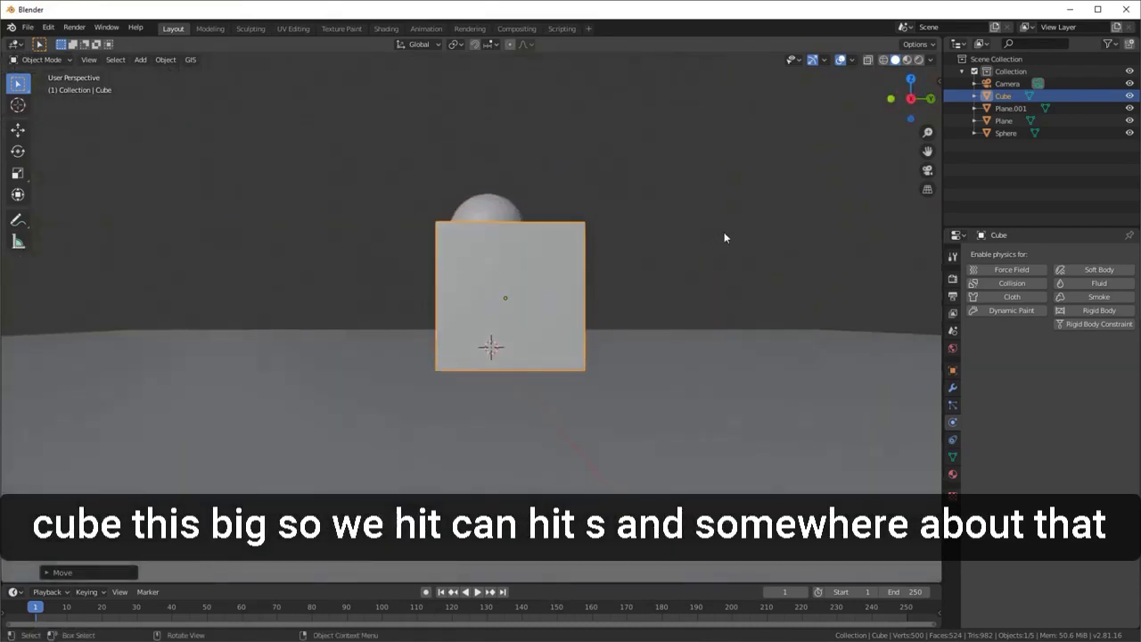
pyautogui.press('s')
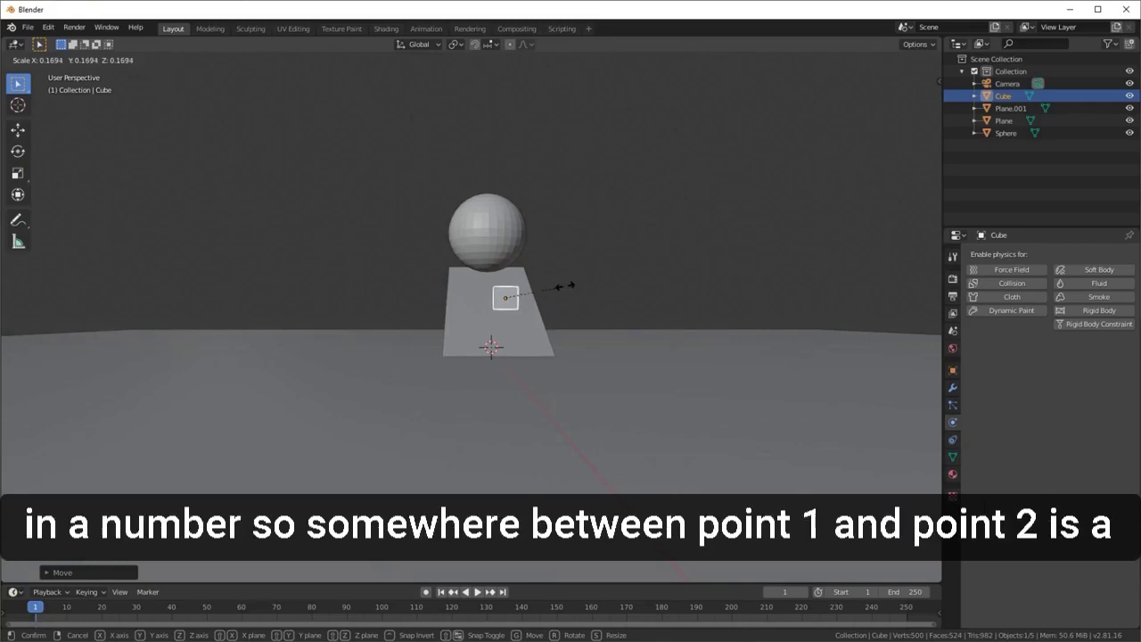
pyautogui.write('.2')
pyautogui.press('Return')
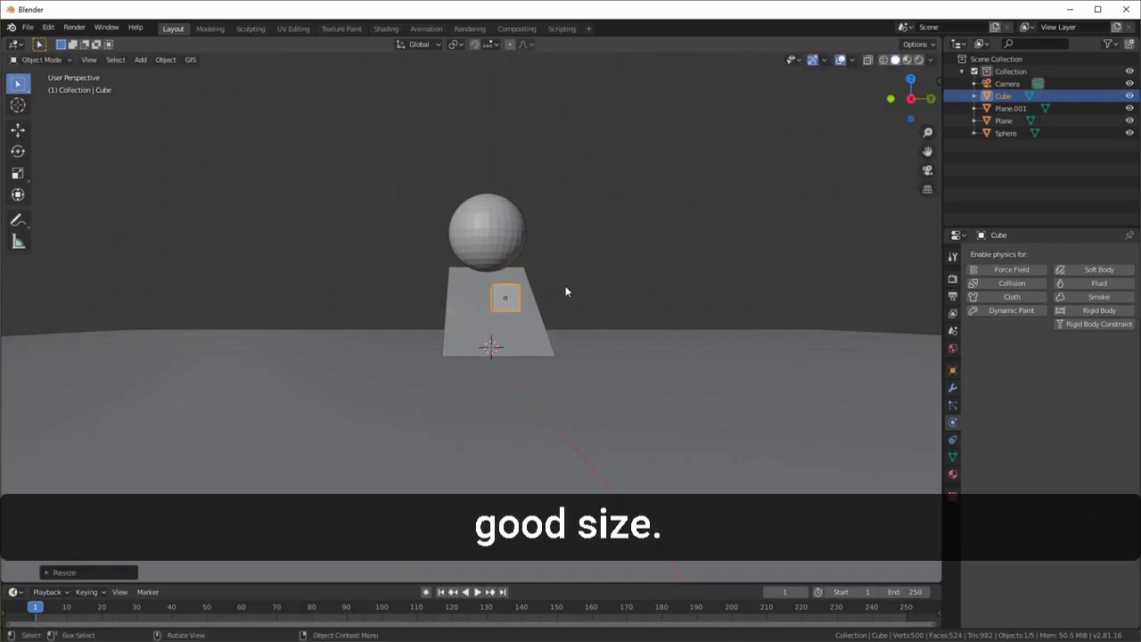
# - Lower the small cube about 0.8 m along the Z axis to the ground plane
pyautogui.scroll(2, 591, 282)
pyautogui.moveTo(619, 256); pyautogui.dragTo(616, 254, button='middle')
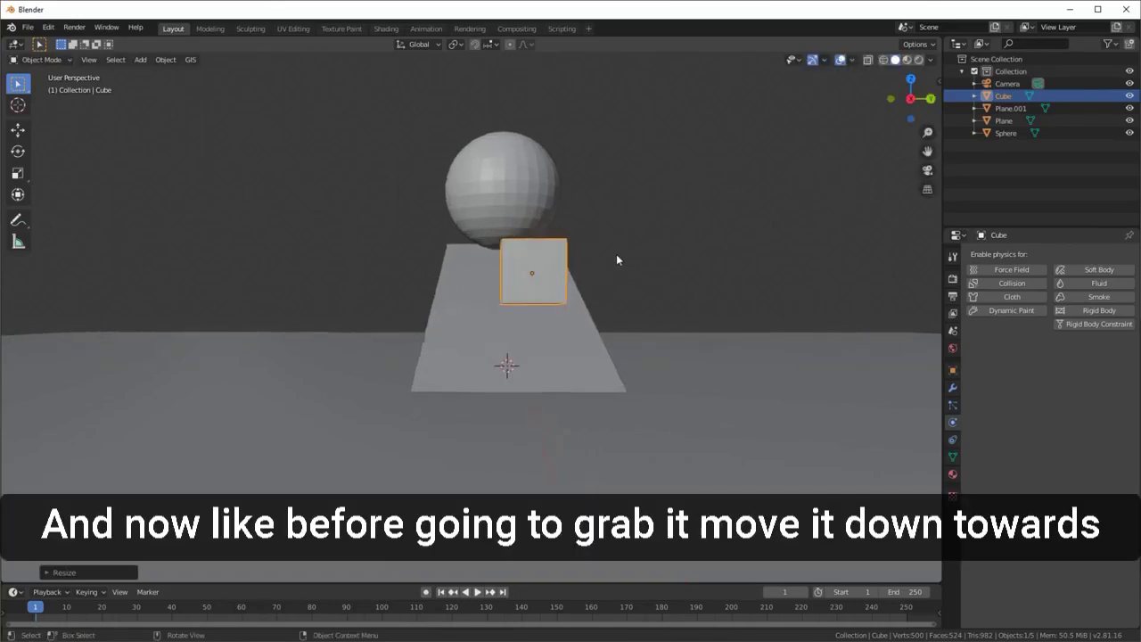
pyautogui.press('g')
pyautogui.press('z')
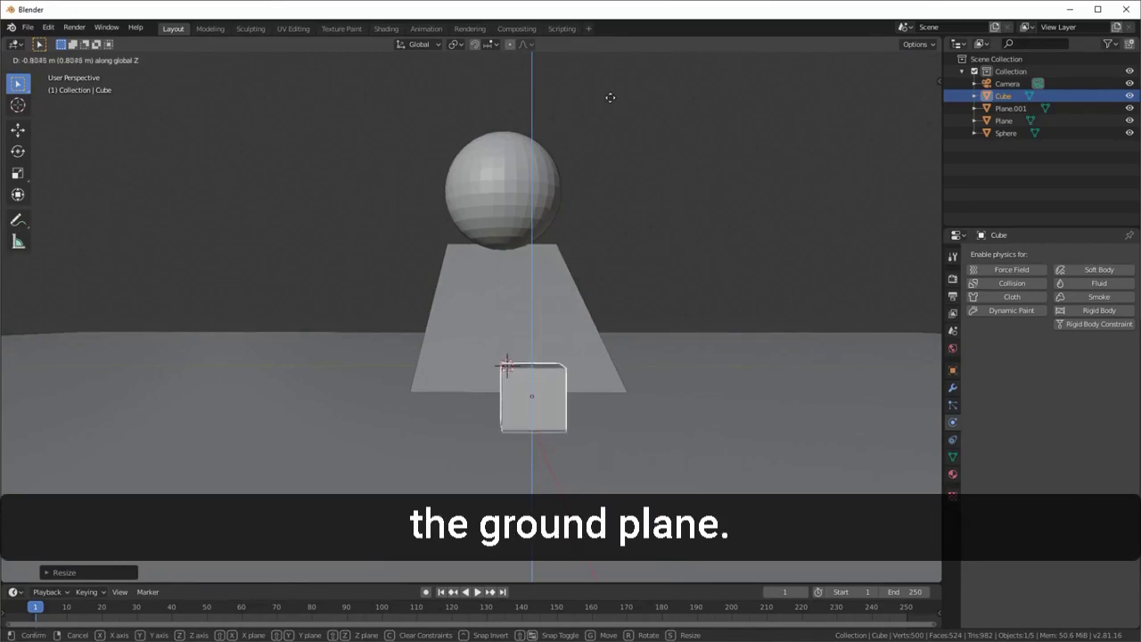
pyautogui.click(653, 87)
# - Move the small cube about 1 m along -Y to line up with the corner of the ramp's low edge
pyautogui.moveTo(653, 85); pyautogui.dragTo(695, 304, button='middle')
pyautogui.moveTo(812, 356)
pyautogui.mouseDown(button='middle')
pyautogui.moveTo(805, 288)
pyautogui.moveTo(741, 316)
pyautogui.moveTo(718, 279)
pyautogui.moveTo(632, 288)
pyautogui.moveTo(576, 330)
pyautogui.moveTo(606, 349)
pyautogui.moveTo(606, 318)
pyautogui.moveTo(595, 325)
pyautogui.mouseUp(button='middle')
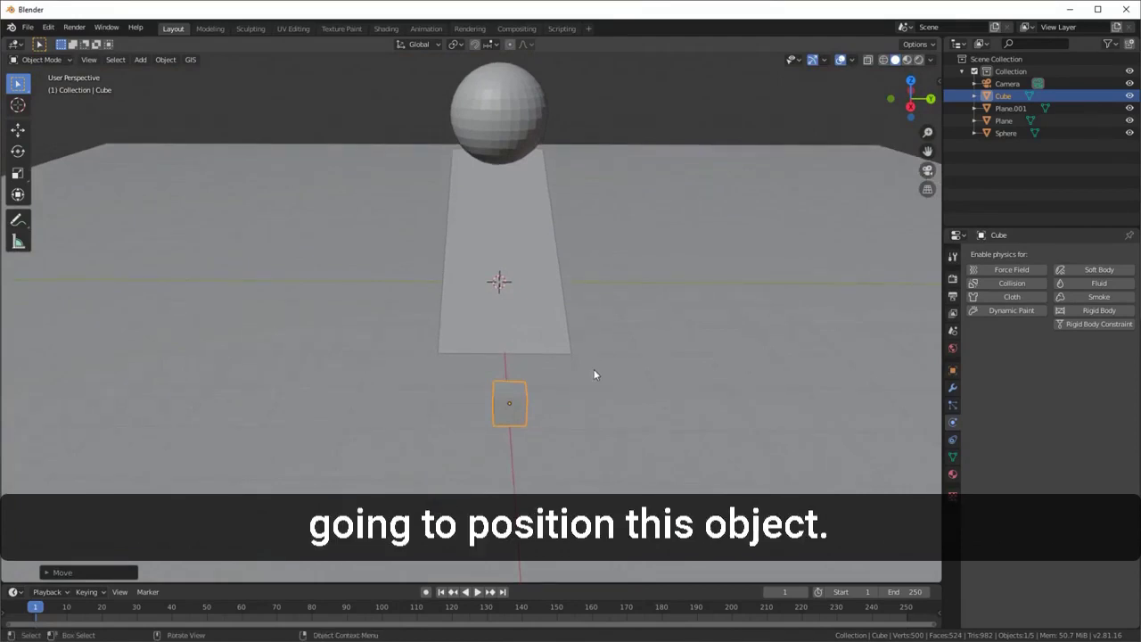
pyautogui.press('g')
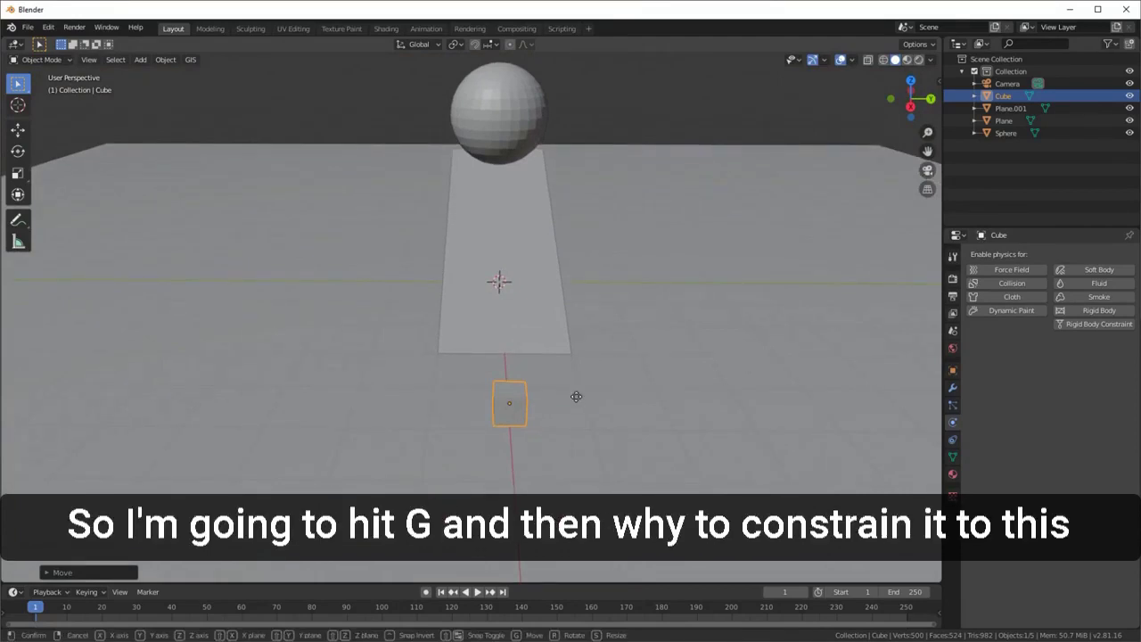
pyautogui.press('y')
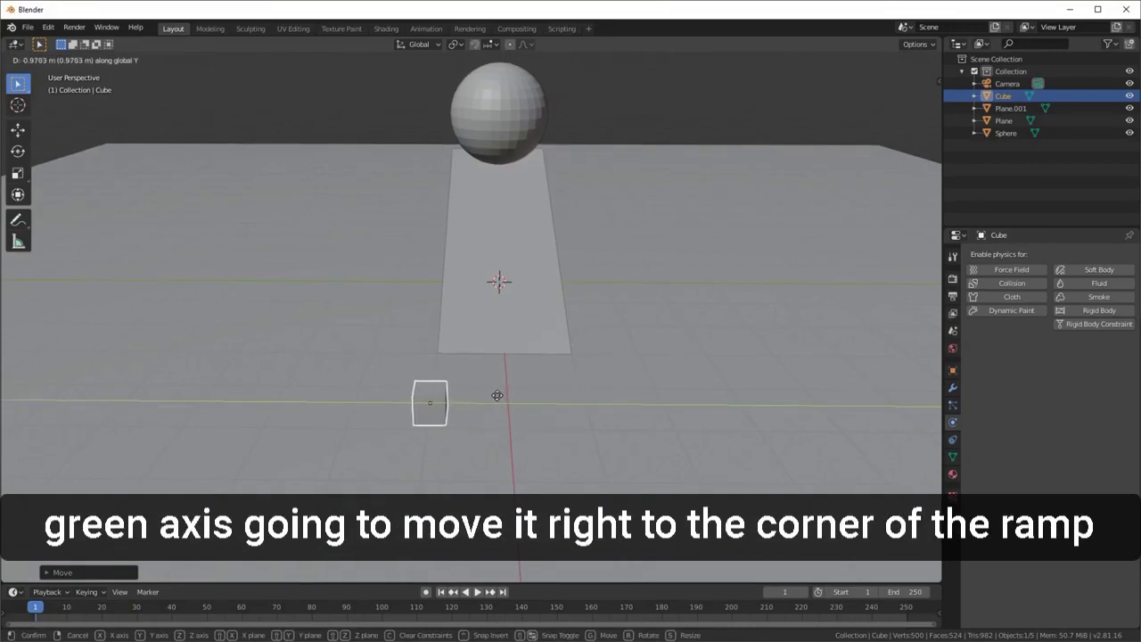
pyautogui.click(462, 426)
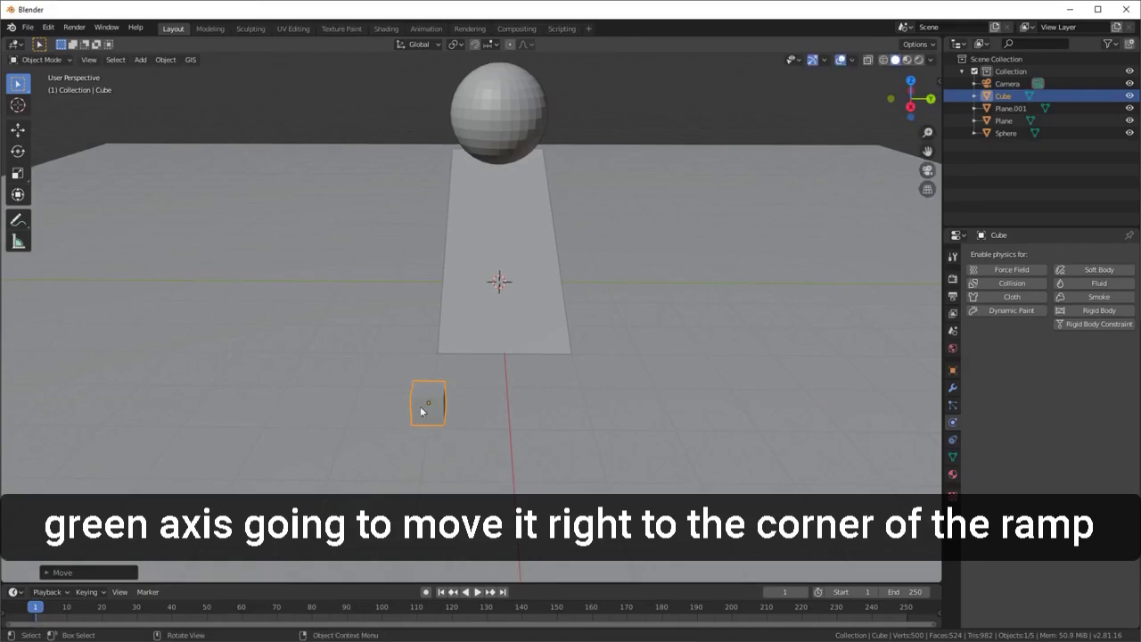
# - Add an Array modifier to the small cube
pyautogui.moveTo(443, 400); pyautogui.dragTo(525, 389, button='middle')
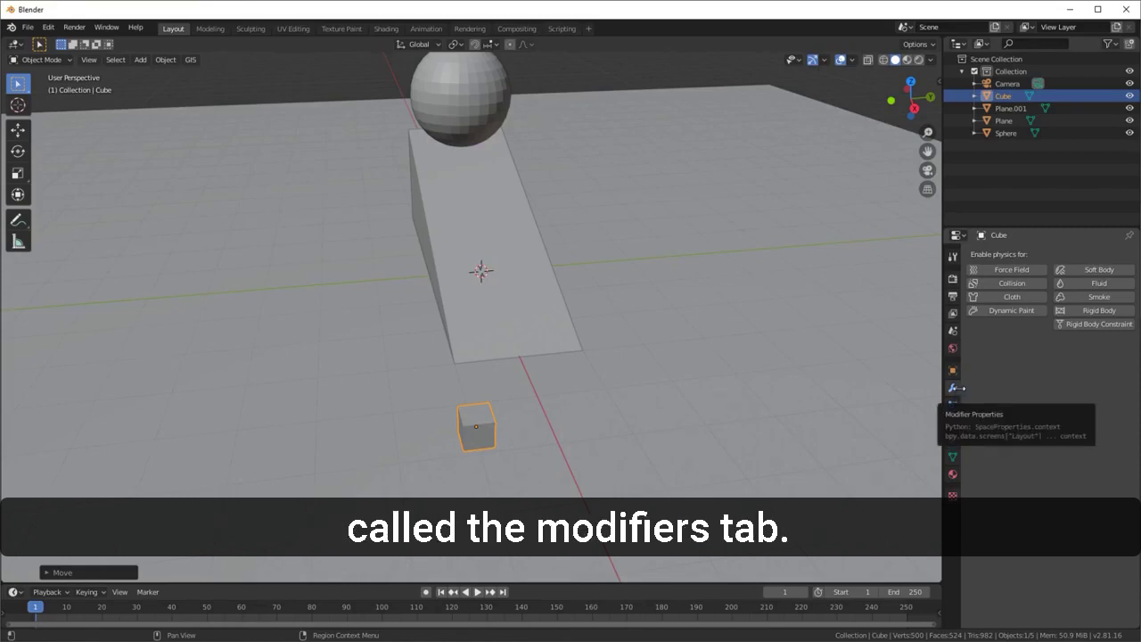
pyautogui.click(953, 390)
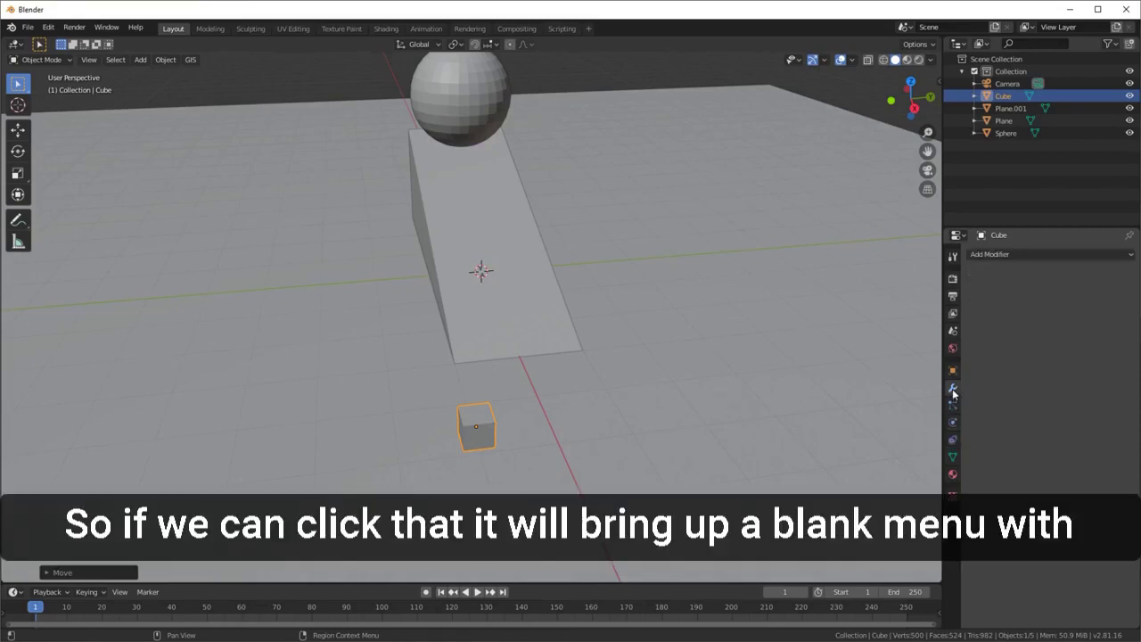
pyautogui.click(1058, 254)
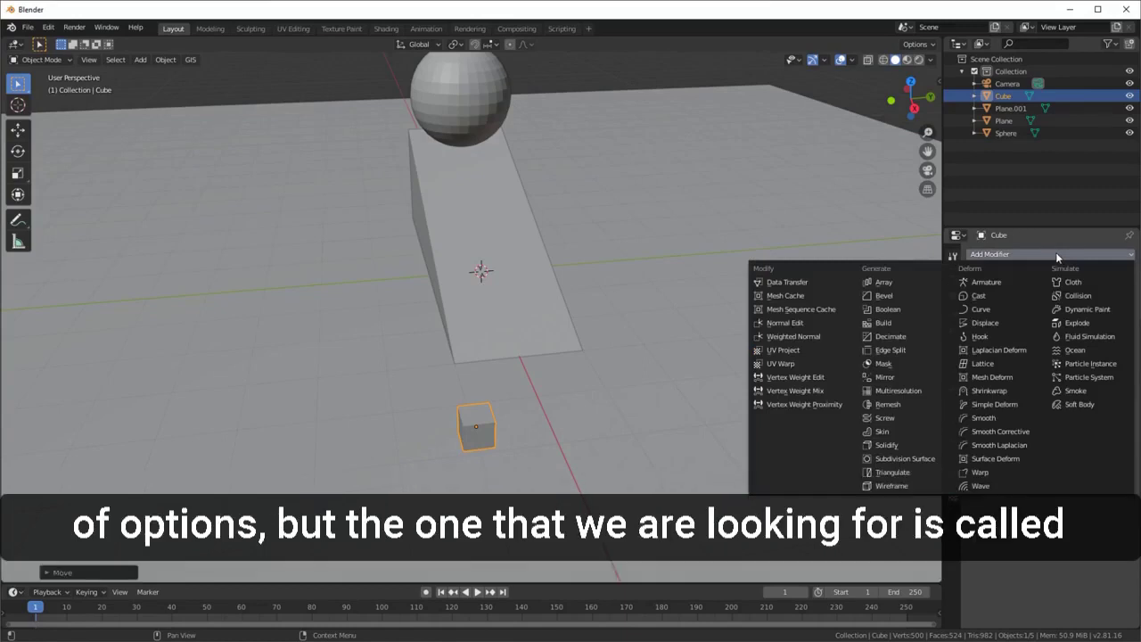
pyautogui.click(885, 282)
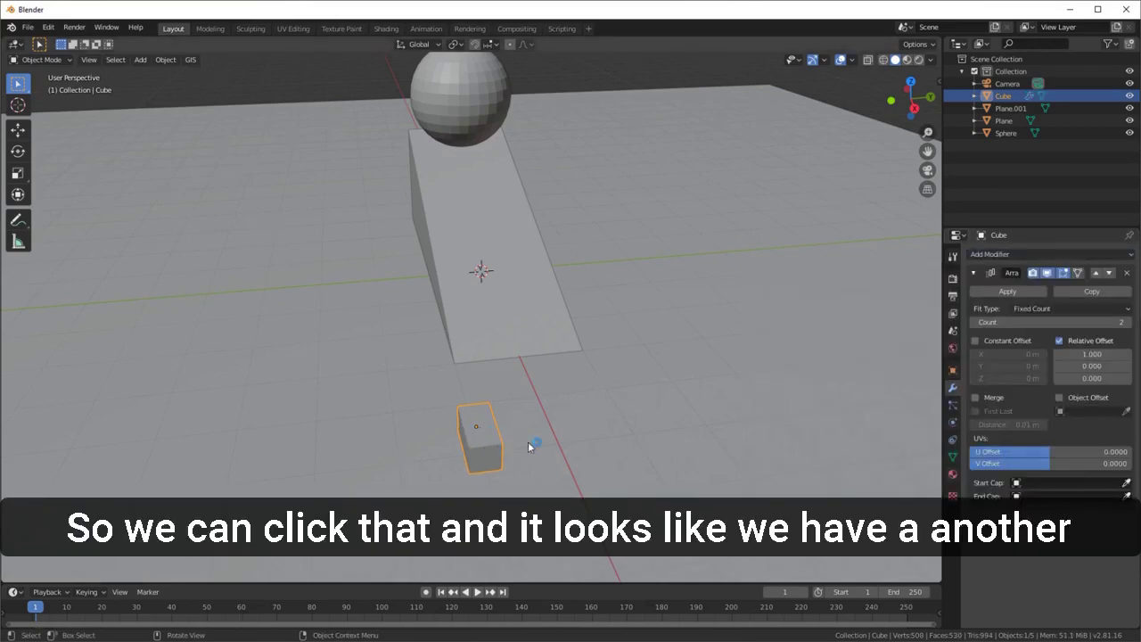
# - Set the Array modifier's relative Y offset to 1.01
pyautogui.moveTo(484, 435); pyautogui.dragTo(557, 418, button='middle')
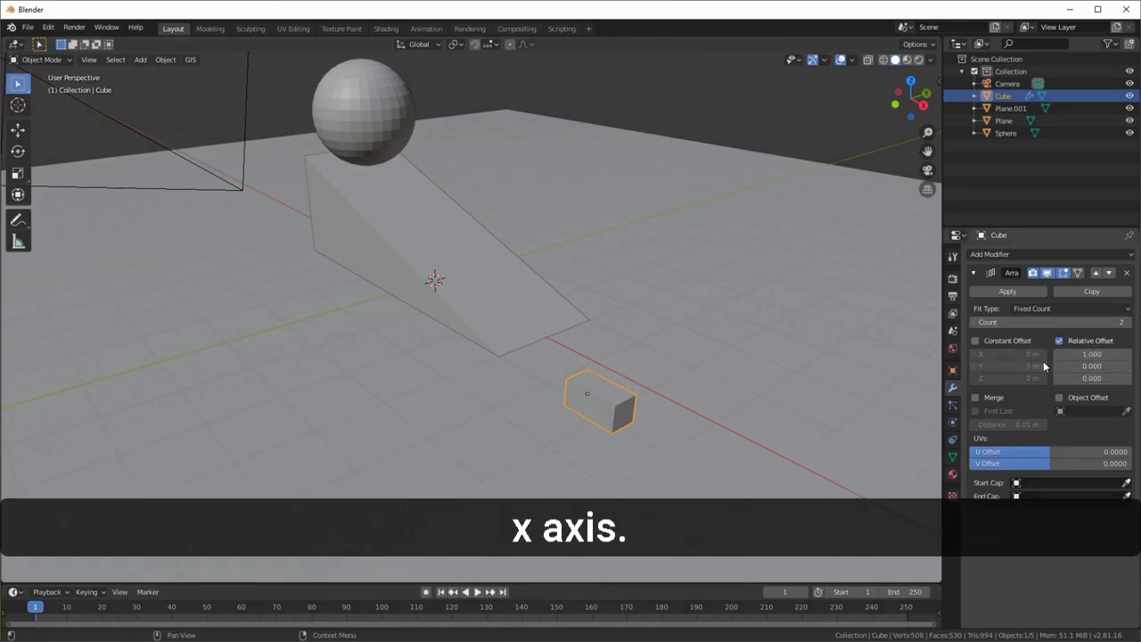
pyautogui.click(1093, 365)
pyautogui.write('1')
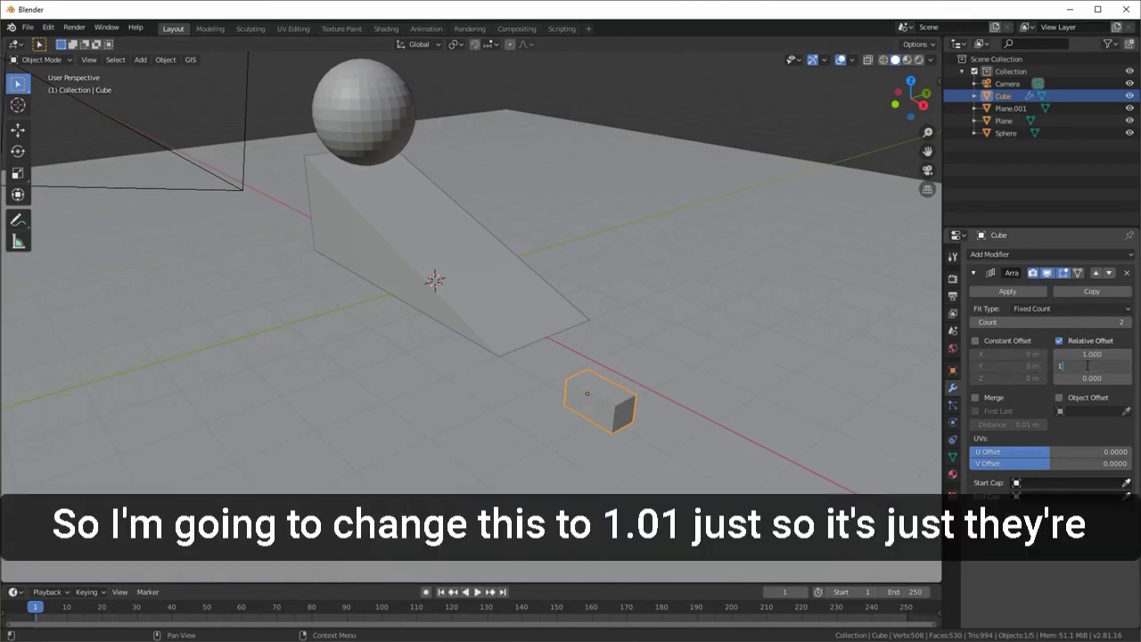
pyautogui.write('.01')
pyautogui.press('Return')
pyautogui.moveTo(886, 404); pyautogui.dragTo(655, 396, button='middle')
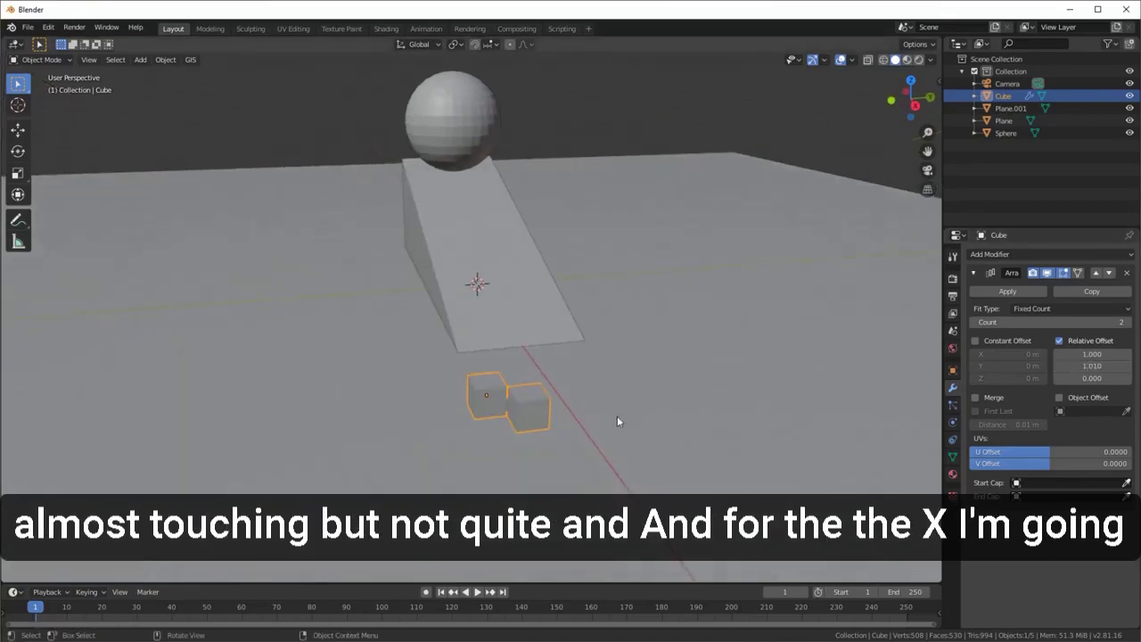
# - Set the Array modifier's relative X offset to 0, leaving the small cube's copies aligned along Y
pyautogui.click(1082, 354)
pyautogui.write('1.0')
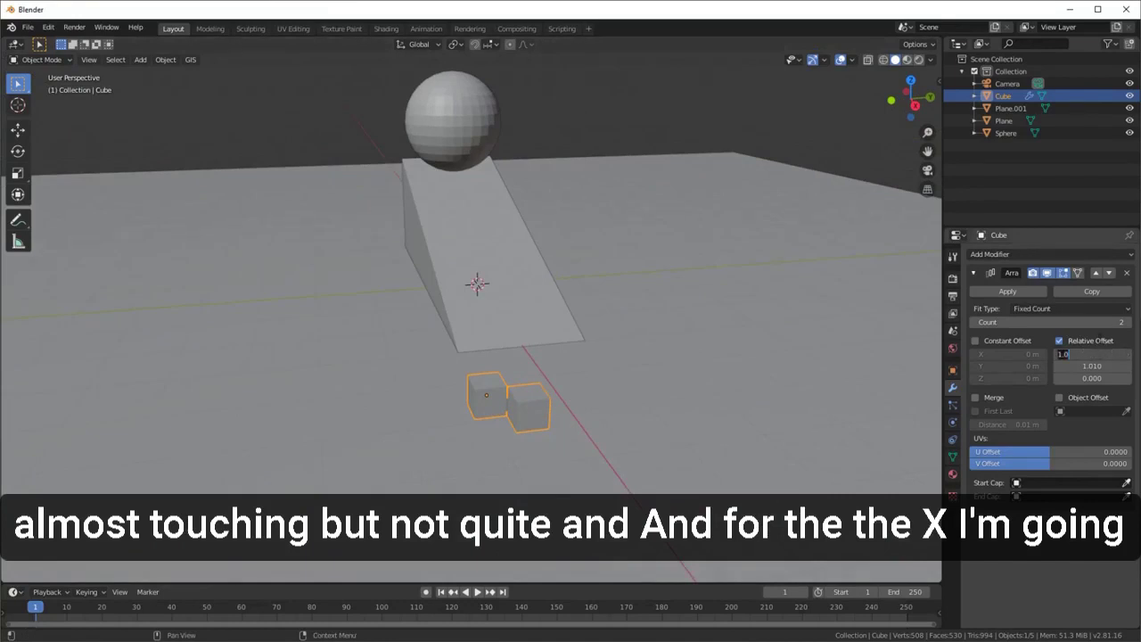
pyautogui.write('0')
pyautogui.press('Return')
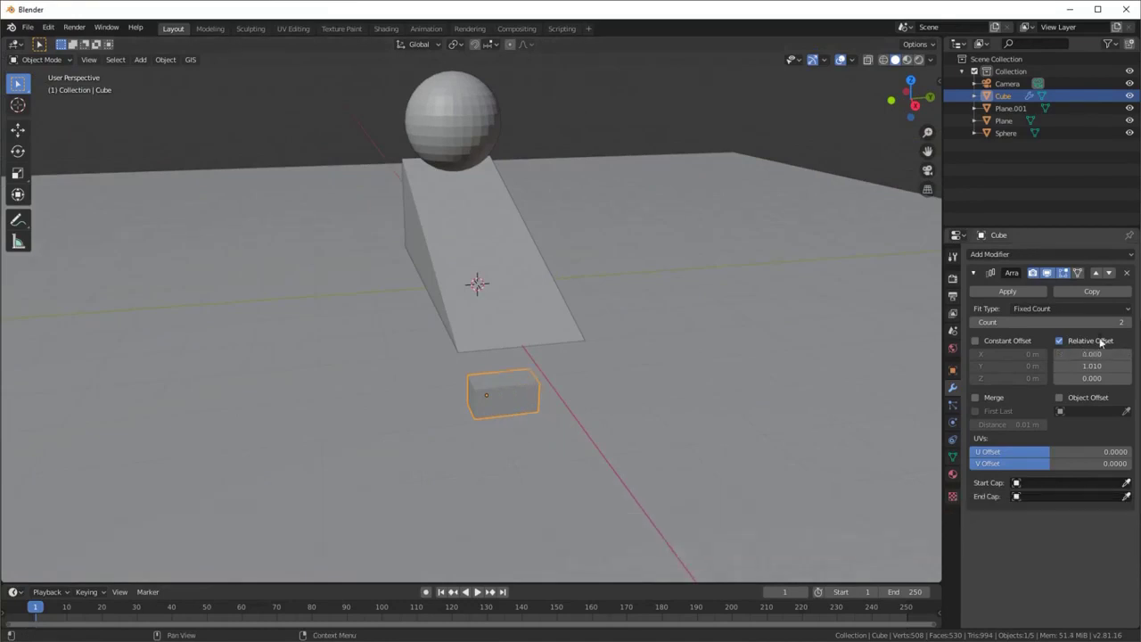
# - Raise the Array modifier's count to 6 to make a row of cubes spanning the ramp's low edge
pyautogui.moveTo(605, 396); pyautogui.dragTo(496, 382, button='middle')
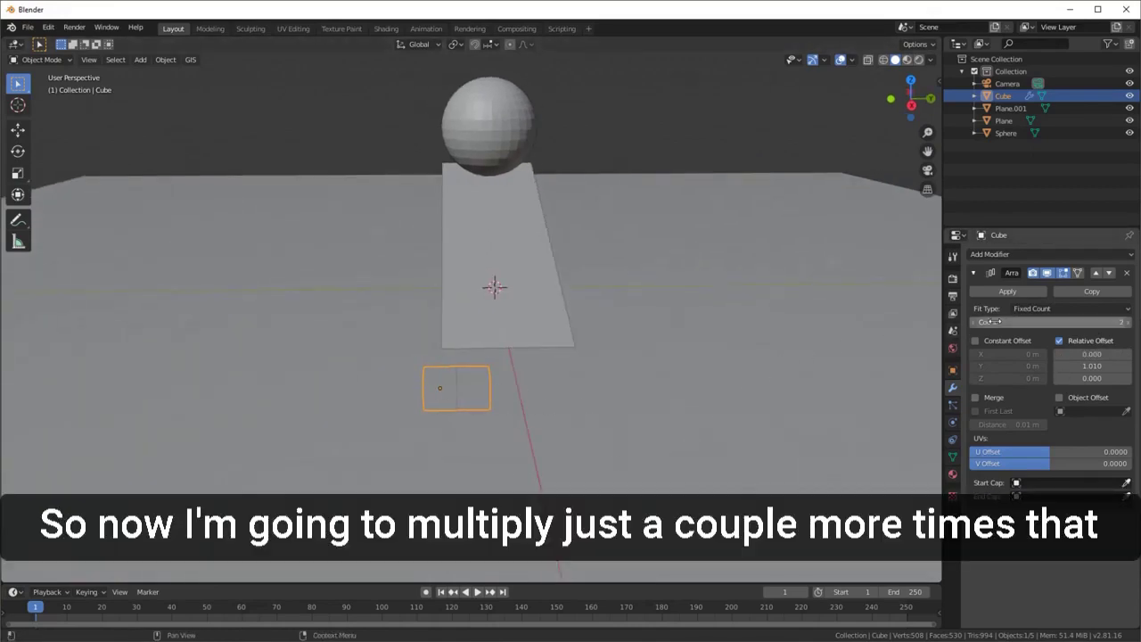
pyautogui.click(1127, 324)
pyautogui.click(1127, 324)
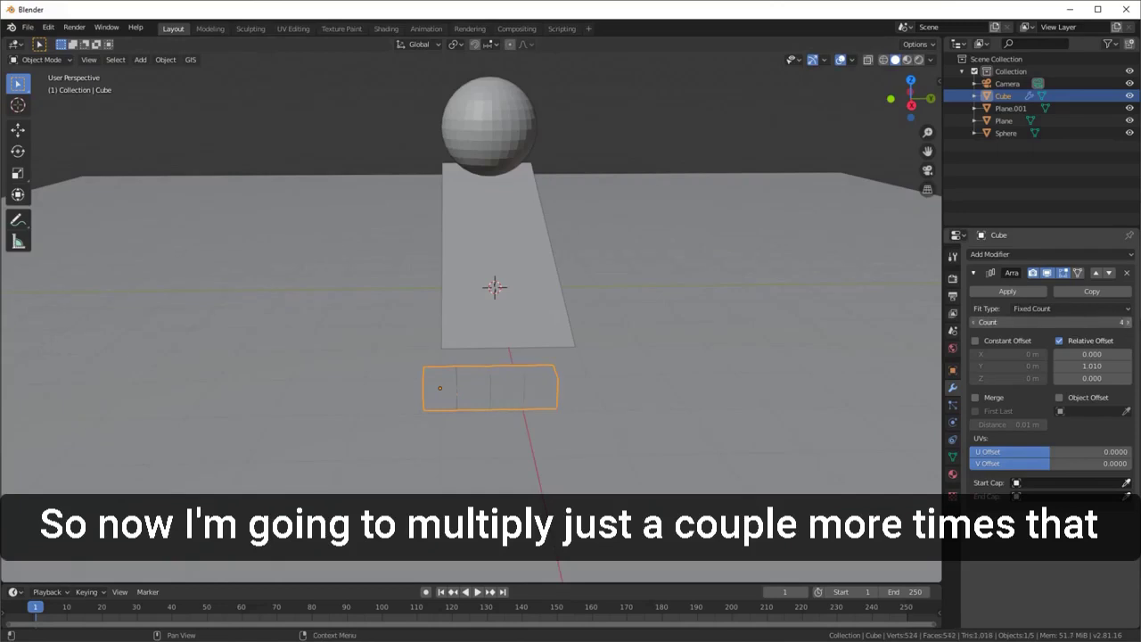
pyautogui.click(1127, 324)
pyautogui.click(1127, 324)
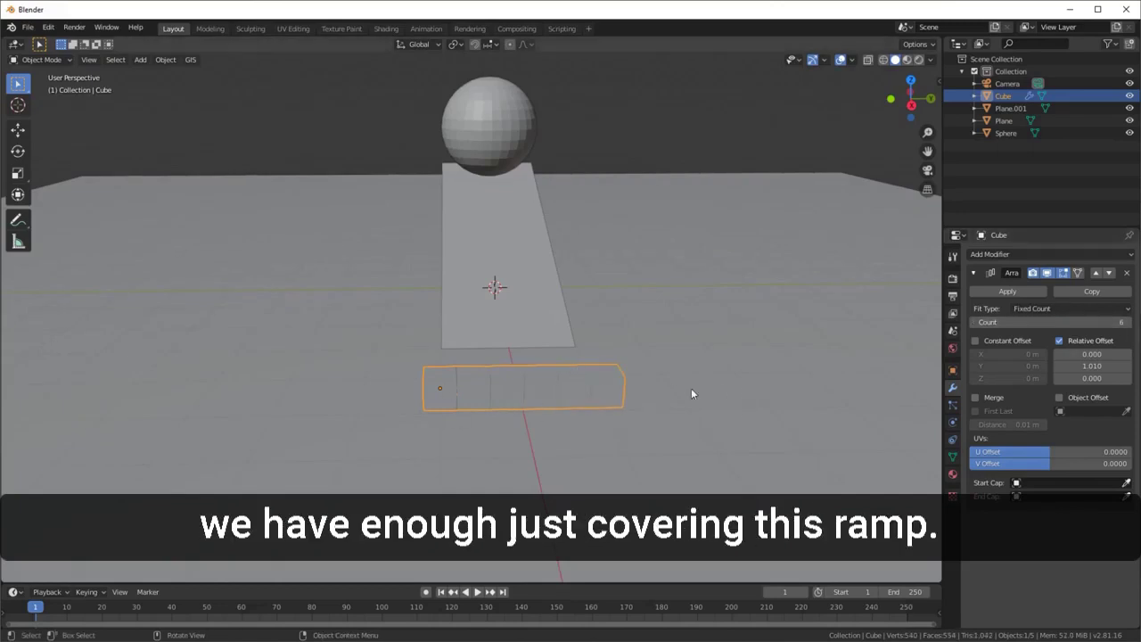
pyautogui.moveTo(613, 307)
pyautogui.mouseDown(button='middle')
pyautogui.moveTo(614, 369)
pyautogui.moveTo(613, 314)
pyautogui.mouseUp(button='middle')
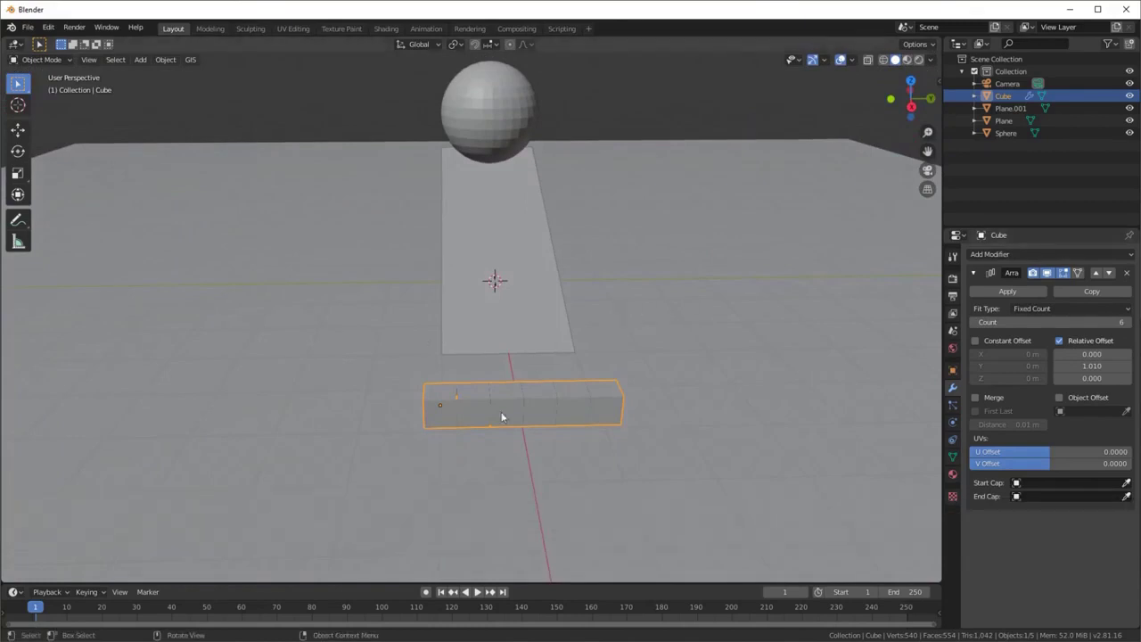
# - Add a second Array modifier to the cube row with relative offsets of 0 in X and Y and 1.01 in Z
pyautogui.moveTo(505, 417); pyautogui.dragTo(573, 405, button='middle')
pyautogui.moveTo(787, 350); pyautogui.dragTo(617, 362, button='middle')
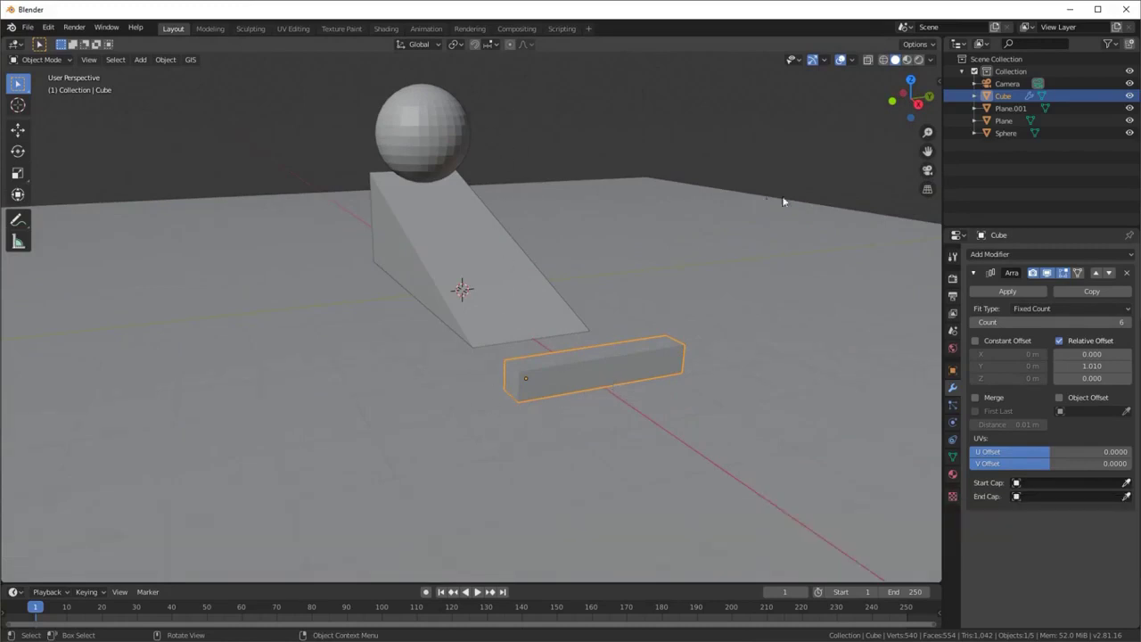
pyautogui.click(1007, 256)
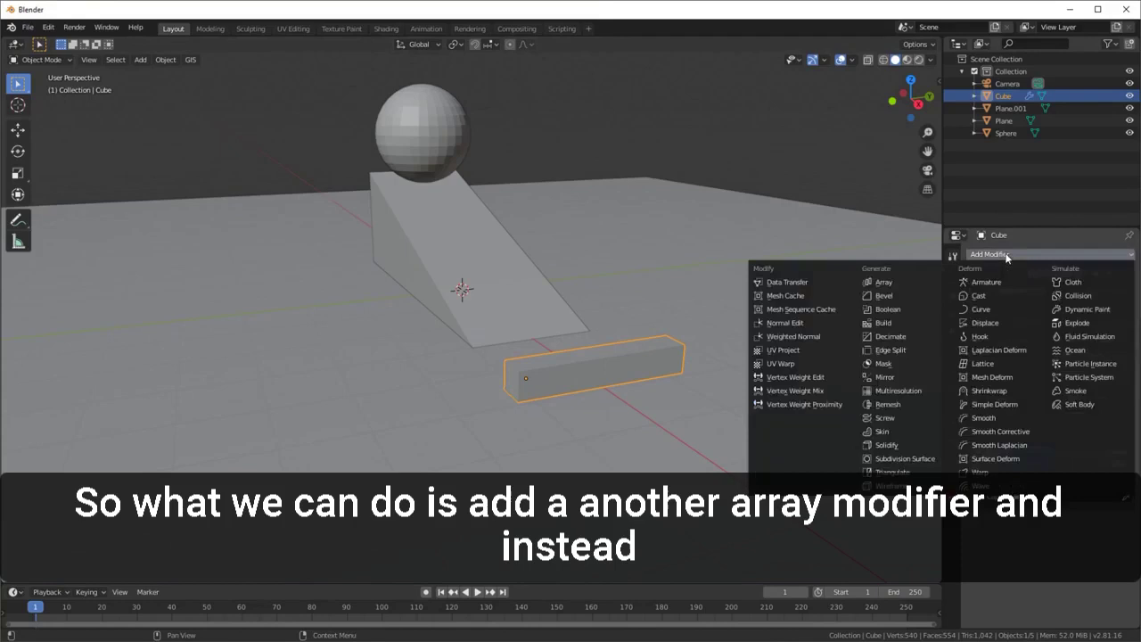
pyautogui.click(892, 285)
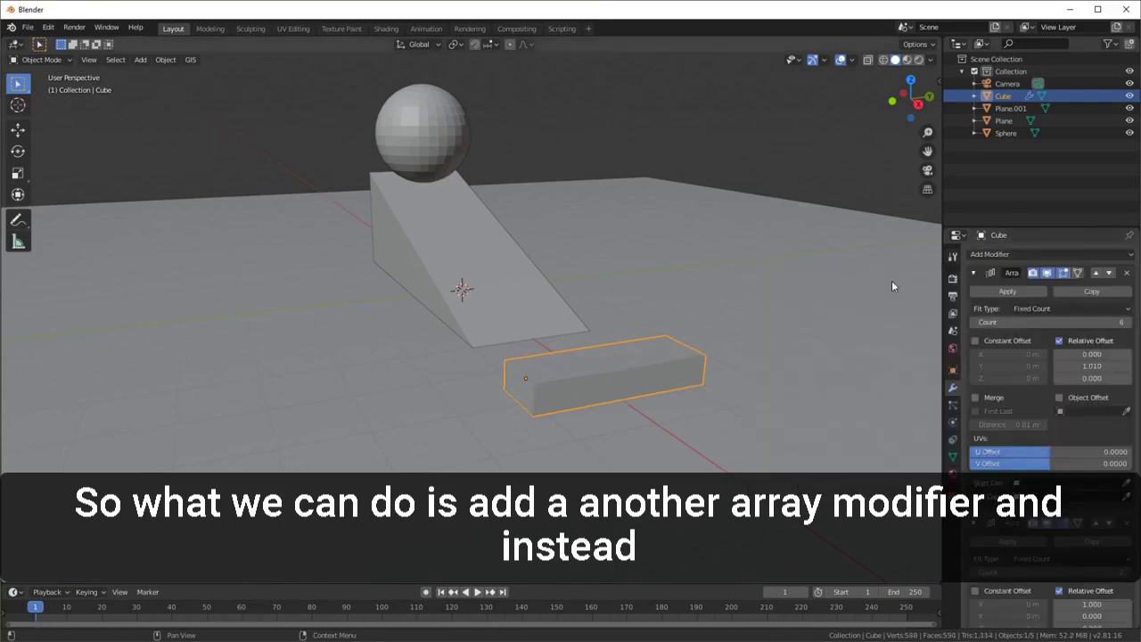
pyautogui.scroll(-3, 1083, 522)
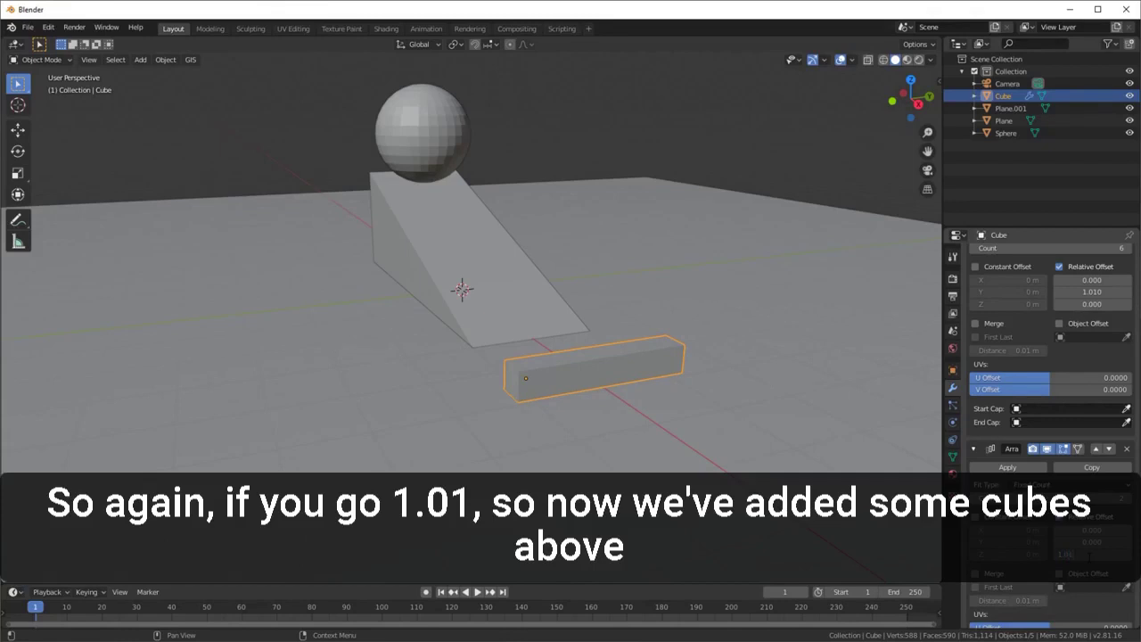
pyautogui.press('Return')
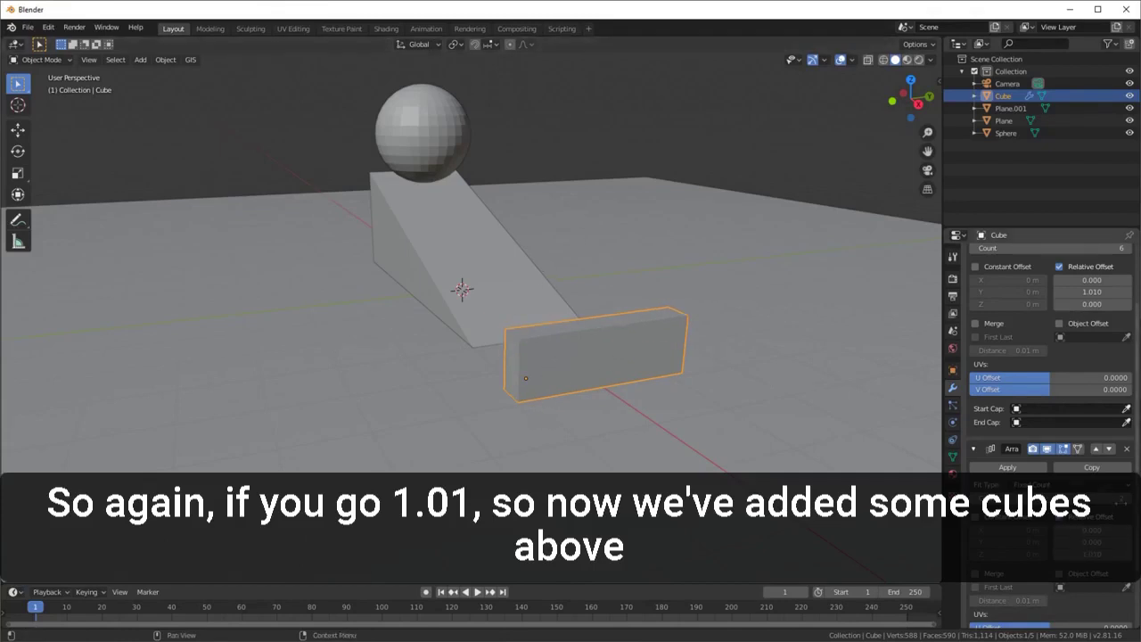
# - Raise the second Array modifier's count to 5 to stack the cube rows into a wall
pyautogui.click(1127, 497)
pyautogui.click(1127, 497)
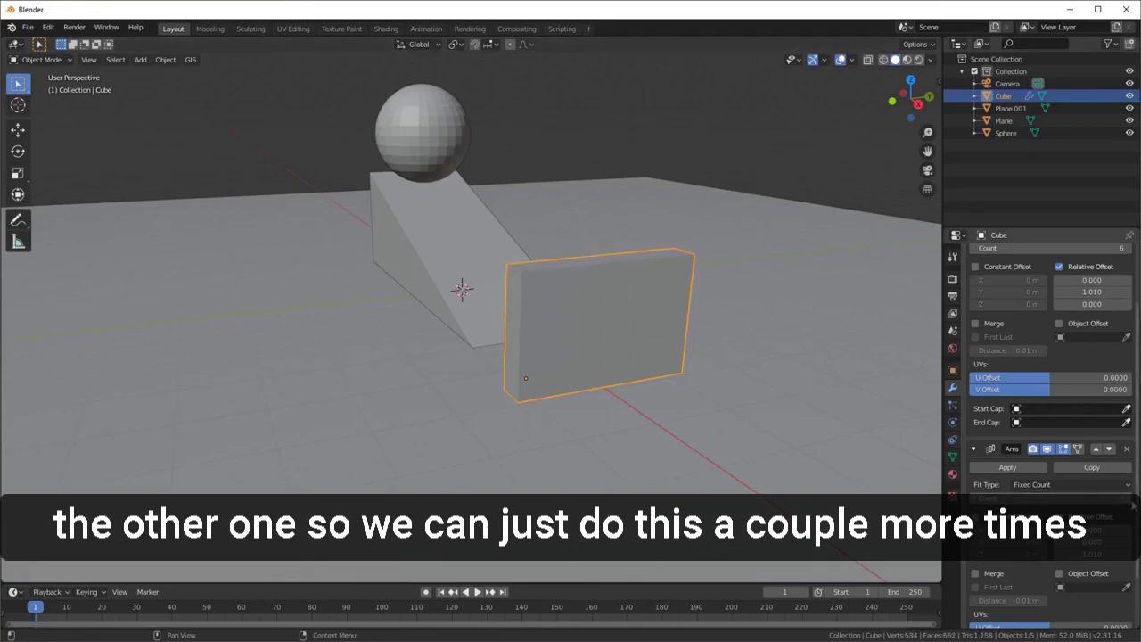
pyautogui.click(1127, 497)
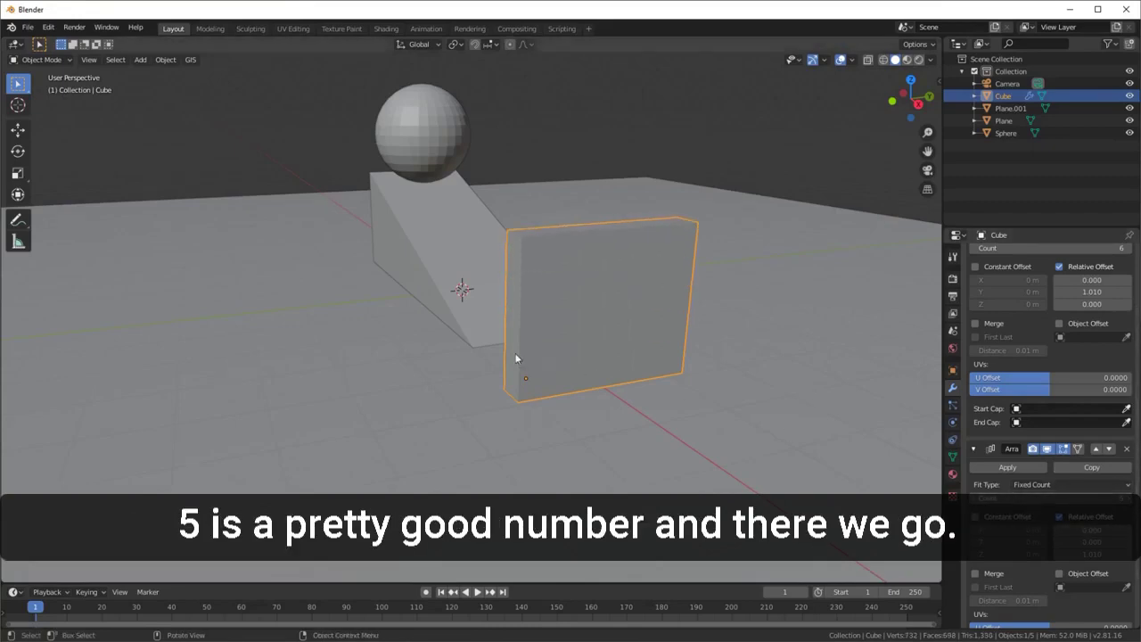
pyautogui.moveTo(519, 358); pyautogui.dragTo(639, 259, button='middle')
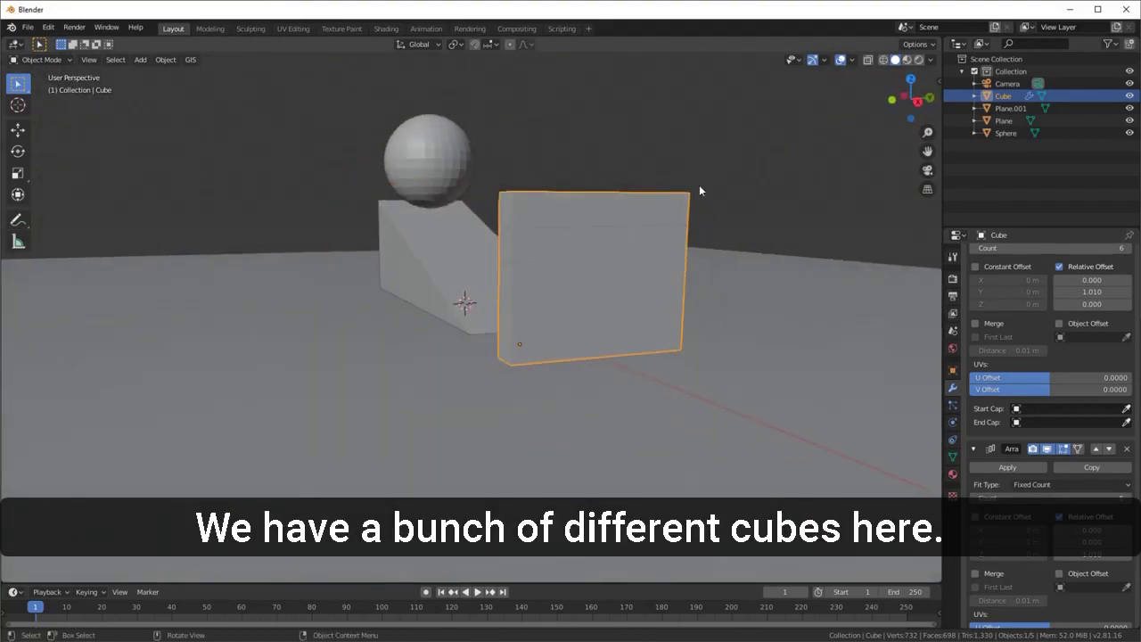
# - Apply both Array modifiers to the cube wall and check the resulting mesh in Edit Mode
pyautogui.scroll(2, 1059, 460)
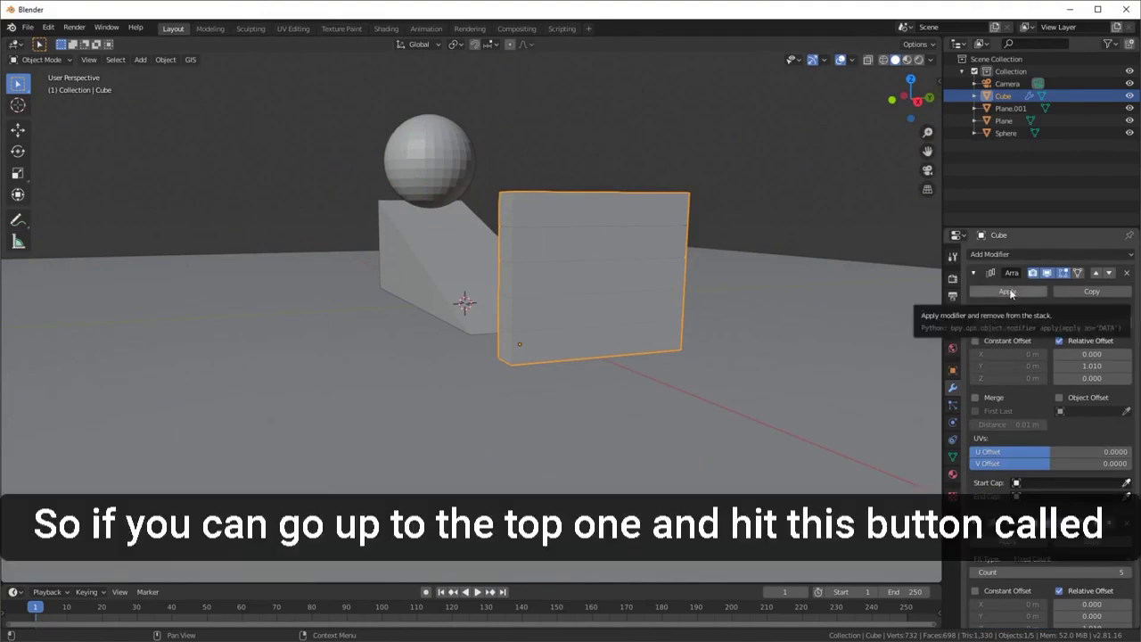
pyautogui.click(1008, 292)
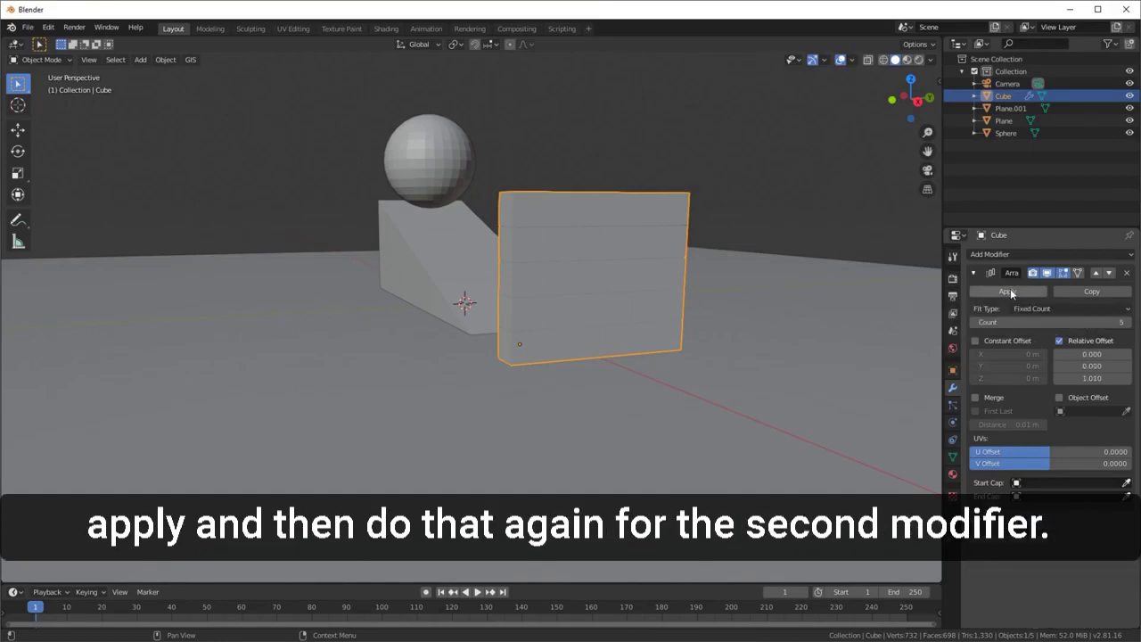
pyautogui.click(1010, 292)
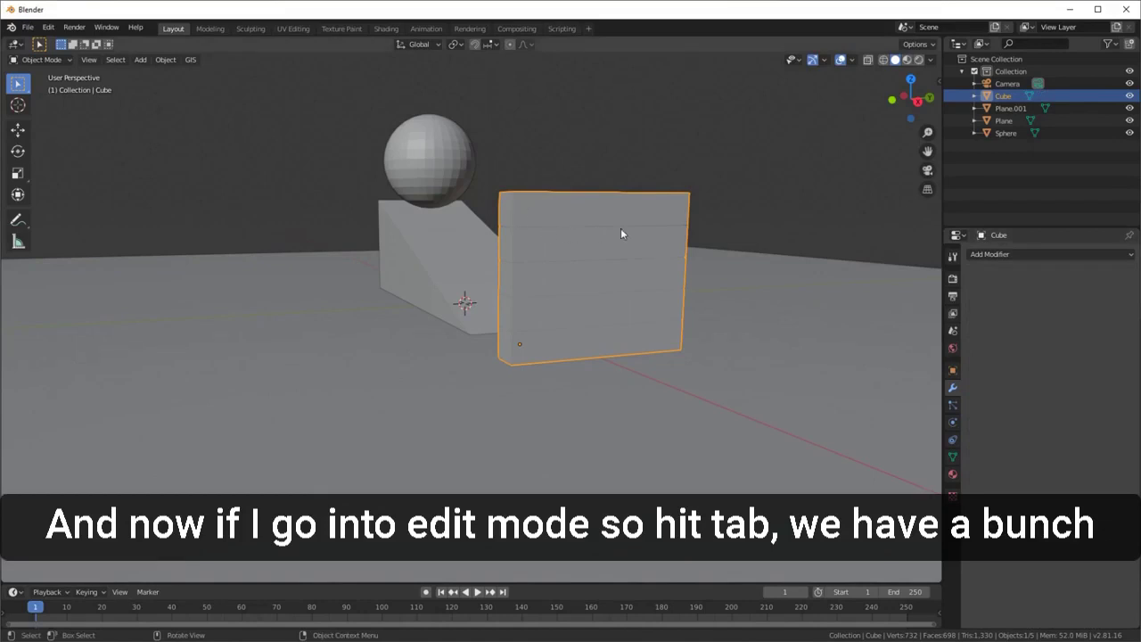
pyautogui.press('Tab')
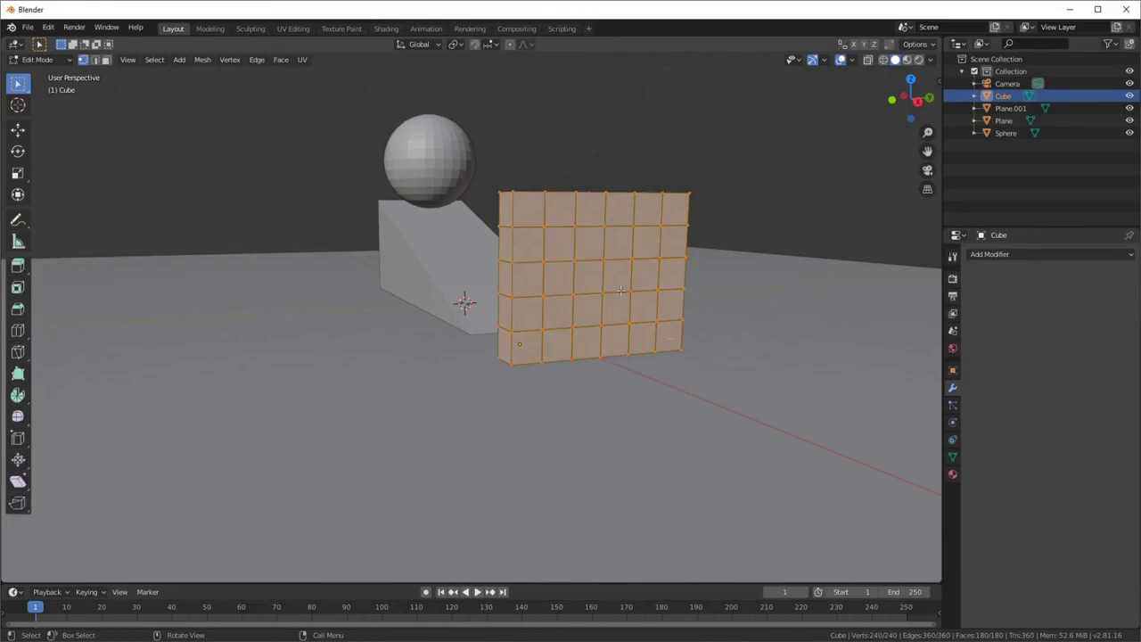
pyautogui.press('Tab')
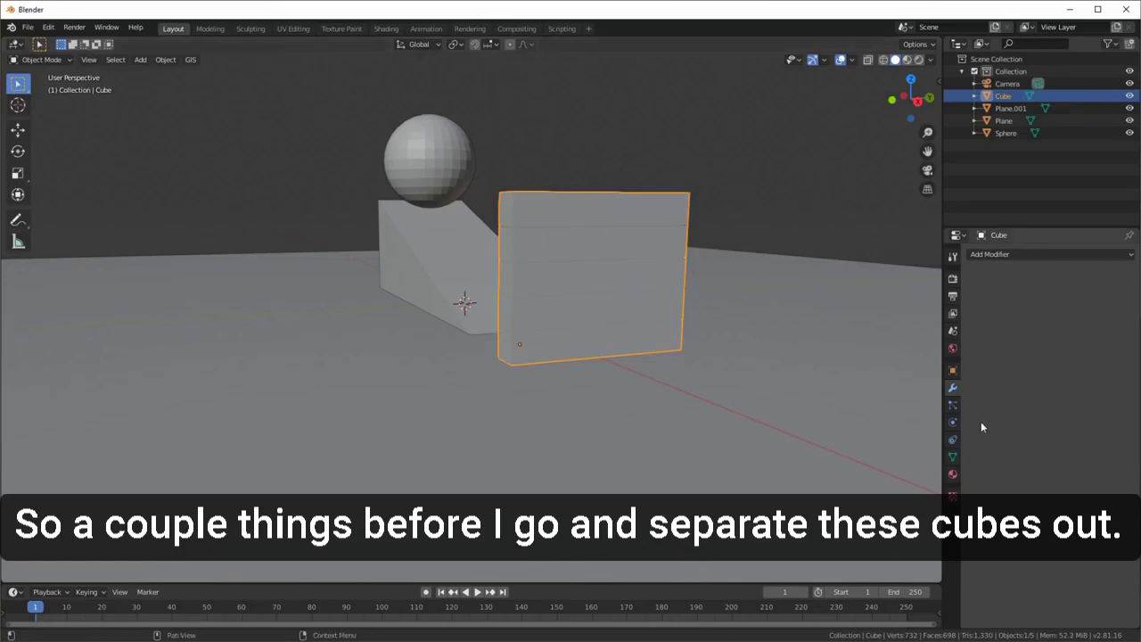
# - Make the cube wall an active rigid body with a mass of 0.5 kg and give it a new material
pyautogui.click(952, 426)
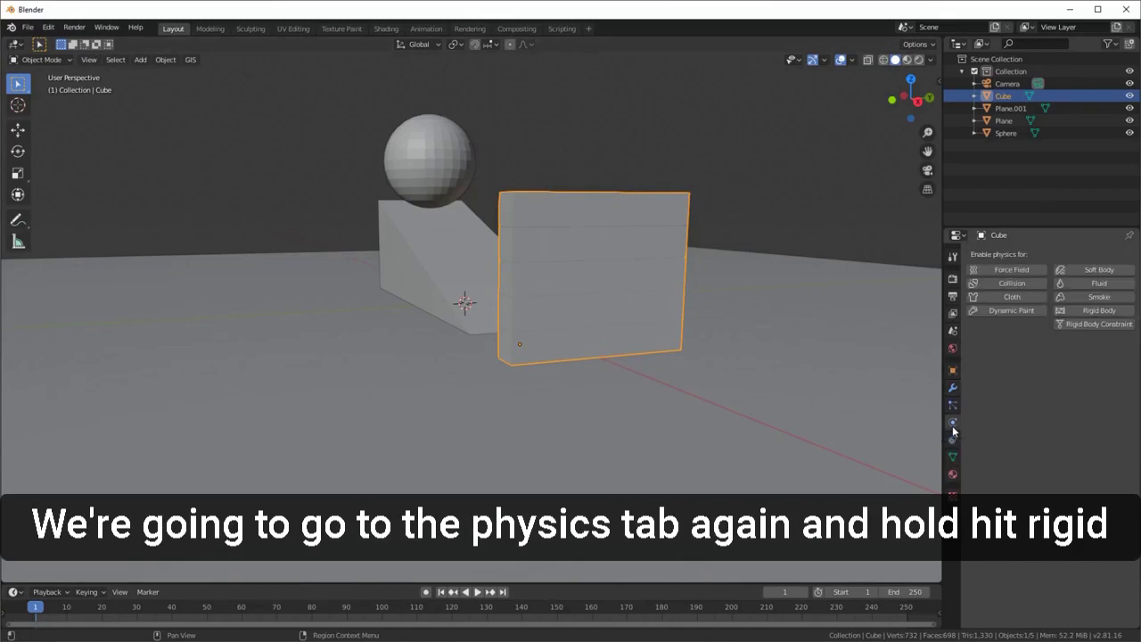
pyautogui.click(1091, 311)
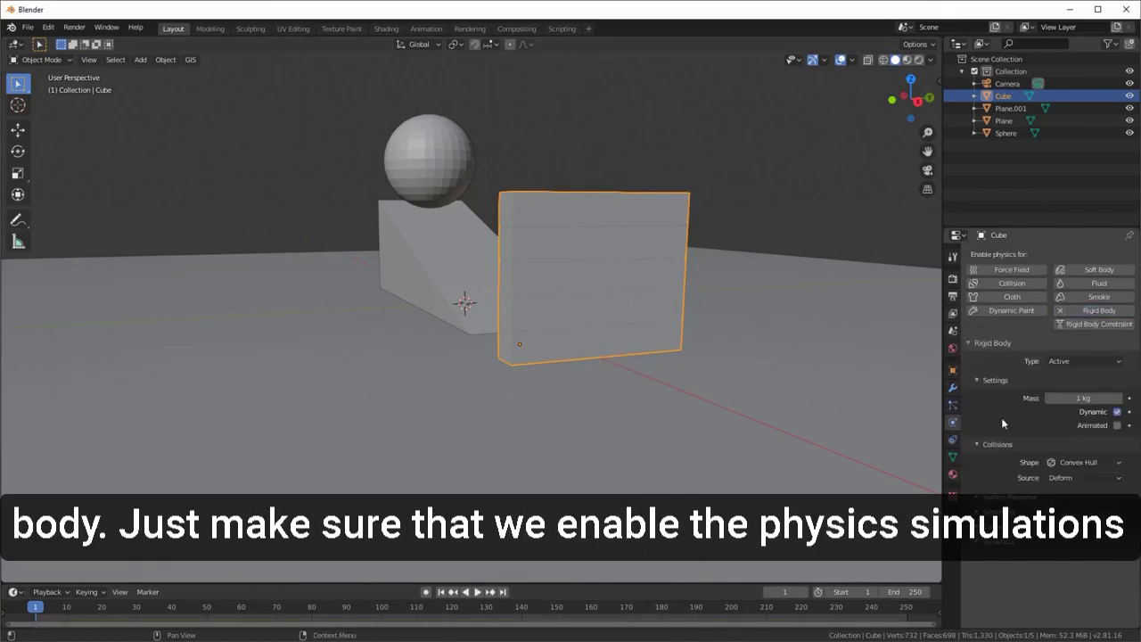
pyautogui.click(1083, 397)
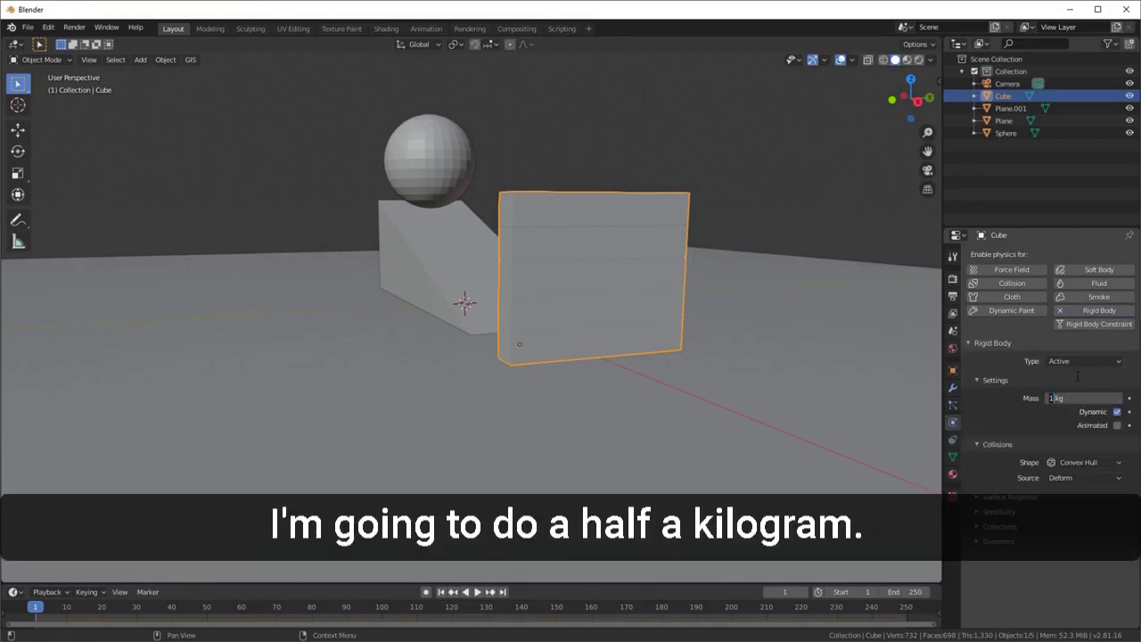
pyautogui.write('0.5')
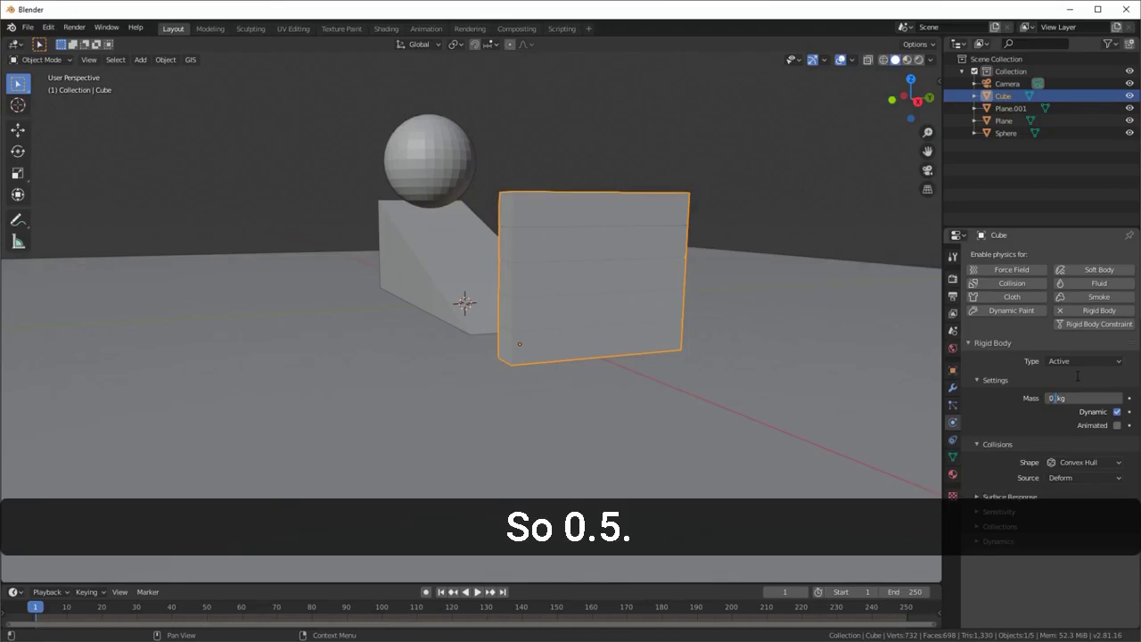
pyautogui.press('Return')
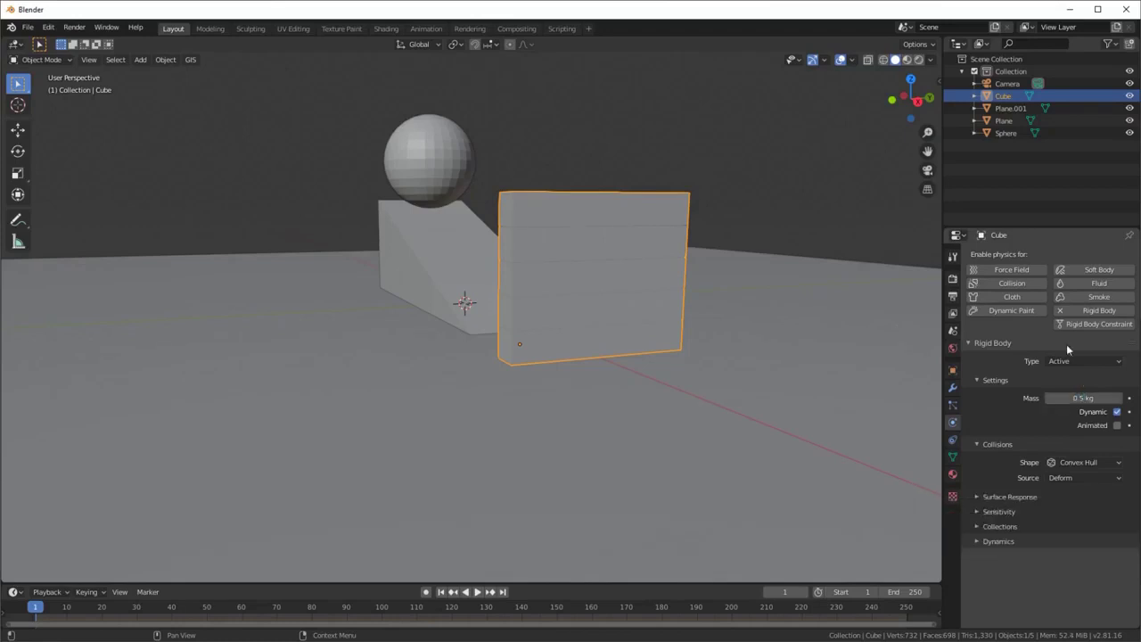
pyautogui.click(952, 475)
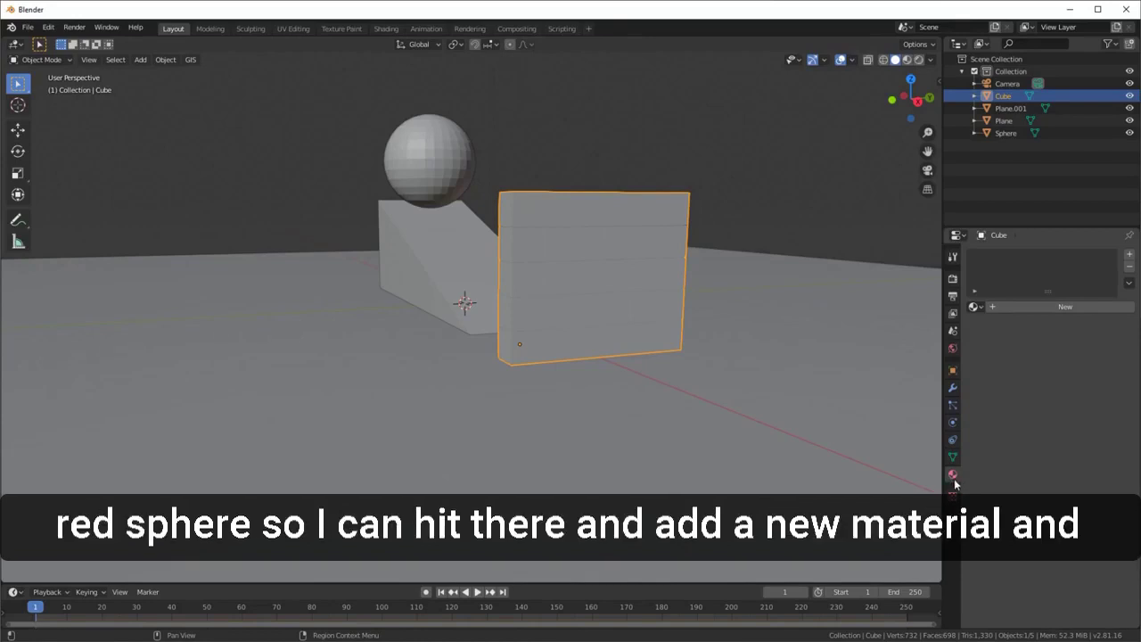
pyautogui.click(1062, 310)
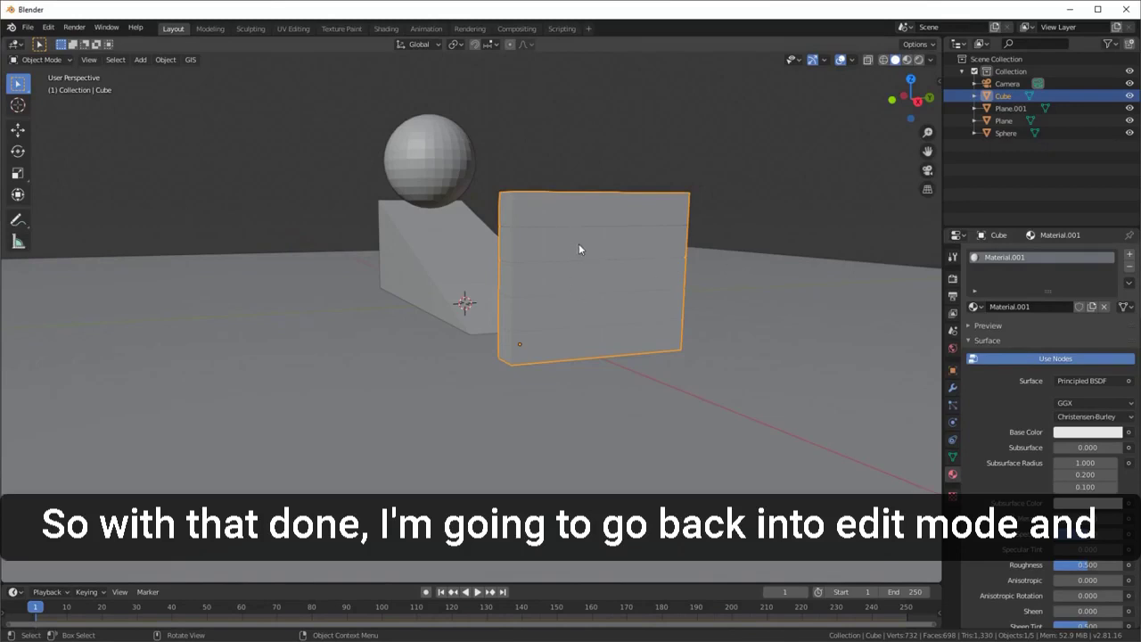
# - Separate the cube wall's entire mesh by loose parts into individual cube objects and return to Object Mode
pyautogui.press('Tab')
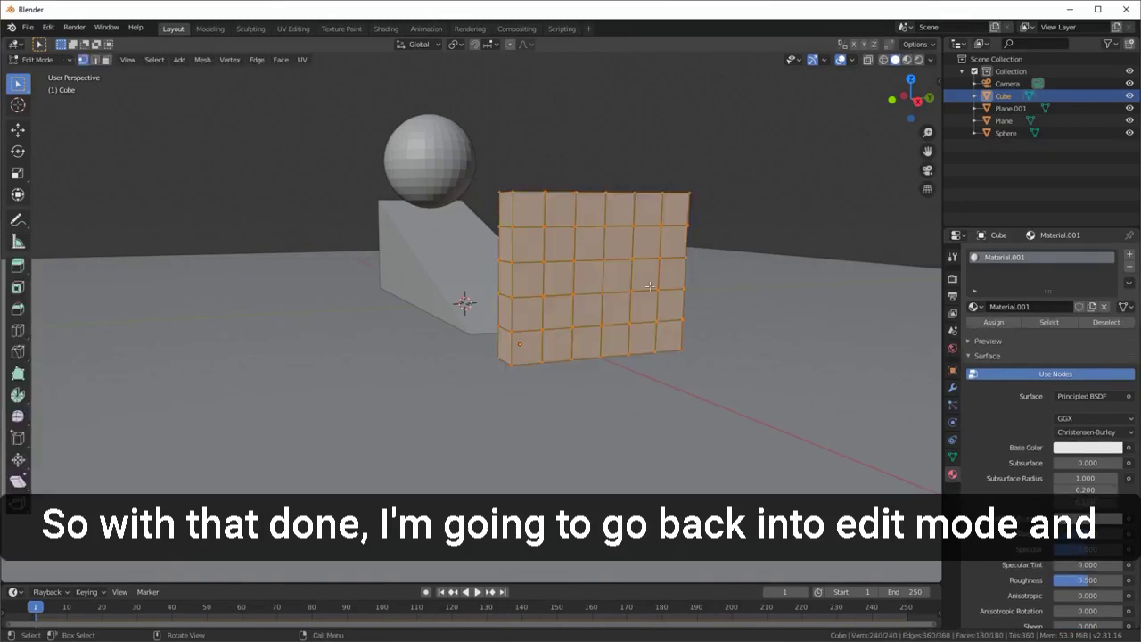
pyautogui.click(651, 216)
pyautogui.moveTo(675, 197); pyautogui.dragTo(571, 283, button='middle')
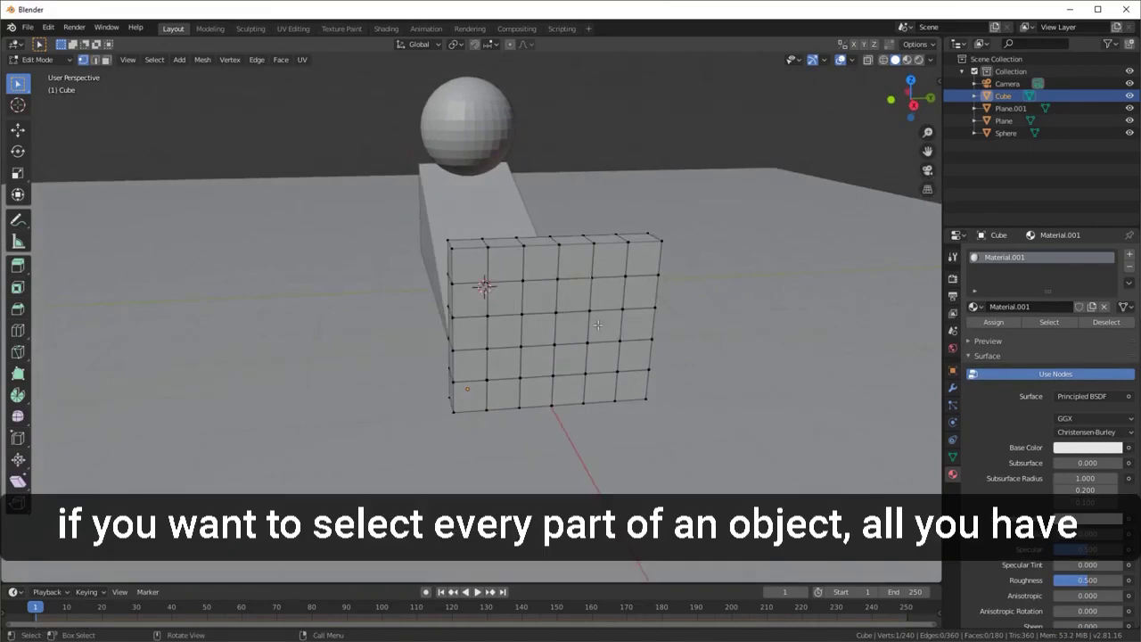
pyautogui.moveTo(597, 325); pyautogui.dragTo(637, 300, button='middle')
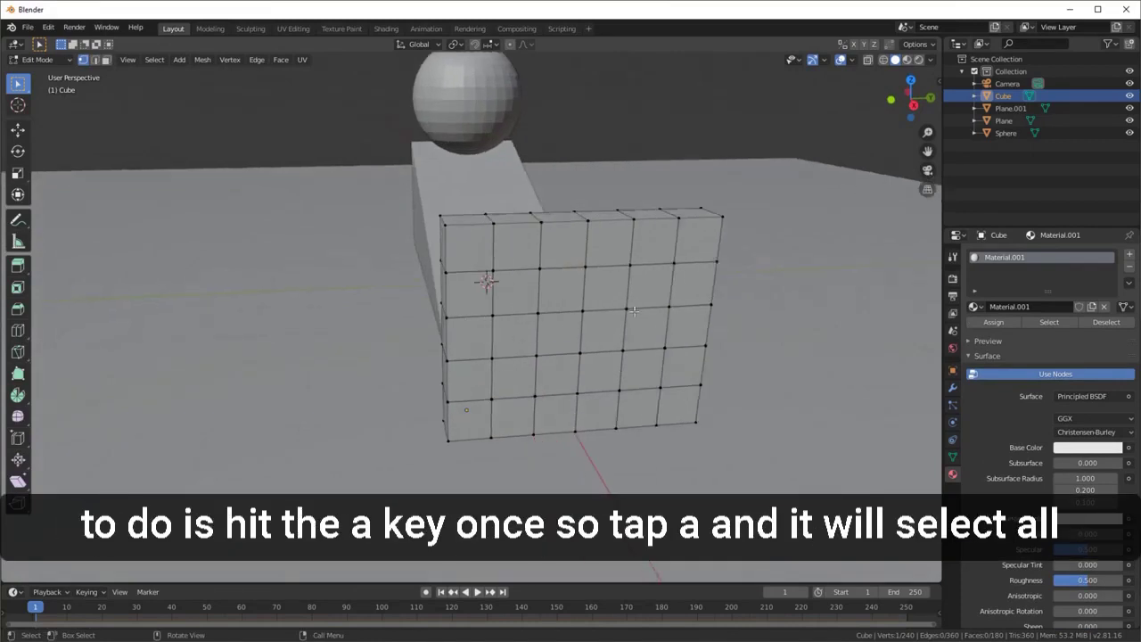
pyautogui.press('a')
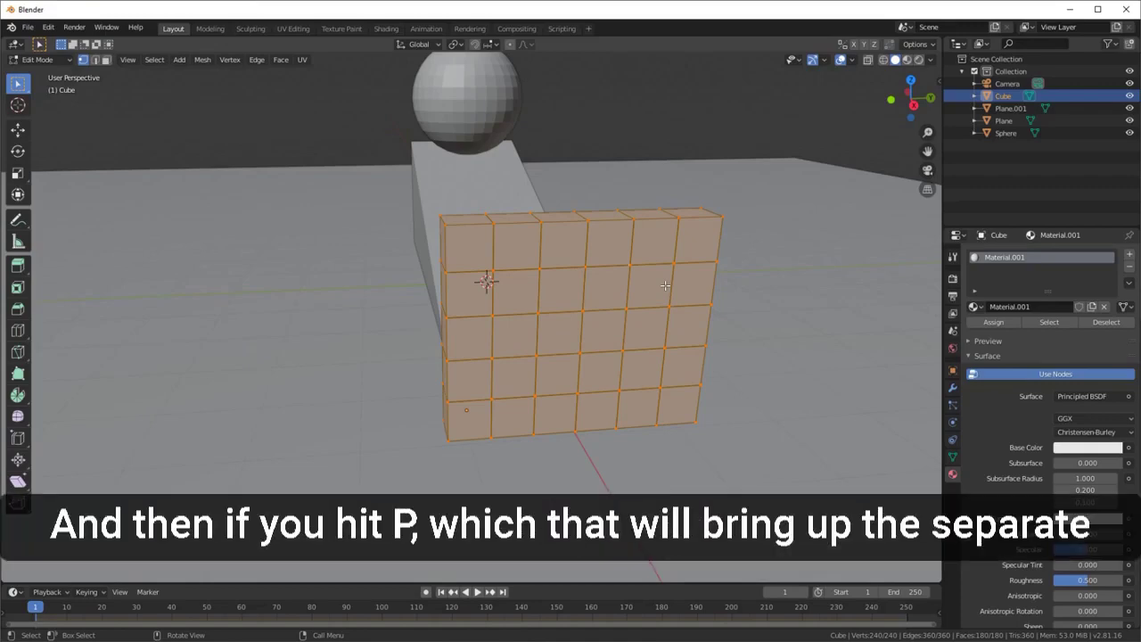
pyautogui.press('p')
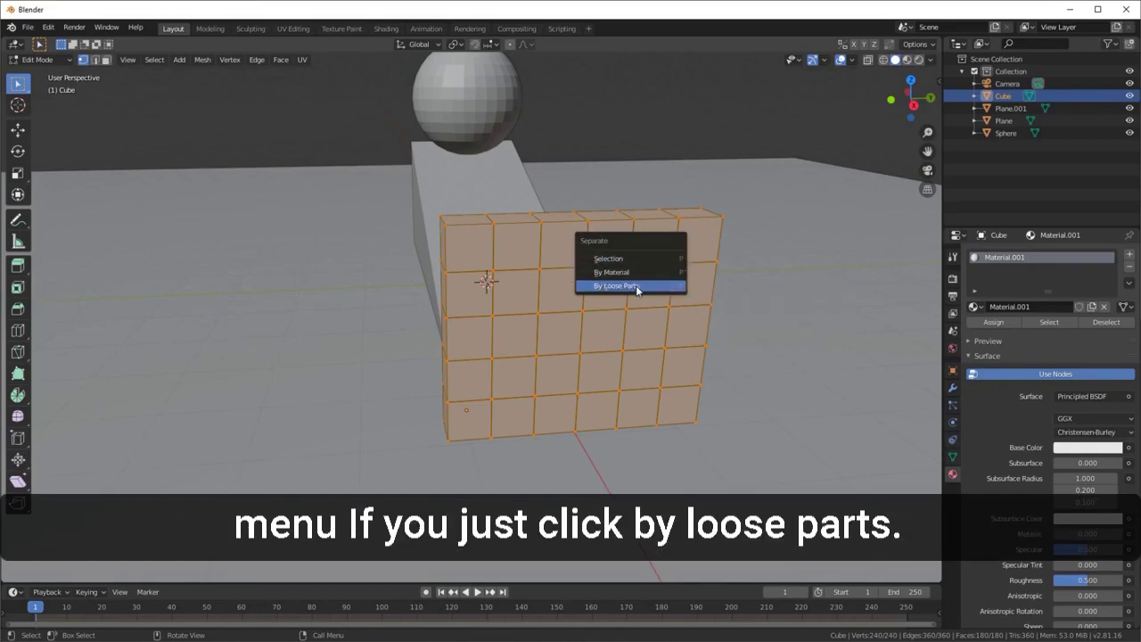
pyautogui.click(633, 287)
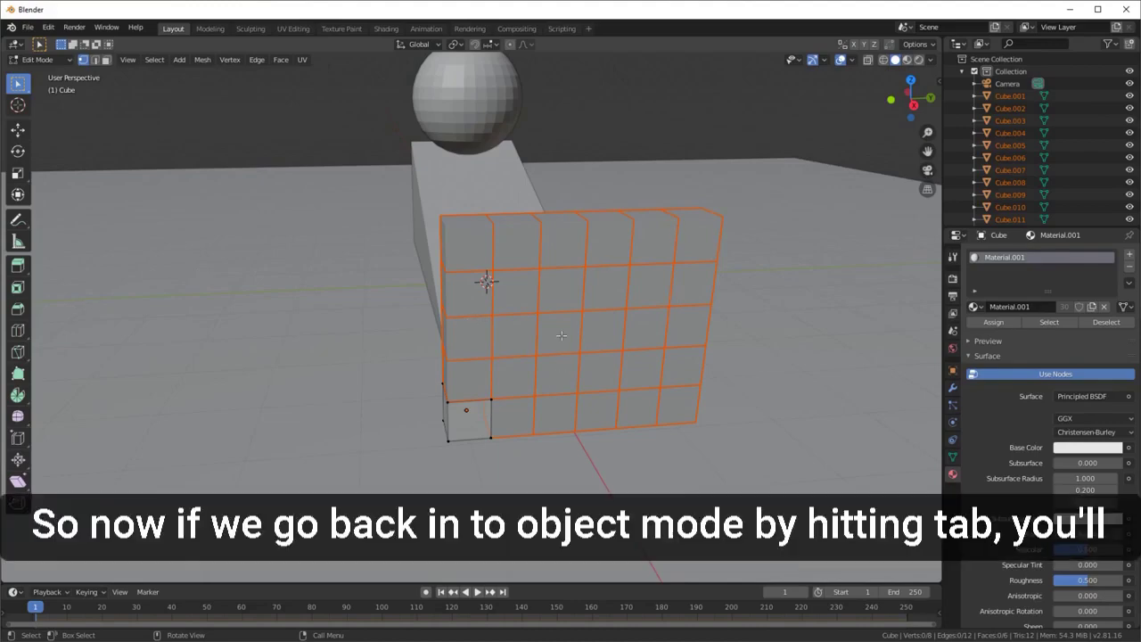
pyautogui.press('Tab')
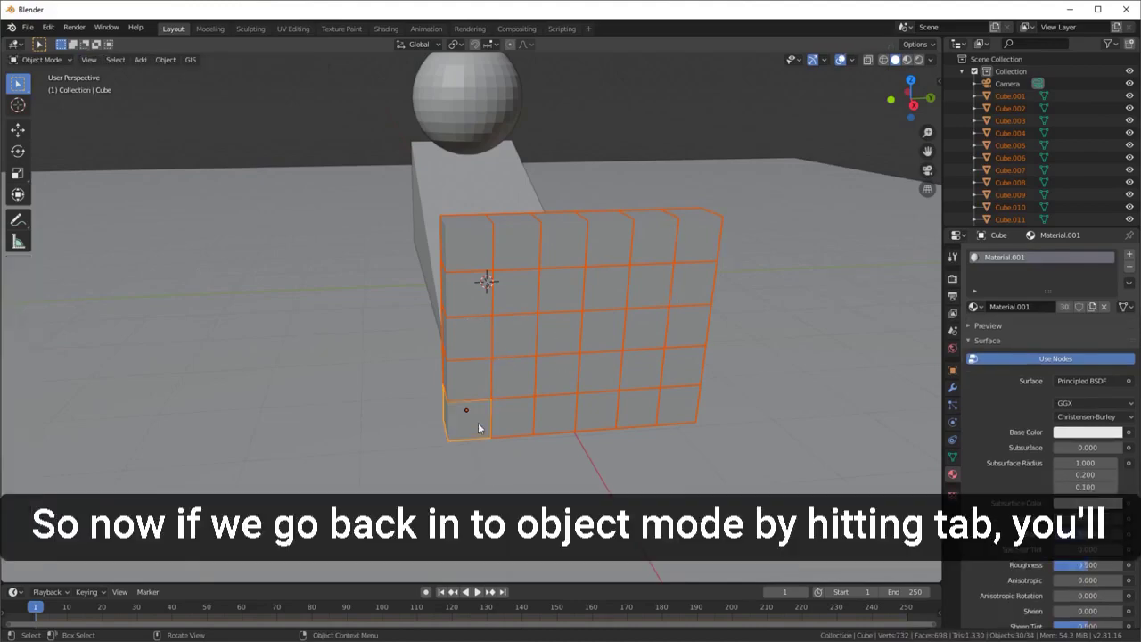
# - Select several cubes of the wall one after another to check that each is its own object
pyautogui.click(471, 420)
pyautogui.click(506, 340)
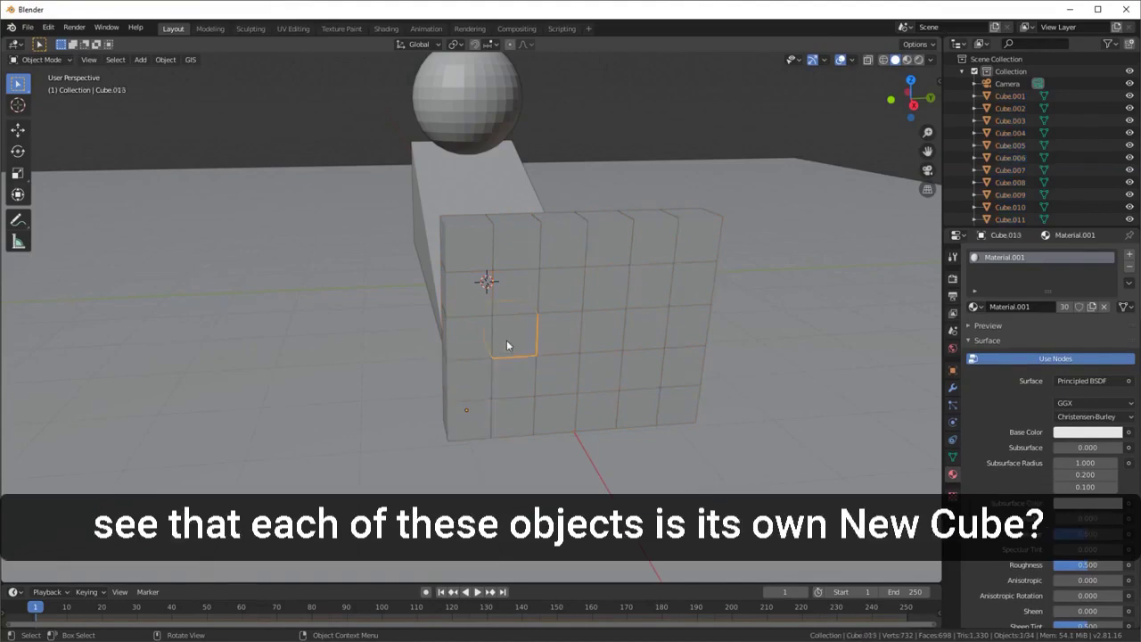
pyautogui.click(565, 332)
pyautogui.click(571, 301)
pyautogui.click(606, 297)
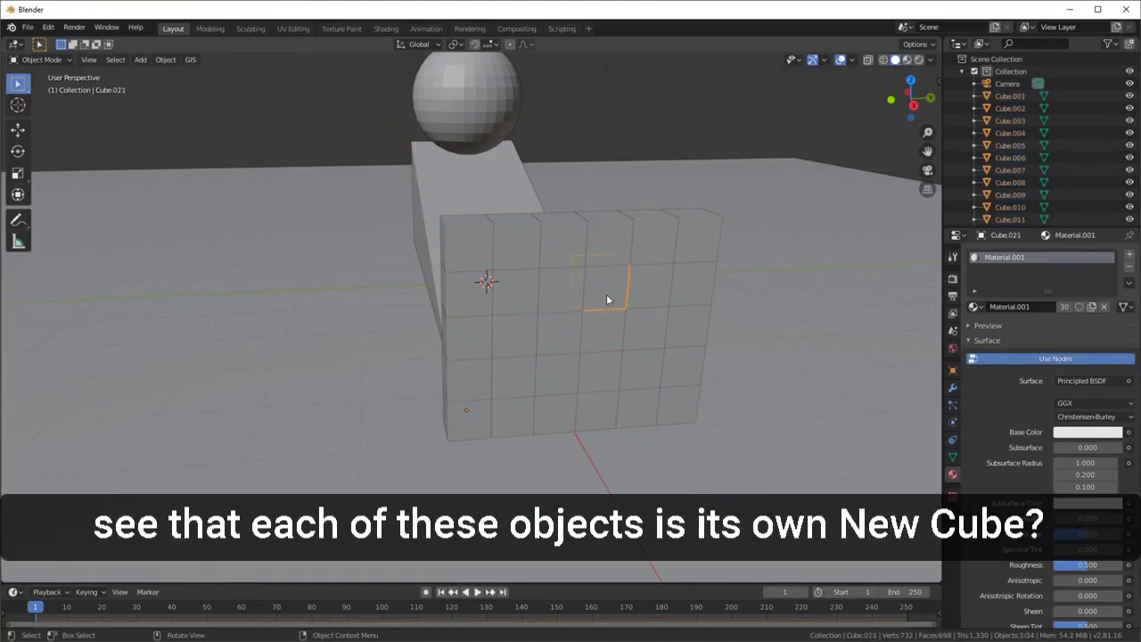
# - Select several more cubes of the wall, then check one cube's material and rigid body settings
pyautogui.click(621, 245)
pyautogui.click(664, 241)
pyautogui.click(687, 289)
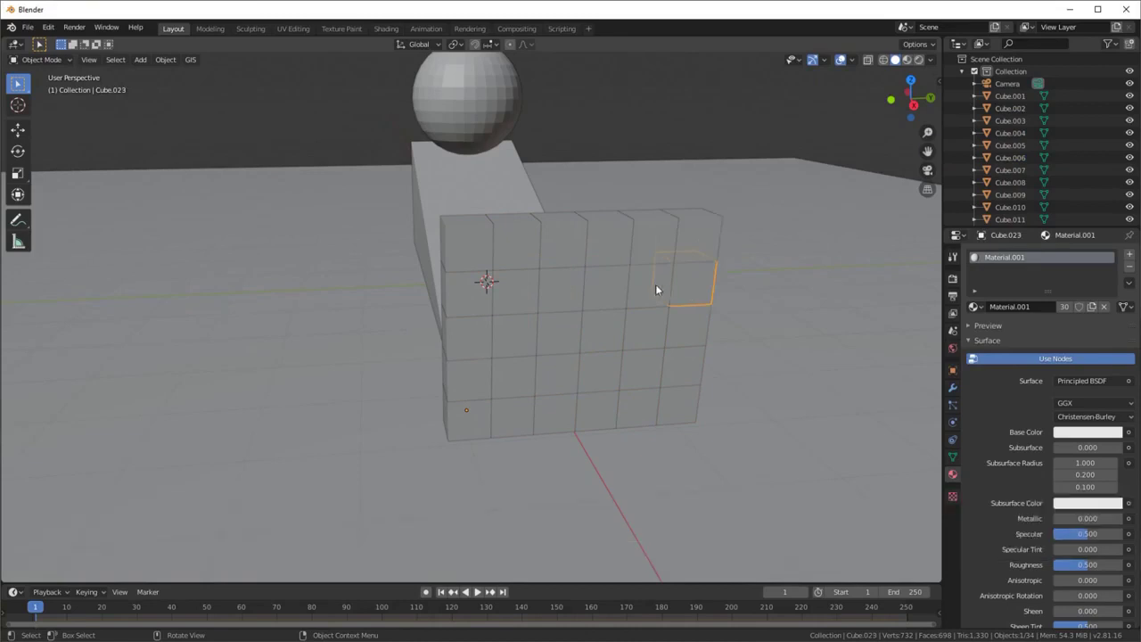
pyautogui.click(655, 284)
pyautogui.click(610, 286)
pyautogui.click(617, 322)
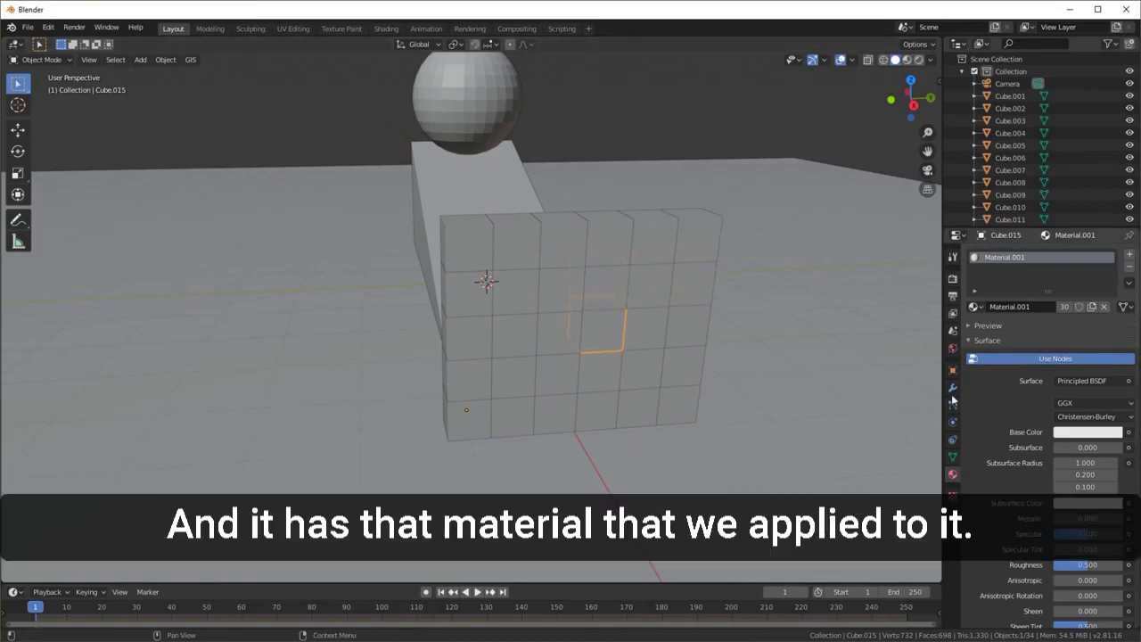
pyautogui.click(952, 422)
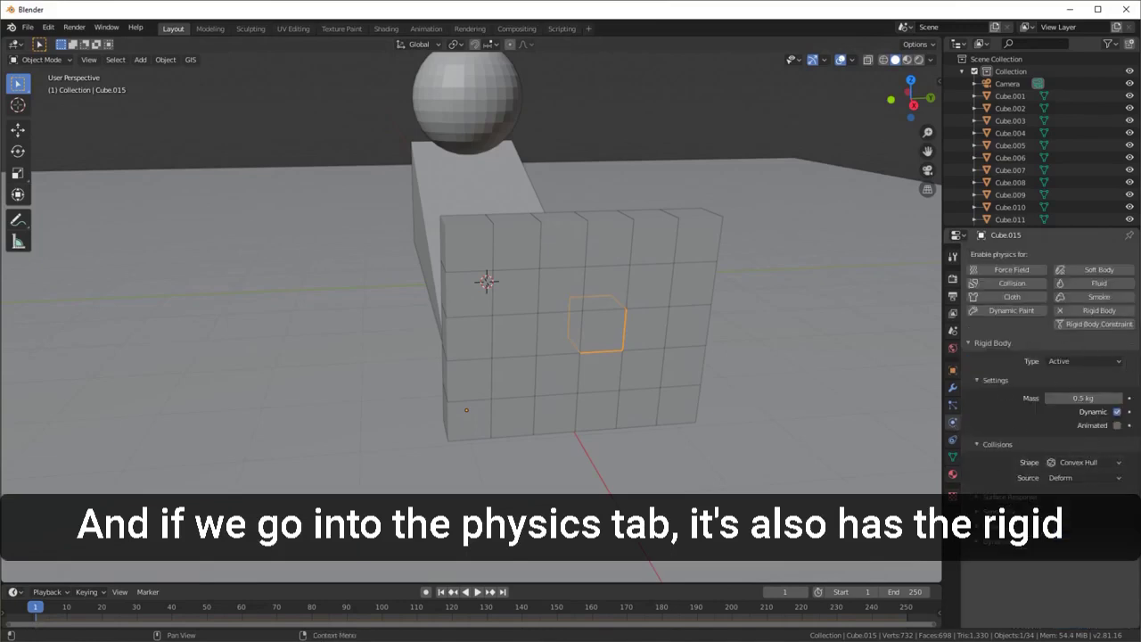
# - Examine the origin point at the wall's lower corner and compare the corner cube with one higher up
pyautogui.moveTo(886, 461); pyautogui.dragTo(598, 280, button='middle')
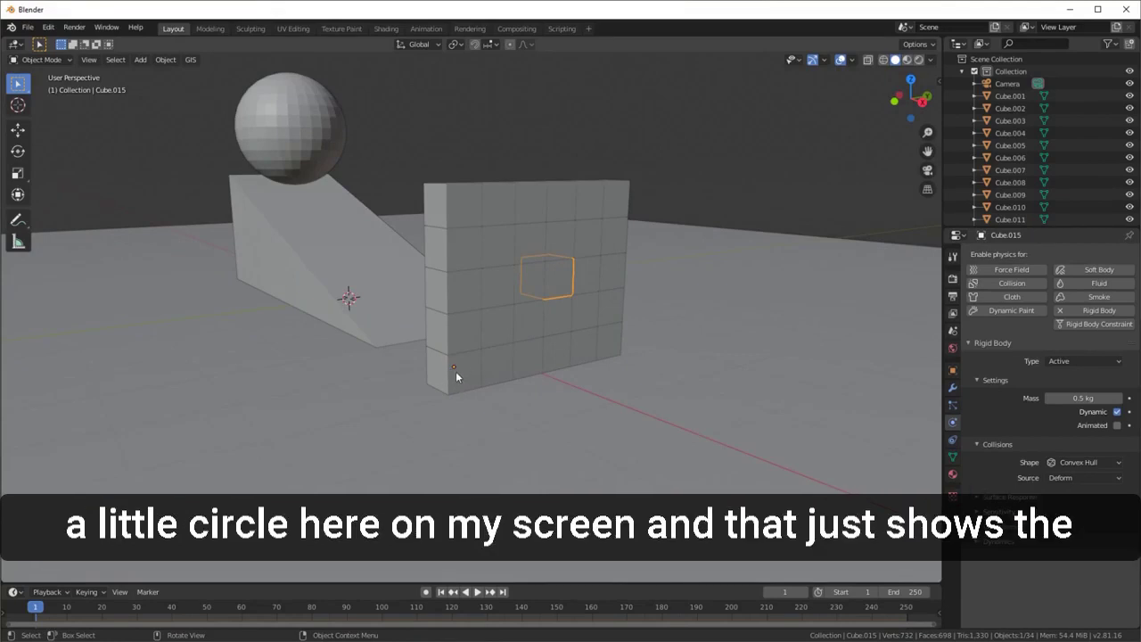
pyautogui.moveTo(482, 363); pyautogui.dragTo(457, 374, button='middle')
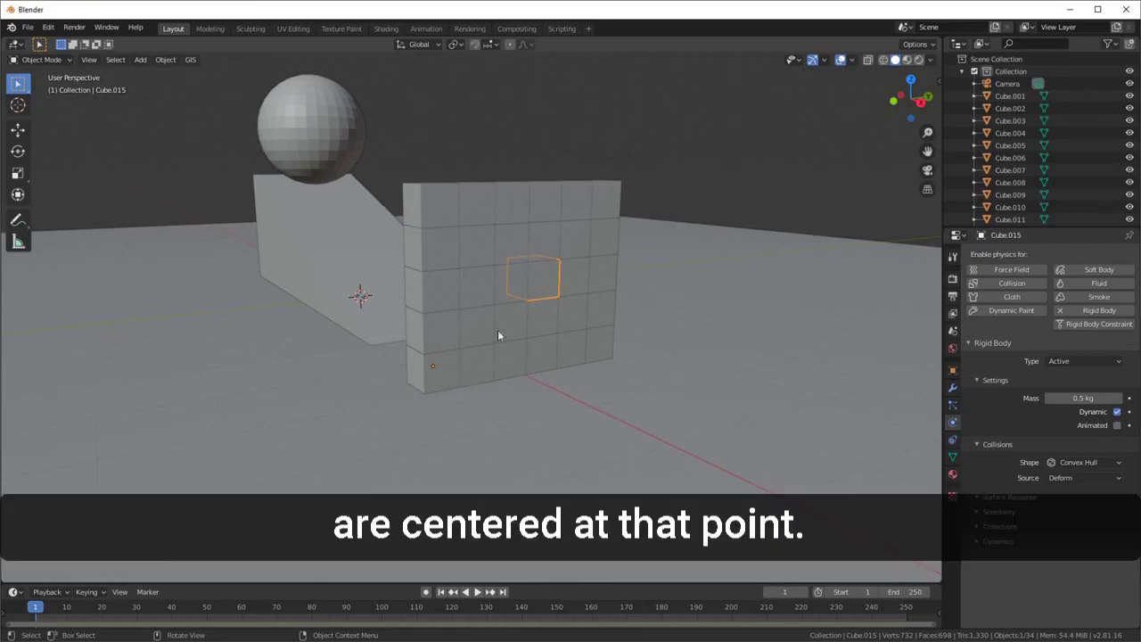
pyautogui.click(448, 373)
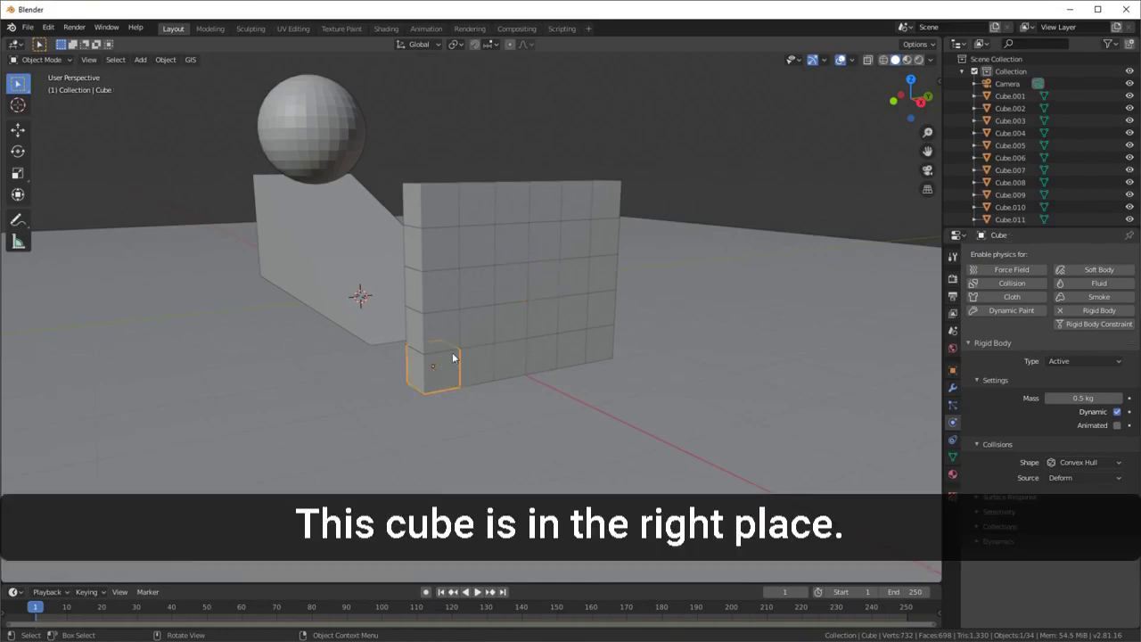
pyautogui.click(441, 245)
pyautogui.moveTo(521, 247); pyautogui.dragTo(573, 199, button='middle')
# - Select the six cubes in the wall's top row one by one as a single multiple selection
pyautogui.click(578, 190)
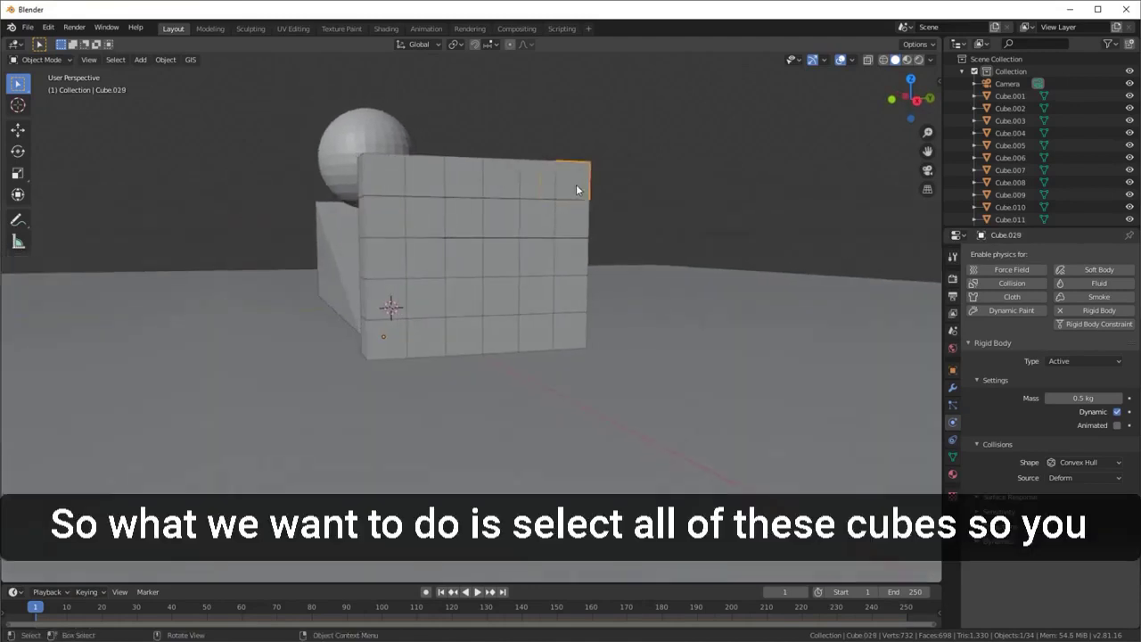
pyautogui.keyDown('shift'); pyautogui.click(539, 176); pyautogui.keyUp('shift')
pyautogui.keyDown('shift'); pyautogui.click(508, 173); pyautogui.keyUp('shift')
pyautogui.keyDown('shift'); pyautogui.click(461, 173); pyautogui.keyUp('shift')
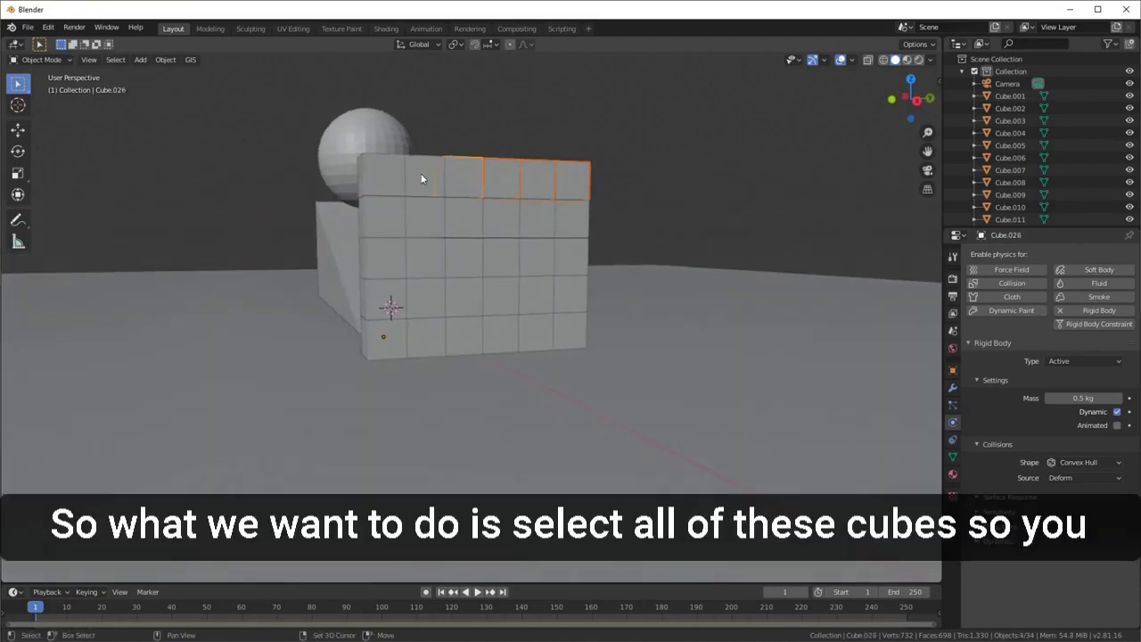
pyautogui.keyDown('shift'); pyautogui.click(421, 173); pyautogui.keyUp('shift')
pyautogui.keyDown('shift'); pyautogui.click(381, 174); pyautogui.keyUp('shift')
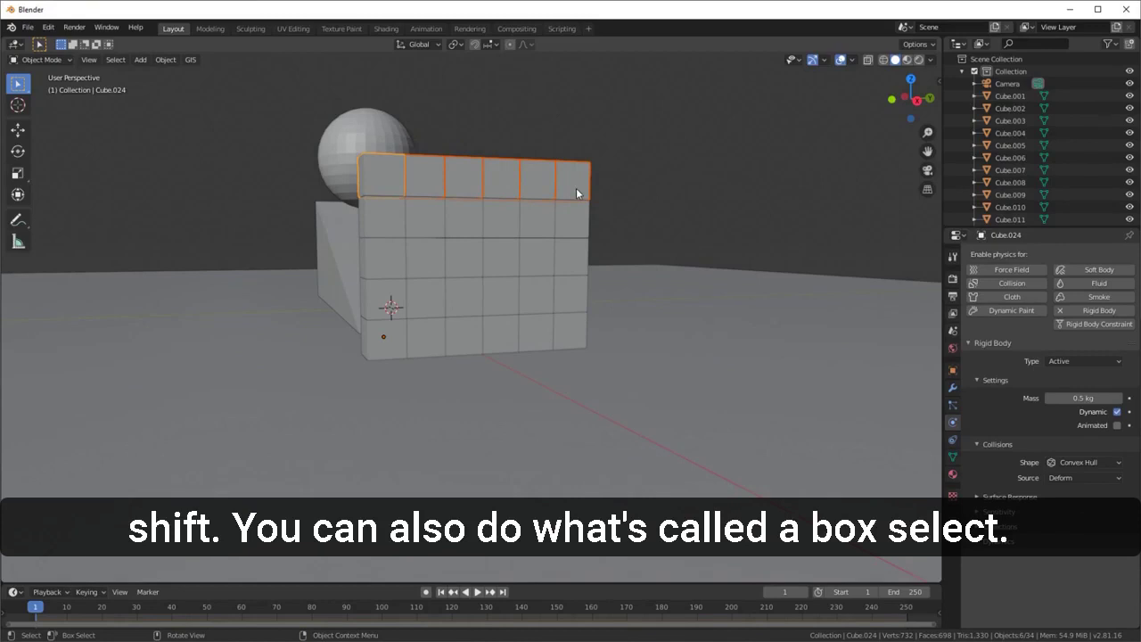
# - Try to box-select all the cubes of the wall from the front, then reduce the selection to one cube
pyautogui.press('b')
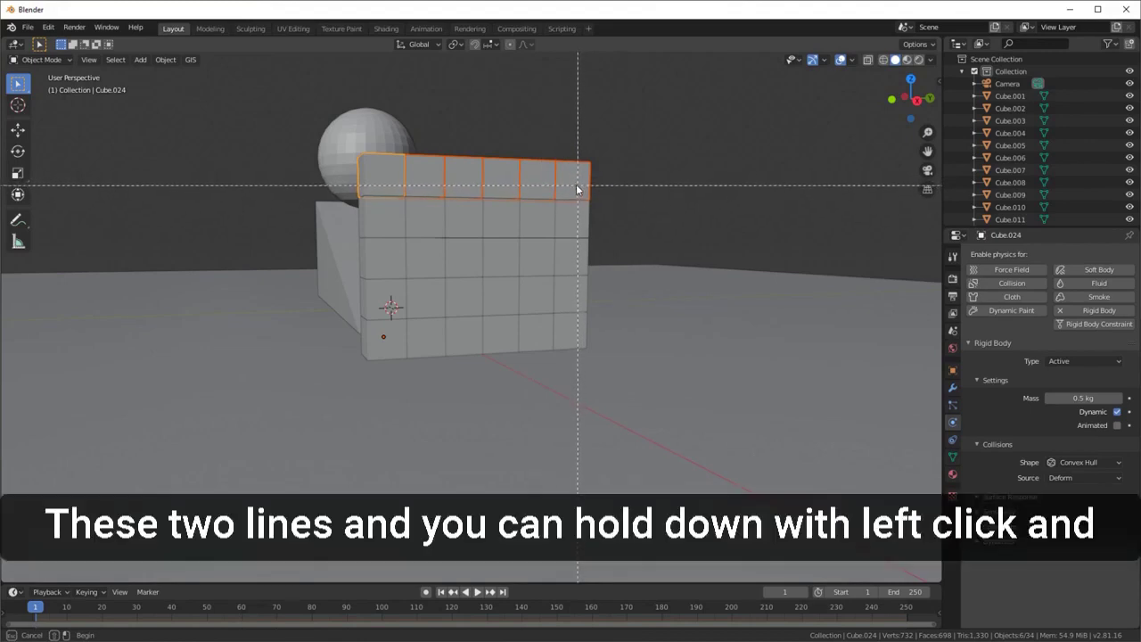
pyautogui.moveTo(577, 186); pyautogui.dragTo(382, 337)
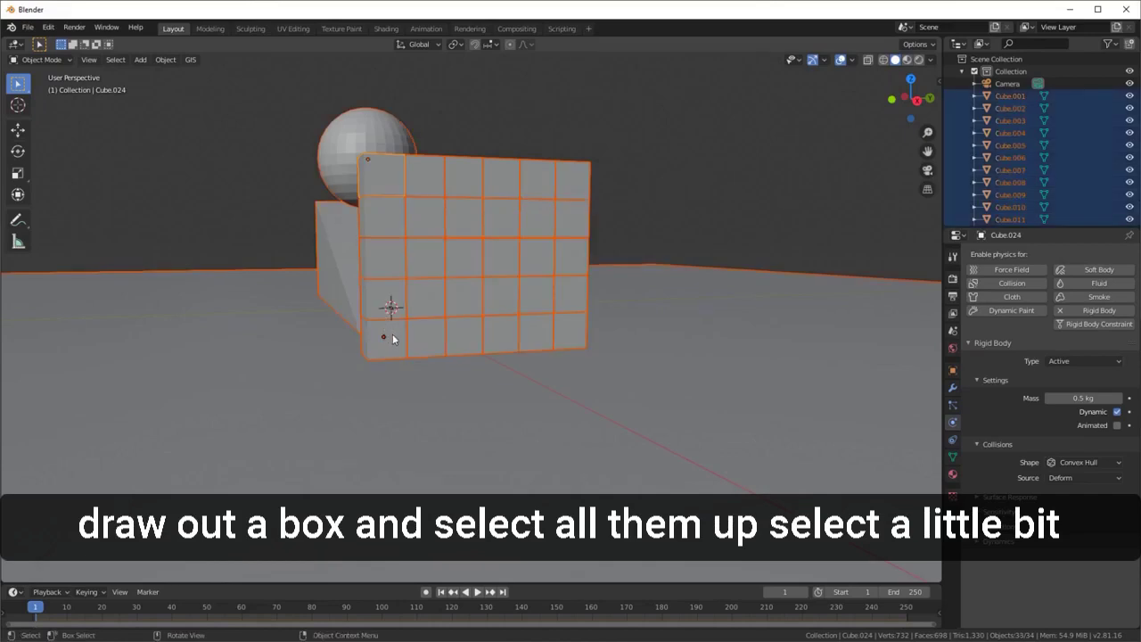
pyautogui.click(393, 338)
pyautogui.moveTo(575, 192); pyautogui.dragTo(395, 319)
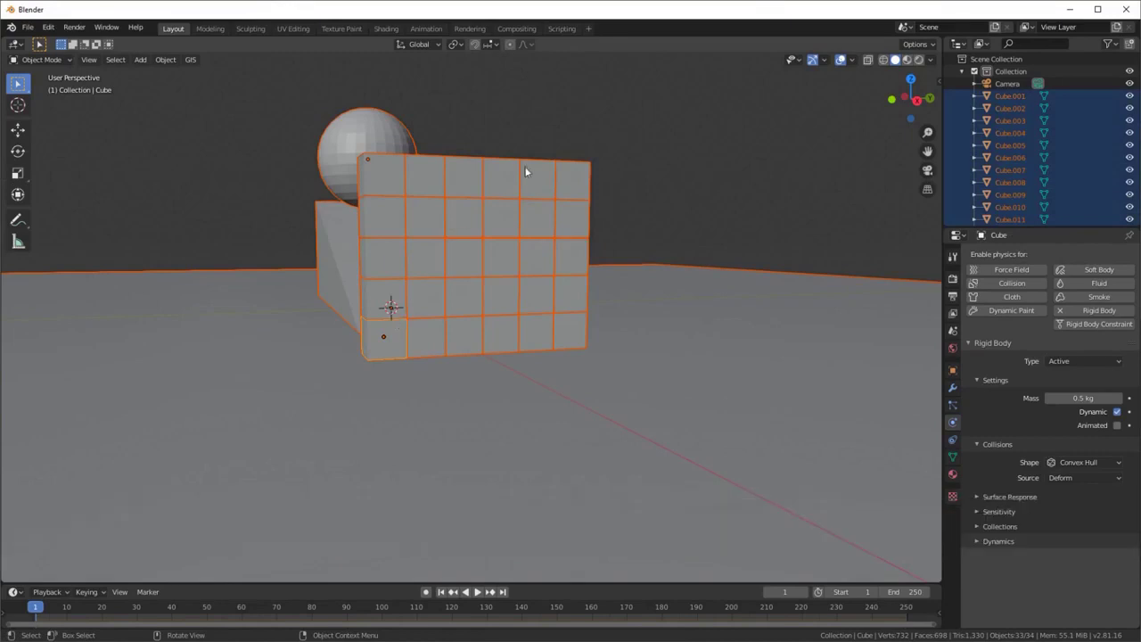
pyautogui.click(402, 195)
# - Box-select the wall's upper four rows of cubes from a low side view, leaving out the sphere, ramp and ground
pyautogui.moveTo(486, 187); pyautogui.dragTo(489, 184, button='middle')
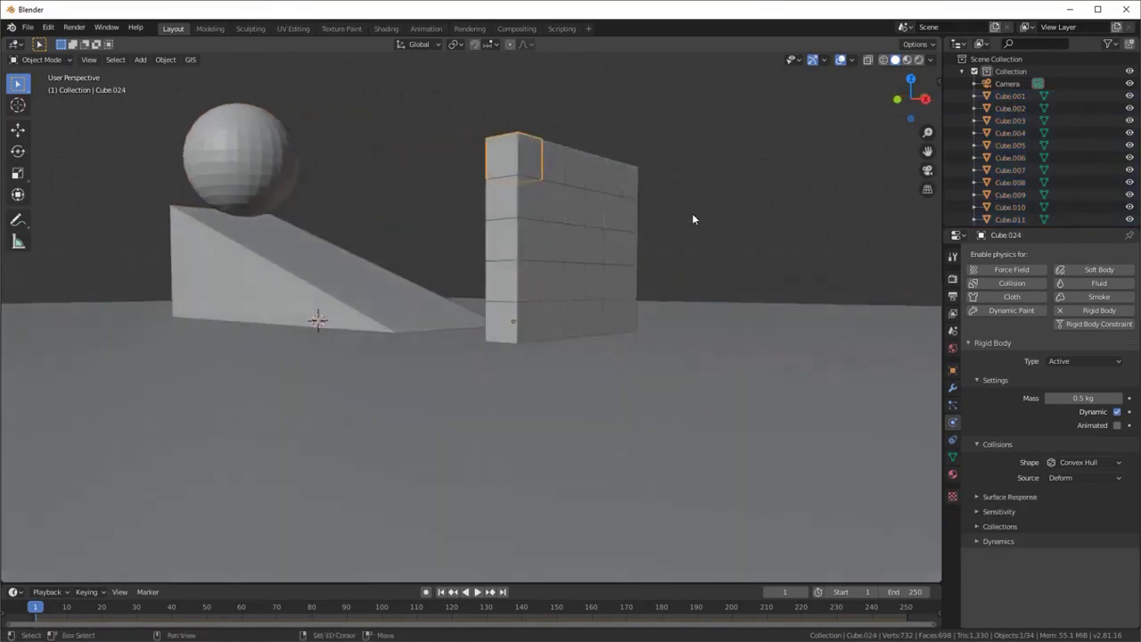
pyautogui.keyDown('shift'); pyautogui.moveTo(692, 220); pyautogui.dragTo(509, 321, button='middle'); pyautogui.keyUp('shift')
pyautogui.scroll(4, 581, 271)
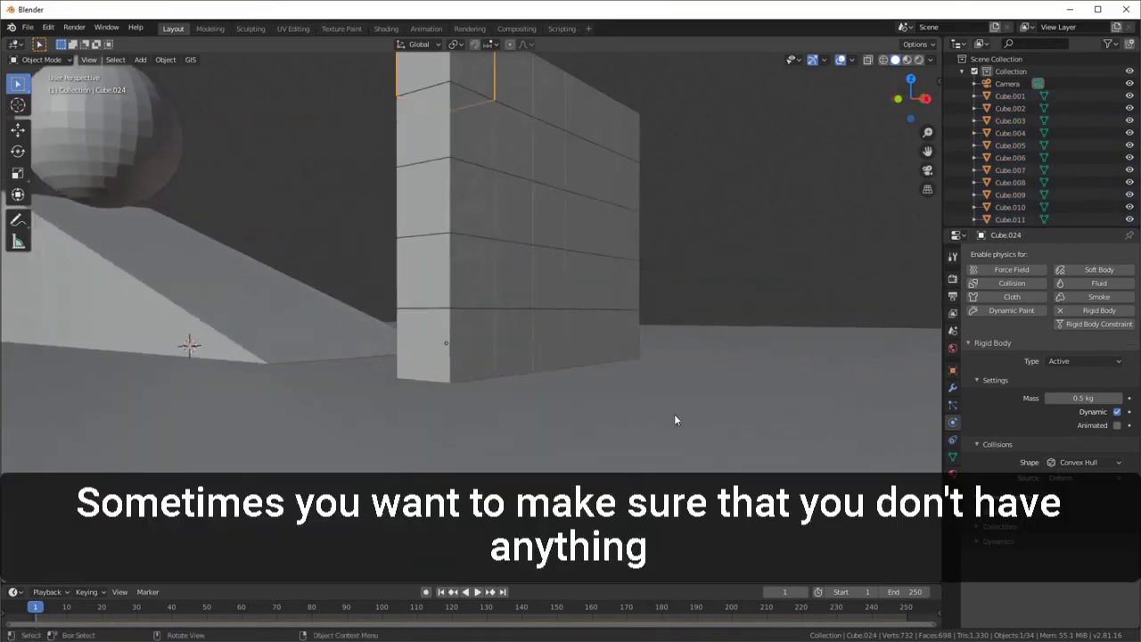
pyautogui.moveTo(641, 100); pyautogui.dragTo(417, 296)
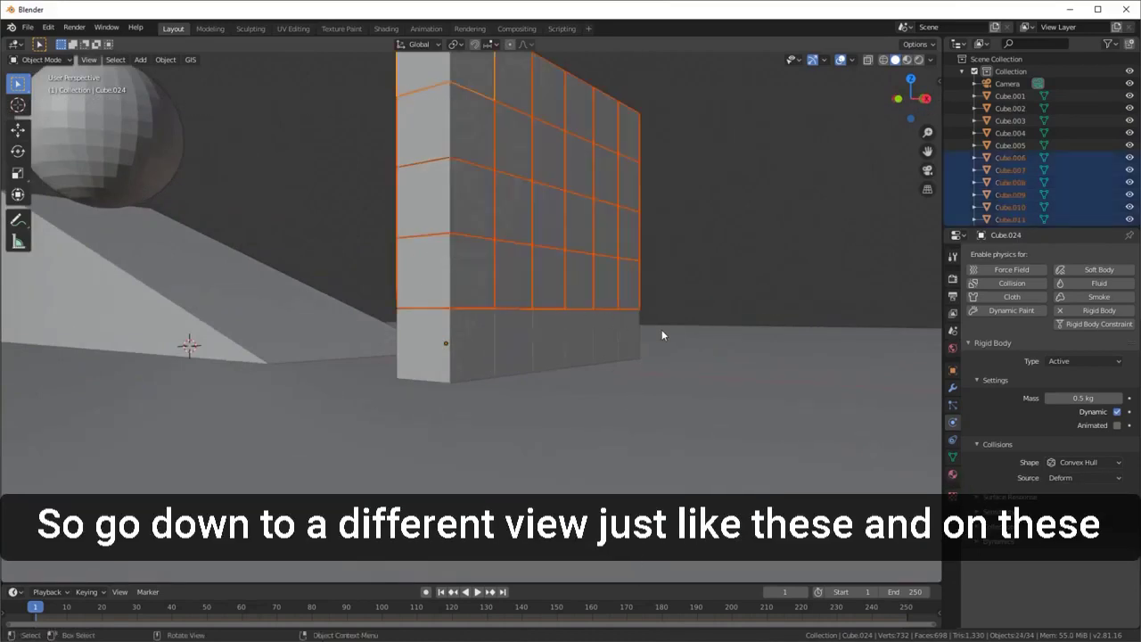
# - Add the six cubes of the wall's bottom row to the selection one by one, ending with the corner cube
pyautogui.moveTo(651, 325); pyautogui.dragTo(629, 332, button='middle')
pyautogui.keyDown('shift'); pyautogui.click(596, 332); pyautogui.keyUp('shift')
pyautogui.keyDown('shift'); pyautogui.click(555, 342); pyautogui.keyUp('shift')
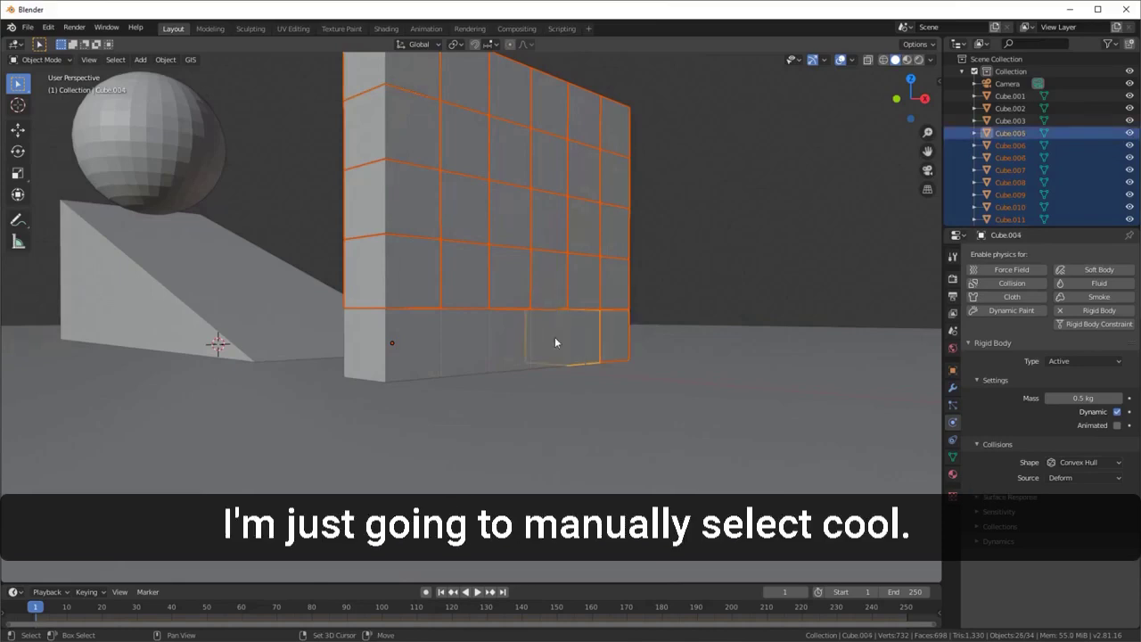
pyautogui.keyDown('shift'); pyautogui.click(513, 332); pyautogui.keyUp('shift')
pyautogui.keyDown('shift'); pyautogui.click(471, 340); pyautogui.keyUp('shift')
pyautogui.keyDown('shift'); pyautogui.click(438, 338); pyautogui.keyUp('shift')
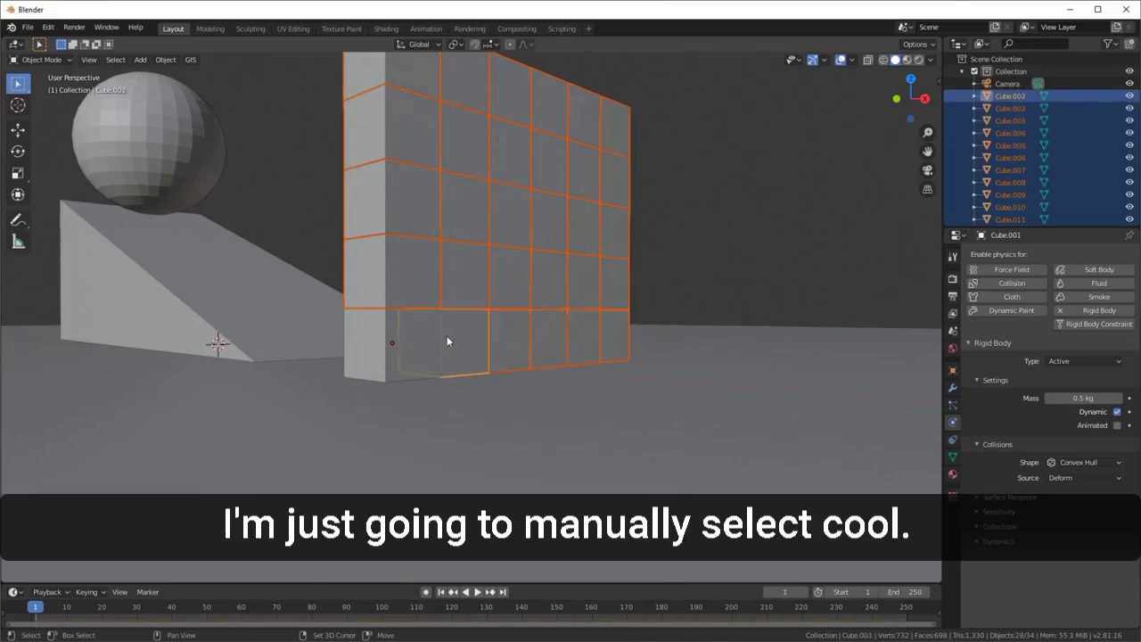
pyautogui.keyDown('shift'); pyautogui.click(401, 338); pyautogui.keyUp('shift')
pyautogui.moveTo(547, 273); pyautogui.dragTo(502, 319, button='middle')
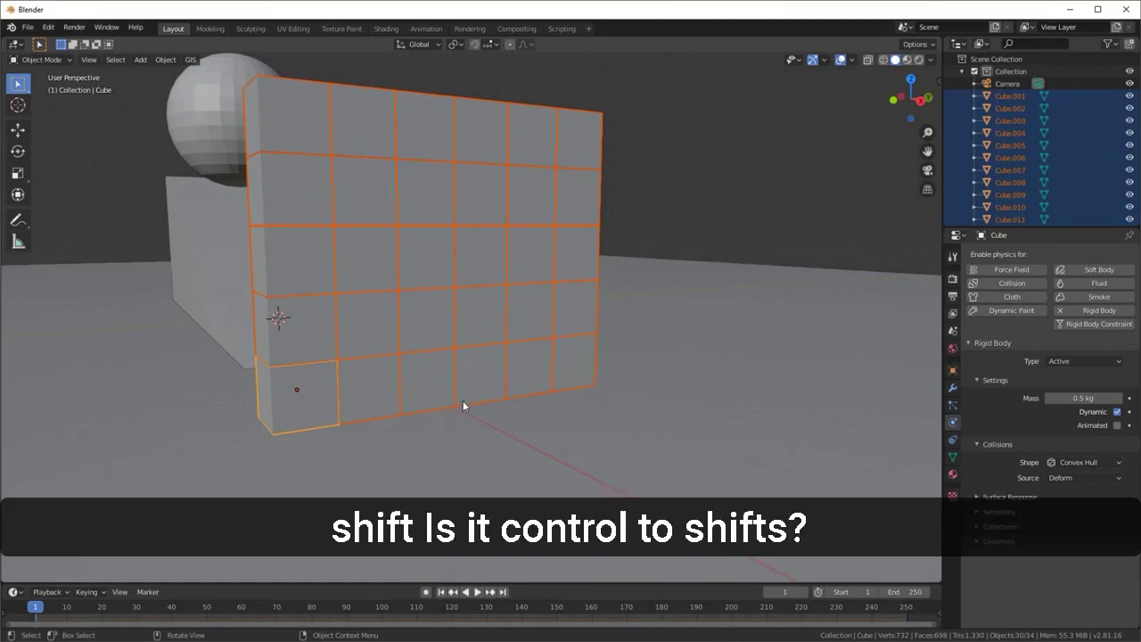
pyautogui.hotkey('shift', 's')
pyautogui.hotkey('ctrl', 'shift', 's')
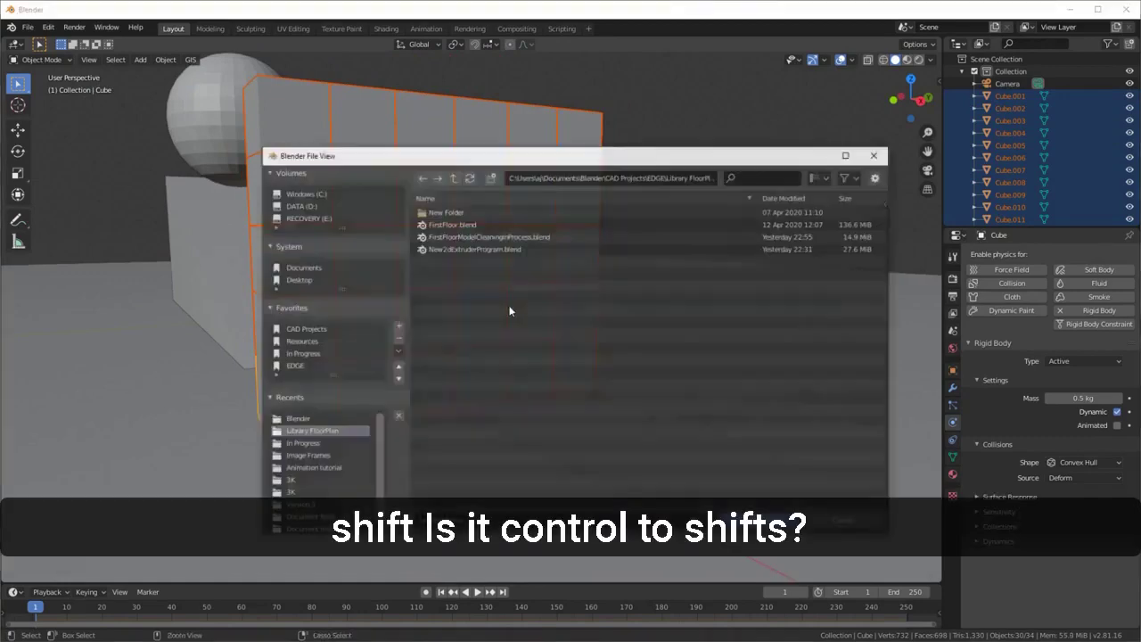
pyautogui.click(876, 157)
pyautogui.hotkey('shift', 's')
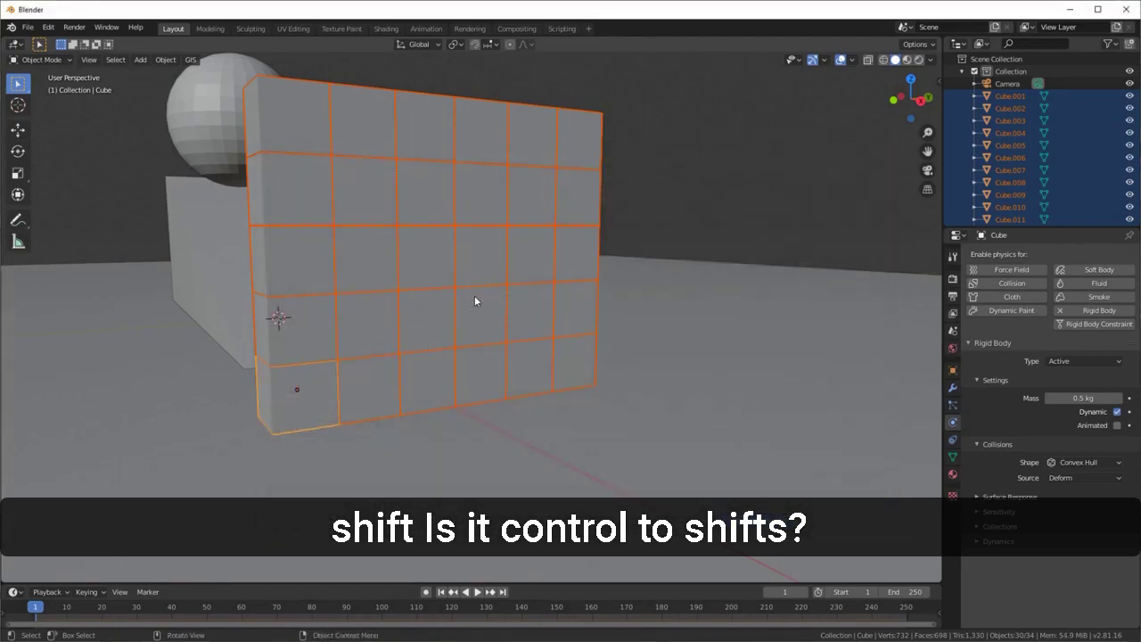
pyautogui.scroll(-10, 475, 295)
pyautogui.scroll(3, 501, 351)
pyautogui.scroll(4, 591, 342)
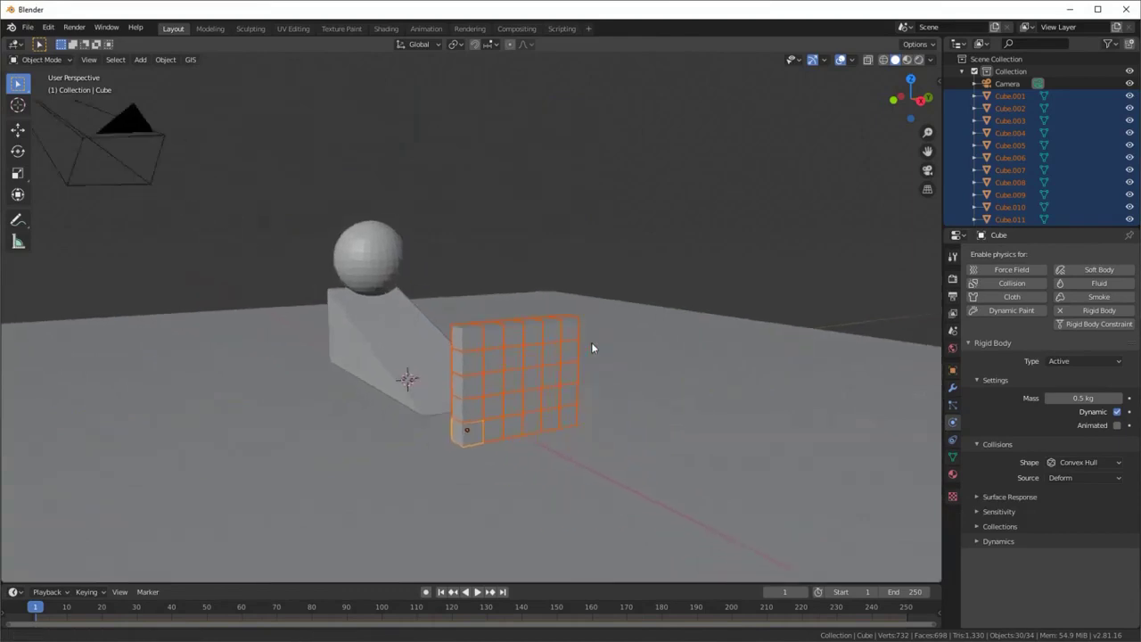
pyautogui.hotkey('ctrl', 'v')
pyautogui.hotkey('ctrl', 'z')
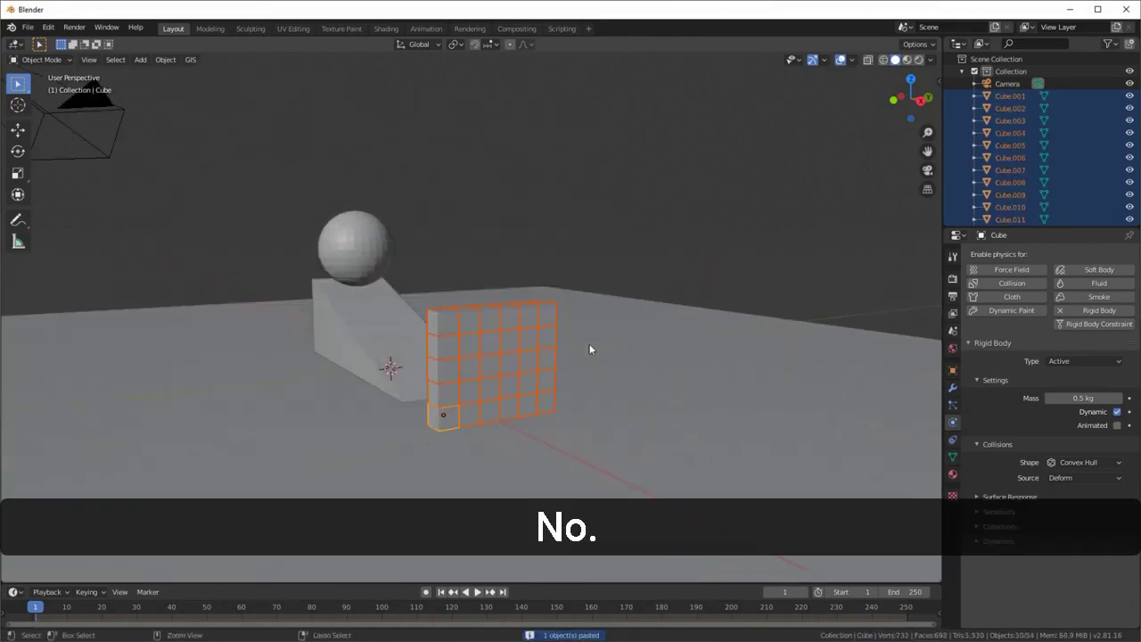
pyautogui.scroll(5, 589, 343)
pyautogui.rightClick(548, 340)
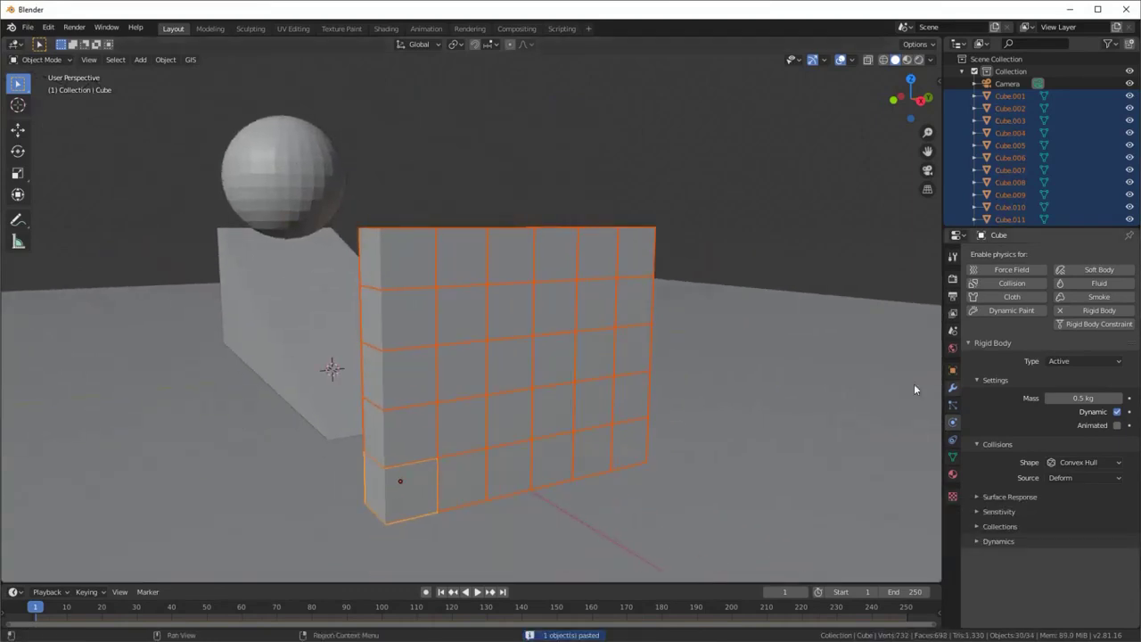
# - Set the origin of all selected wall cubes to their Center of Mass (Volume)
pyautogui.keyDown('shift'); pyautogui.moveTo(599, 342); pyautogui.dragTo(583, 313, button='middle'); pyautogui.keyUp('shift')
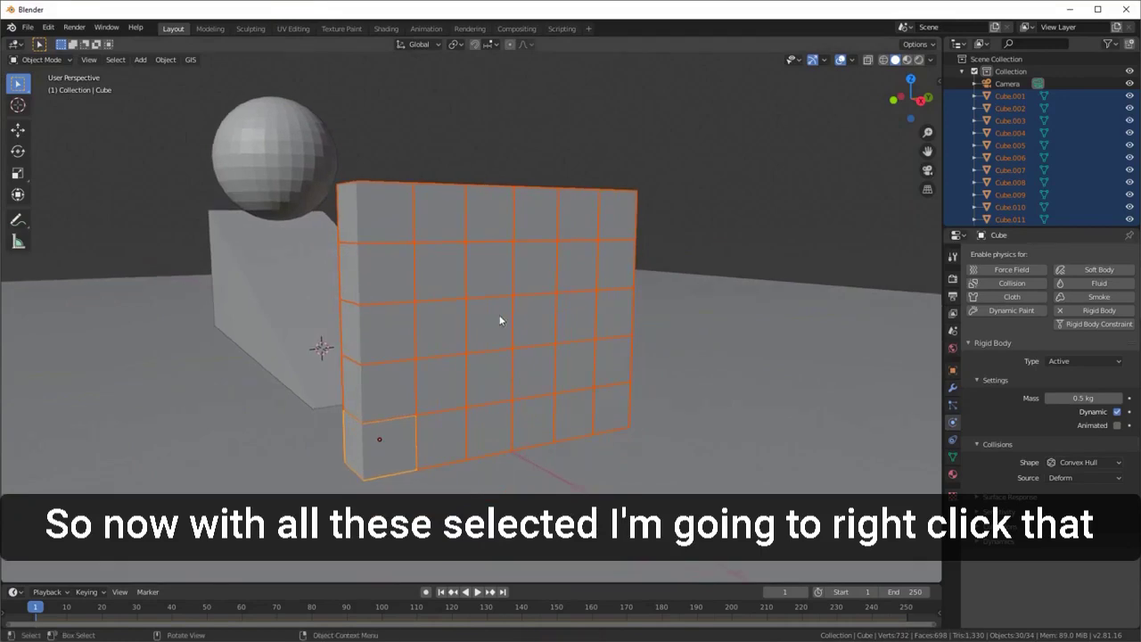
pyautogui.rightClick(534, 327)
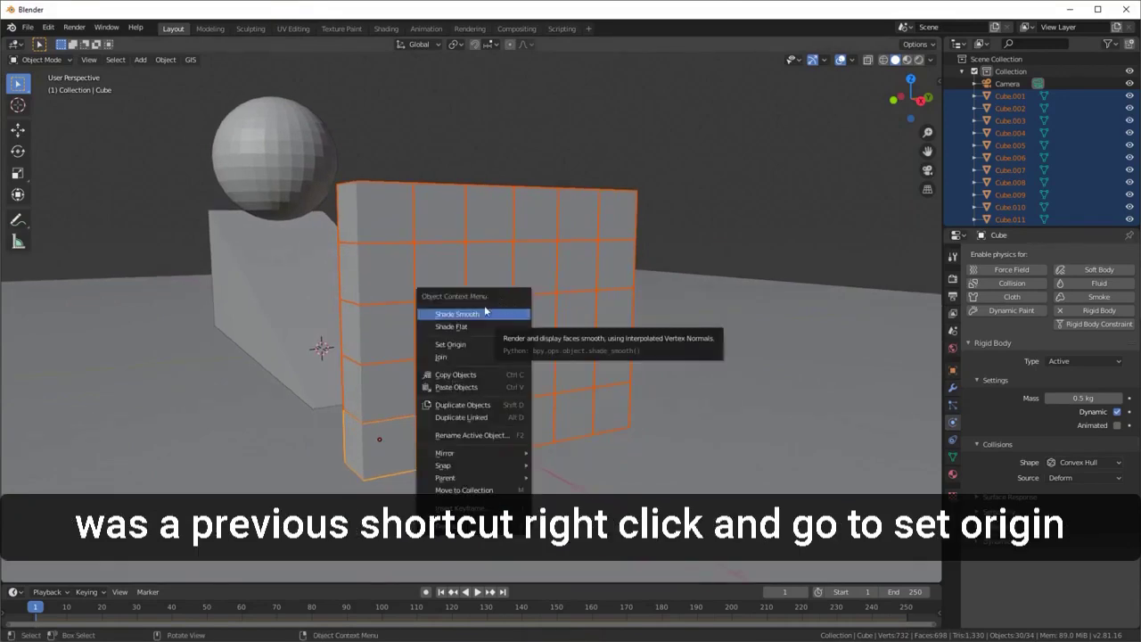
pyautogui.moveTo(470, 344)
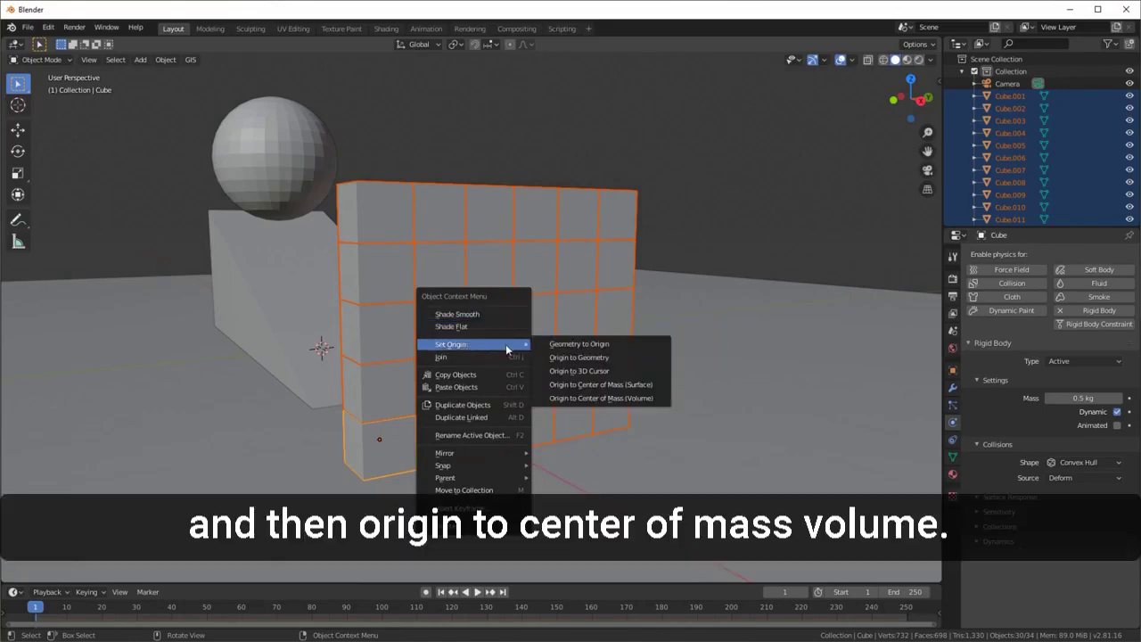
pyautogui.click(663, 400)
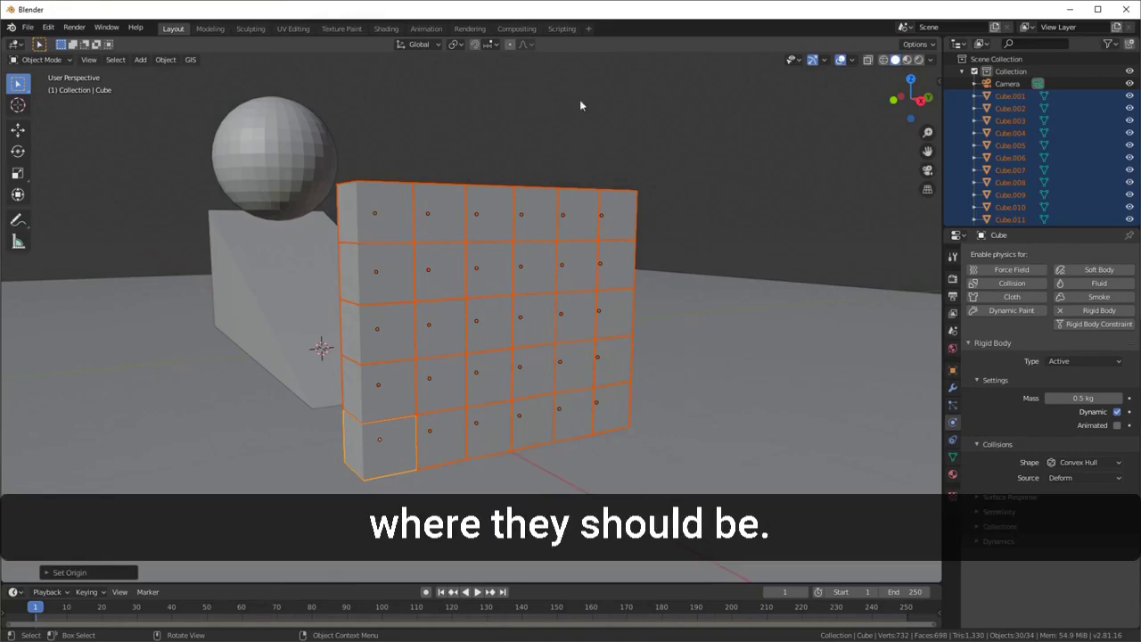
pyautogui.moveTo(575, 146); pyautogui.dragTo(629, 283, button='middle')
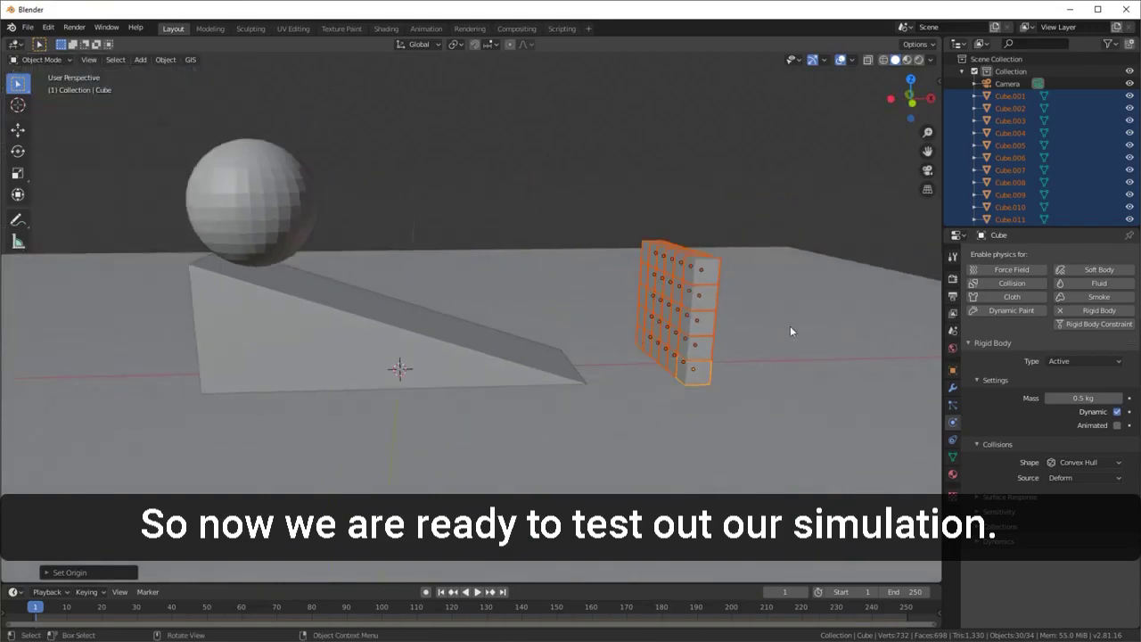
# - Look at the Modeling and Sculpting workspaces, then return to the Layout workspace
pyautogui.click(207, 27)
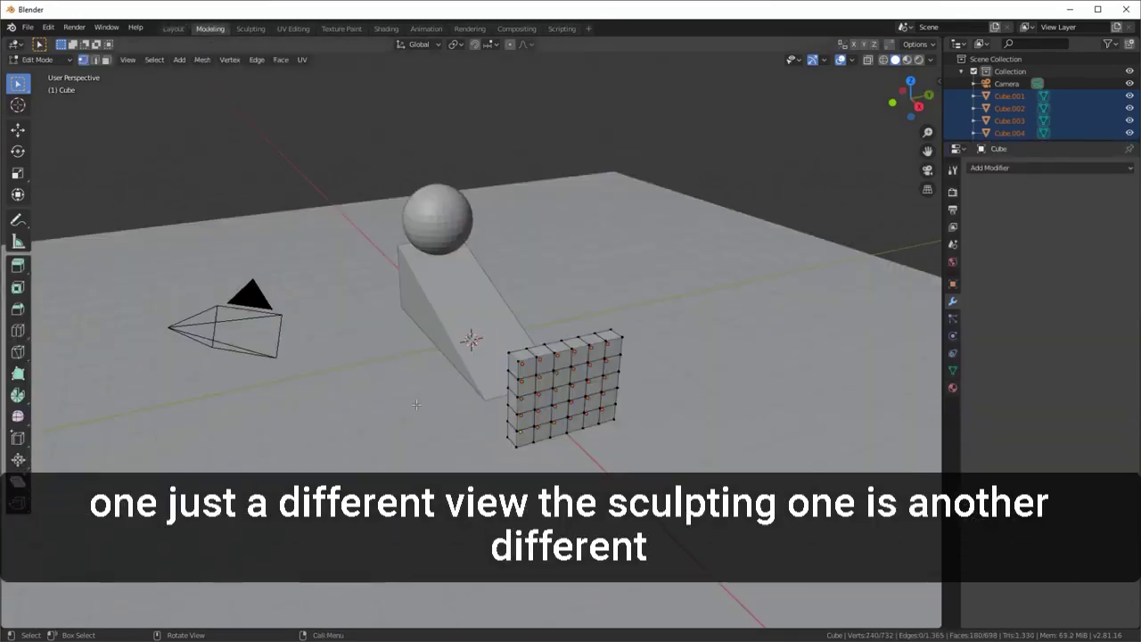
pyautogui.click(250, 28)
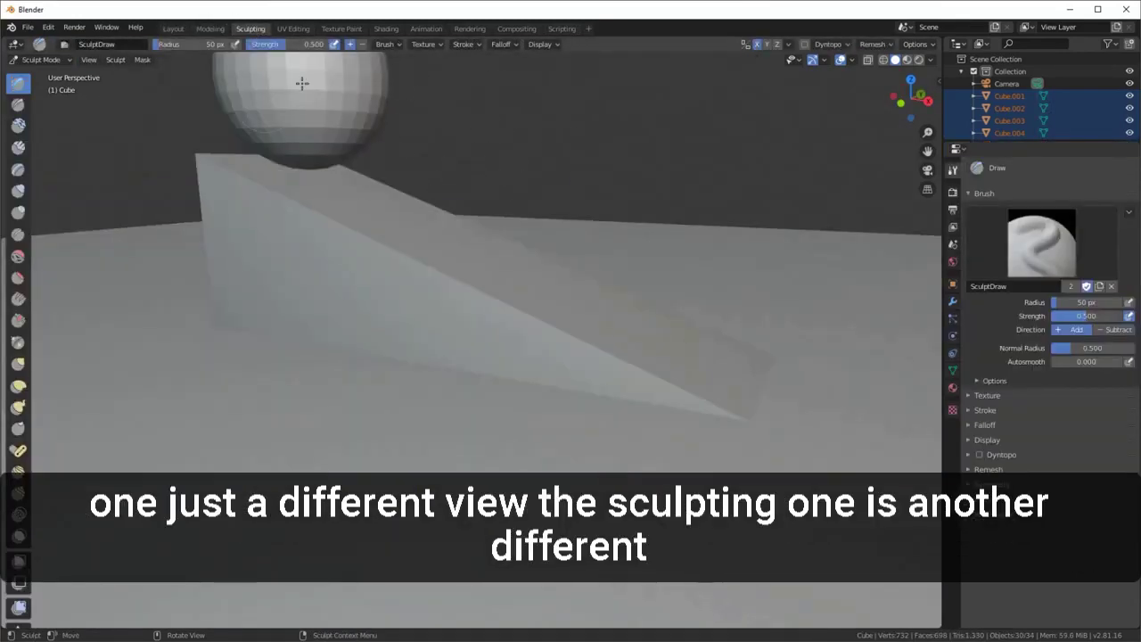
pyautogui.click(172, 29)
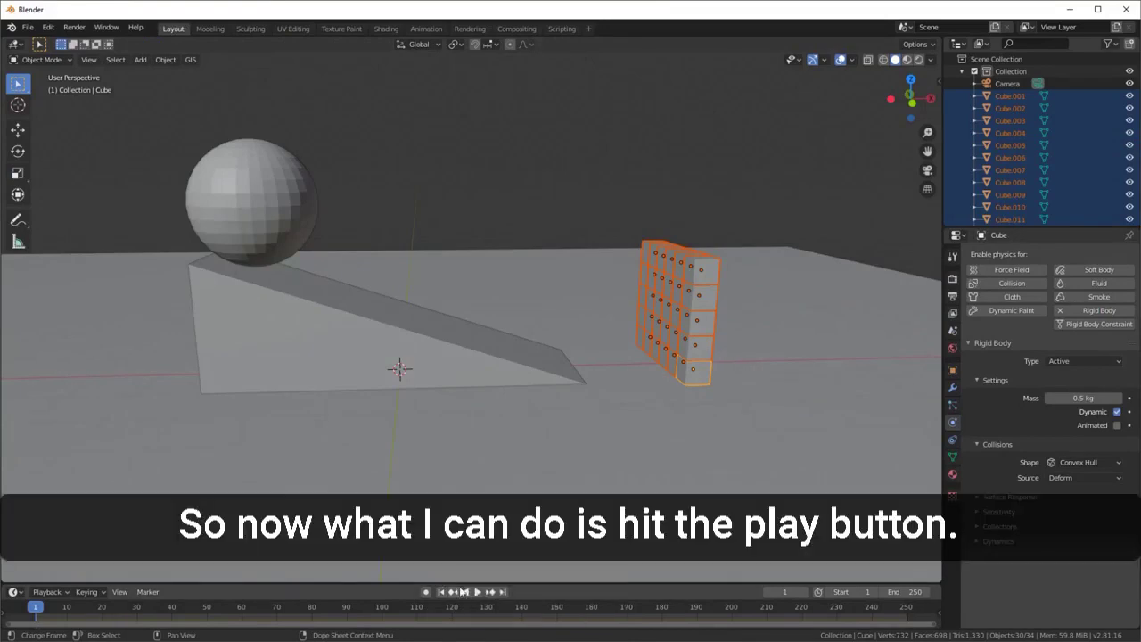
# - Play the simulation to watch the sphere hit the cube wall, then stop it and return to the first frame
pyautogui.click(477, 591)
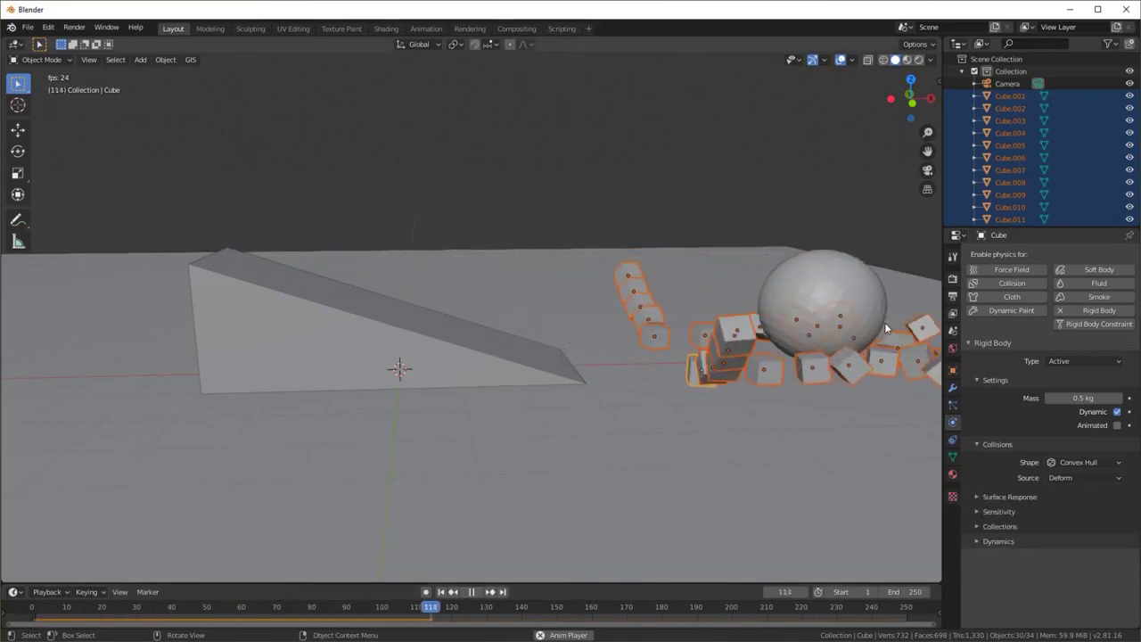
pyautogui.moveTo(883, 322); pyautogui.dragTo(778, 312, button='middle')
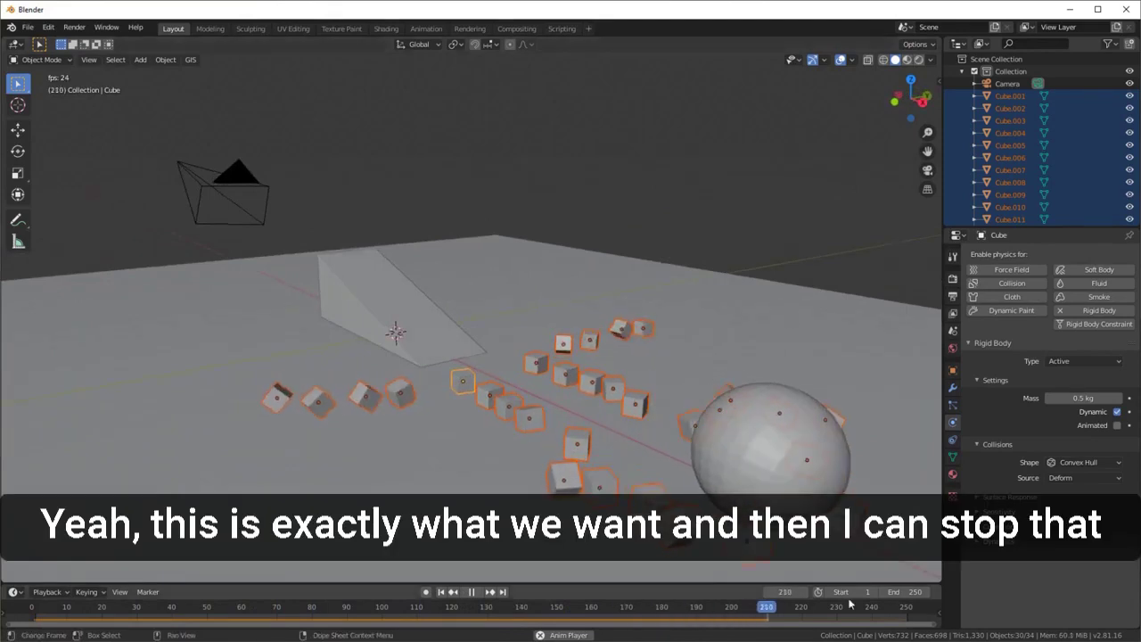
pyautogui.click(471, 591)
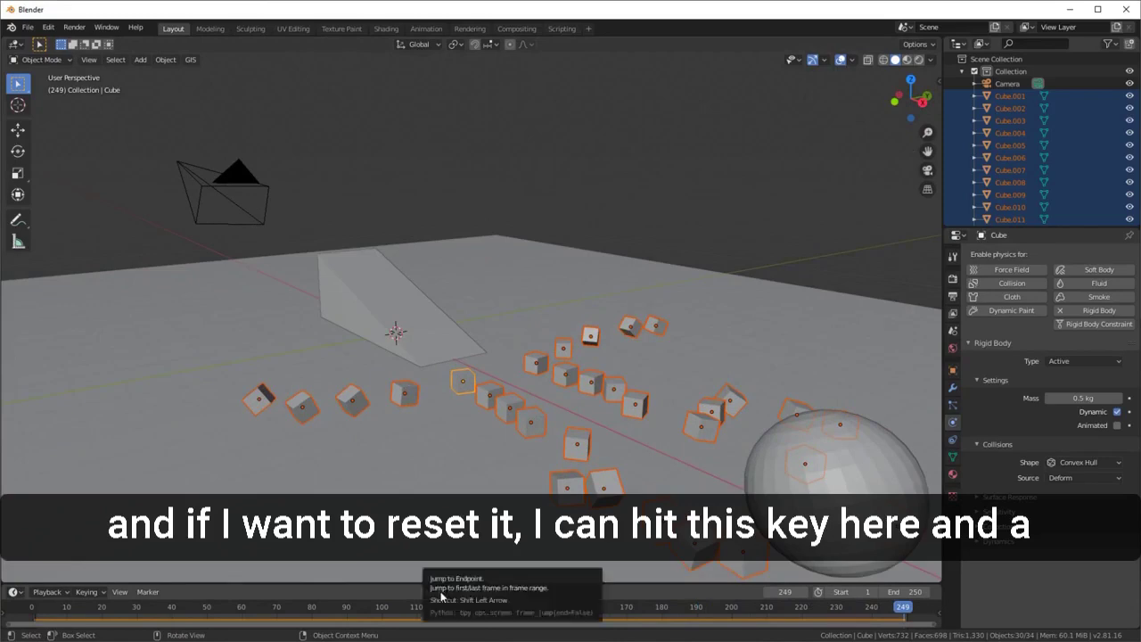
pyautogui.click(441, 592)
pyautogui.moveTo(444, 305); pyautogui.dragTo(515, 296, button='middle')
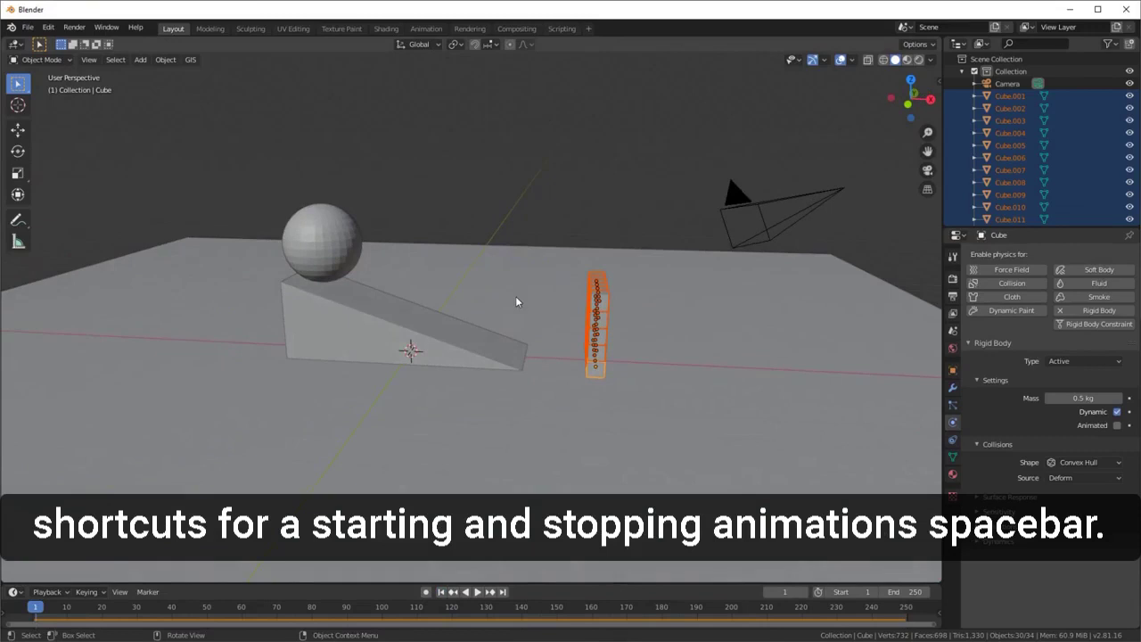
# - Play the simulation briefly, stop it while the sphere is on the ramp, and return to the first frame
pyautogui.press('space')
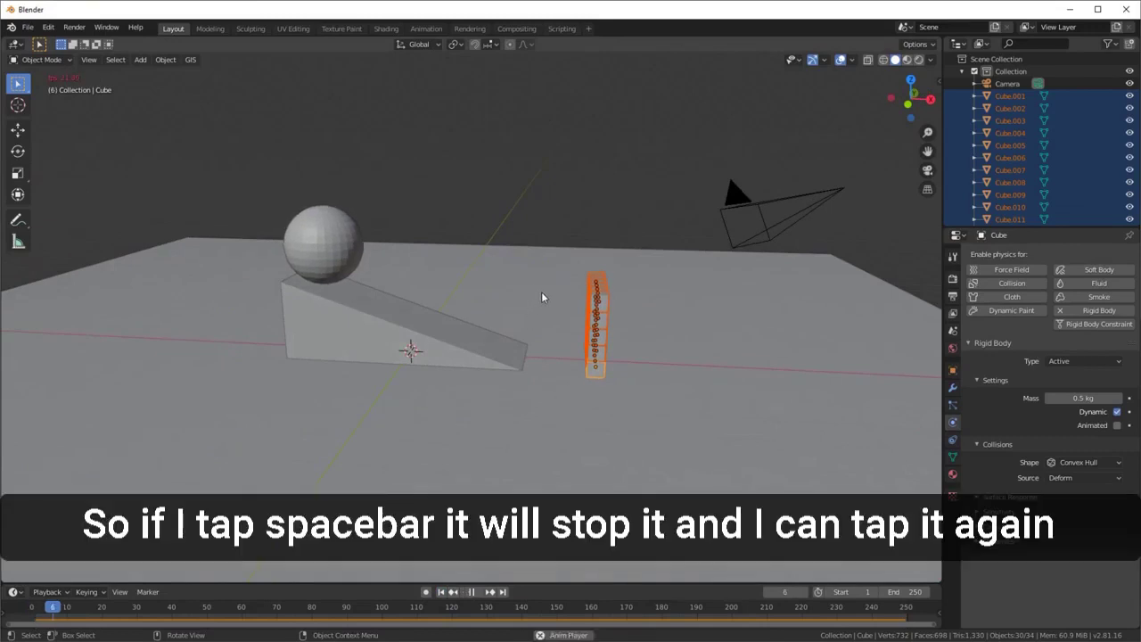
pyautogui.press('space')
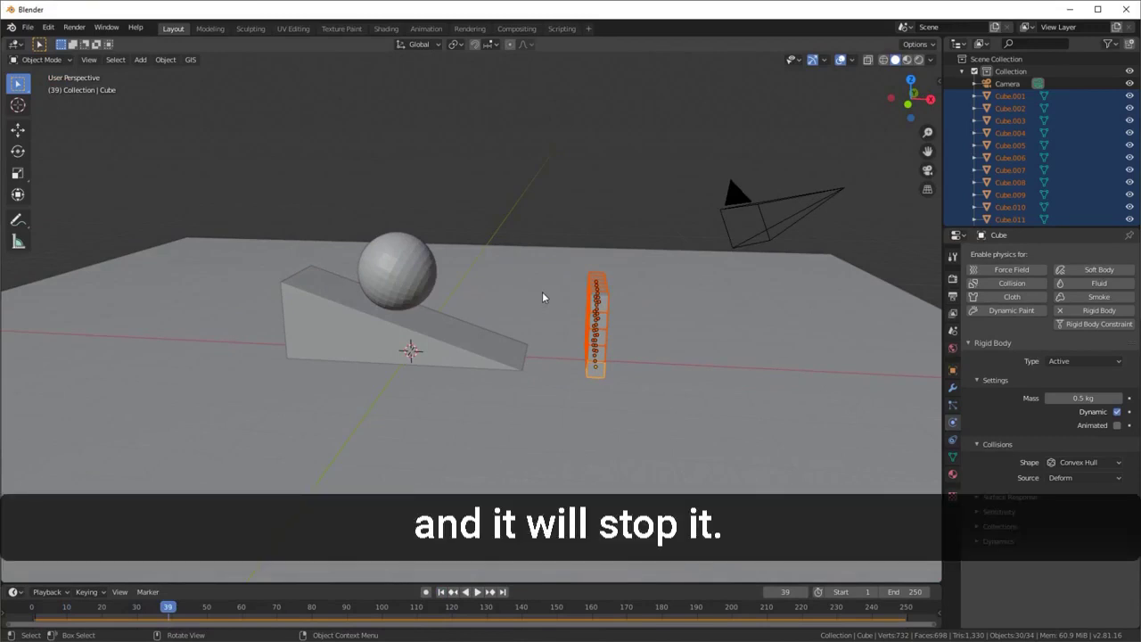
pyautogui.click(441, 591)
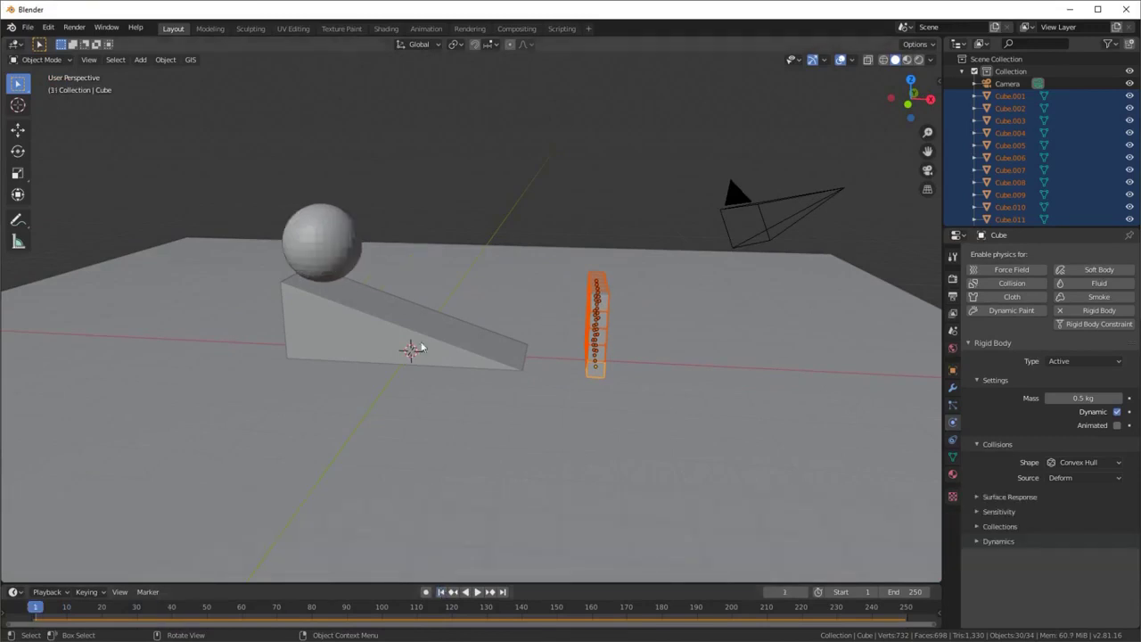
# - Deselect the wall cubes, look at the scene through the camera, and leave the camera view
pyautogui.moveTo(417, 347); pyautogui.dragTo(382, 340, button='middle')
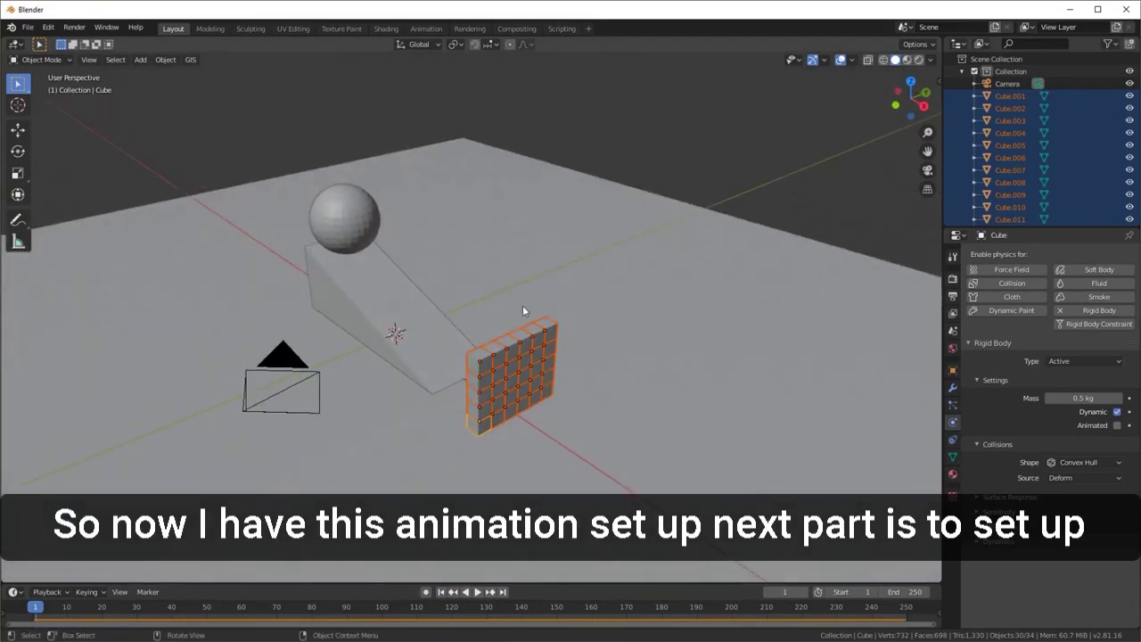
pyautogui.moveTo(510, 369); pyautogui.dragTo(509, 356, button='middle')
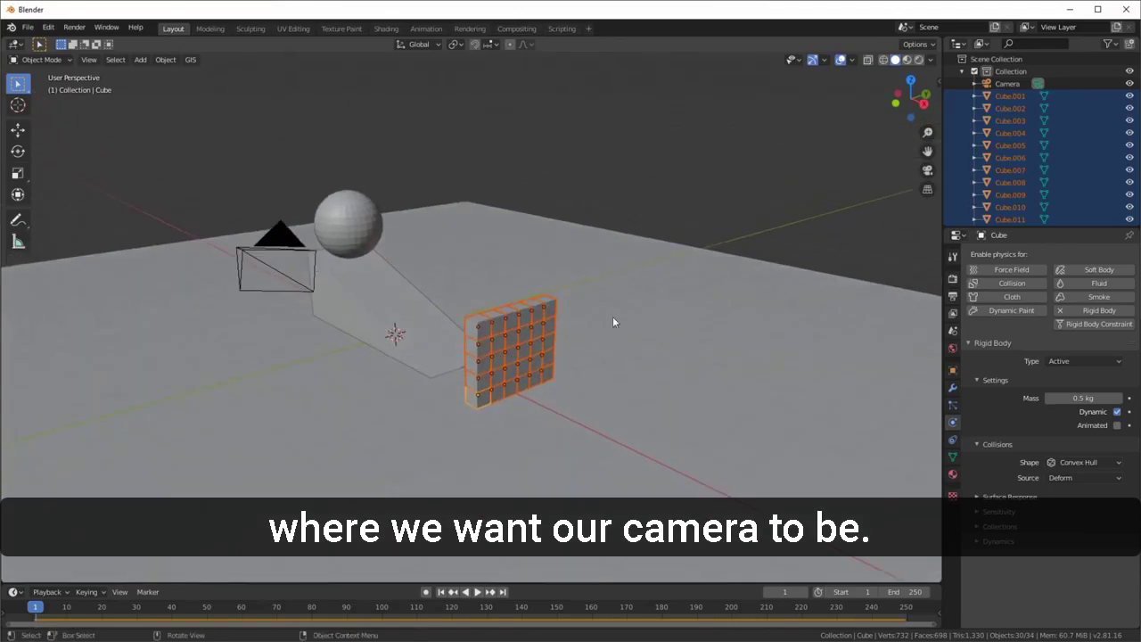
pyautogui.click(613, 210)
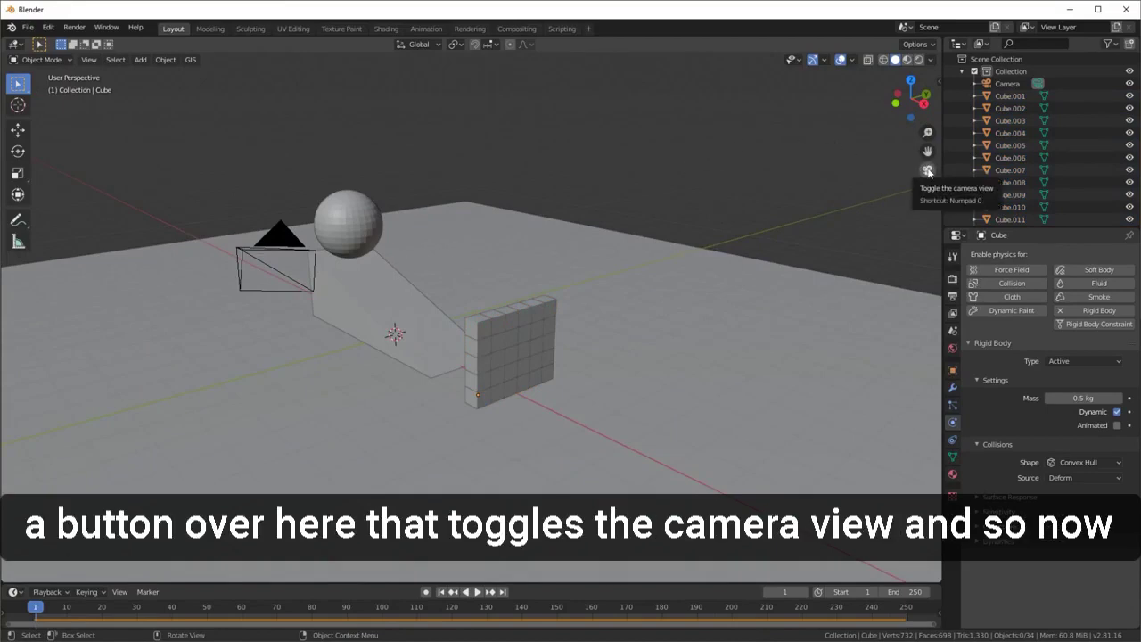
pyautogui.click(927, 171)
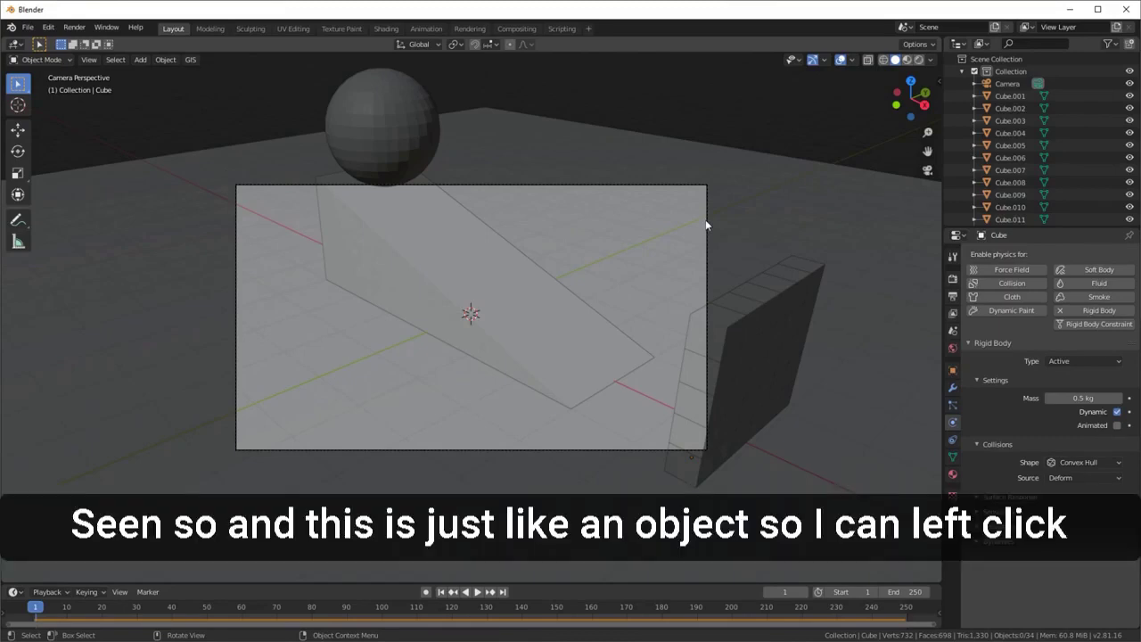
pyautogui.press('KP_0')
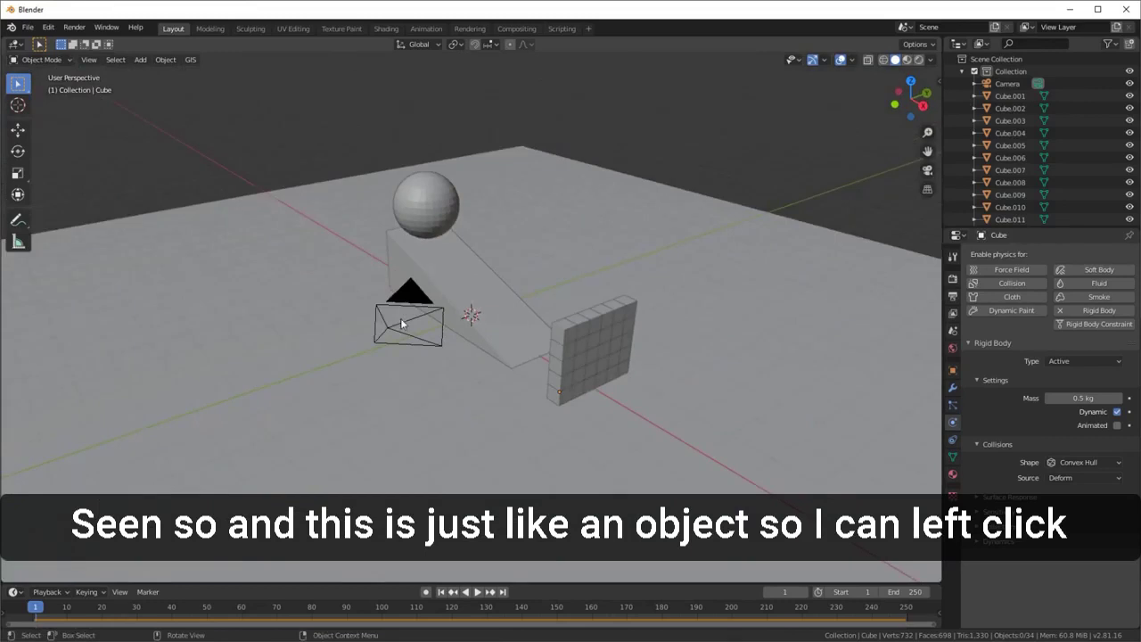
# - Select the camera and move it freehand from beside the ramp toward the cube wall
pyautogui.click(387, 326)
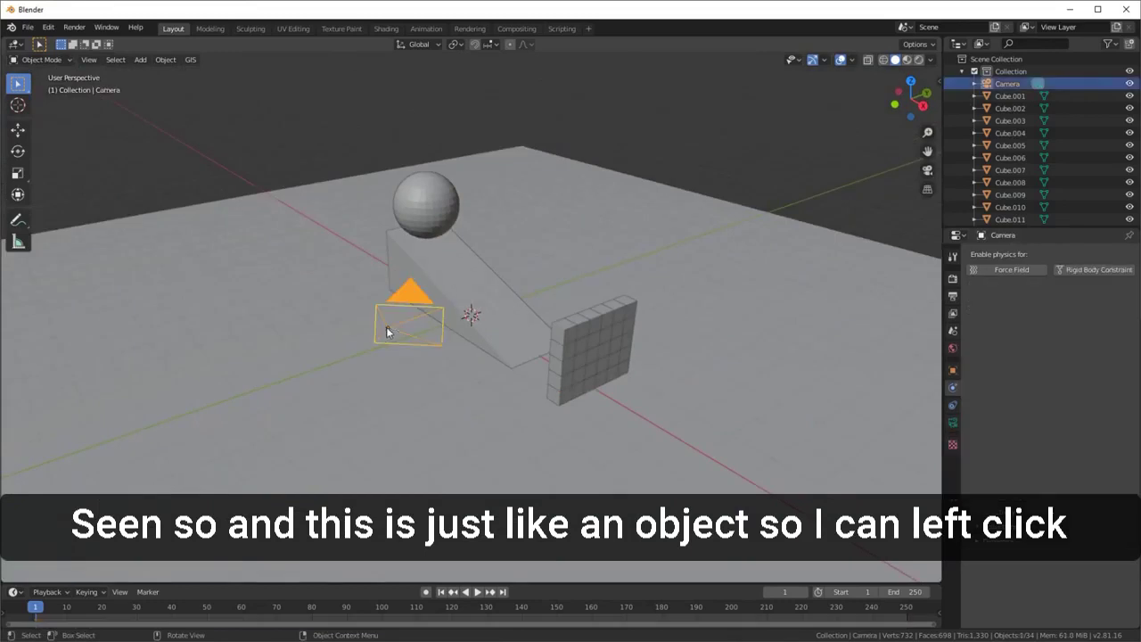
pyautogui.press('g')
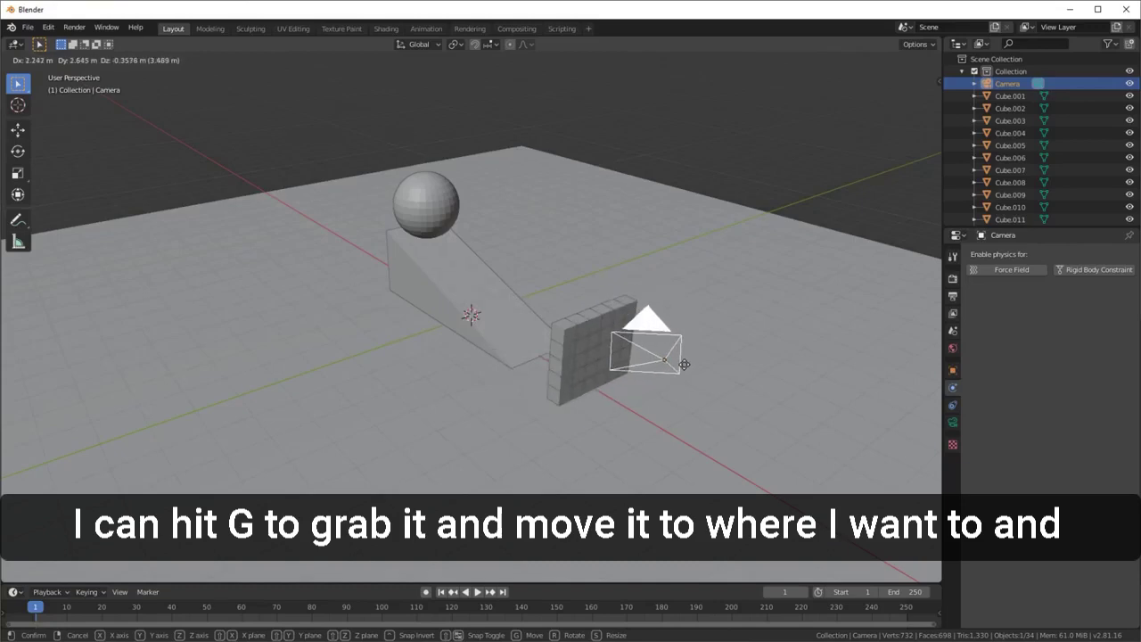
pyautogui.click(641, 365)
pyautogui.moveTo(737, 370); pyautogui.dragTo(731, 368, button='middle')
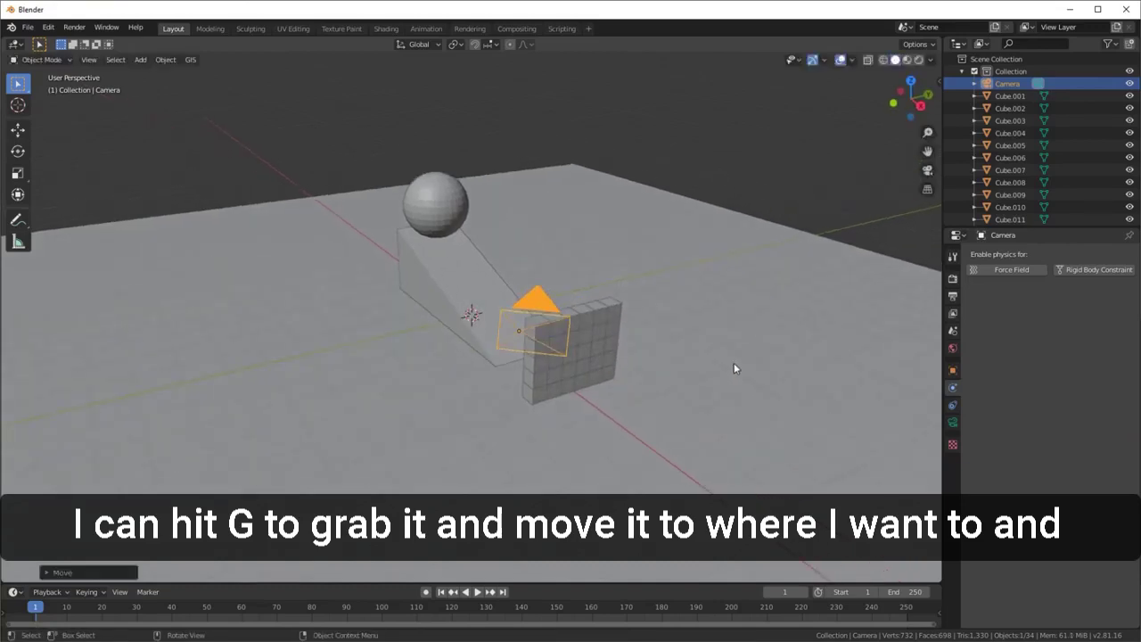
# - Looking through the camera, reselect it by its frame and move it about 3.4 m, lowering it about 2.6 m
pyautogui.press('KP_0')
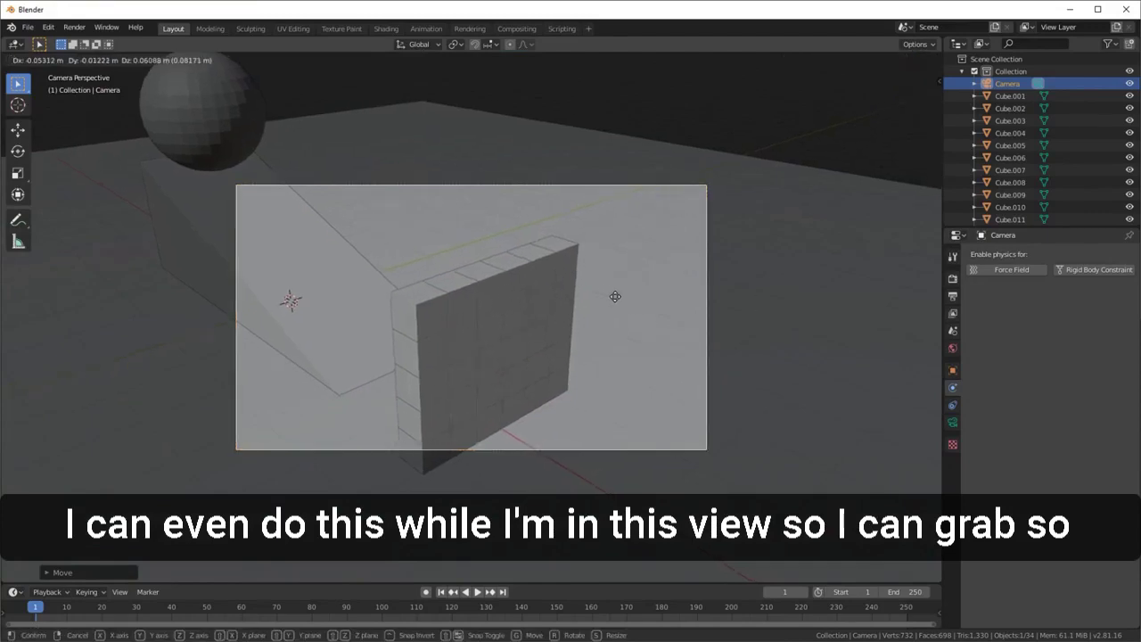
pyautogui.click(799, 158)
pyautogui.click(569, 248)
pyautogui.click(568, 250)
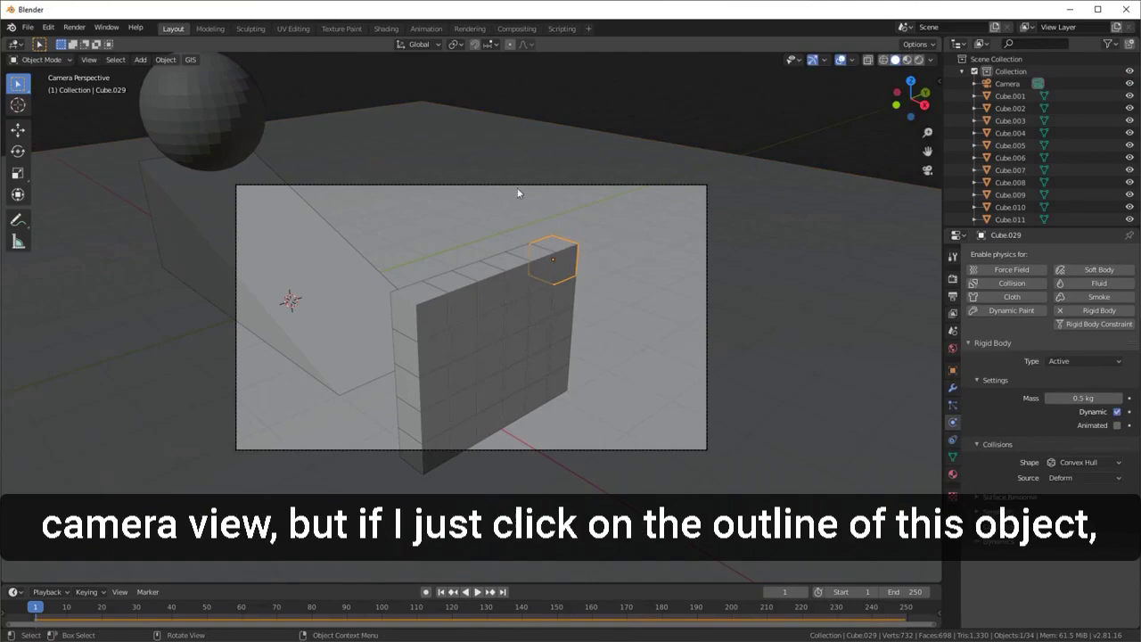
pyautogui.click(460, 185)
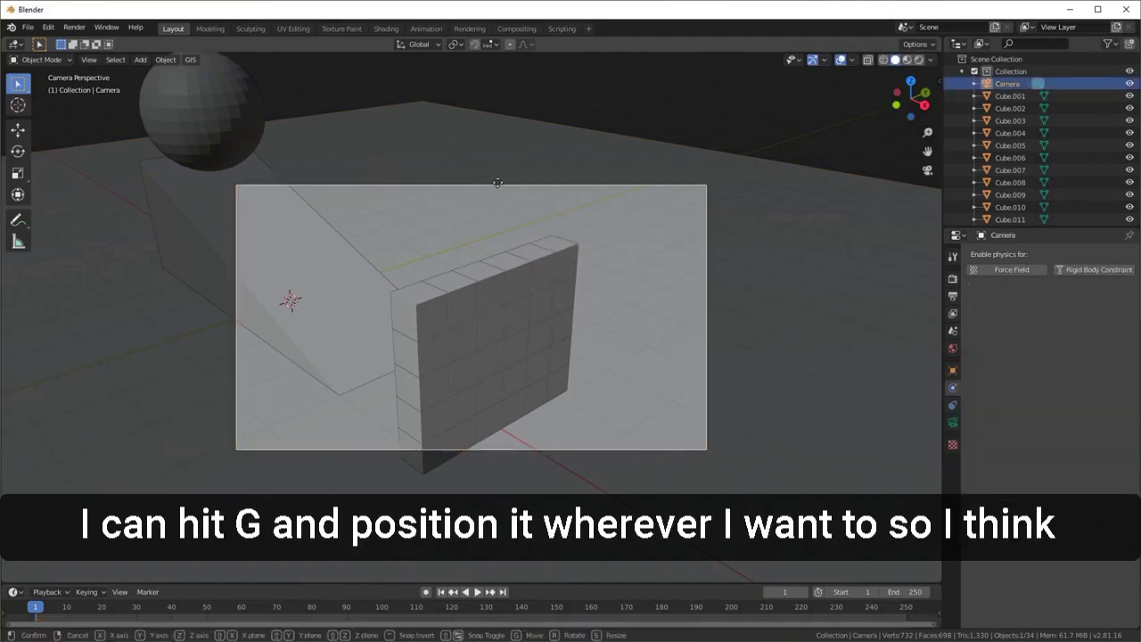
pyautogui.press('g')
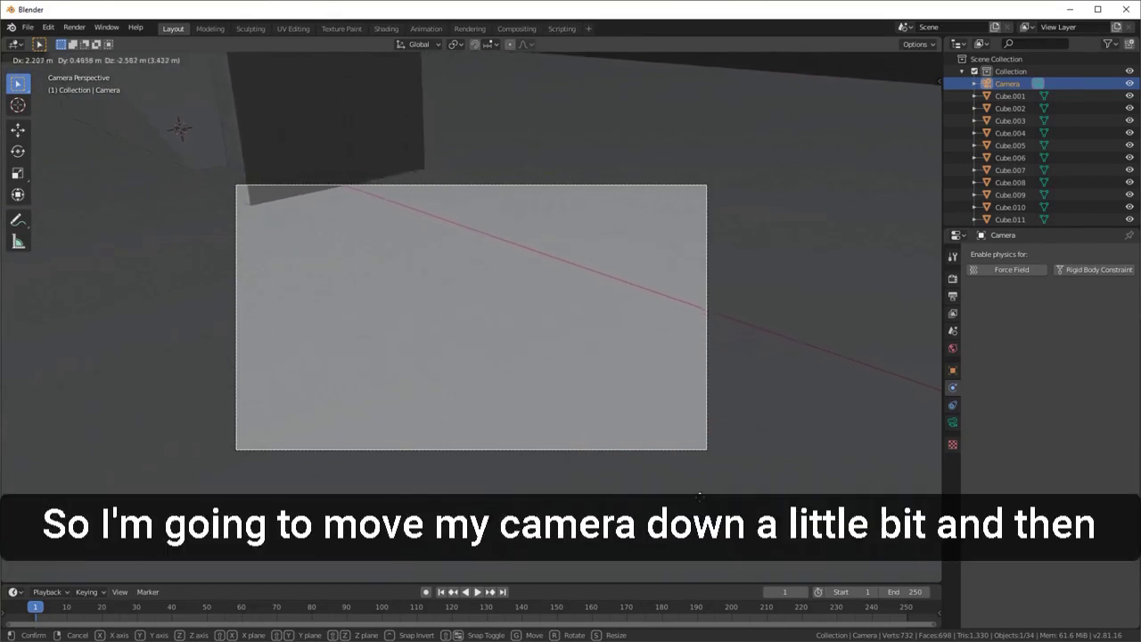
pyautogui.click(615, 319)
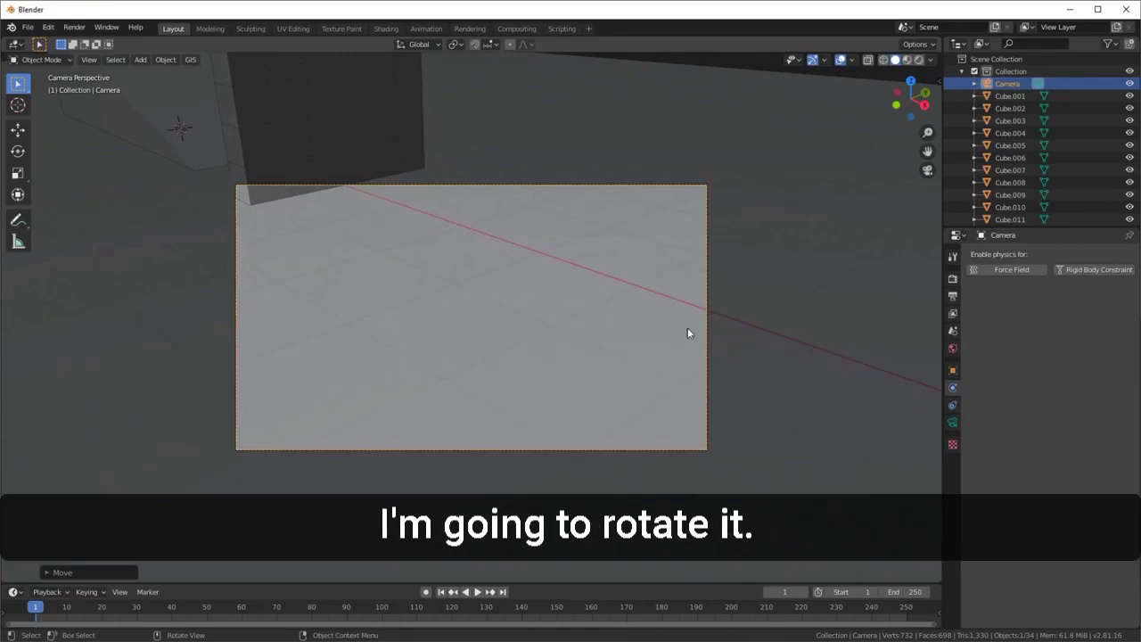
# - Rotate the camera around the global Z axis toward the ramp
pyautogui.press('r')
pyautogui.press('z')
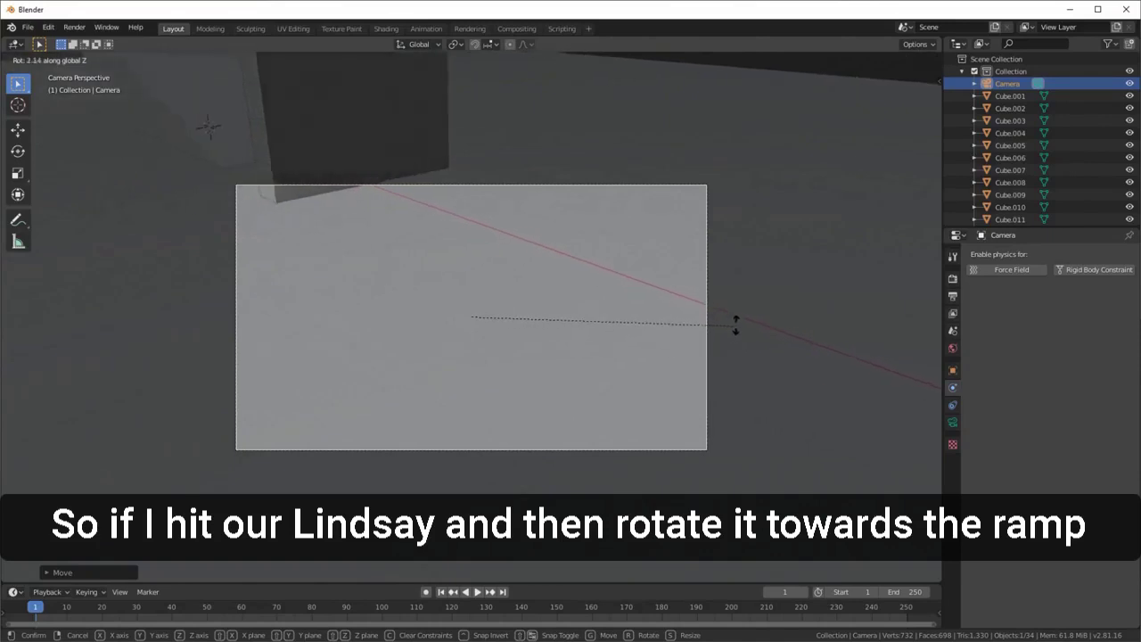
pyautogui.click(731, 224)
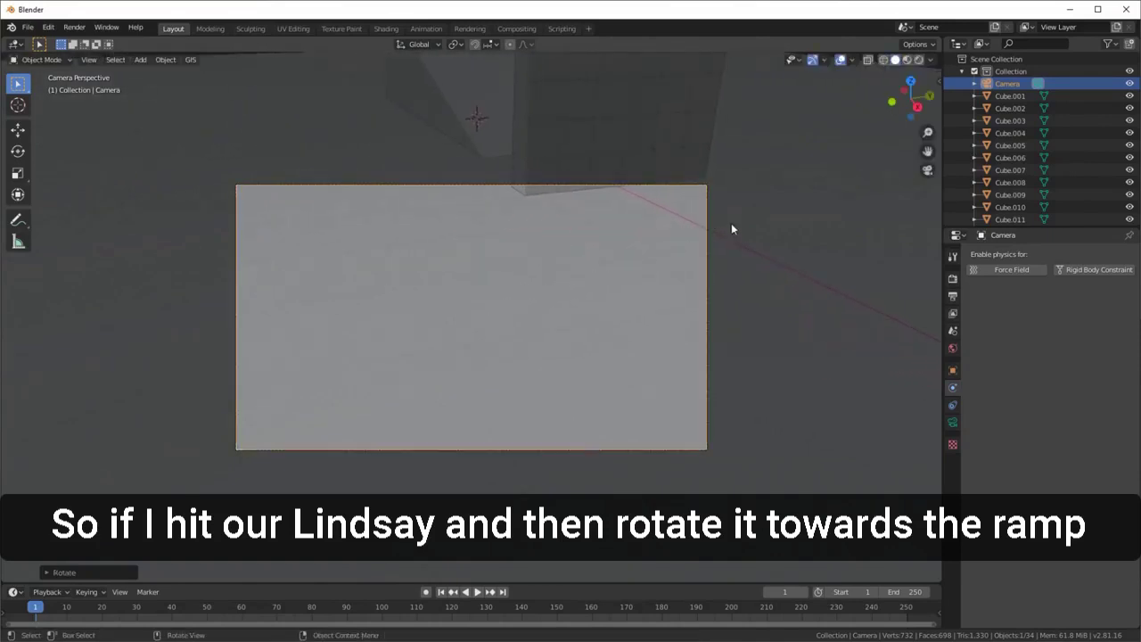
pyautogui.press('r')
pyautogui.press('x')
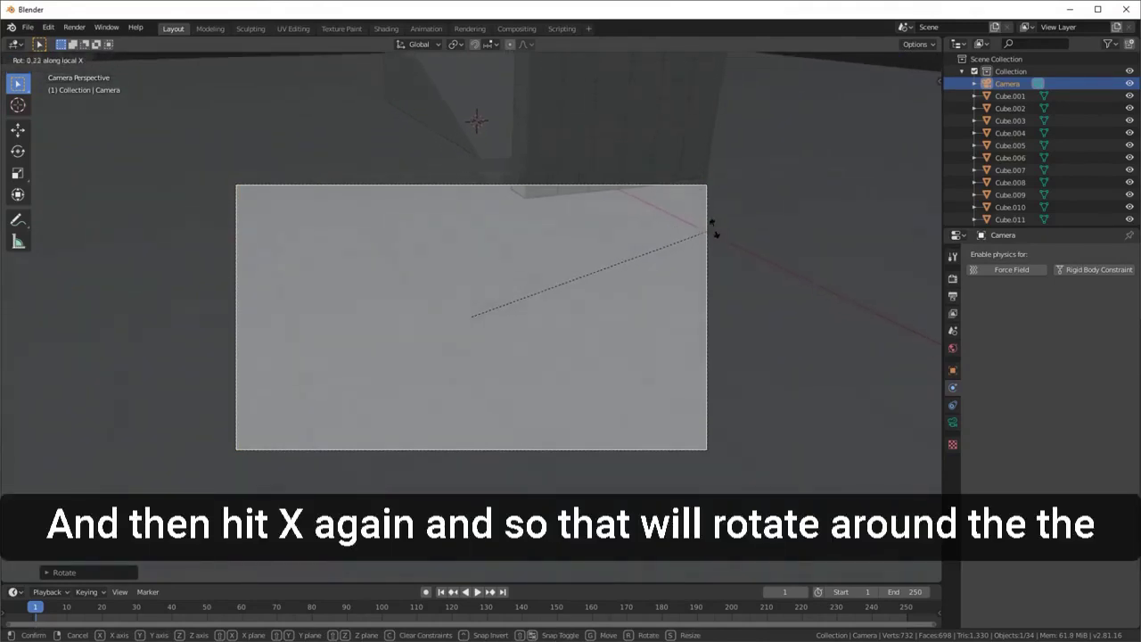
pyautogui.press('x')
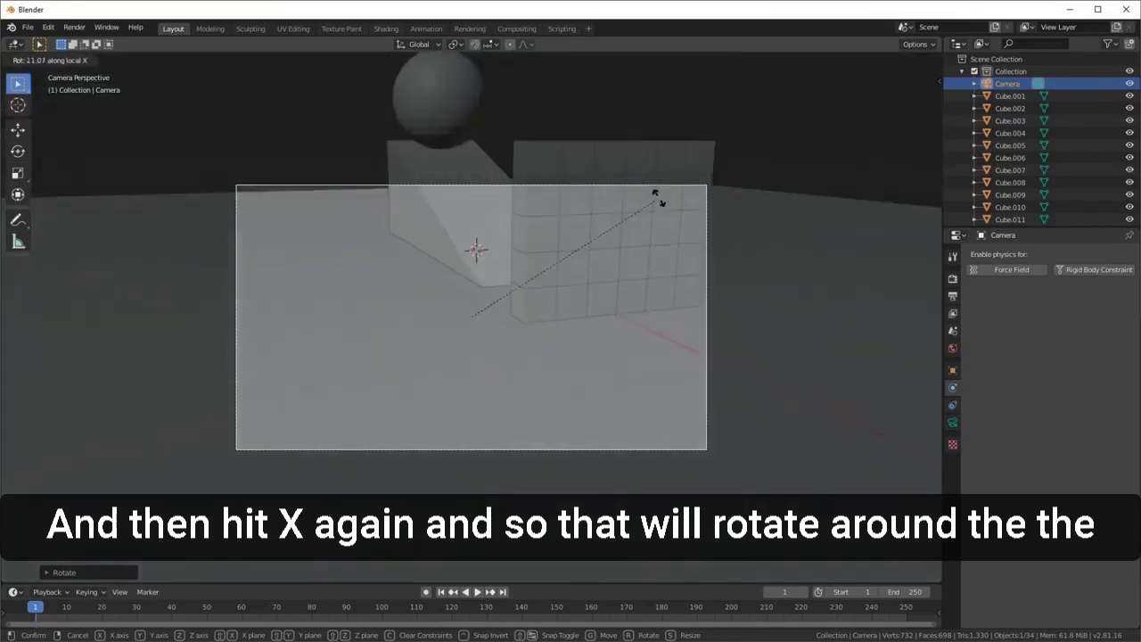
pyautogui.press('Escape')
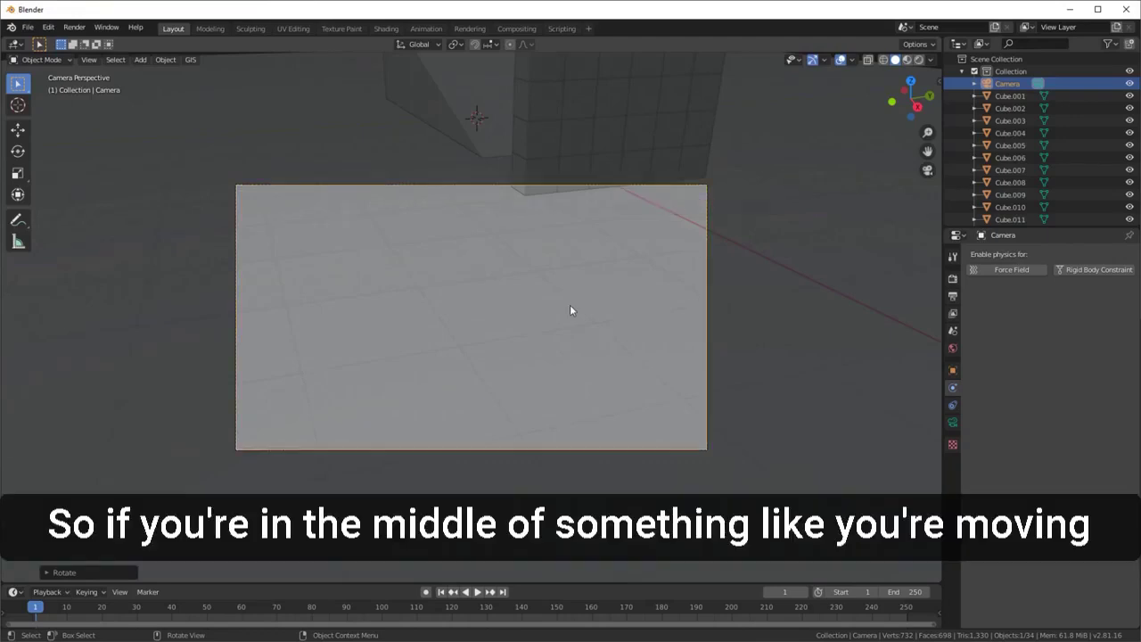
pyautogui.click(541, 119)
pyautogui.press('g')
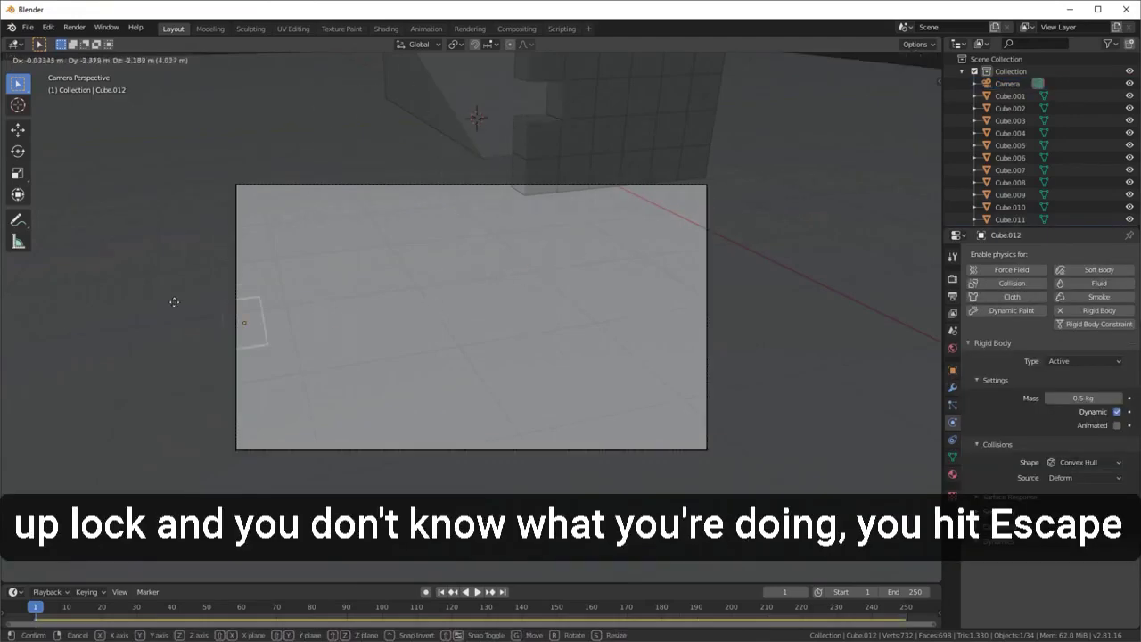
pyautogui.press('Escape')
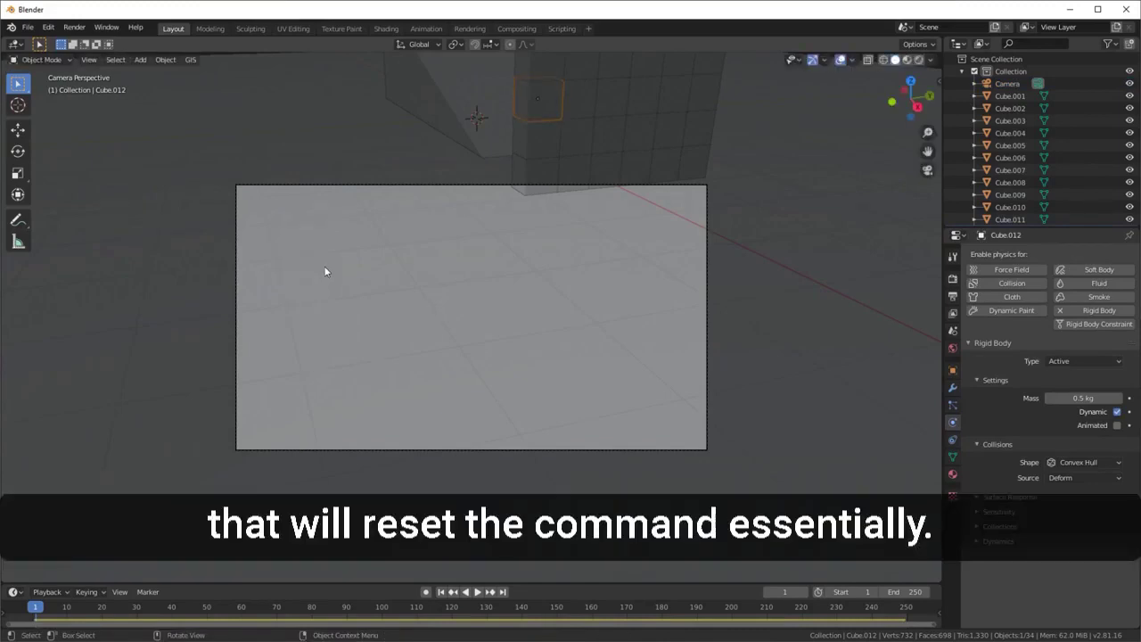
# - Select the camera again and tilt it up about 21° around its local X axis to frame the sphere and wall
pyautogui.click(236, 207)
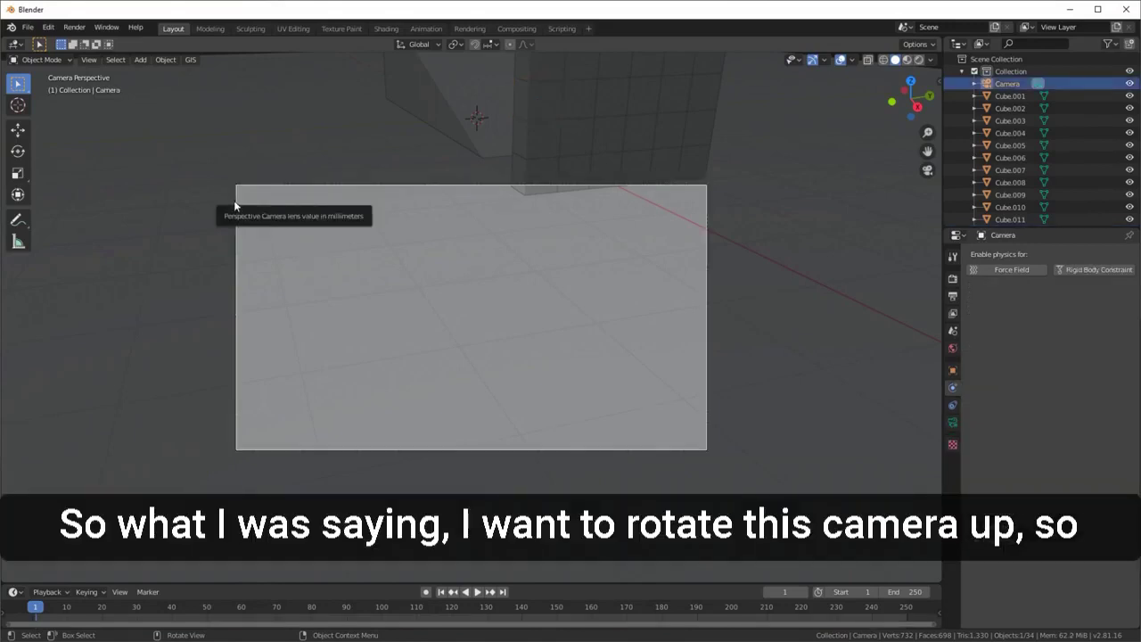
pyautogui.press('r')
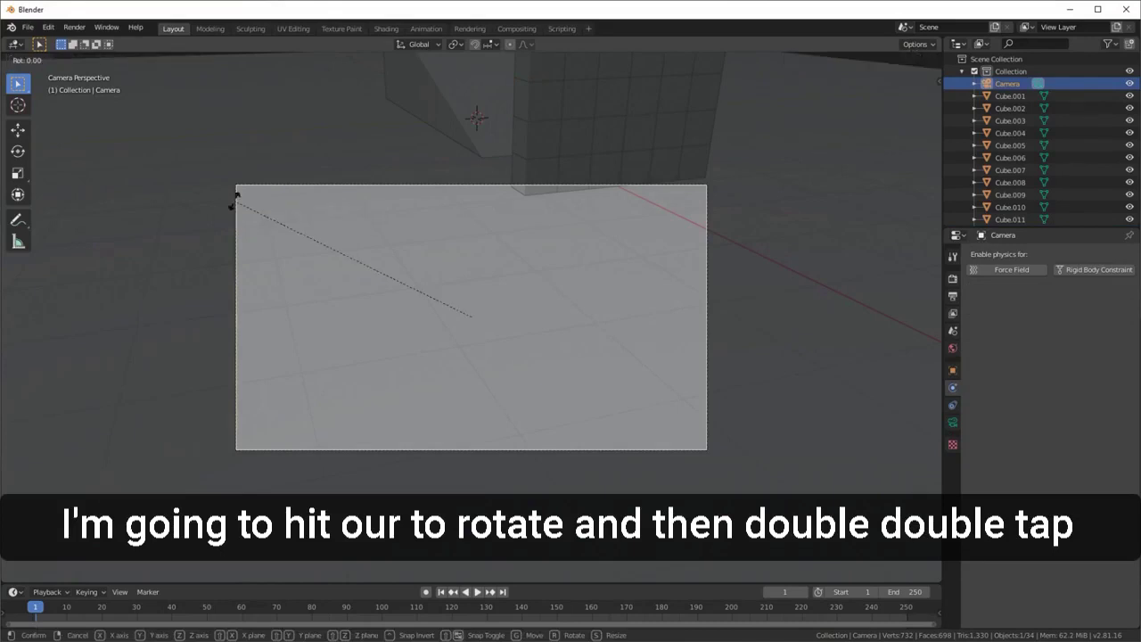
pyautogui.press('x')
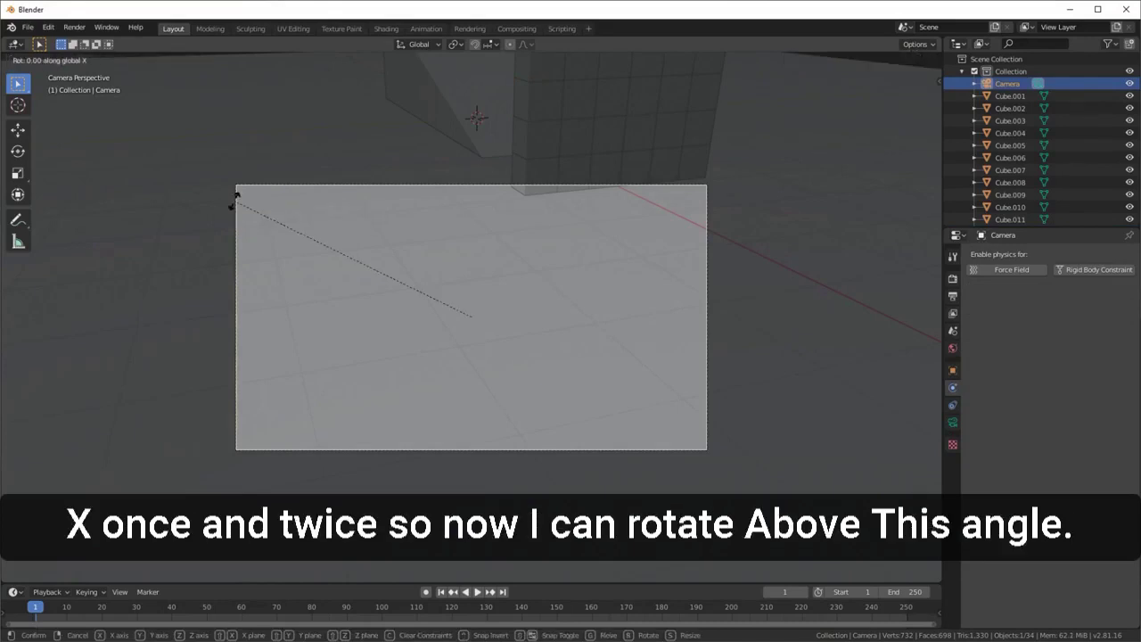
pyautogui.press('x')
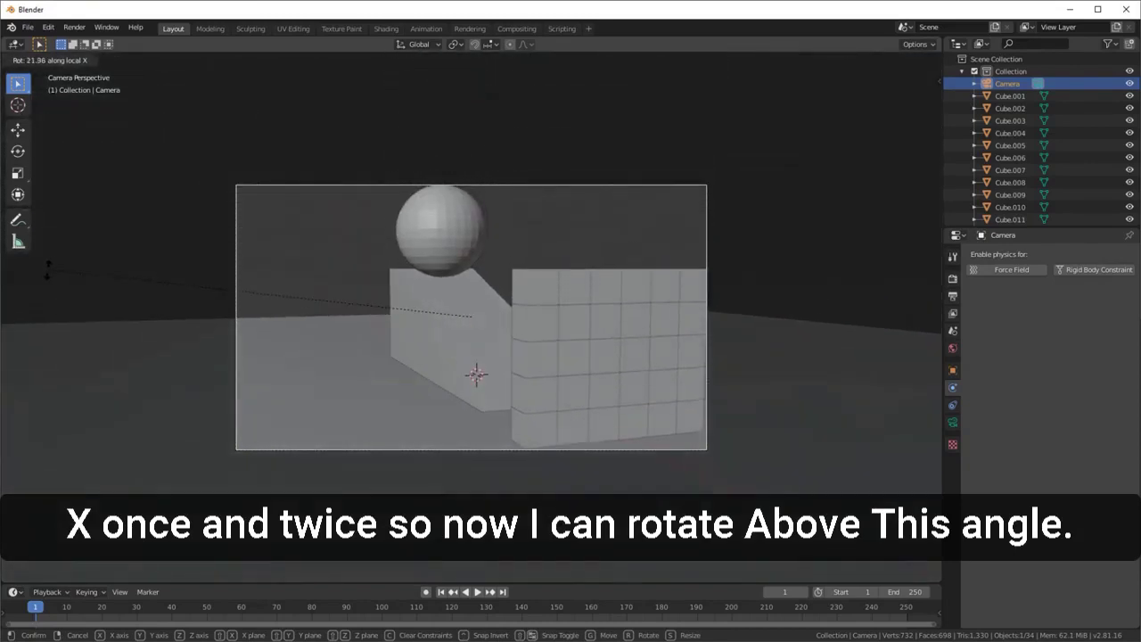
pyautogui.click(172, 273)
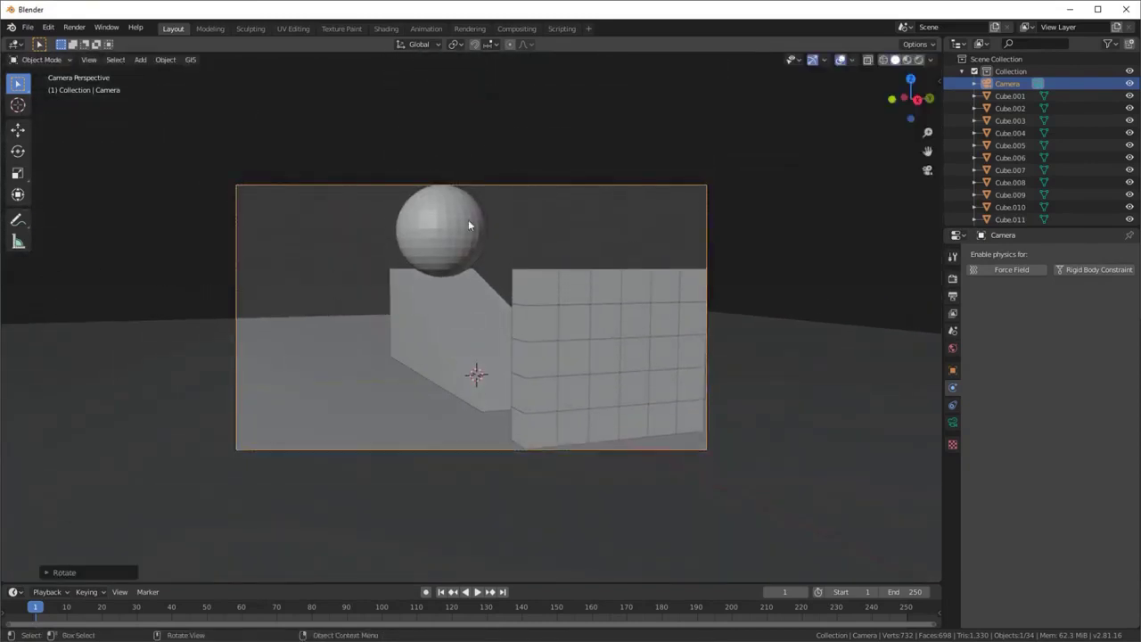
# - Leave the camera view and move the camera back from the cube wall along the global X axis
pyautogui.press('g')
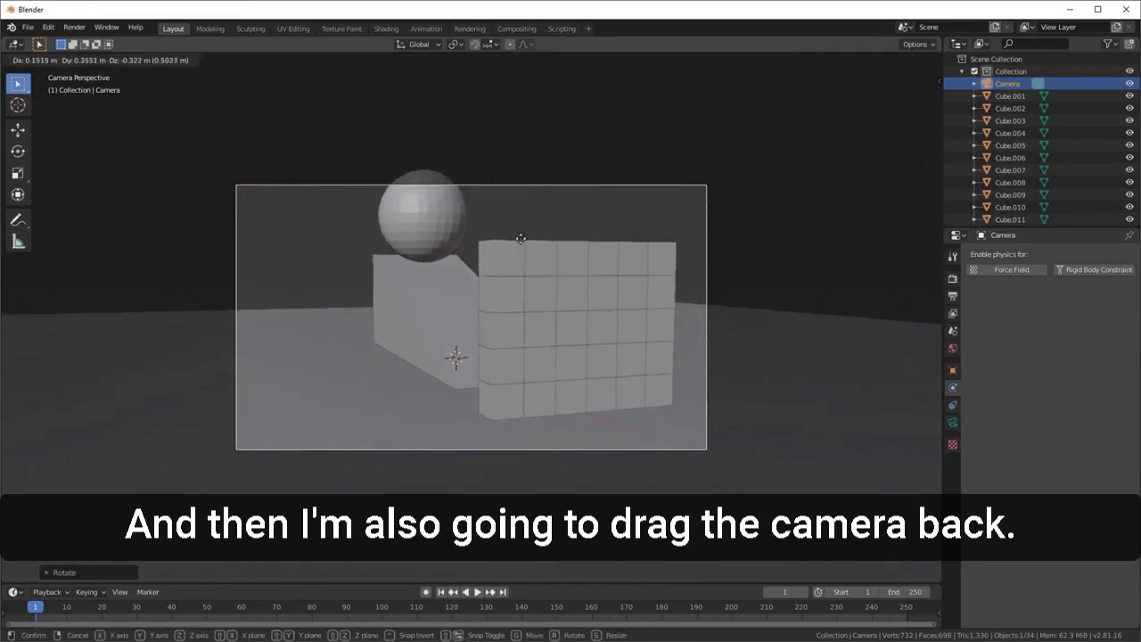
pyautogui.press('Escape')
pyautogui.press('KP_0')
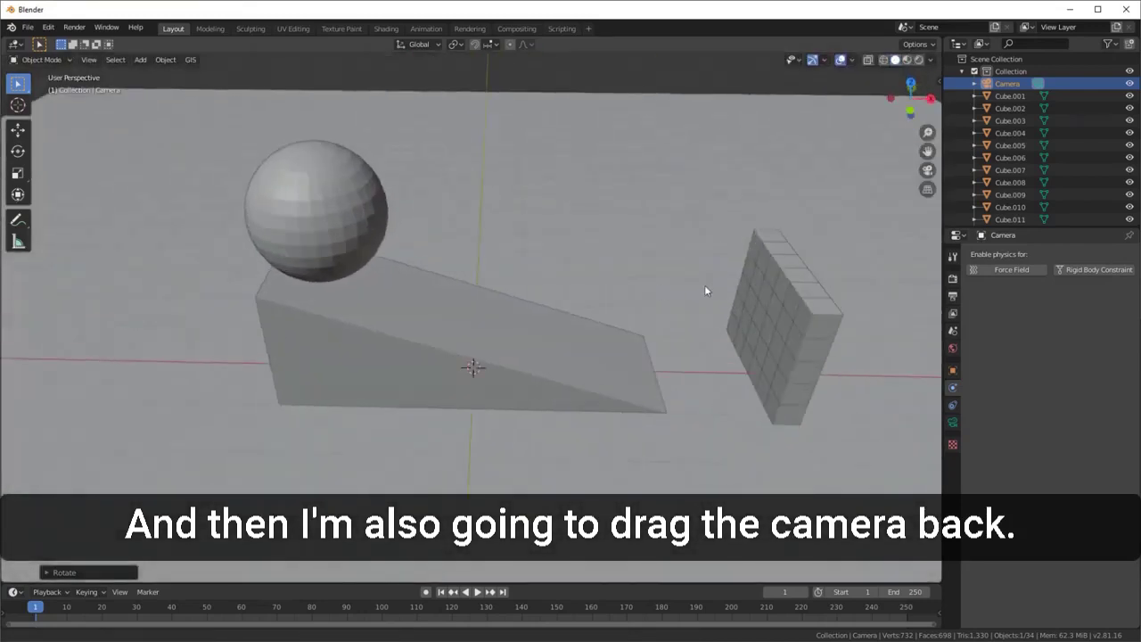
pyautogui.moveTo(704, 289); pyautogui.dragTo(331, 280, button='middle')
pyautogui.scroll(-3, 519, 354)
pyautogui.moveTo(748, 352); pyautogui.dragTo(624, 324, button='middle')
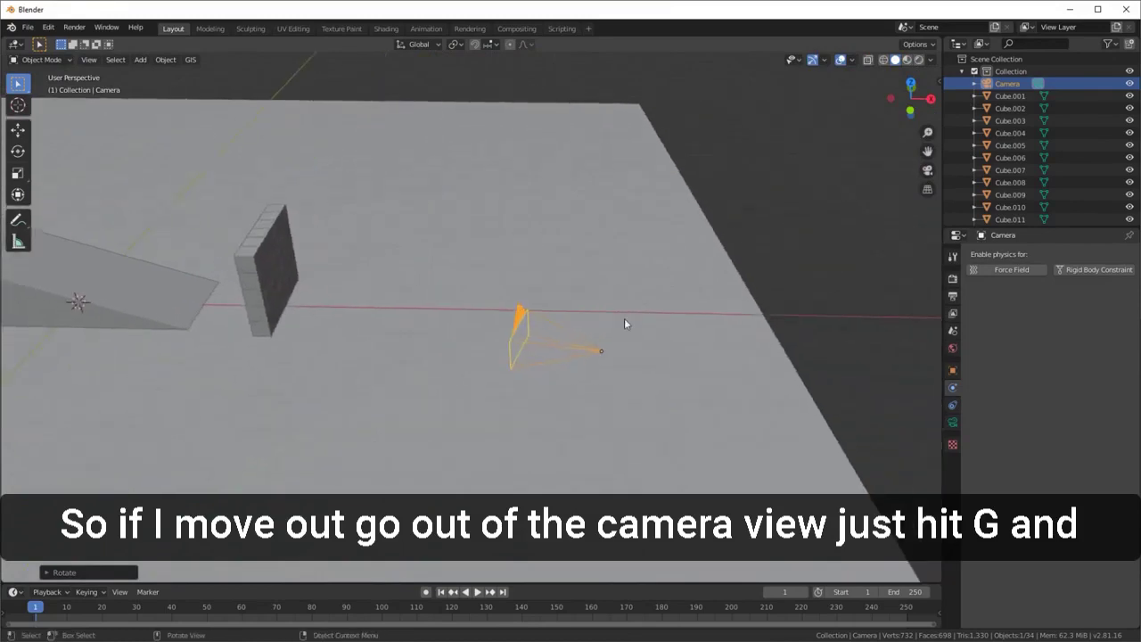
pyautogui.press('g')
pyautogui.press('x')
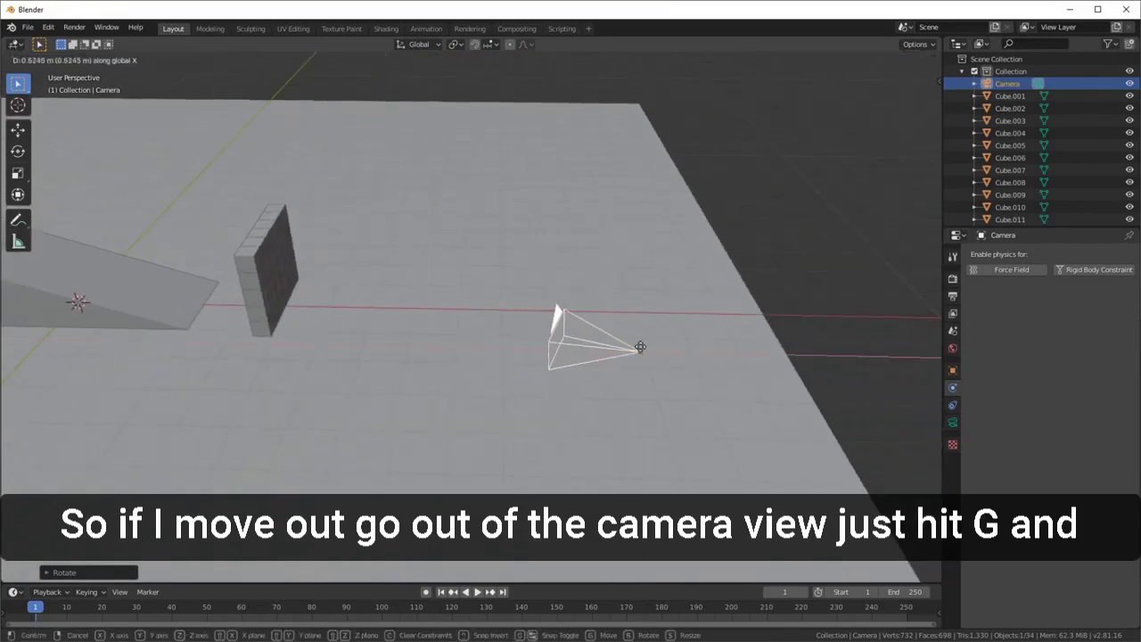
pyautogui.click(700, 352)
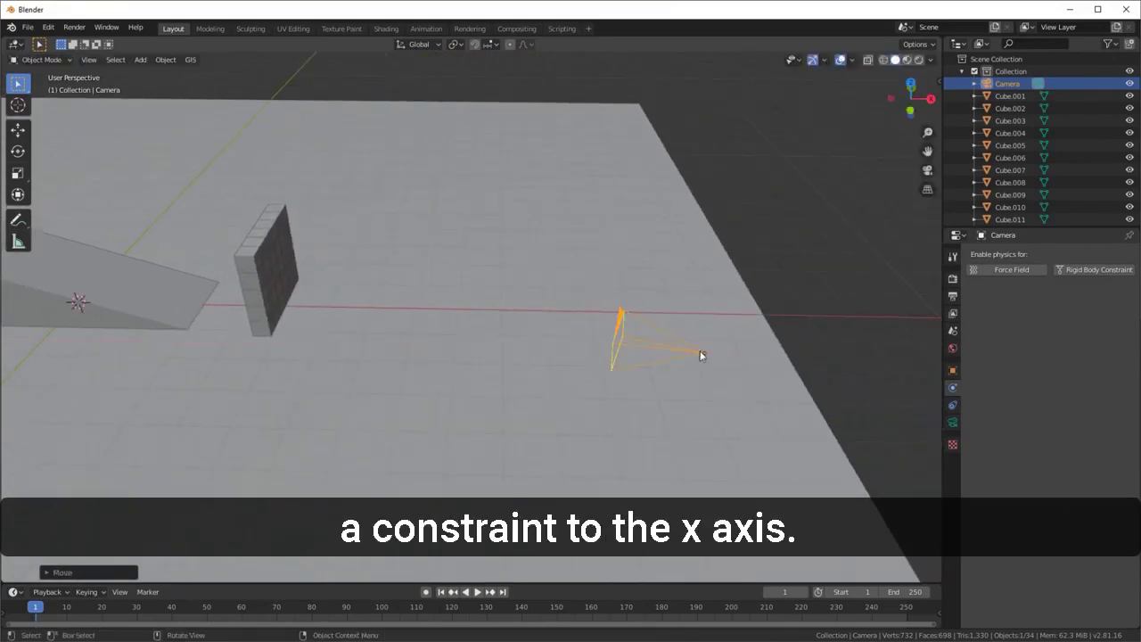
# - Play the simulation through the camera to check the framing, and return to the first frame
pyautogui.press('KP_0')
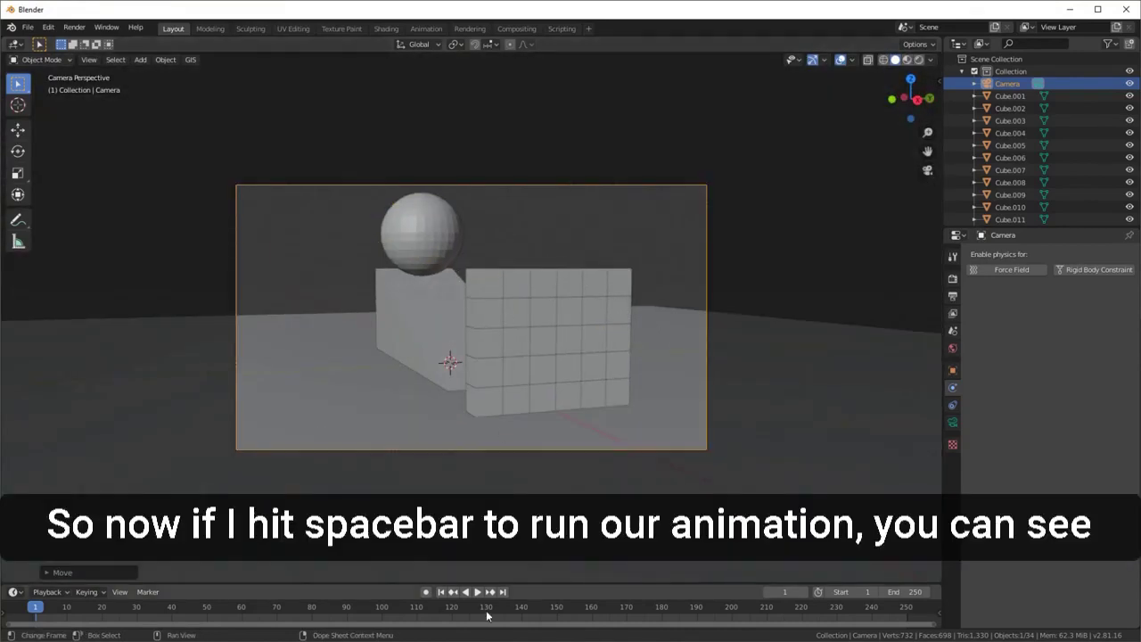
pyautogui.press('space')
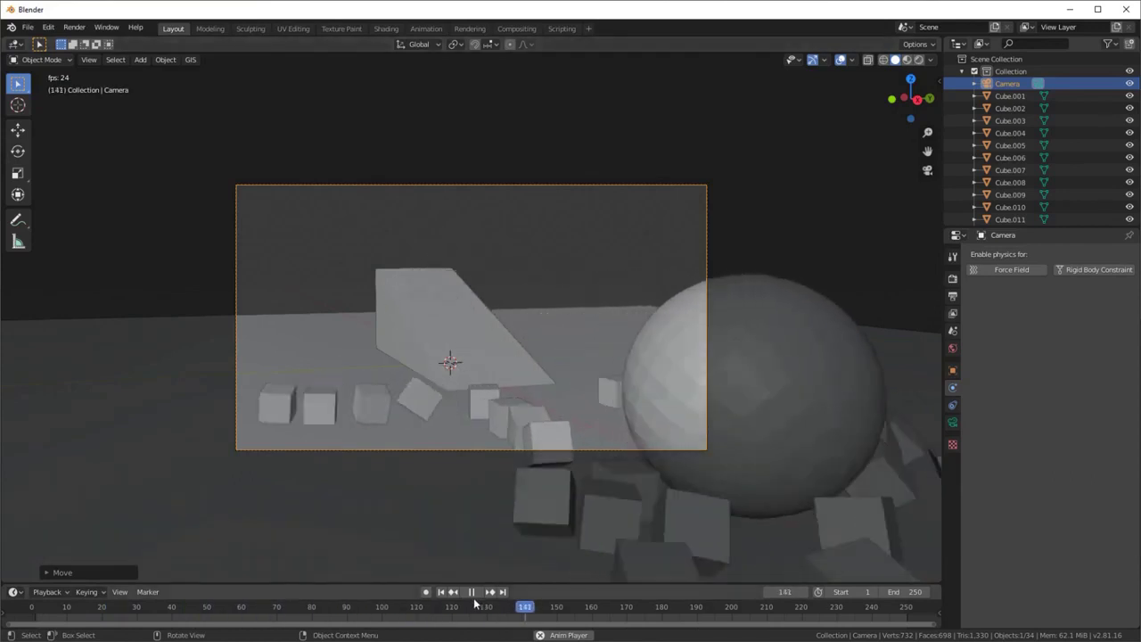
pyautogui.press('space')
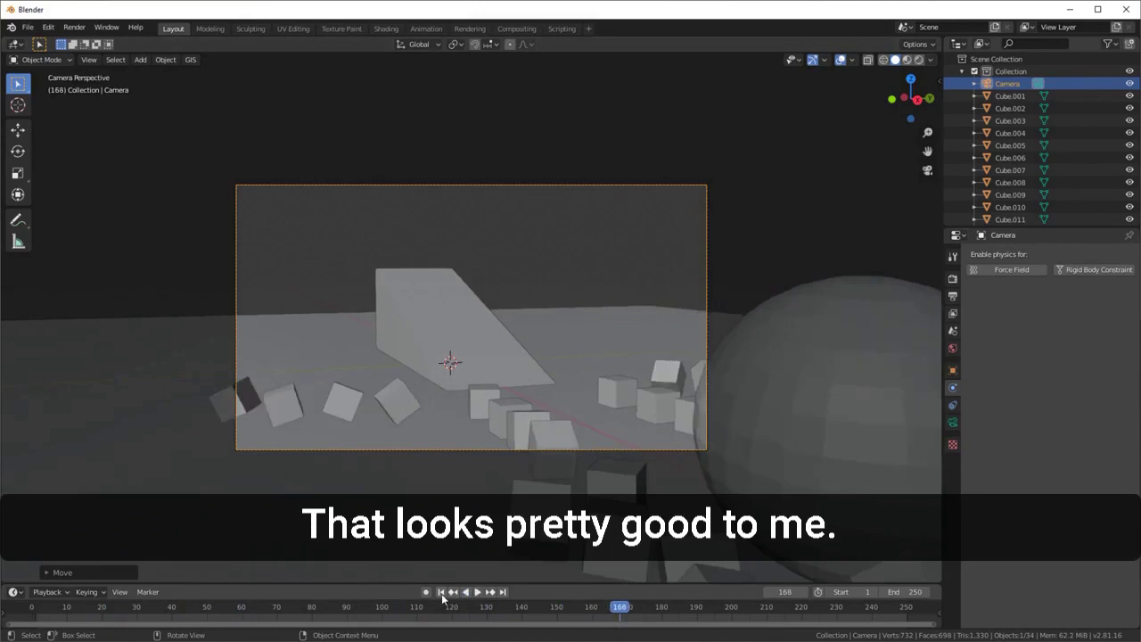
pyautogui.click(441, 592)
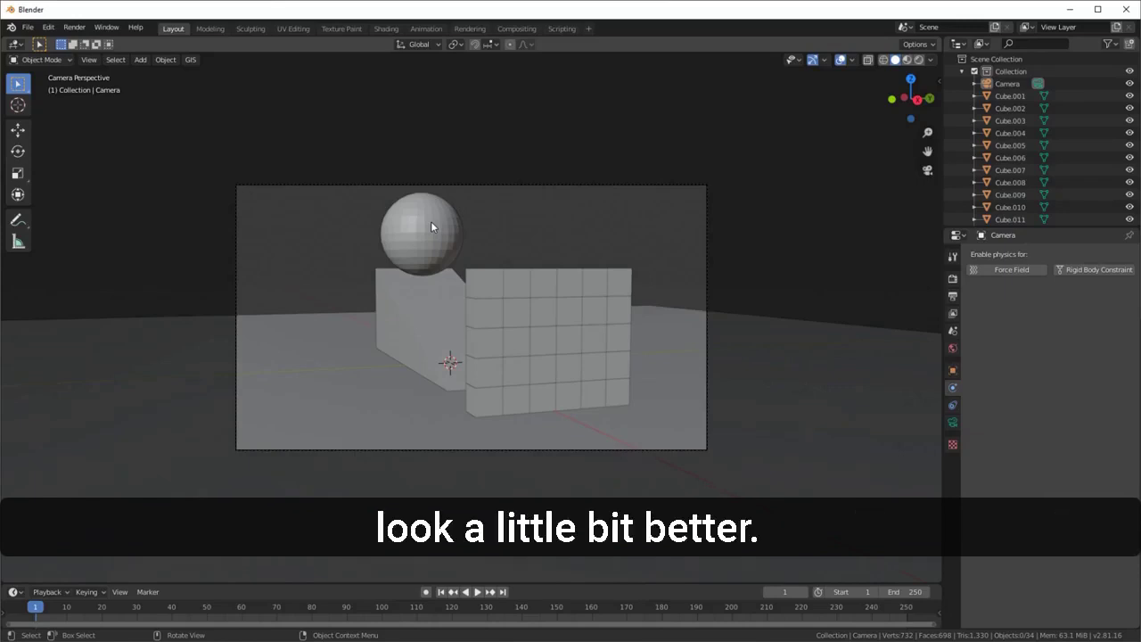
# - Select a cube in the wall and rename the material shared by the cubes as Block
pyautogui.click(484, 285)
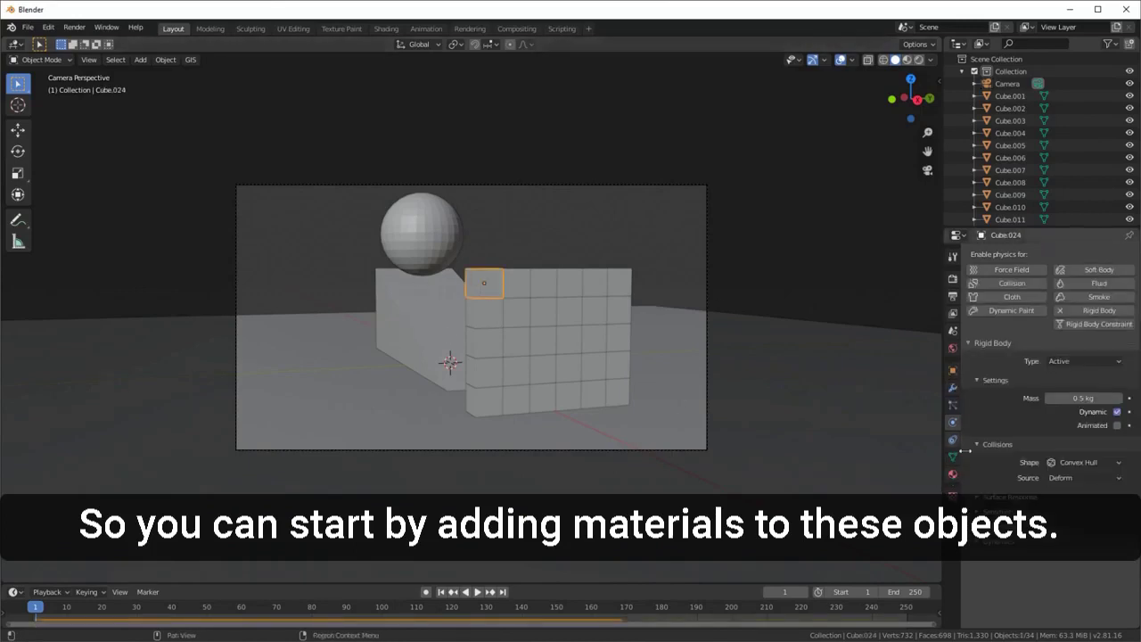
pyautogui.click(952, 476)
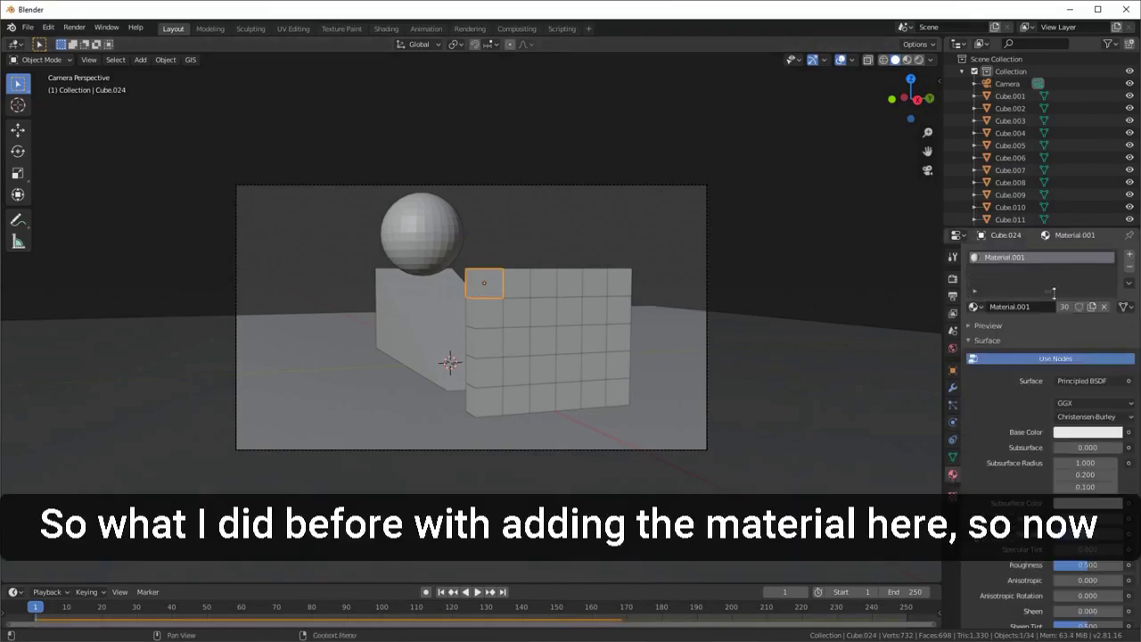
pyautogui.click(549, 285)
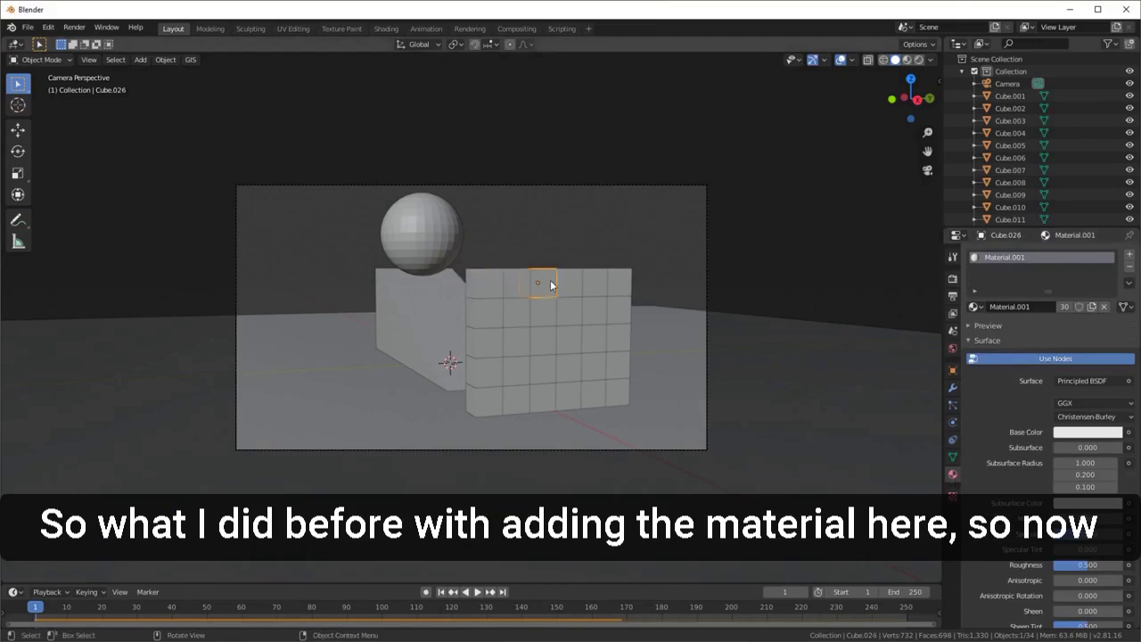
pyautogui.click(543, 316)
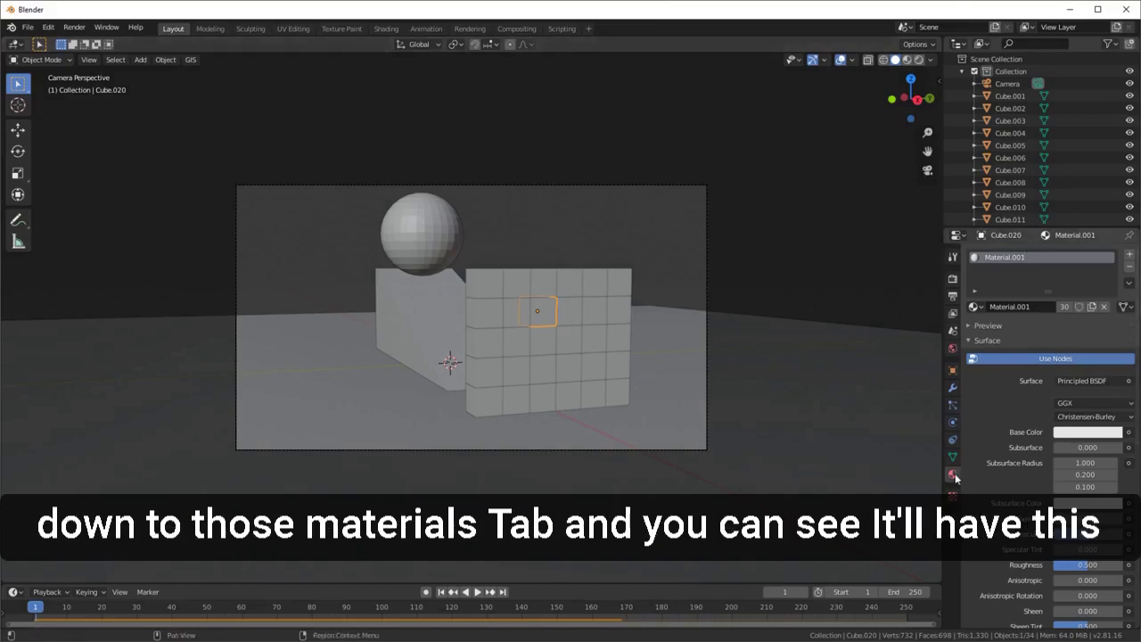
pyautogui.doubleClick(1011, 257)
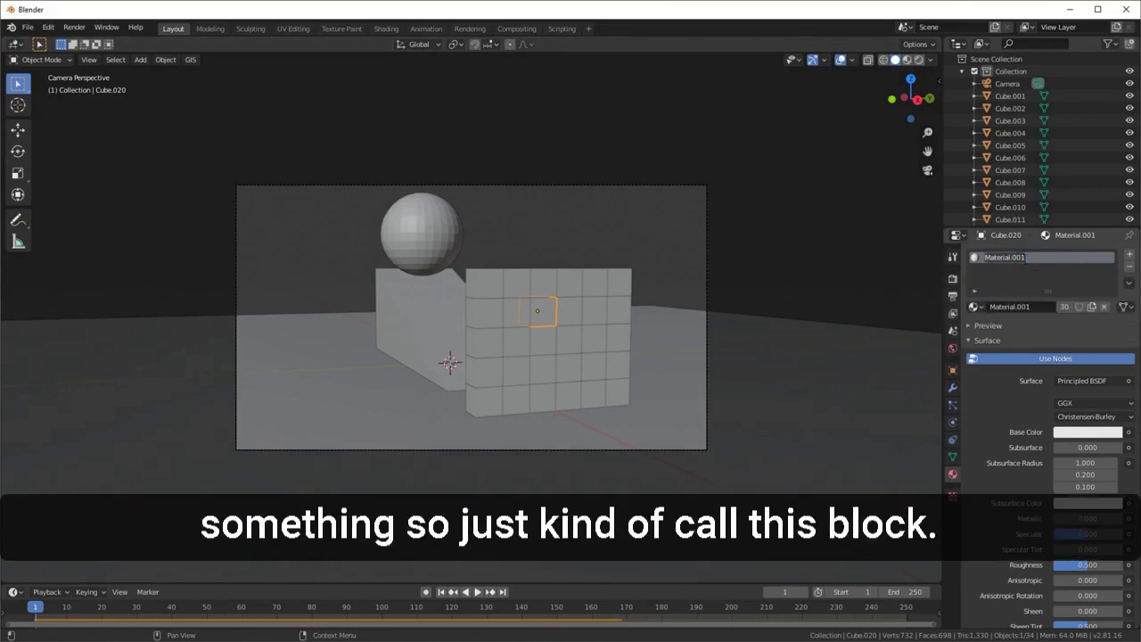
pyautogui.write('Block')
pyautogui.press('Return')
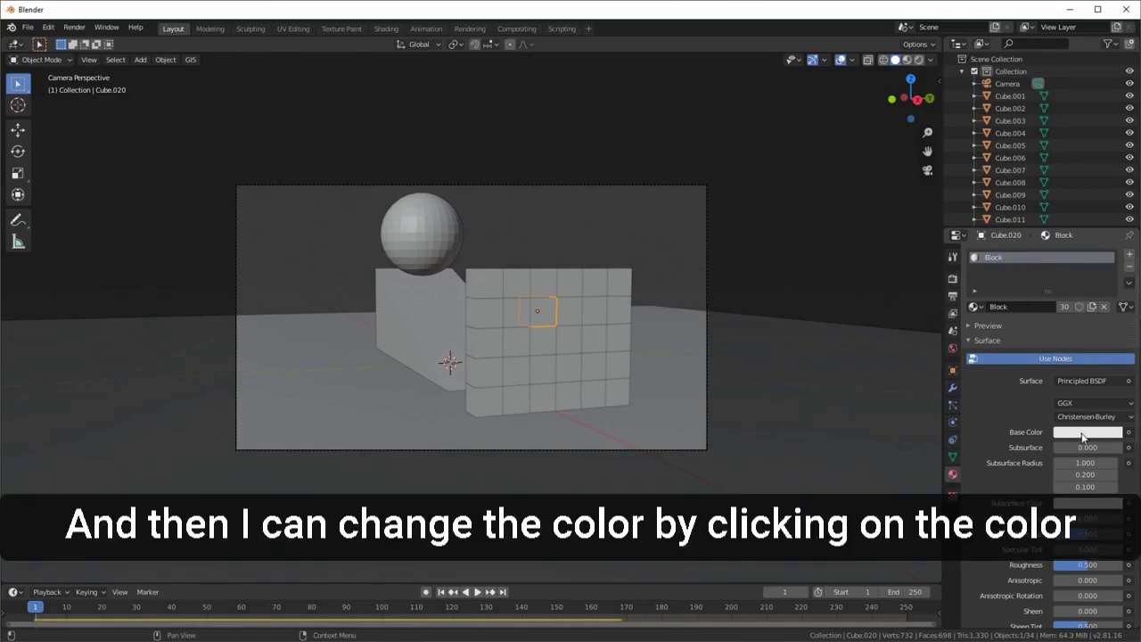
# - Give the Block material a brownish-orange base color and raise its roughness to about 0.816
pyautogui.click(1083, 436)
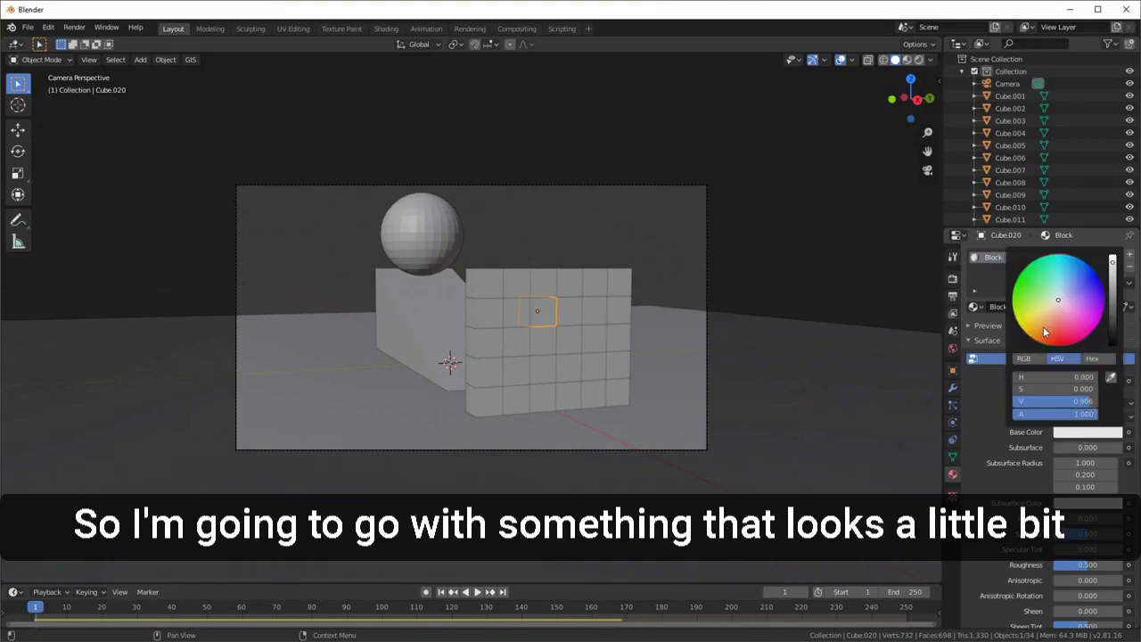
pyautogui.moveTo(1041, 321); pyautogui.dragTo(1044, 322)
pyautogui.scroll(-5, 1043, 320)
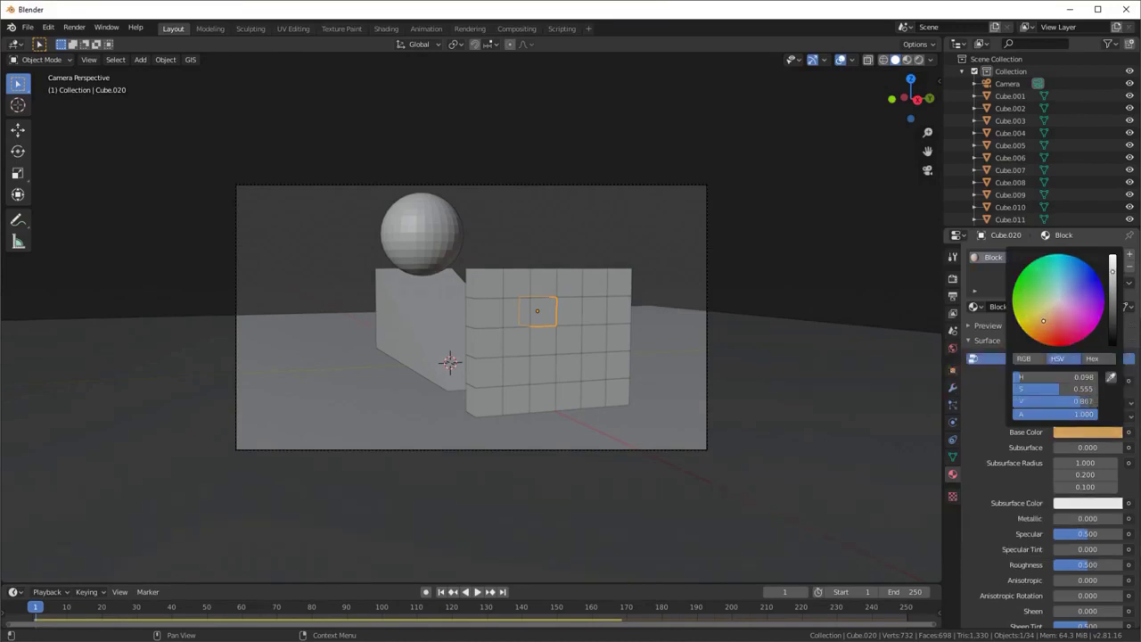
pyautogui.scroll(-3, 1043, 320)
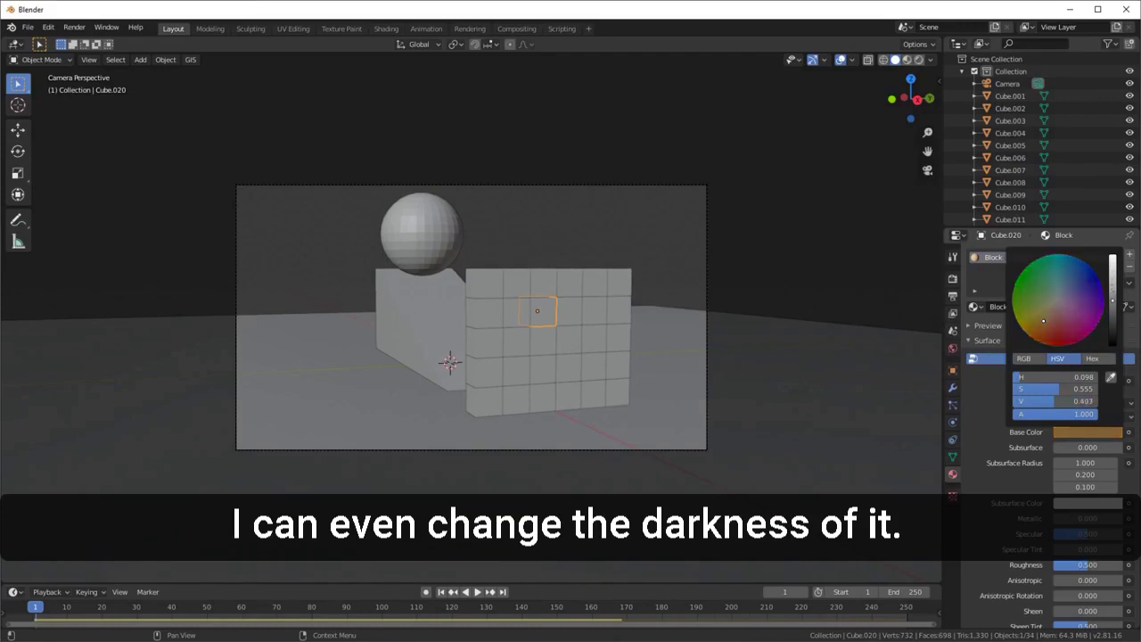
pyautogui.scroll(1, 1042, 320)
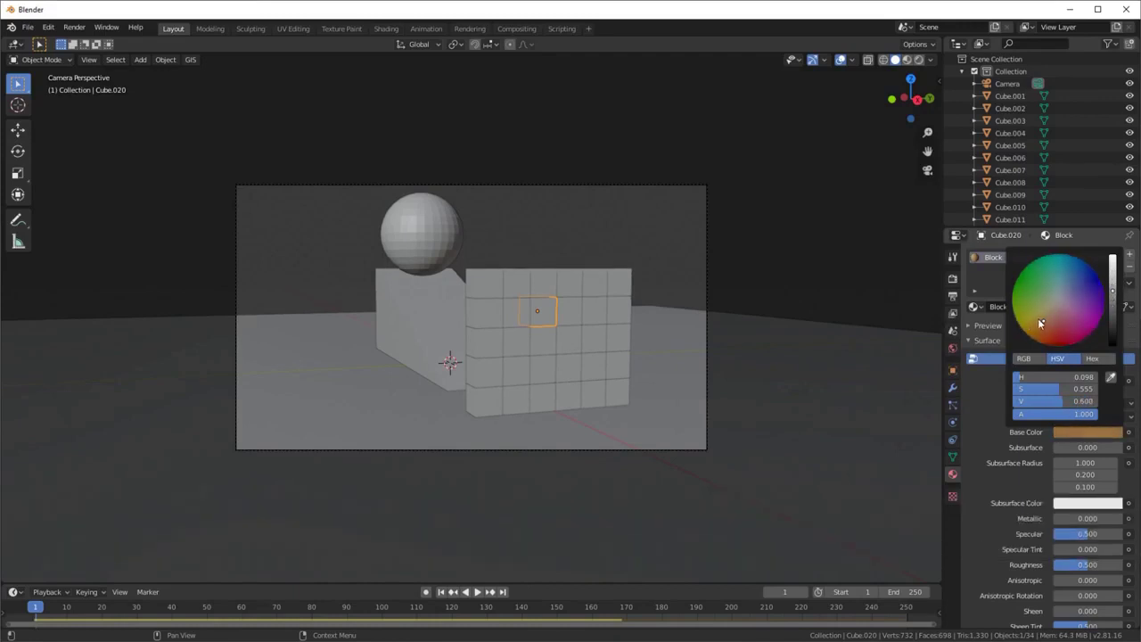
pyautogui.moveTo(1039, 322); pyautogui.dragTo(1045, 331)
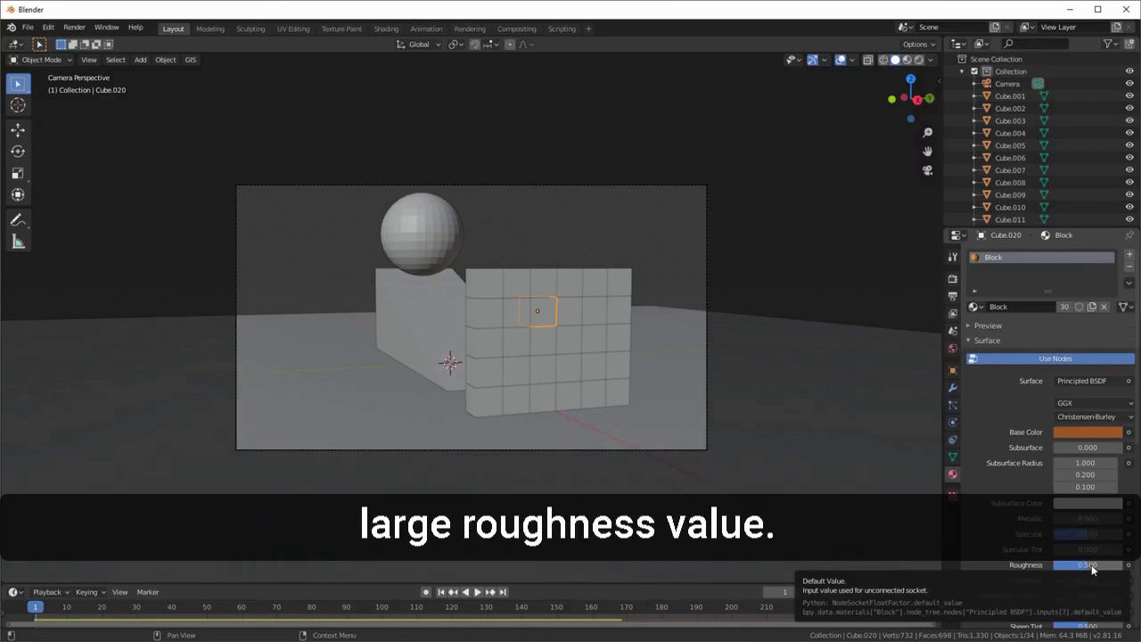
pyautogui.moveTo(1091, 564); pyautogui.dragTo(1118, 564)
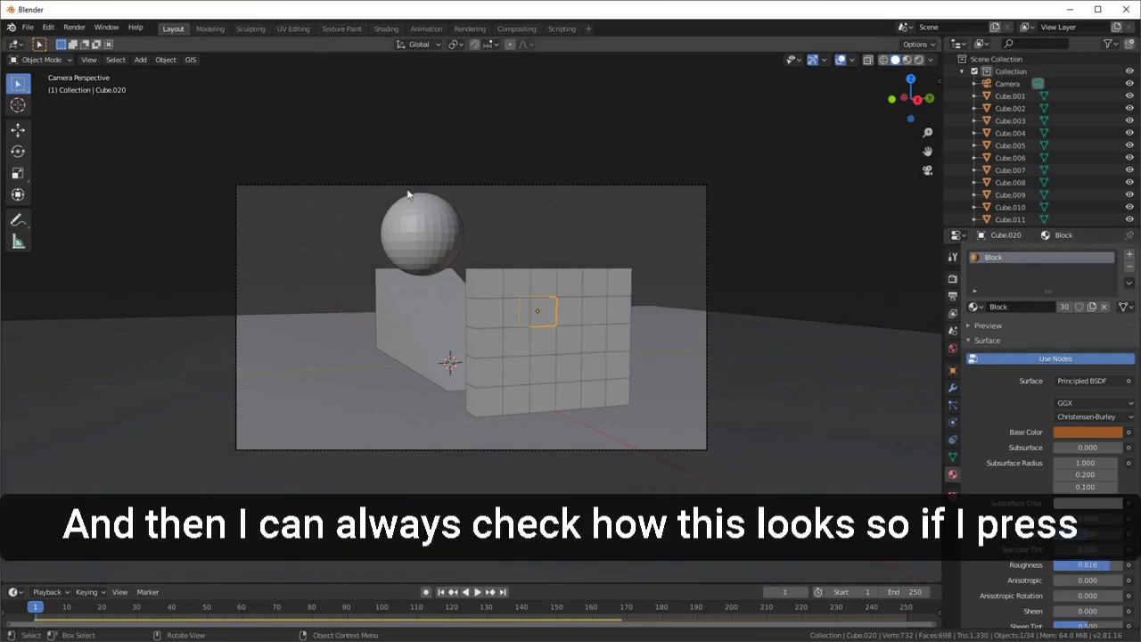
# - Deselect the cube and switch the viewport shading to Material Preview
pyautogui.click(526, 239)
pyautogui.press('z')
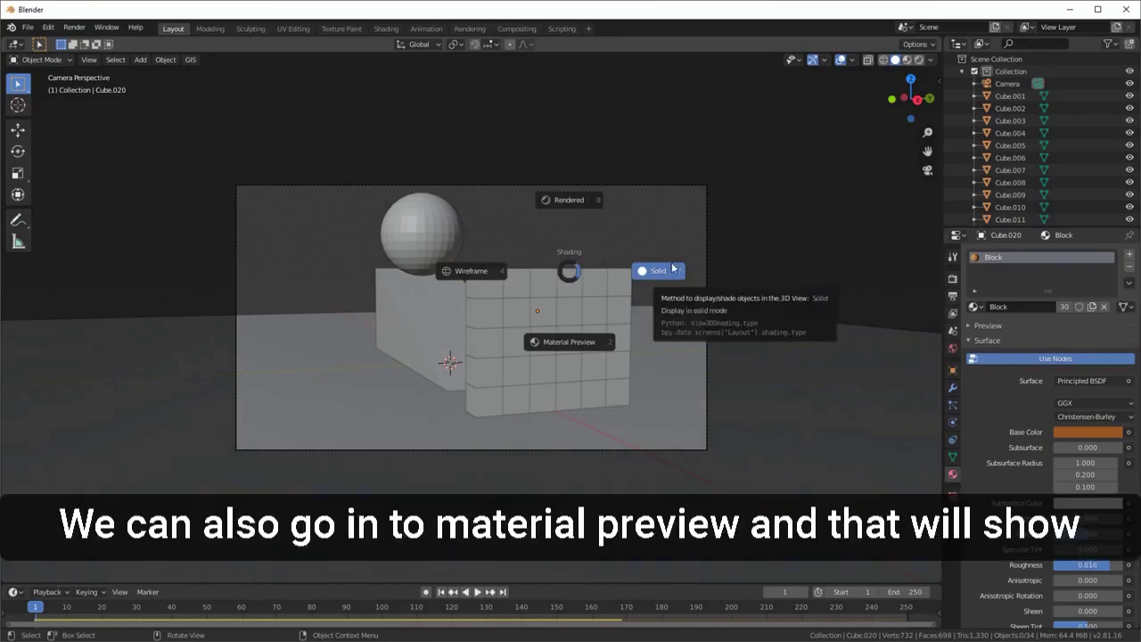
pyautogui.click(560, 346)
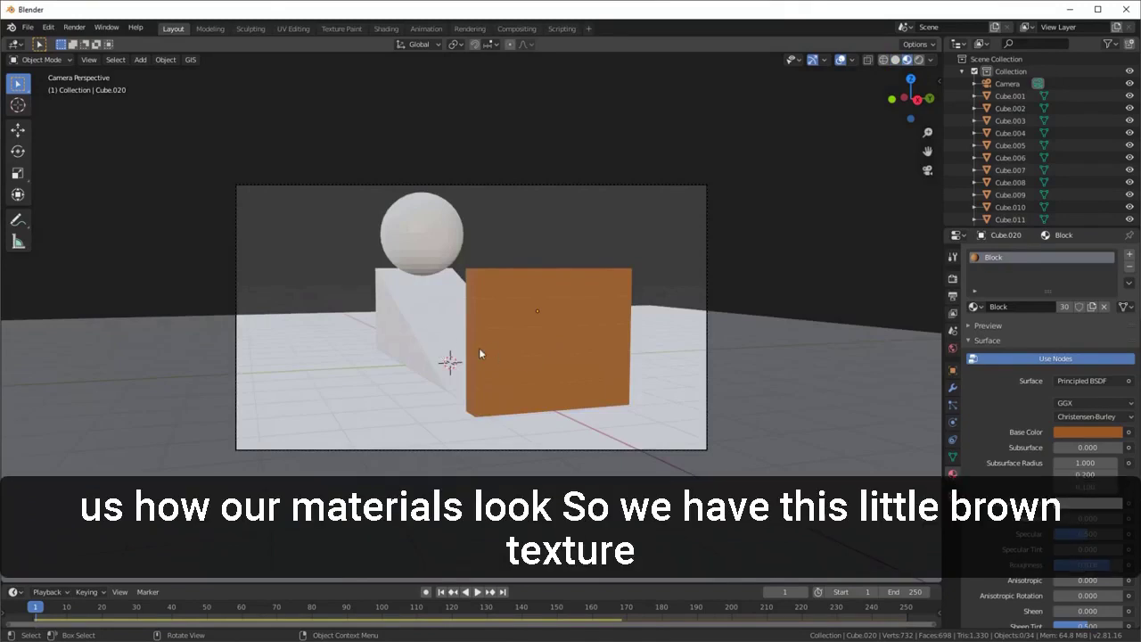
# - Add a new material to the sphere and set its Metallic value to 1.000
pyautogui.moveTo(445, 352); pyautogui.dragTo(565, 345, button='middle')
pyautogui.click(402, 286)
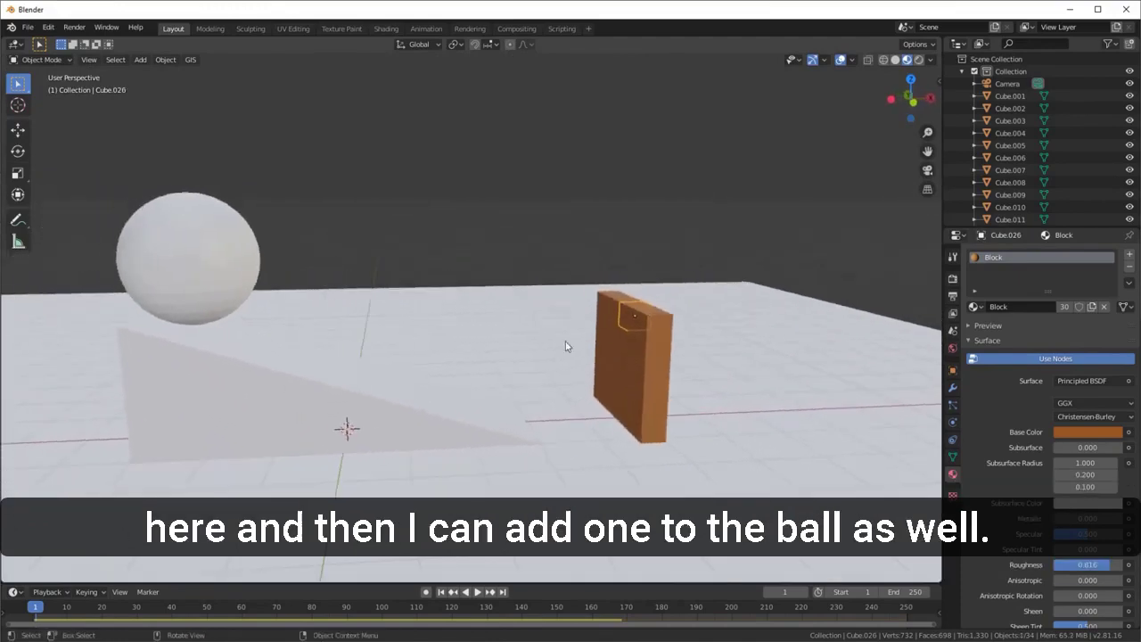
pyautogui.click(203, 237)
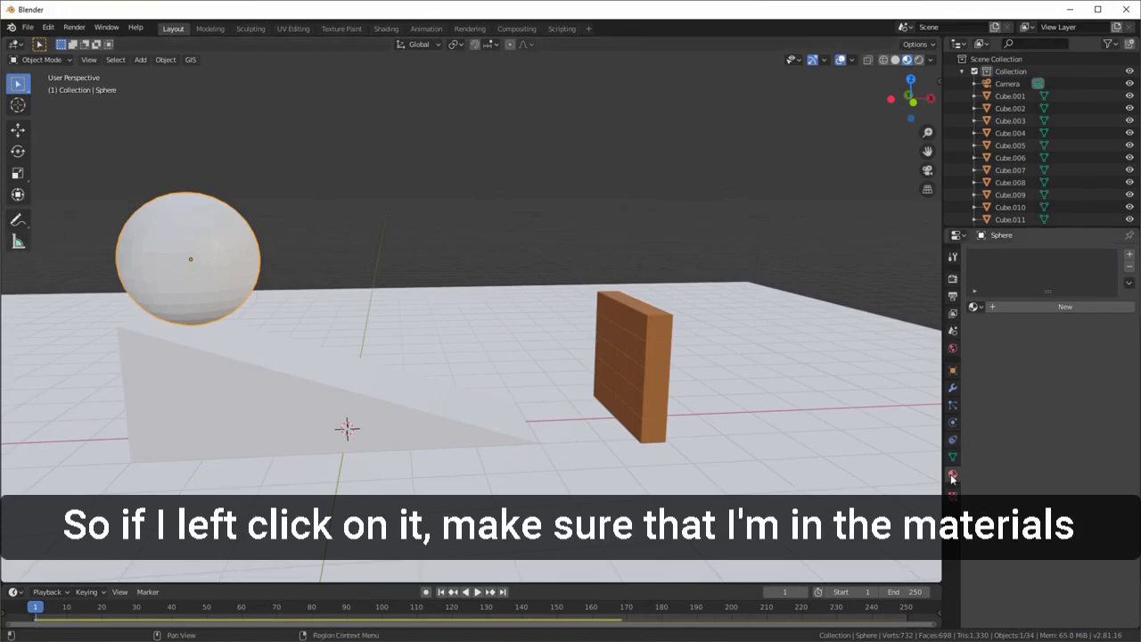
pyautogui.click(1026, 304)
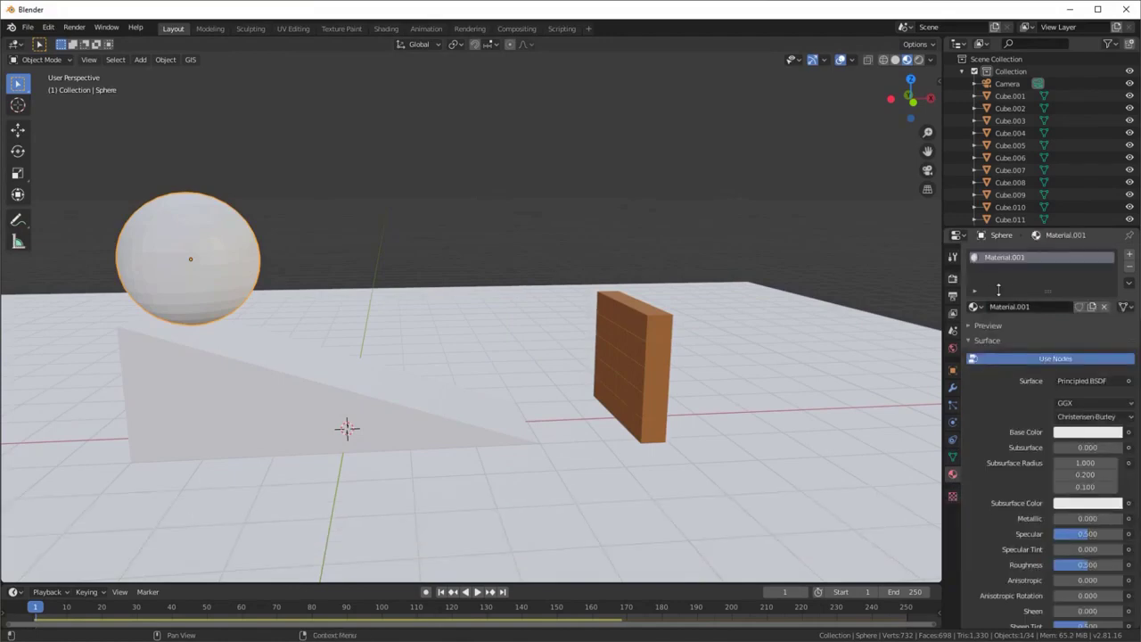
pyautogui.click(1016, 307)
pyautogui.click(1056, 333)
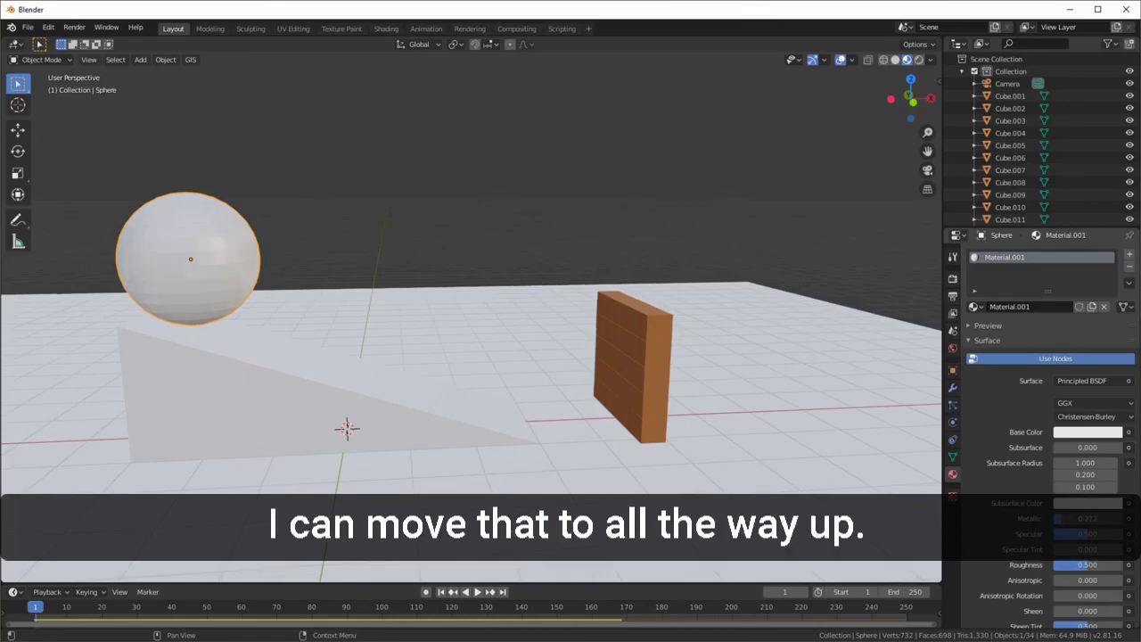
pyautogui.moveTo(1055, 524); pyautogui.dragTo(1121, 524)
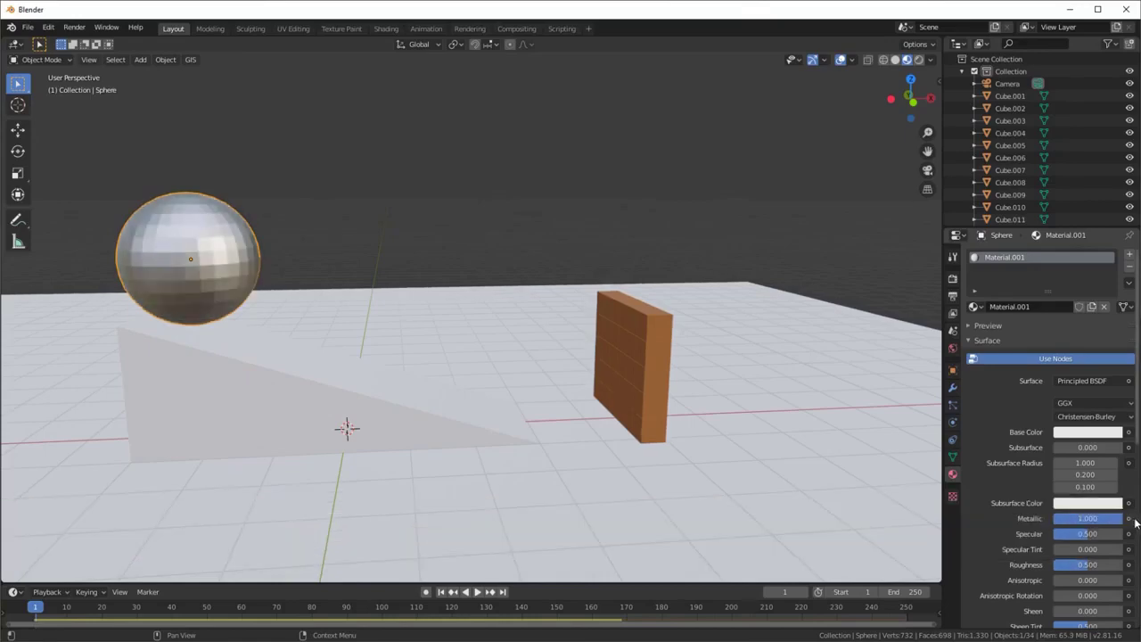
# - Darken the base color of the sphere's metallic material to a medium gray
pyautogui.click(1088, 433)
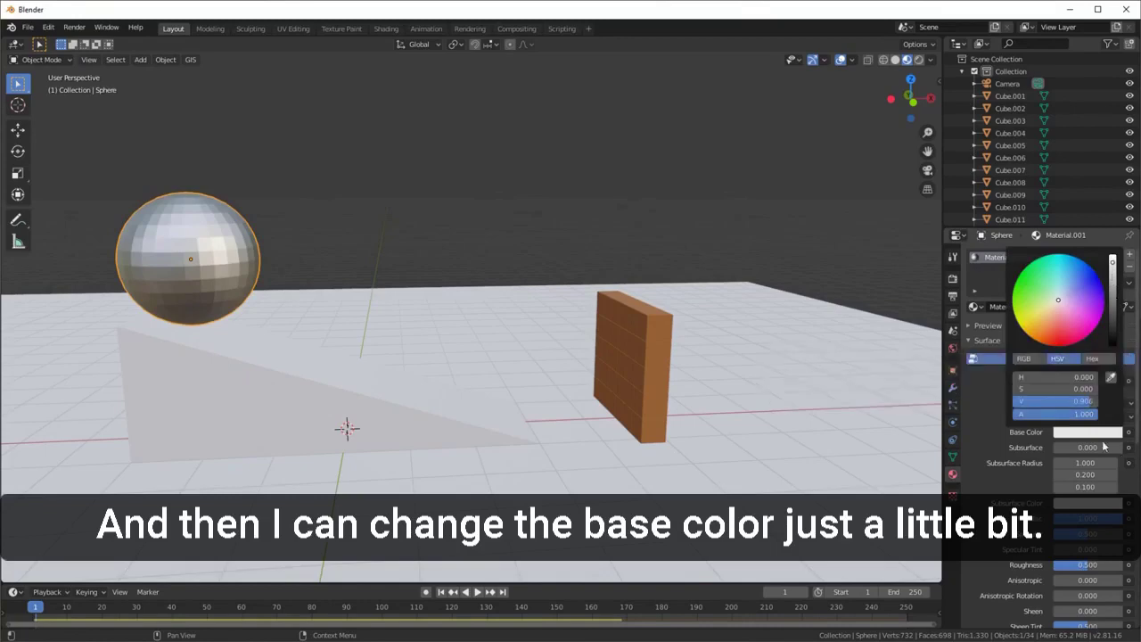
pyautogui.click(1088, 433)
pyautogui.click(1112, 286)
pyautogui.moveTo(1112, 286); pyautogui.dragTo(1116, 296)
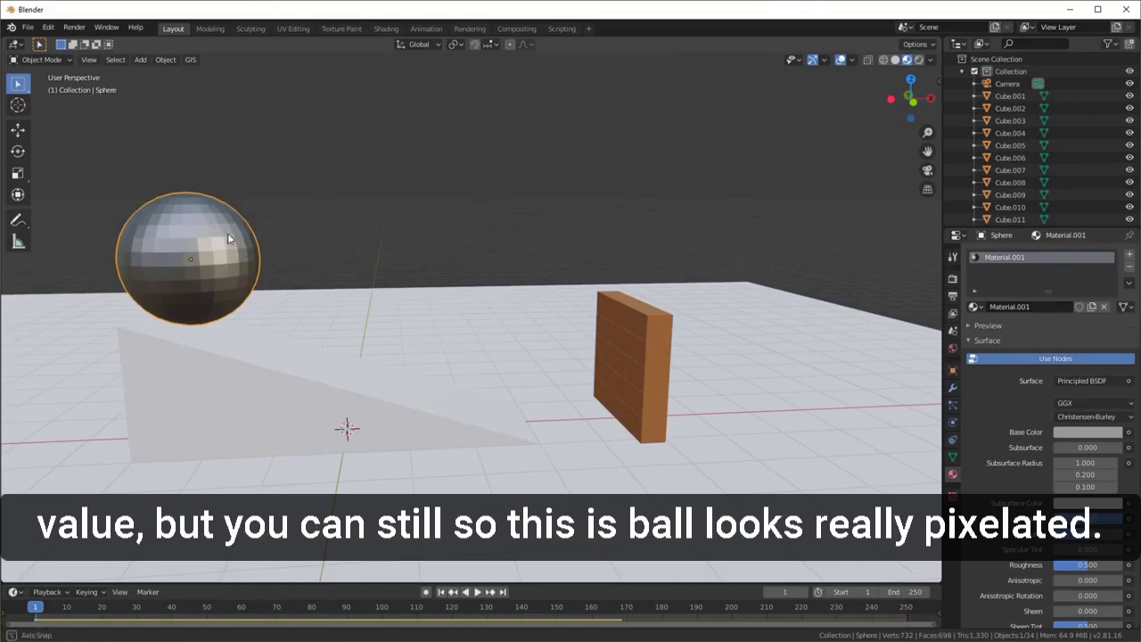
# - Apply Shade Smooth to the sphere to remove its faceted look
pyautogui.moveTo(227, 233); pyautogui.dragTo(279, 235, button='middle')
pyautogui.moveTo(138, 256); pyautogui.dragTo(410, 288, button='middle')
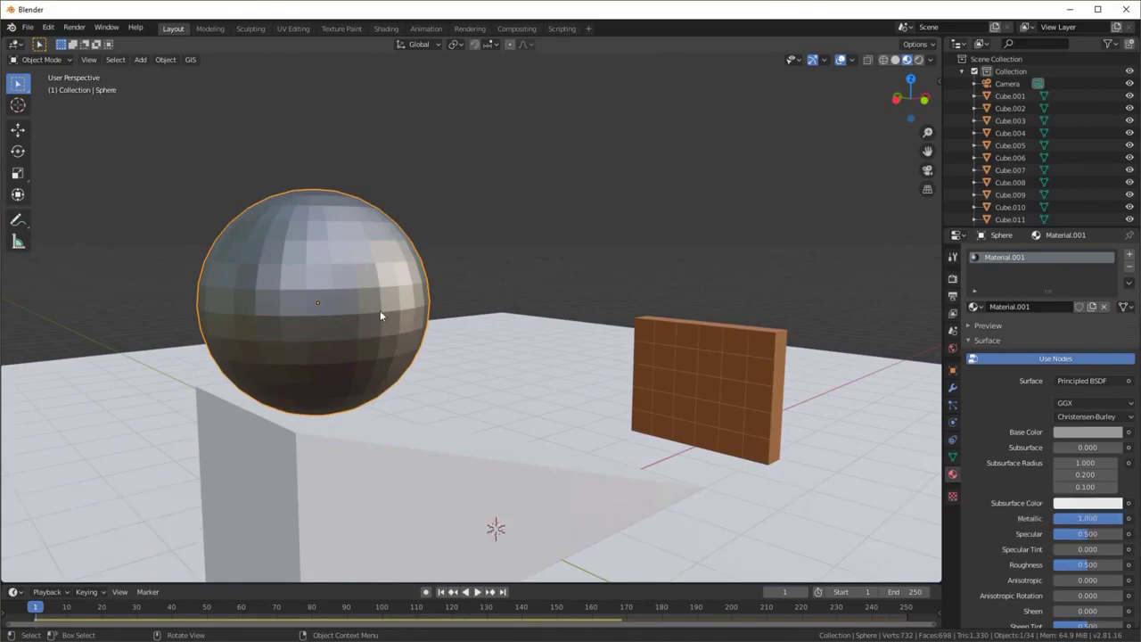
pyautogui.rightClick(371, 244)
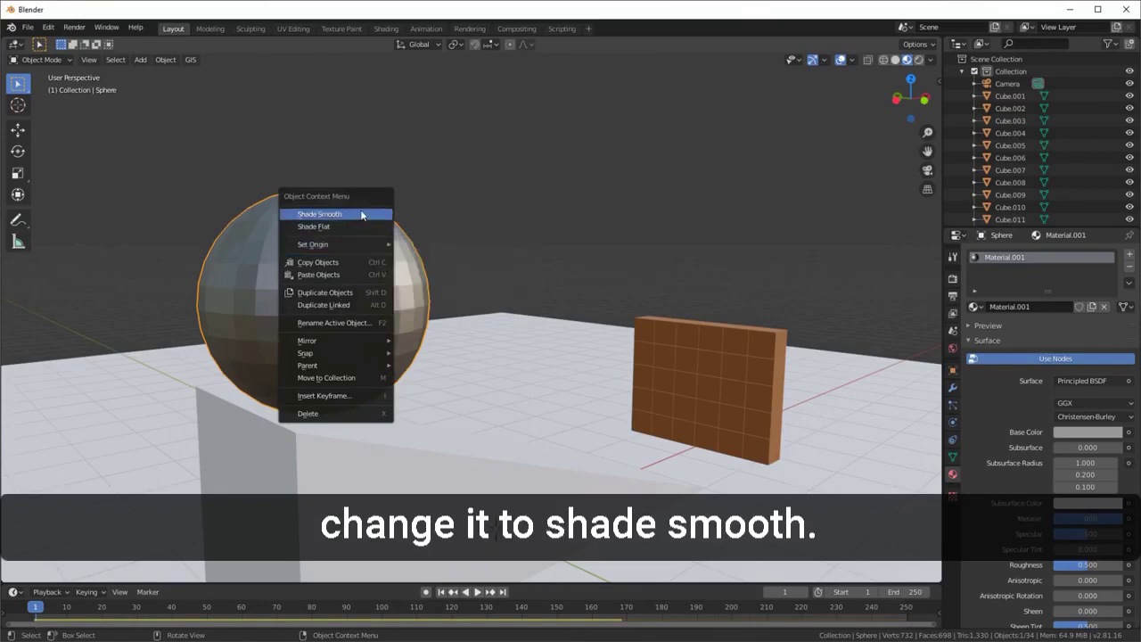
pyautogui.click(340, 217)
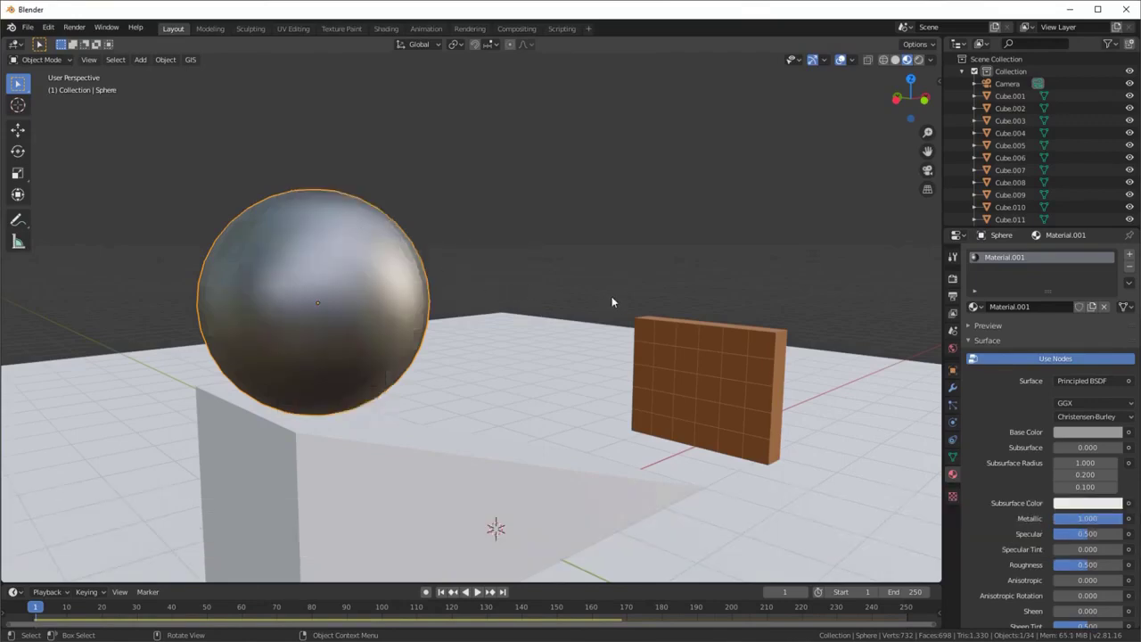
# - Add a new material to the ground plane and darken its base color to nearly black
pyautogui.moveTo(611, 296); pyautogui.dragTo(395, 306, button='middle')
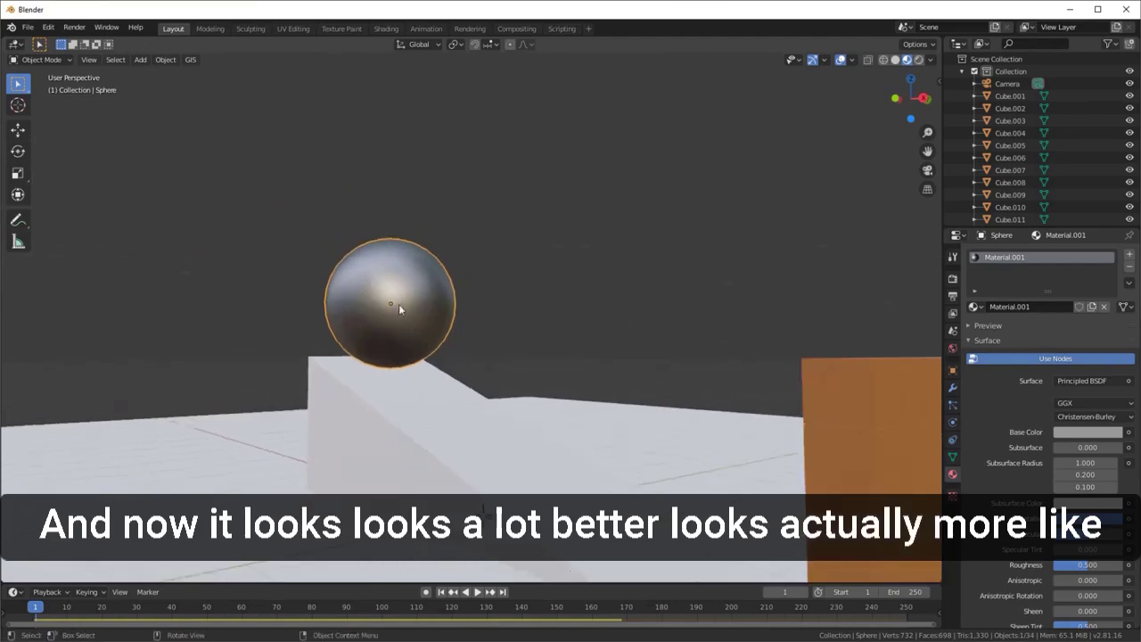
pyautogui.moveTo(446, 255); pyautogui.dragTo(454, 269, button='middle')
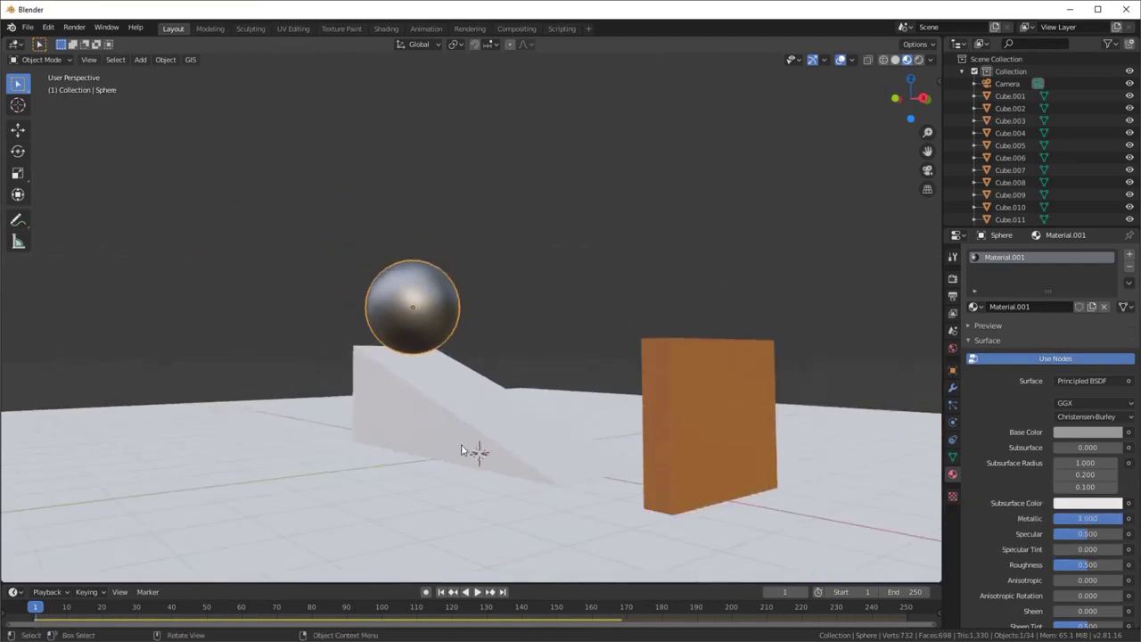
pyautogui.moveTo(415, 334); pyautogui.dragTo(522, 295, button='middle')
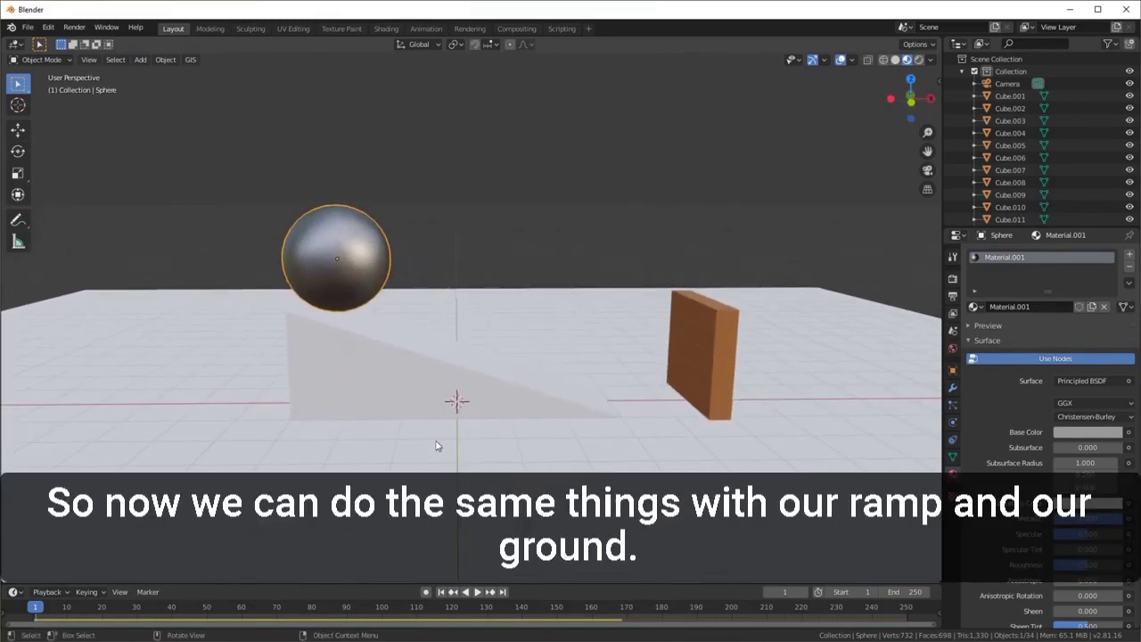
pyautogui.click(372, 356)
pyautogui.click(504, 462)
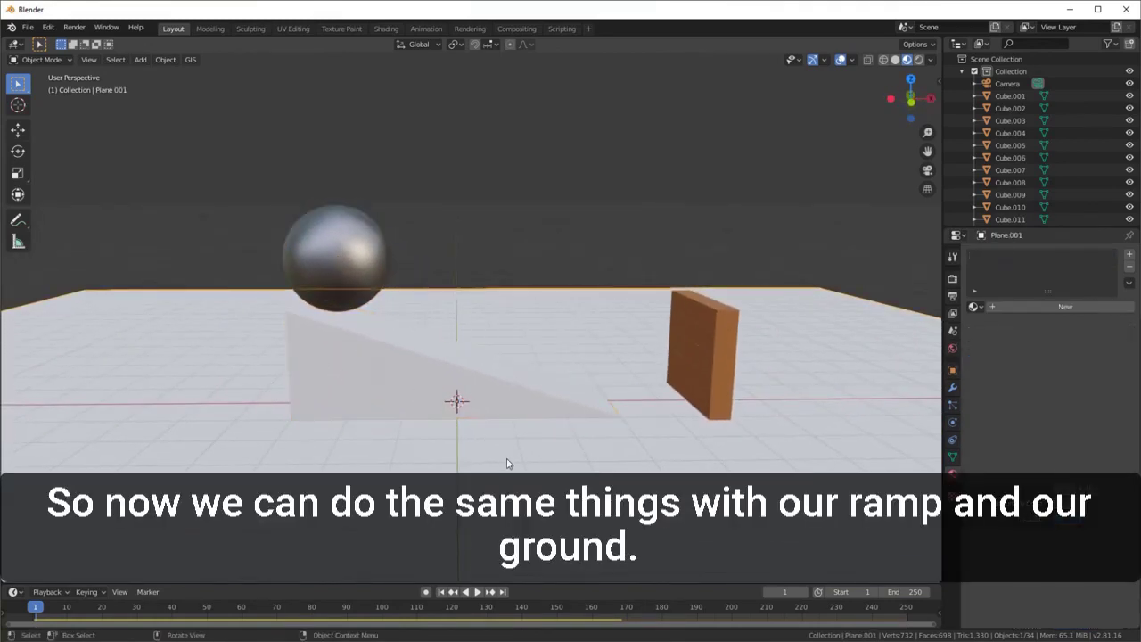
pyautogui.click(1067, 306)
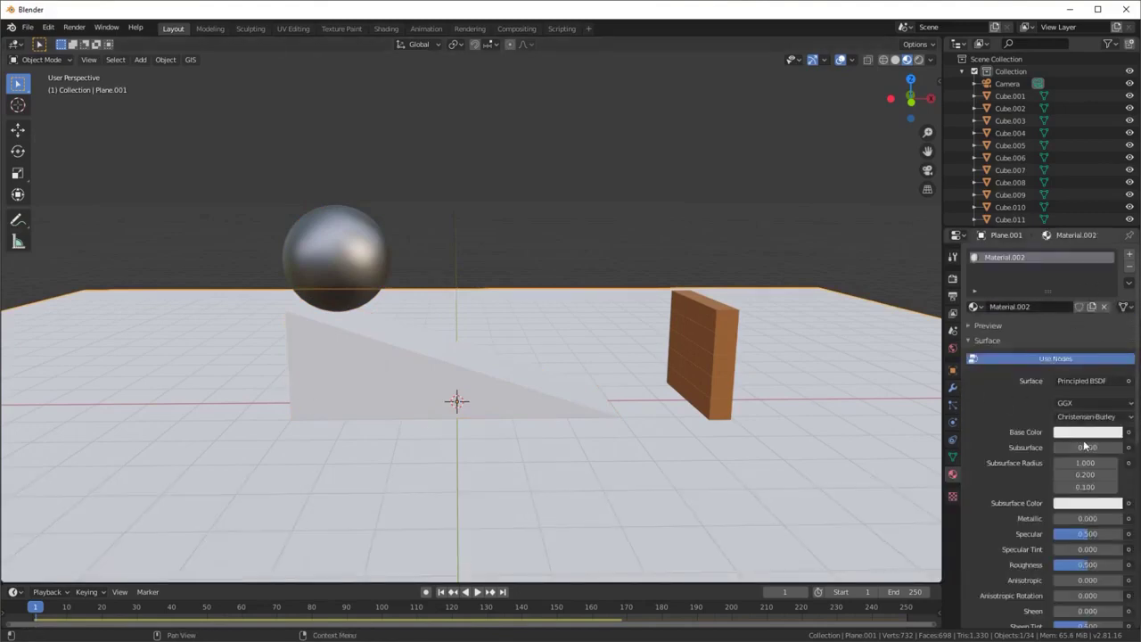
pyautogui.click(1080, 432)
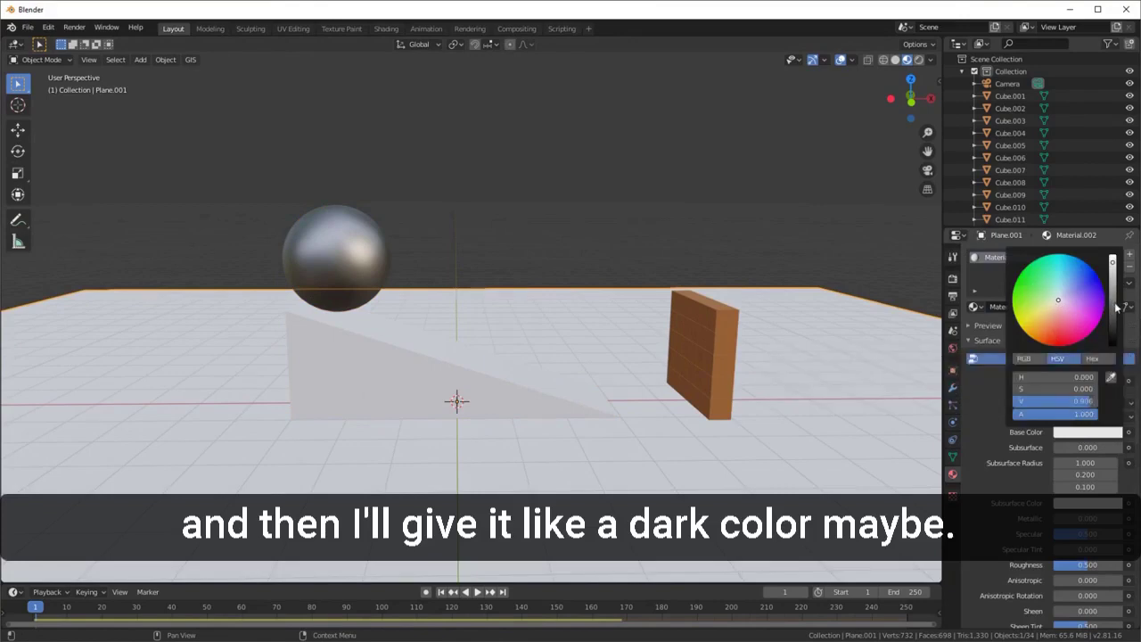
pyautogui.moveTo(1112, 305); pyautogui.dragTo(1112, 334)
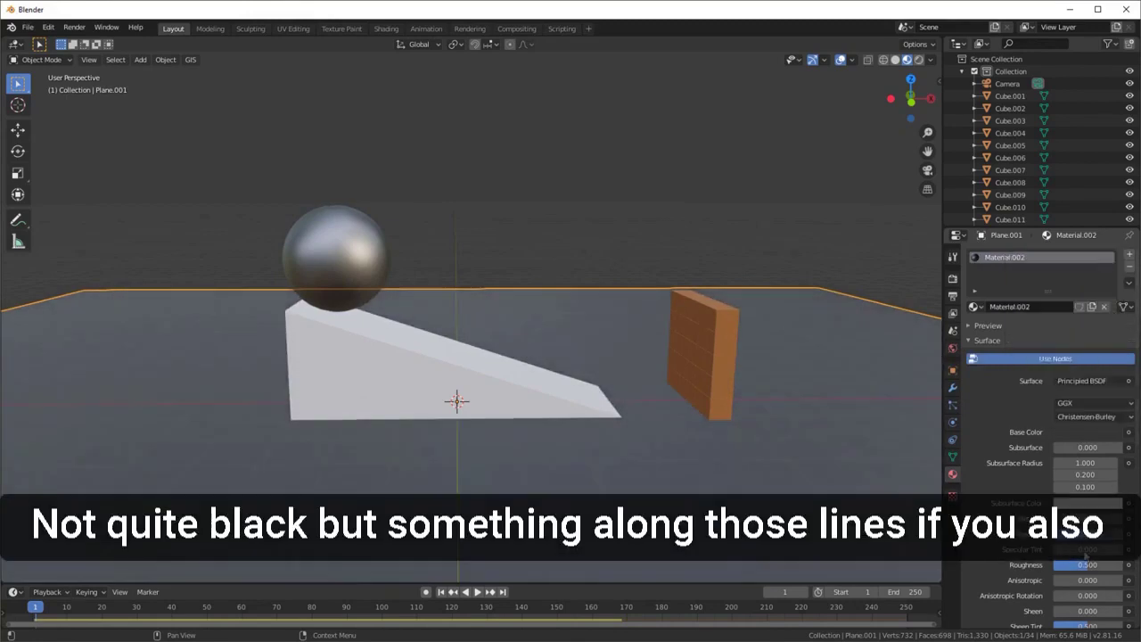
# - Set the Roughness of the ground plane's material to 0.684 and assign that same material, Material.002, to the ramp
pyautogui.moveTo(1087, 564); pyautogui.dragTo(1100, 564)
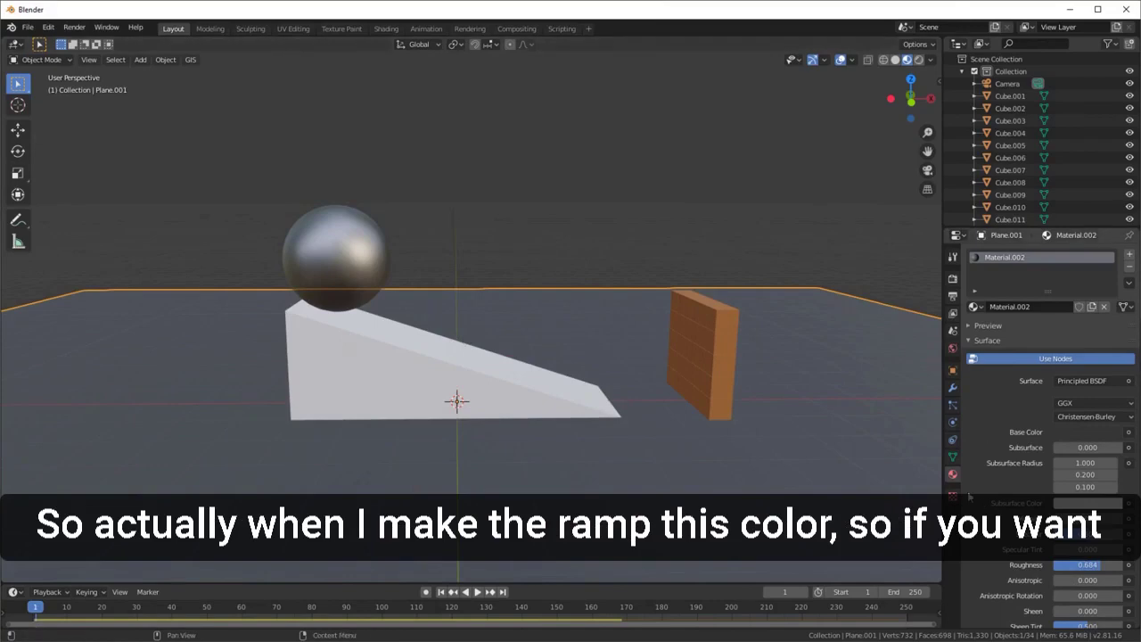
pyautogui.click(383, 380)
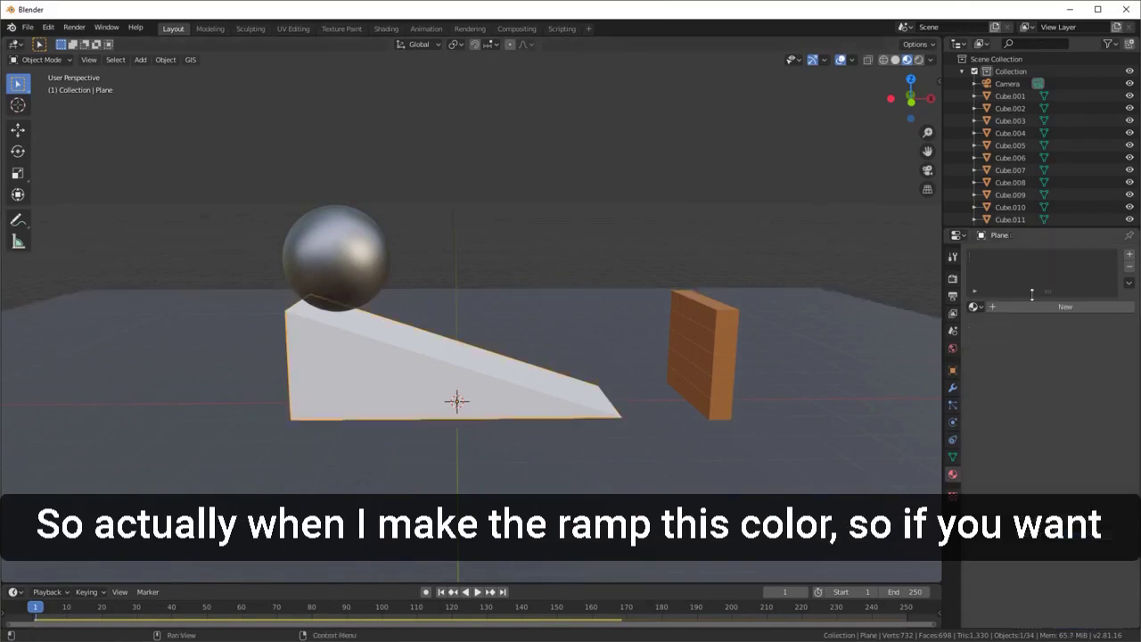
pyautogui.click(974, 307)
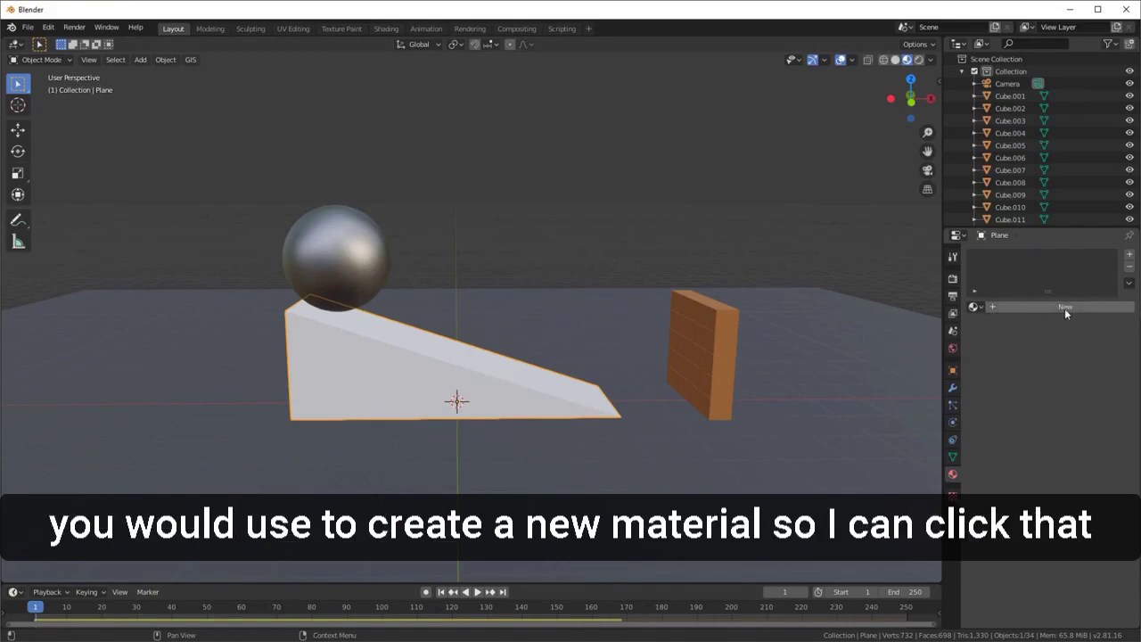
pyautogui.click(981, 306)
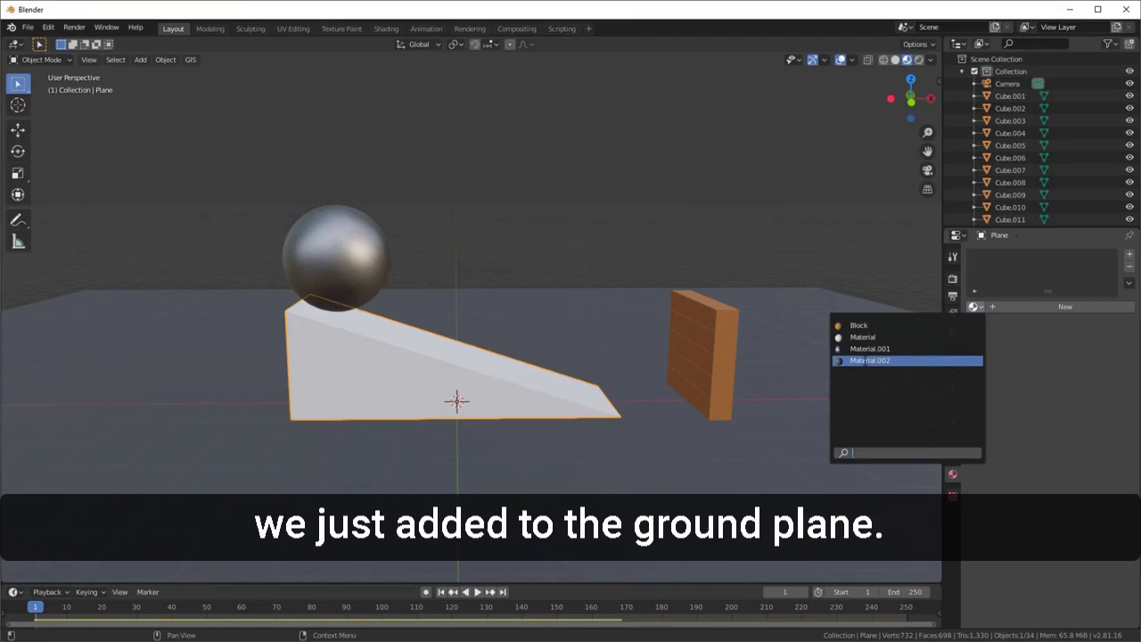
pyautogui.click(864, 360)
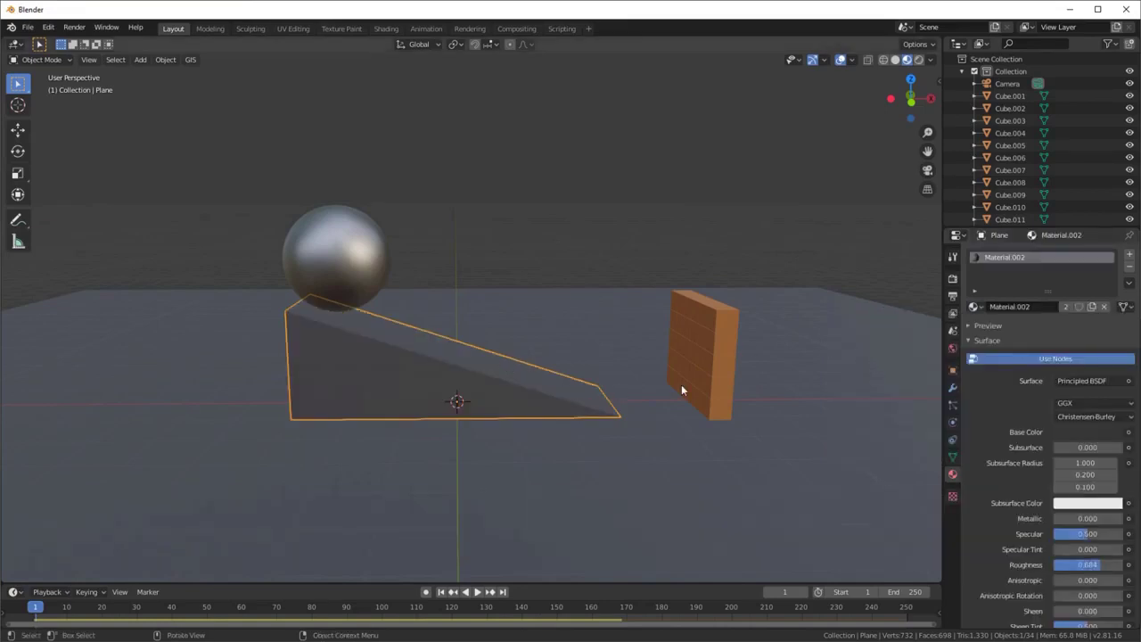
# - Try a green base color on the material shared by the ramp and ground plane, and return it to gray
pyautogui.click(610, 456)
pyautogui.click(511, 387)
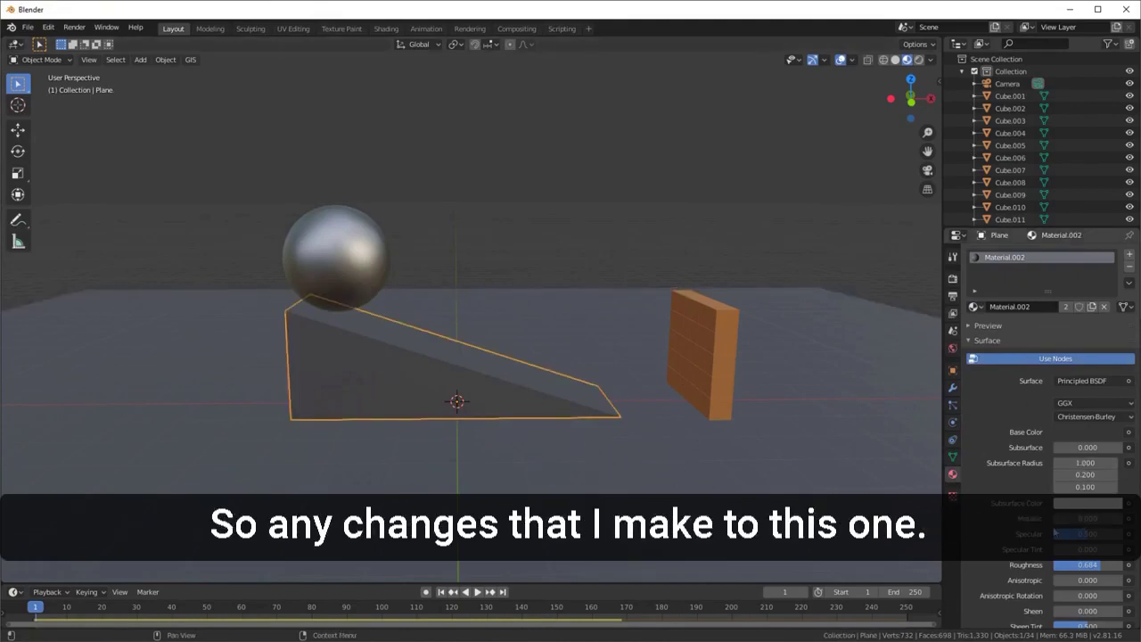
pyautogui.click(1082, 433)
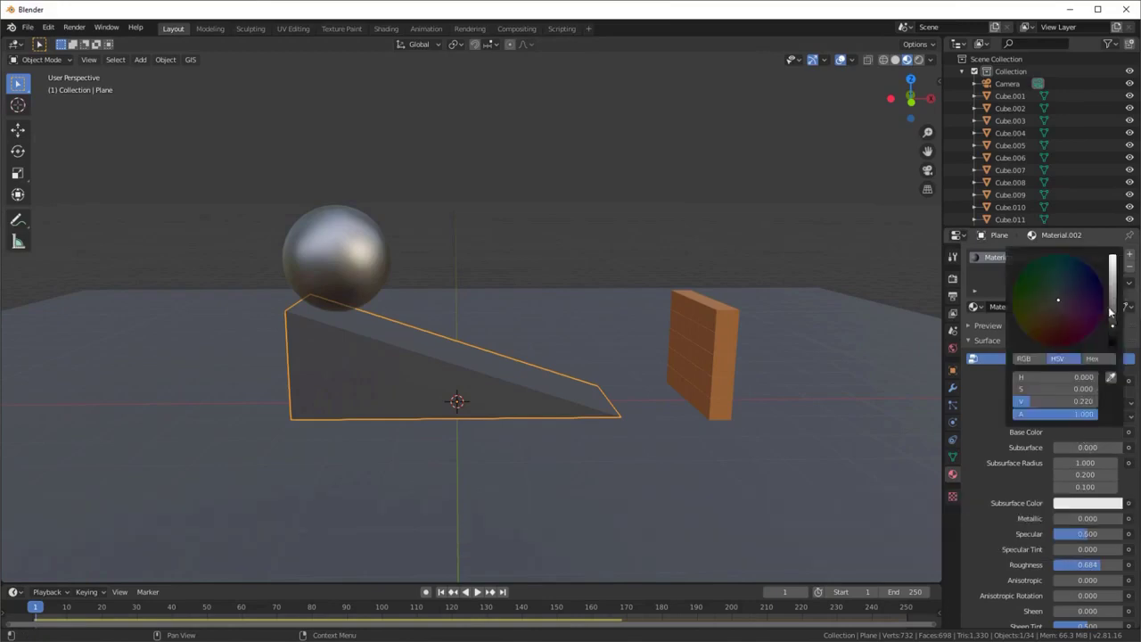
pyautogui.click(1039, 281)
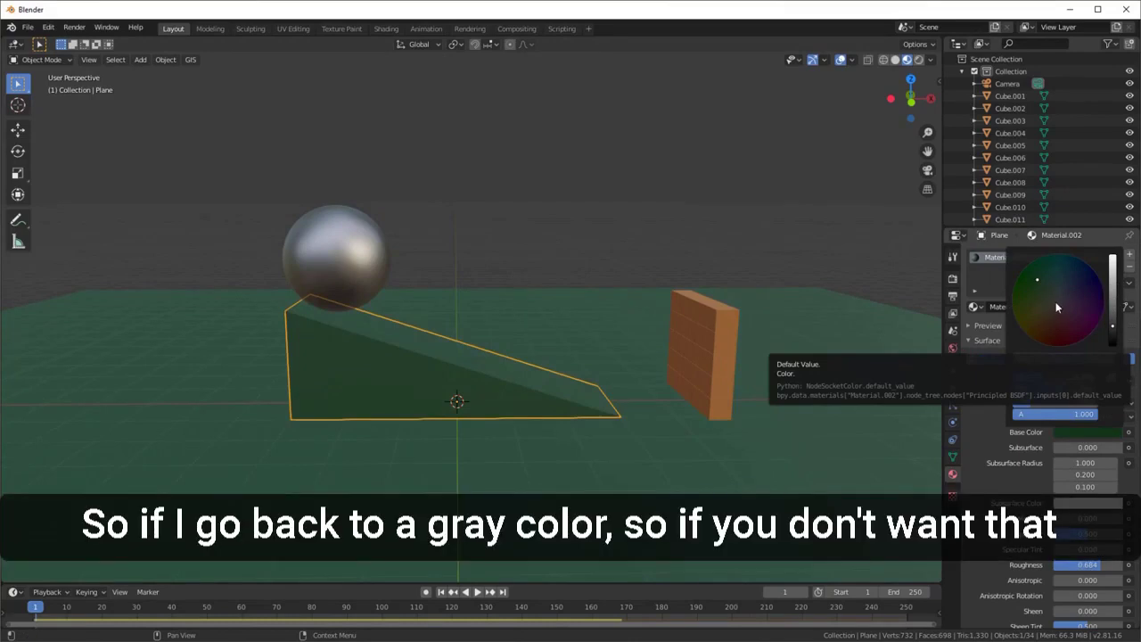
pyautogui.click(1056, 303)
pyautogui.click(1056, 302)
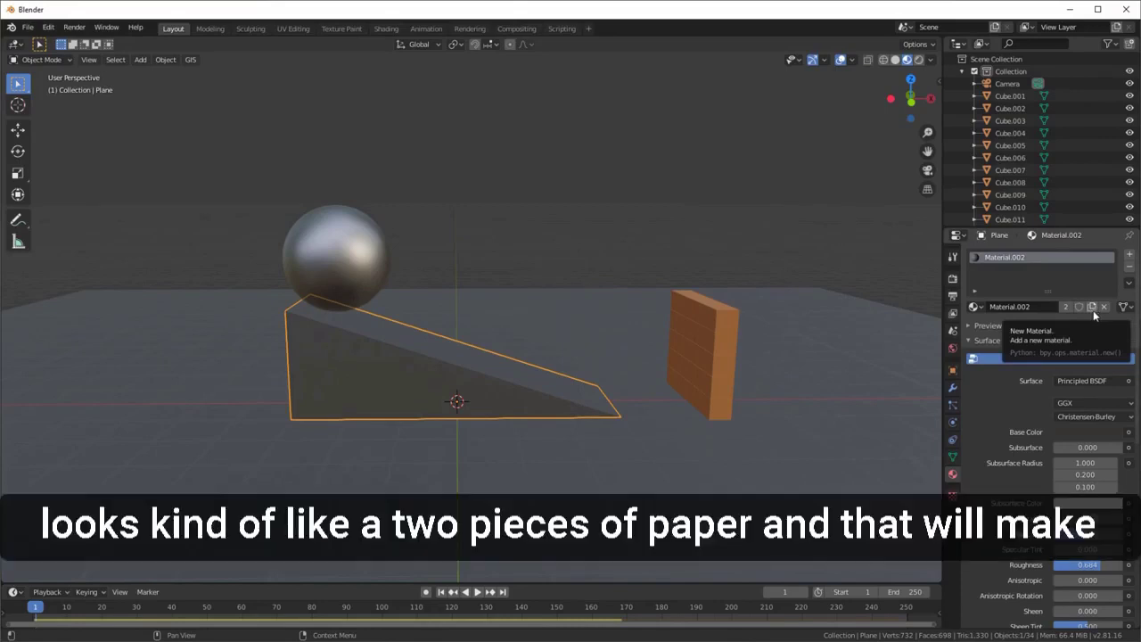
# - Make the ramp's material an independent copy, try a green base color on it, and return it to dark gray
pyautogui.click(1092, 306)
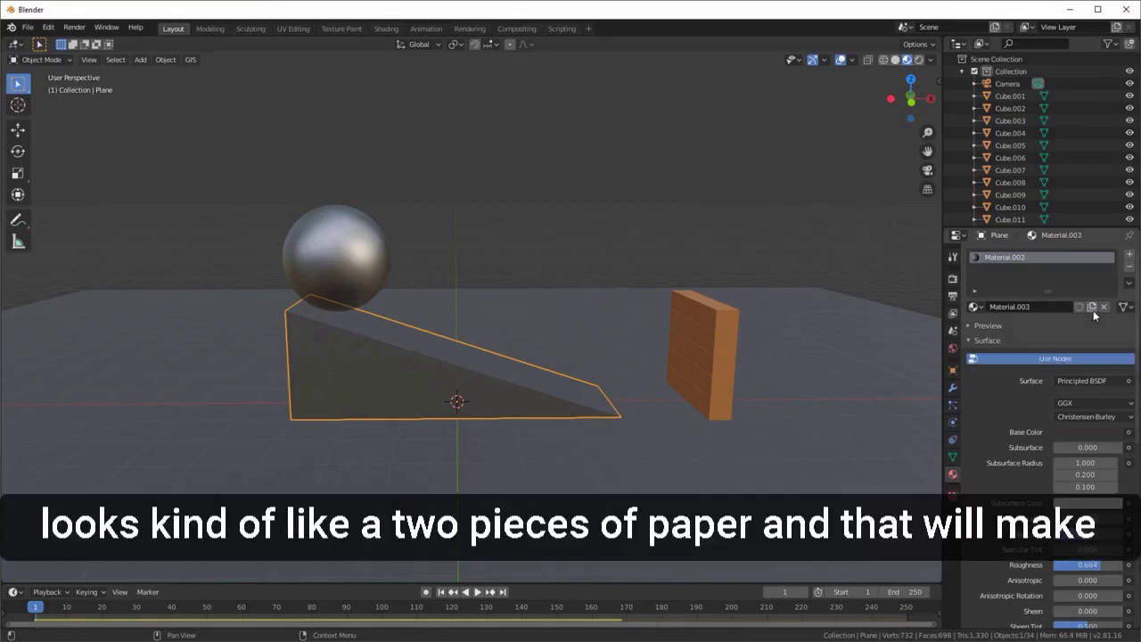
pyautogui.click(1082, 433)
pyautogui.click(1044, 288)
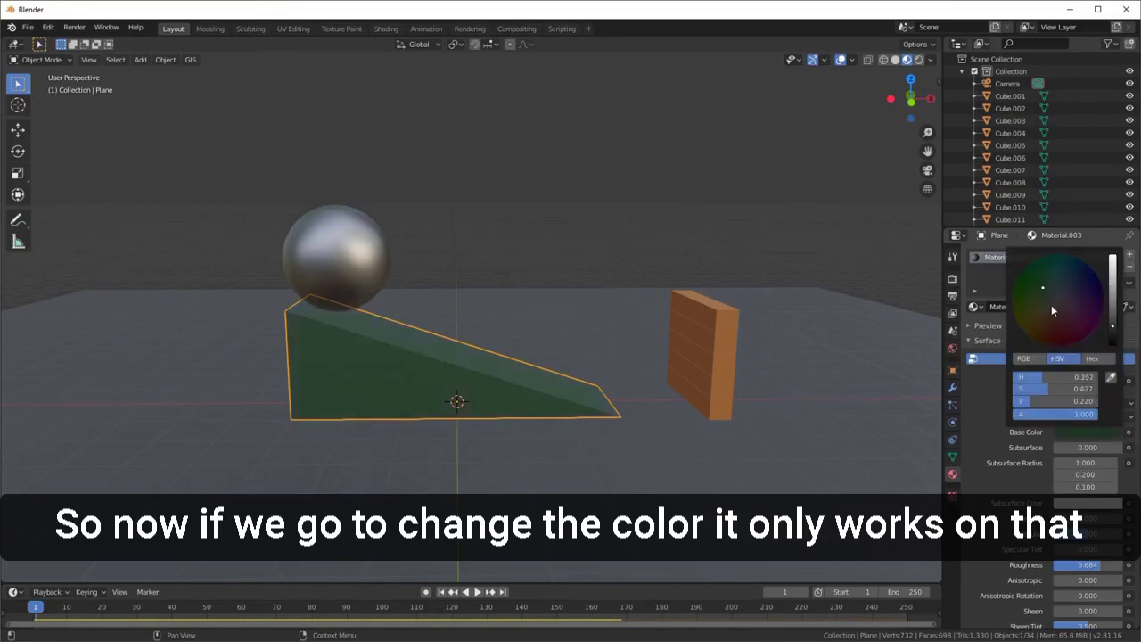
pyautogui.click(1057, 301)
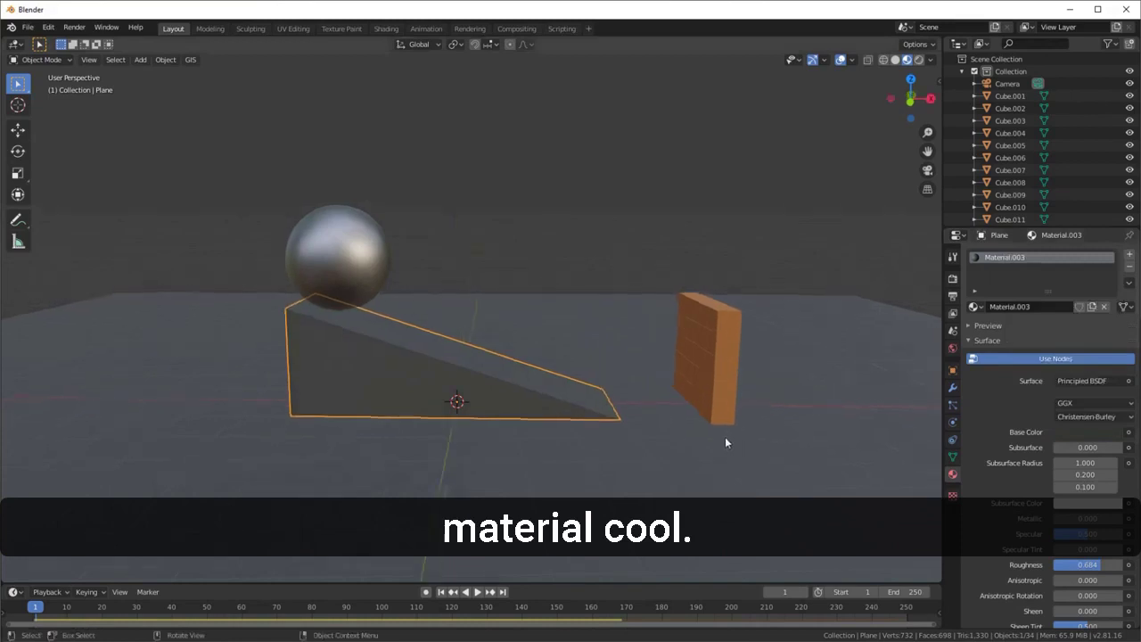
# - Select the ground plane and show its material nodes and material properties in the Shading workspace
pyautogui.click(655, 463)
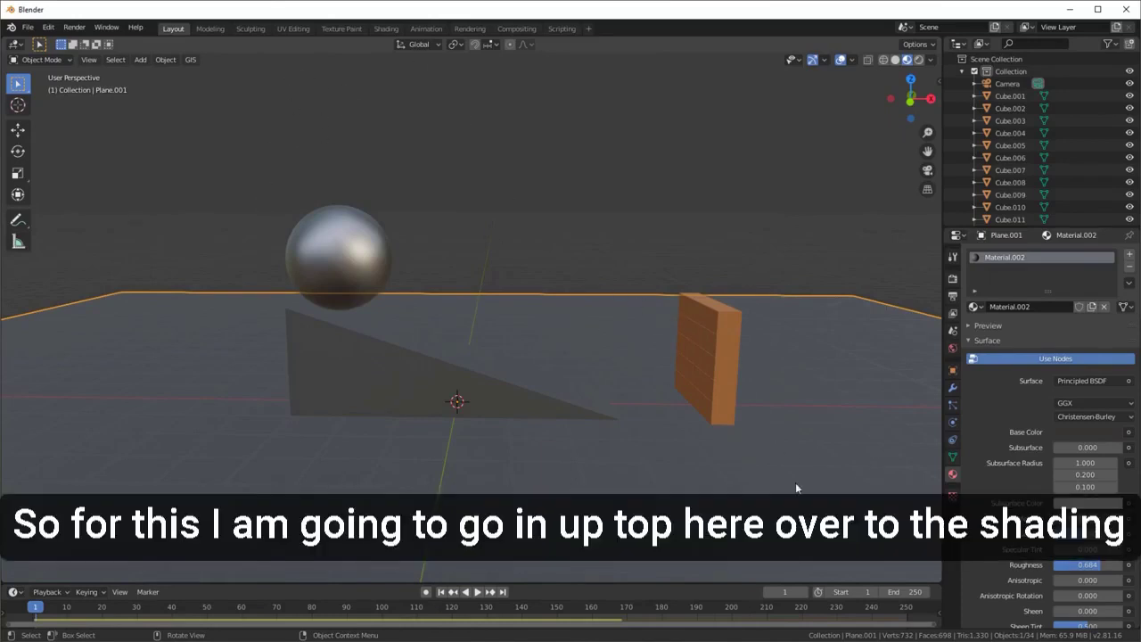
pyautogui.click(384, 29)
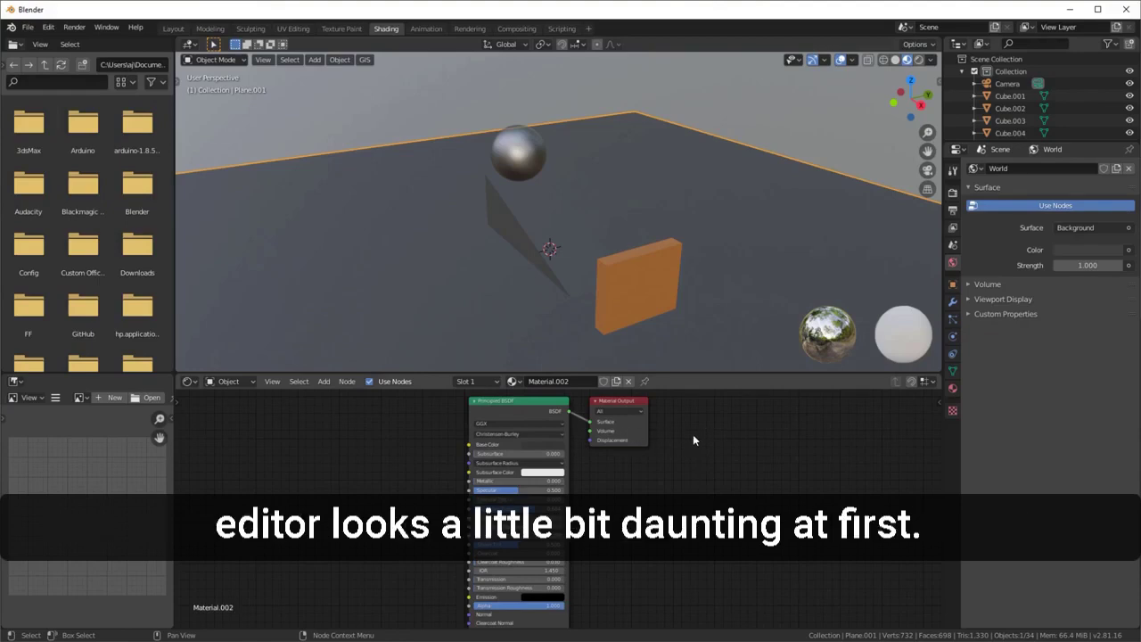
pyautogui.moveTo(693, 434); pyautogui.dragTo(722, 462, button='middle')
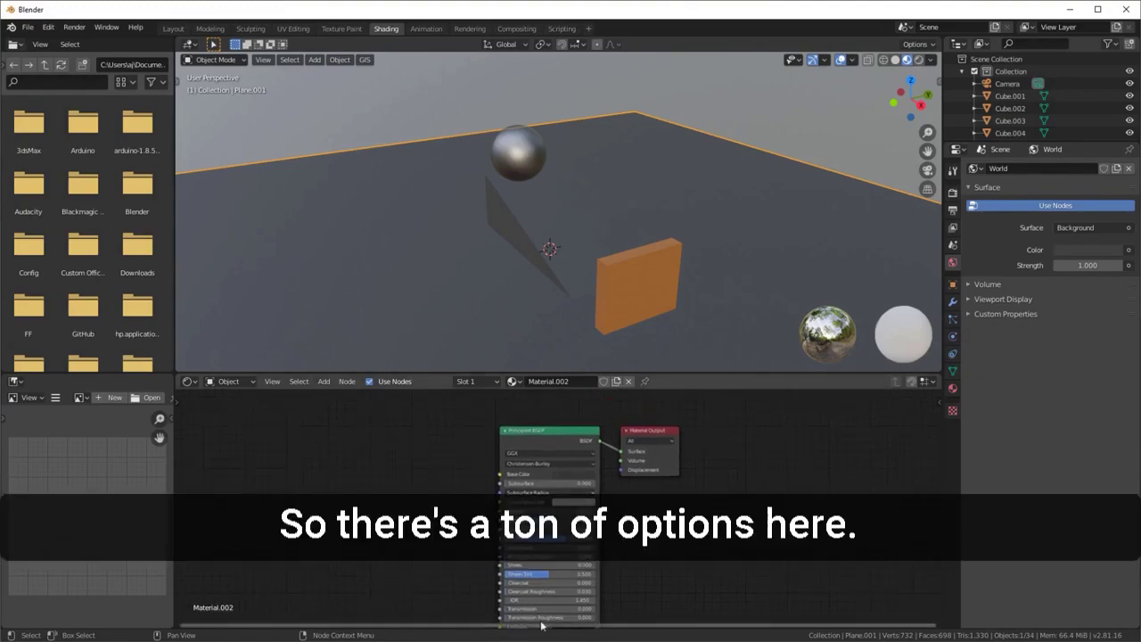
pyautogui.click(952, 389)
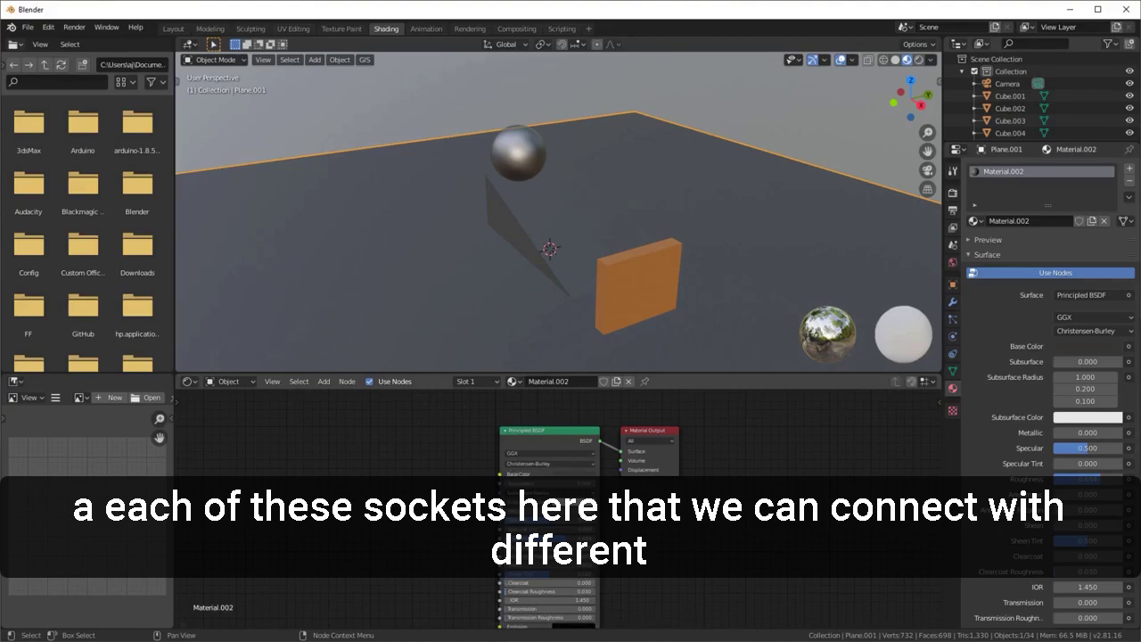
pyautogui.moveTo(451, 470); pyautogui.dragTo(533, 495, button='middle')
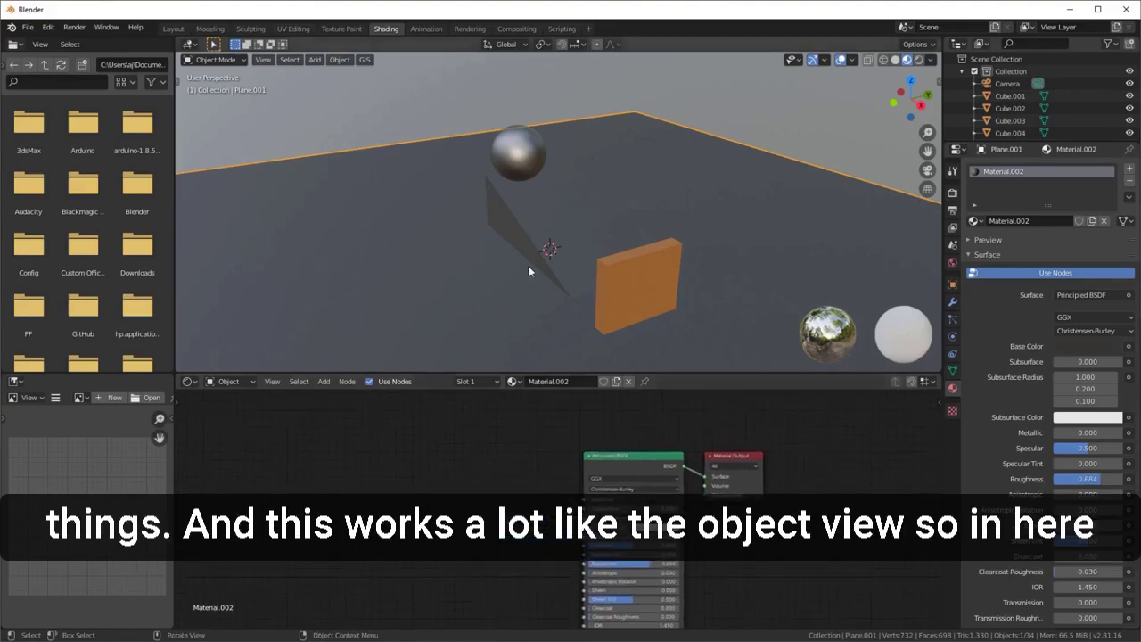
# - Add an Image Texture node to the left of the Principled BSDF and connect its Color output to Base Color
pyautogui.hotkey('shift', 'a')
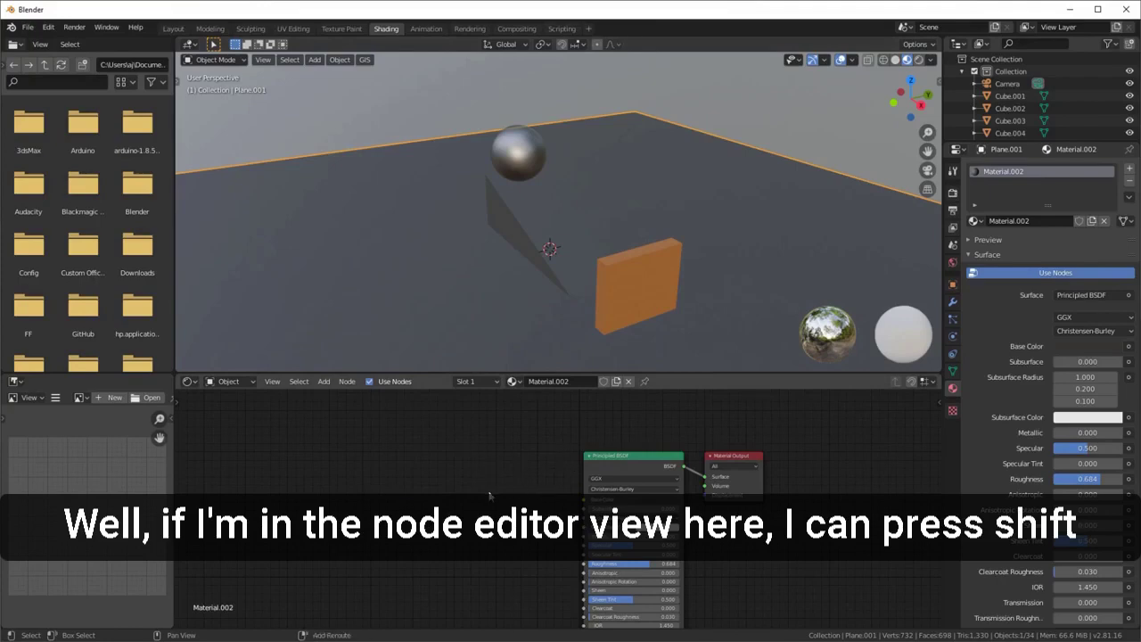
pyautogui.hotkey('shift', 'a')
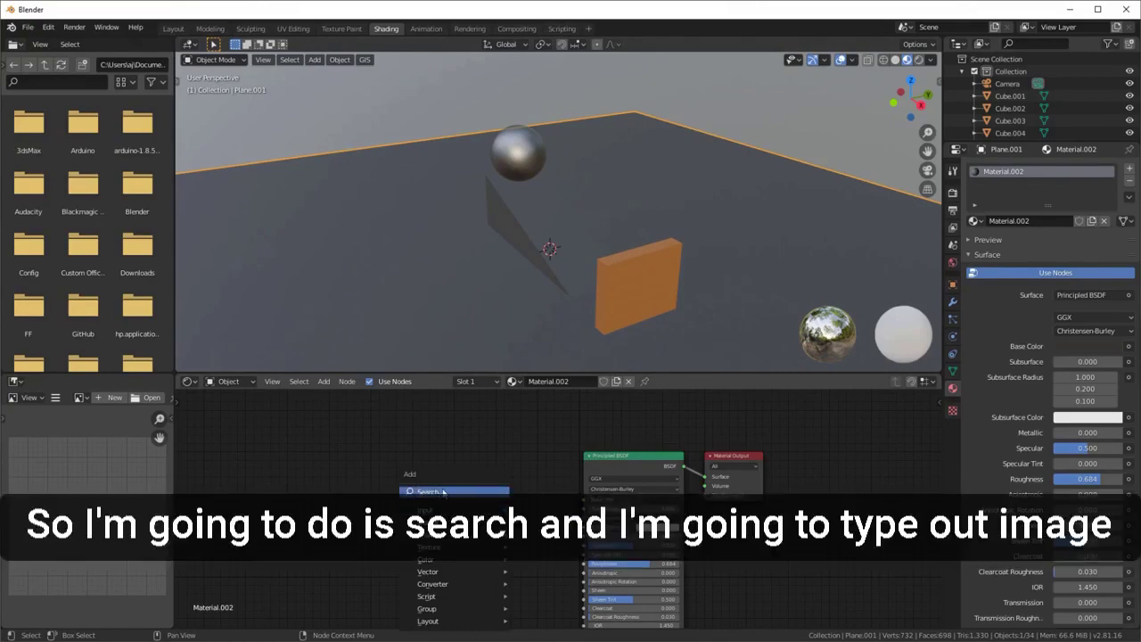
pyautogui.click(455, 492)
pyautogui.write('im')
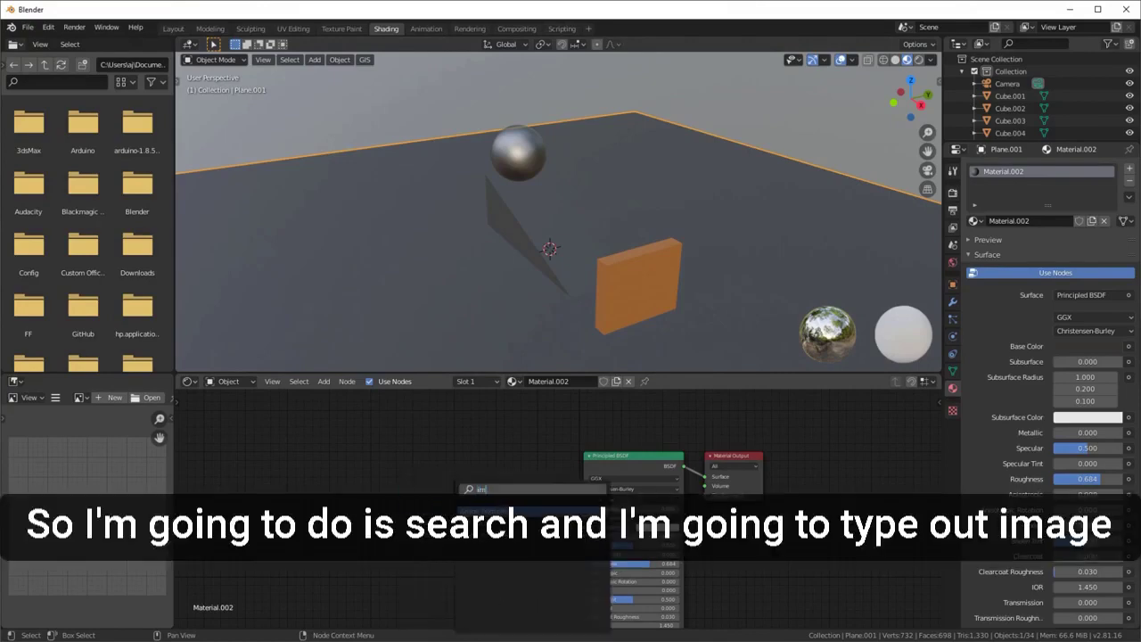
pyautogui.write('age')
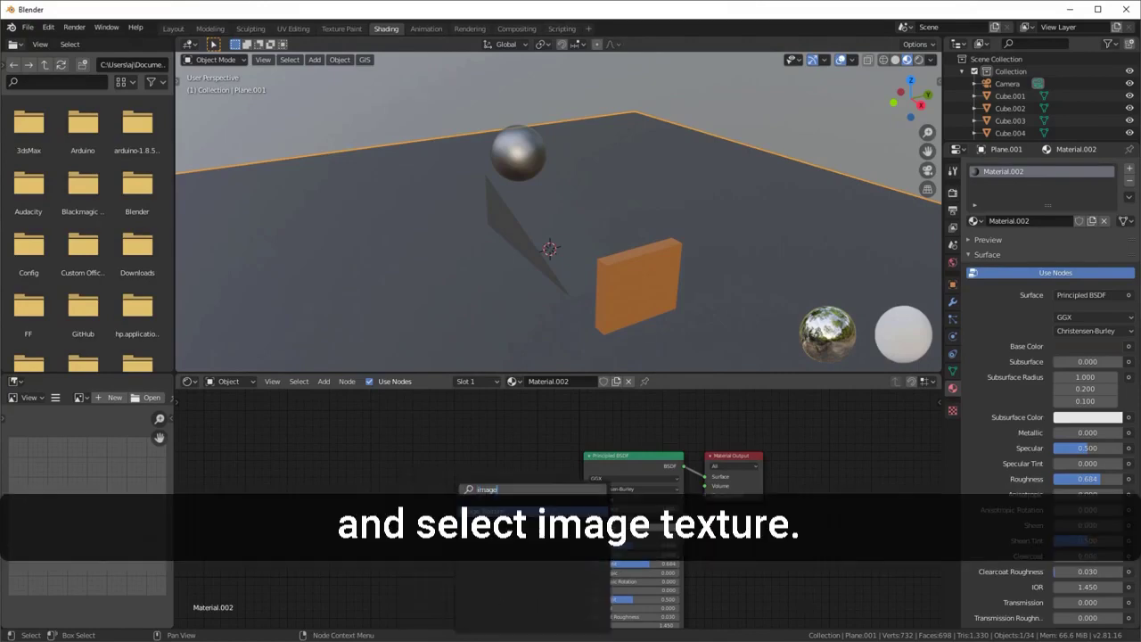
pyautogui.press('Return')
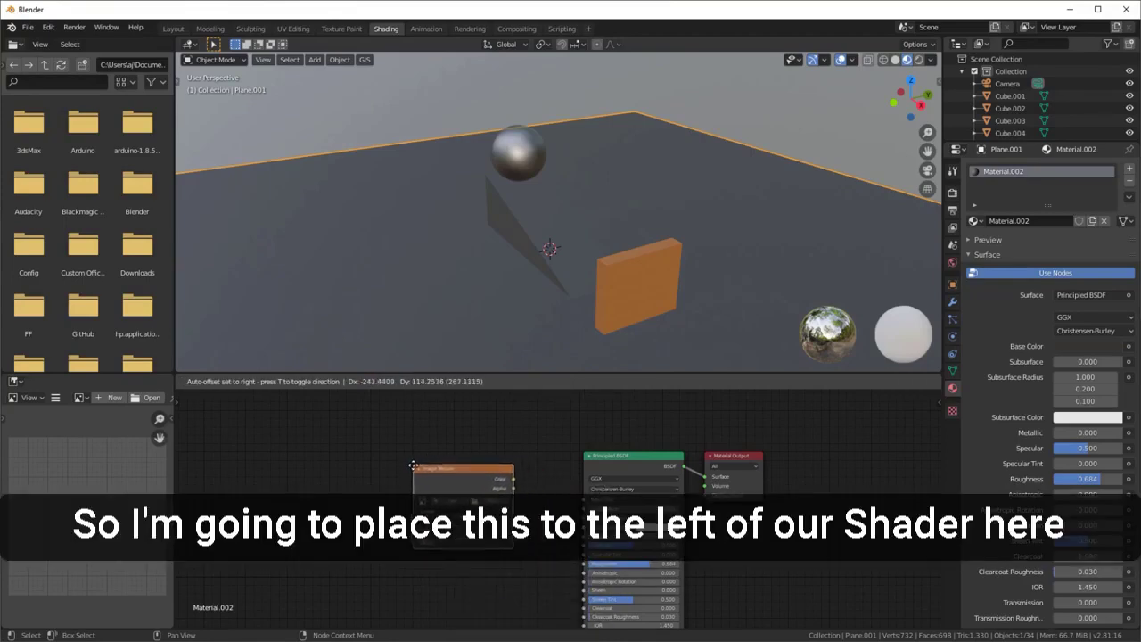
pyautogui.click(416, 465)
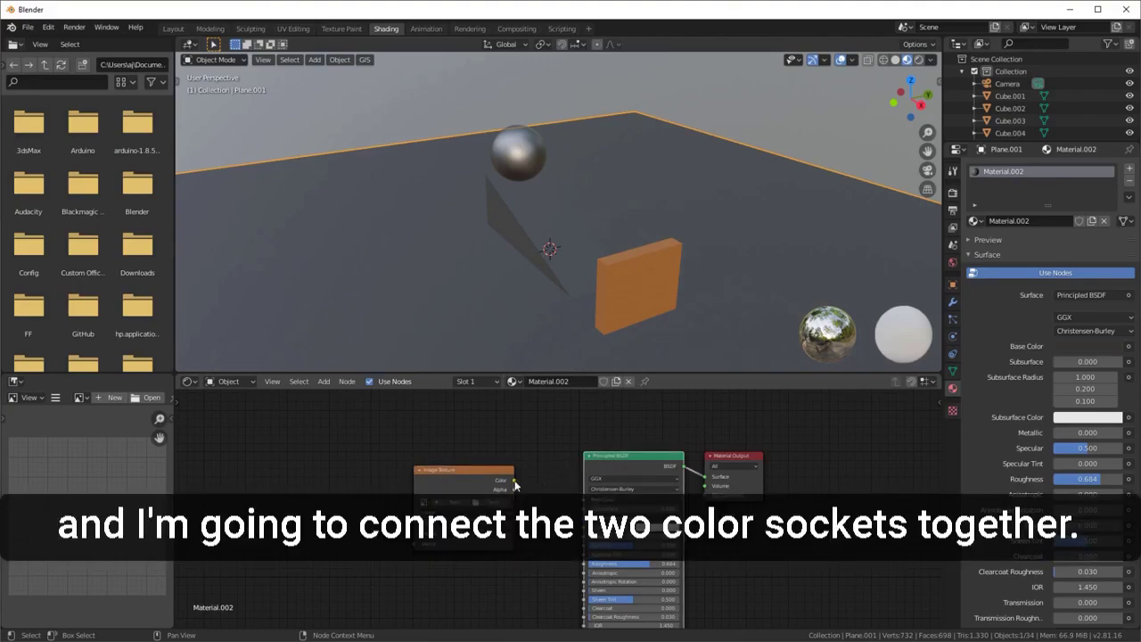
pyautogui.moveTo(513, 479); pyautogui.dragTo(585, 499)
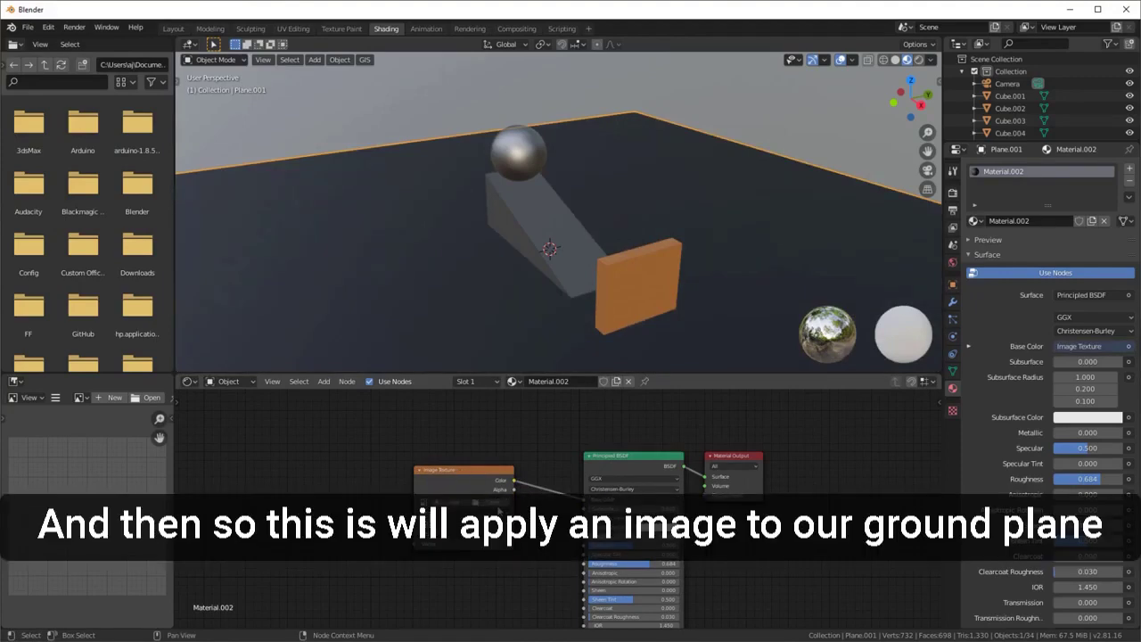
pyautogui.moveTo(485, 470); pyautogui.dragTo(509, 476)
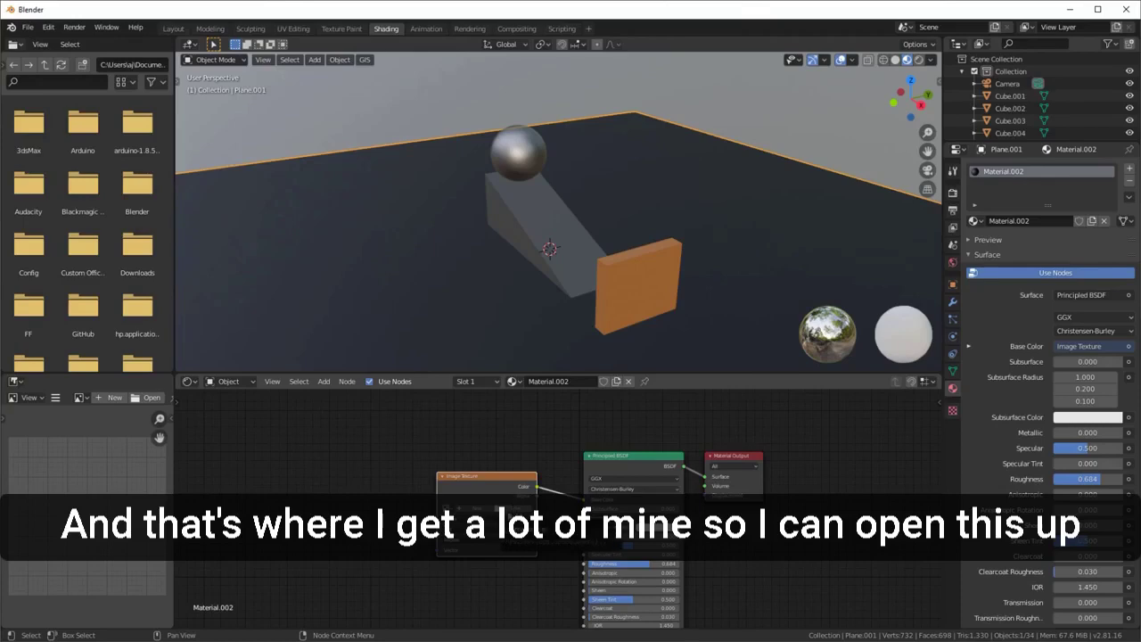
# - Load WoodFineDark004_COL_3K.jpg from the Wood folder of the Resources textures into the ground plane's Image Texture node
pyautogui.click(512, 508)
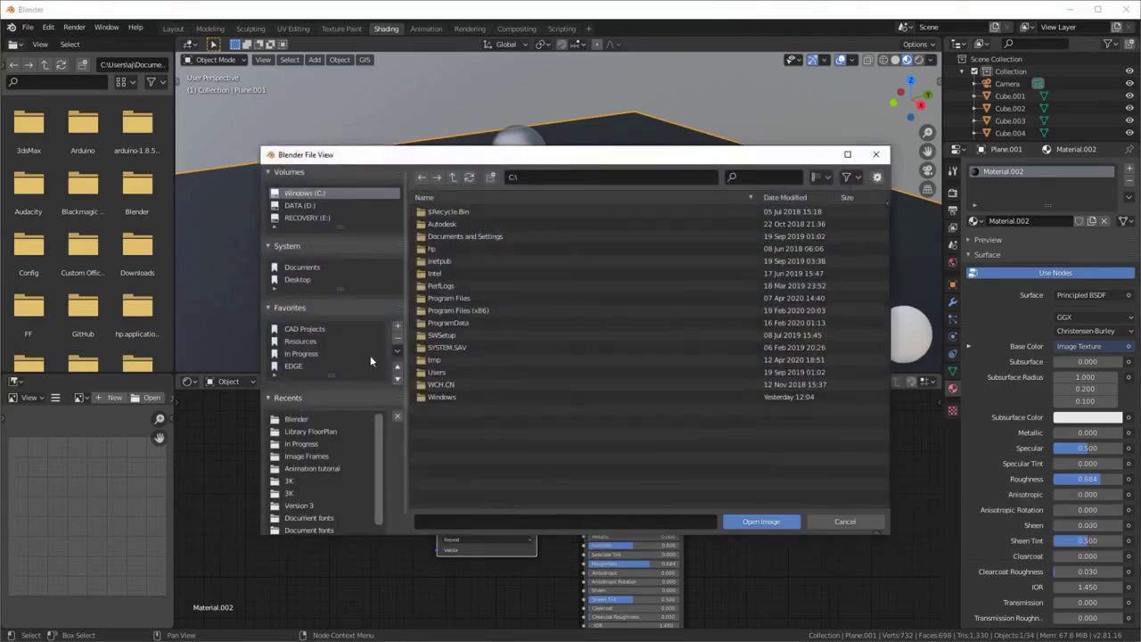
pyautogui.click(299, 341)
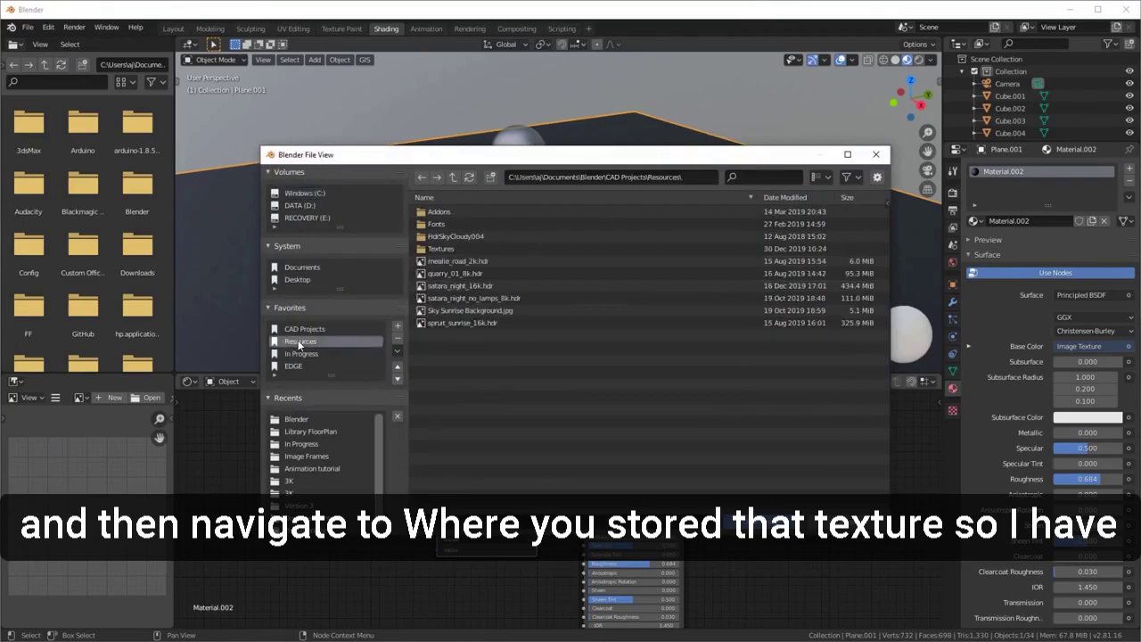
pyautogui.doubleClick(449, 248)
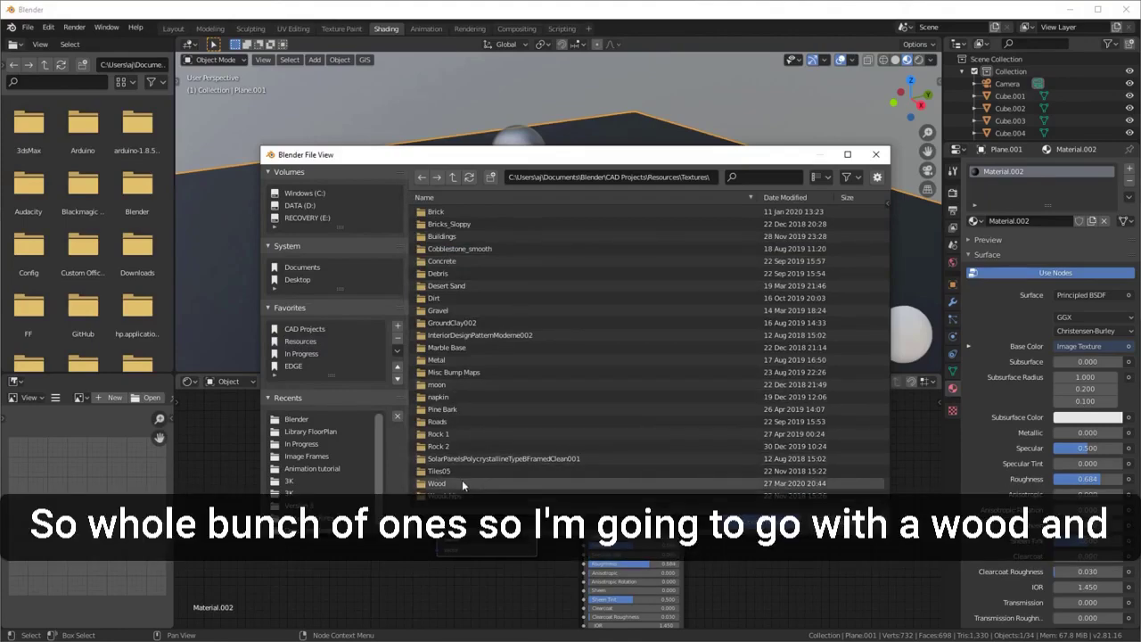
pyautogui.doubleClick(458, 482)
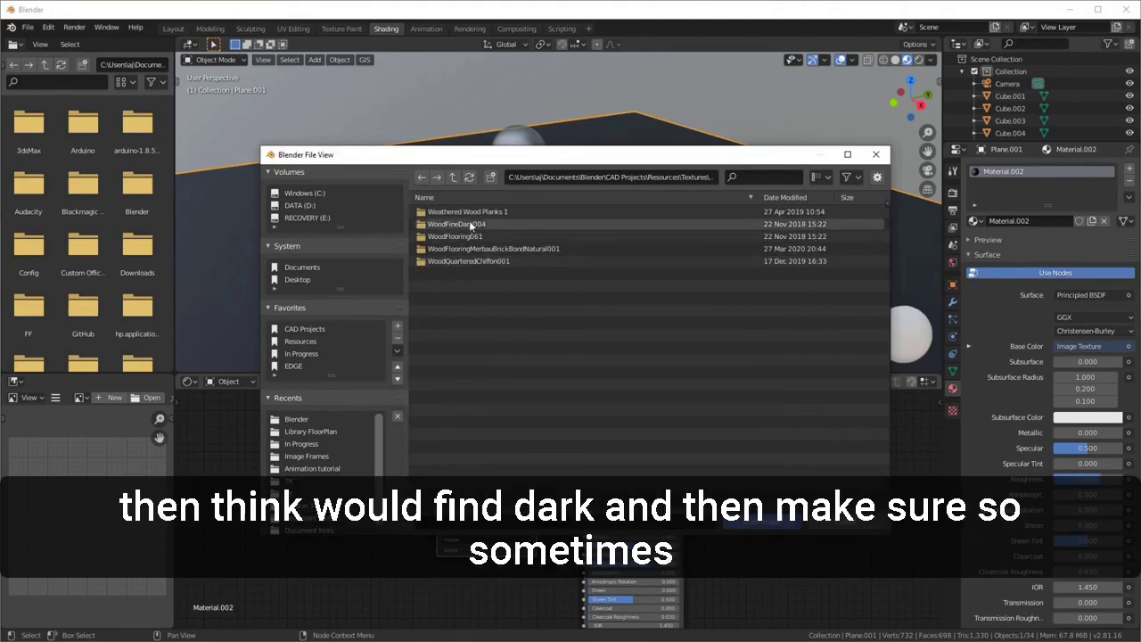
pyautogui.doubleClick(474, 224)
pyautogui.doubleClick(471, 221)
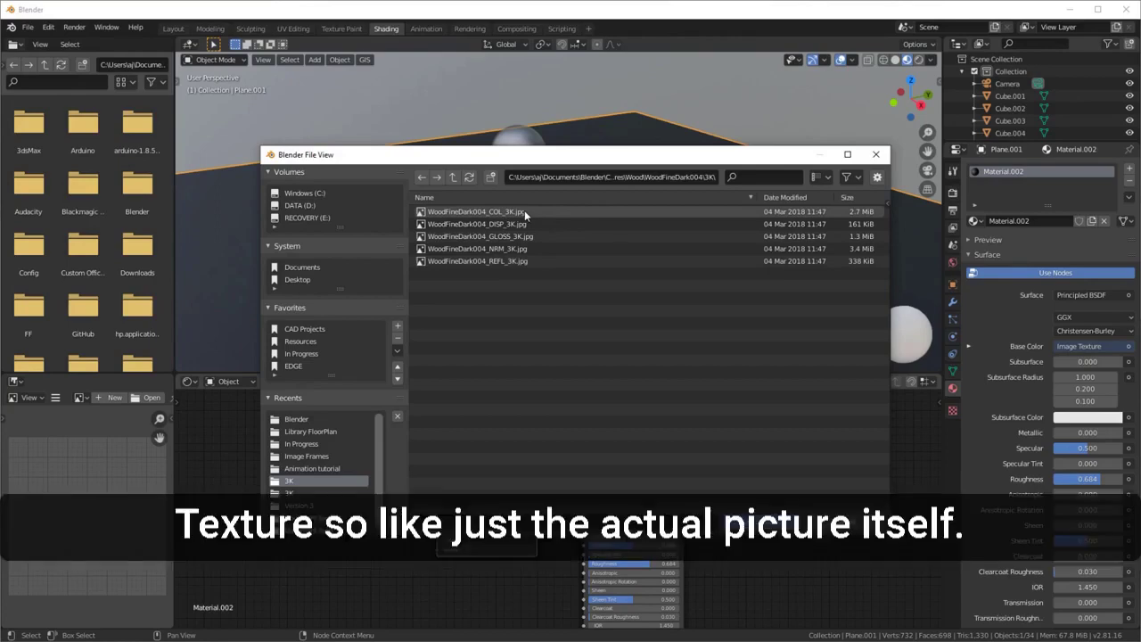
pyautogui.doubleClick(524, 211)
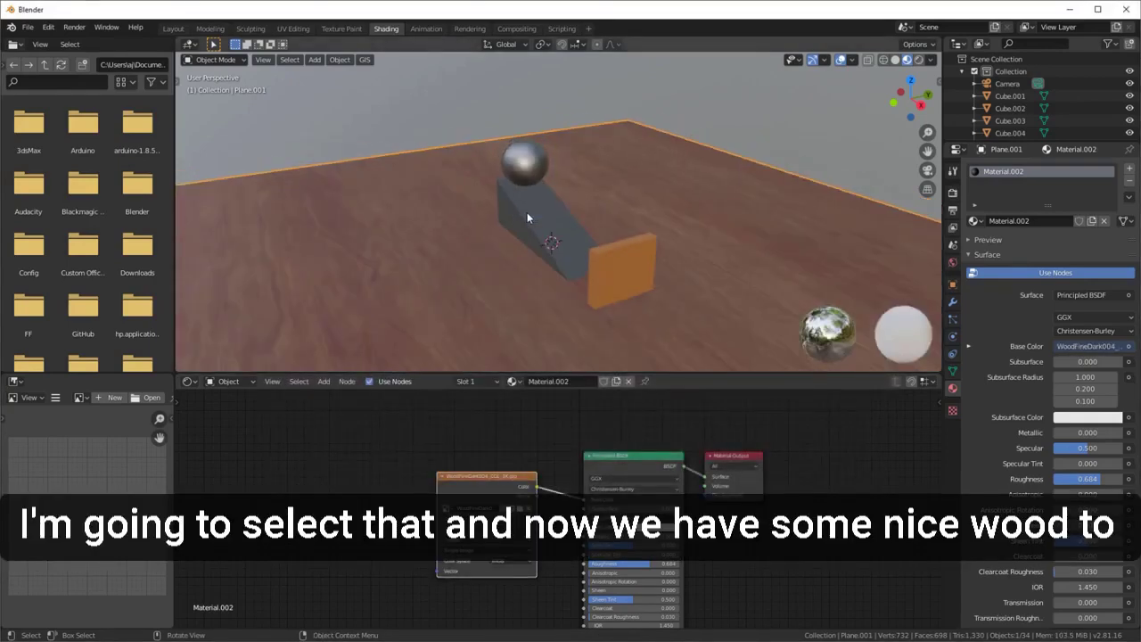
pyautogui.moveTo(527, 212); pyautogui.dragTo(772, 296, button='middle')
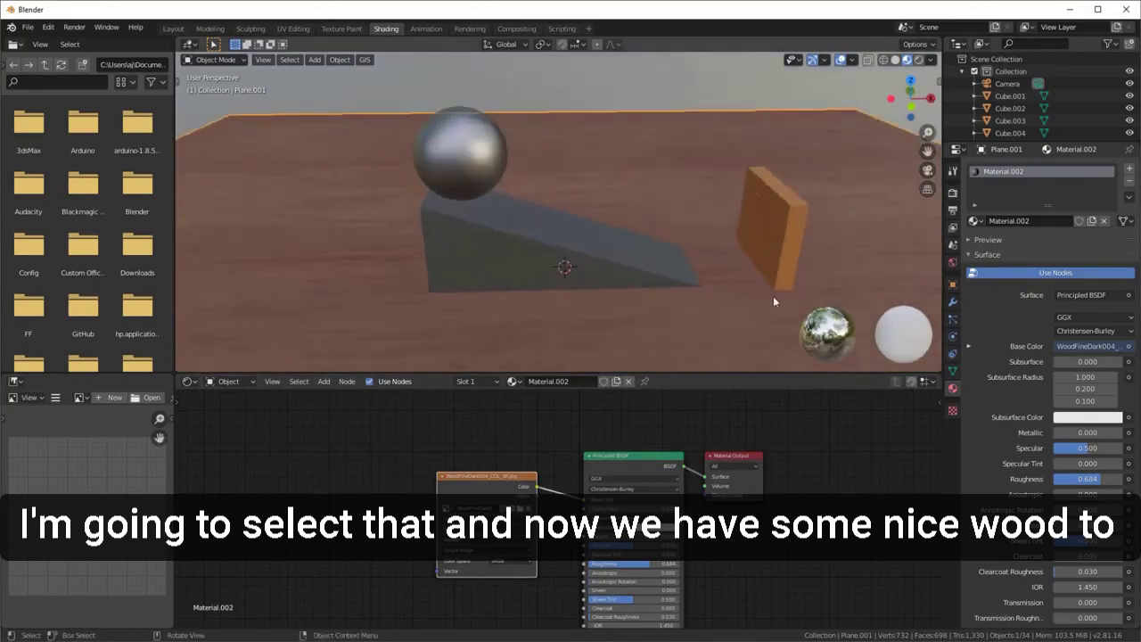
pyautogui.moveTo(696, 265); pyautogui.dragTo(588, 234, button='middle')
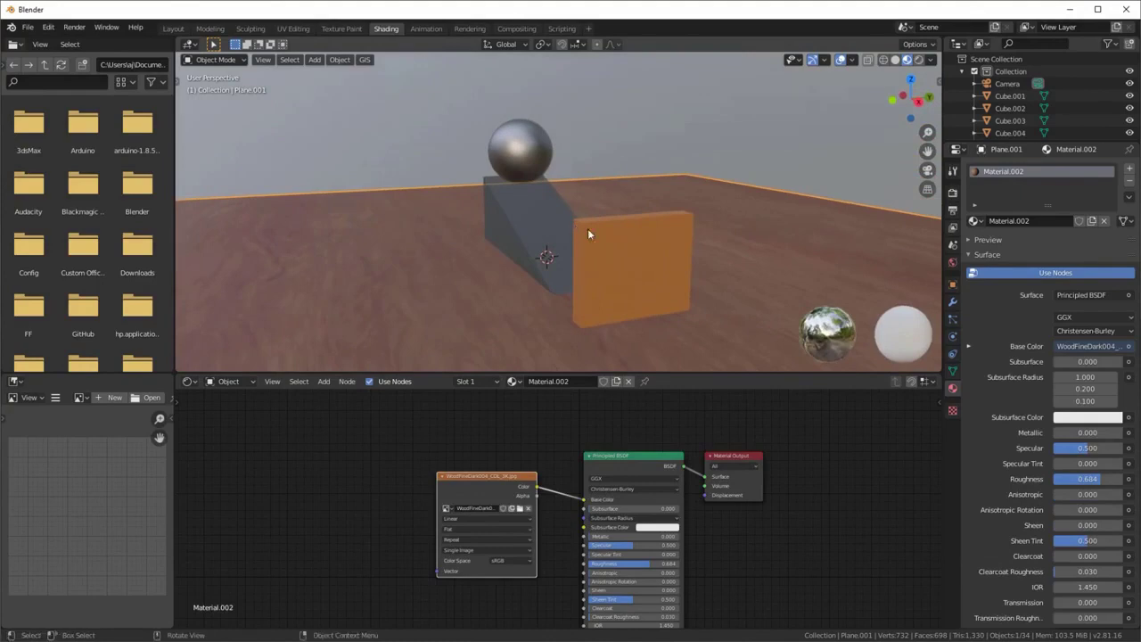
# - Check the material nodes of the top corner wall cube and of the ramp by selecting each in turn
pyautogui.click(583, 230)
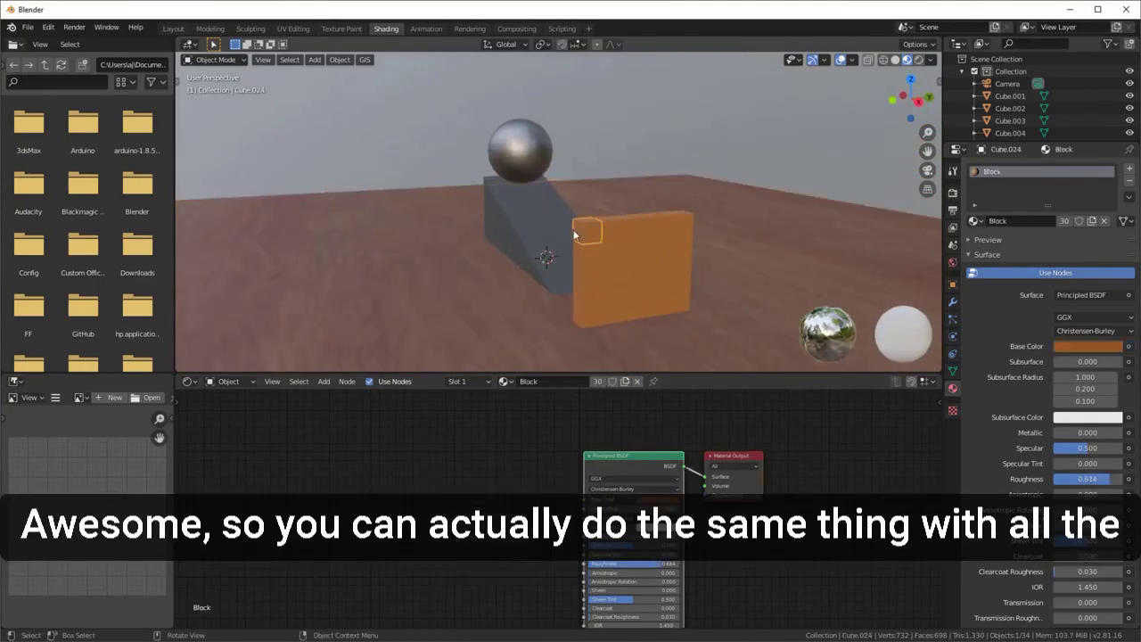
pyautogui.scroll(1, 696, 428)
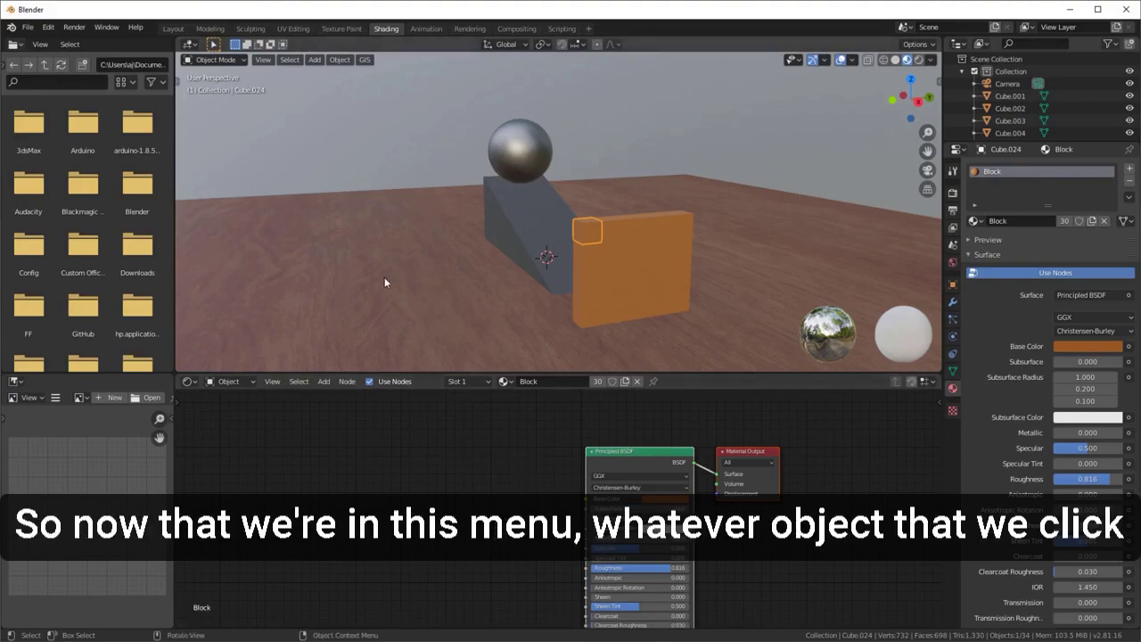
pyautogui.click(523, 208)
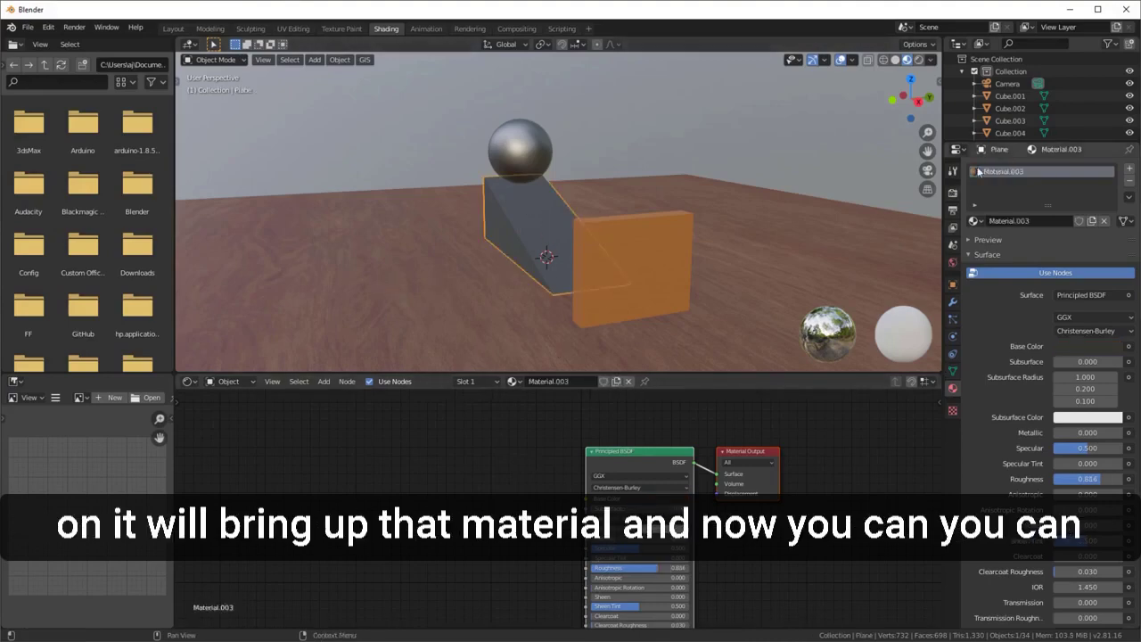
pyautogui.click(592, 232)
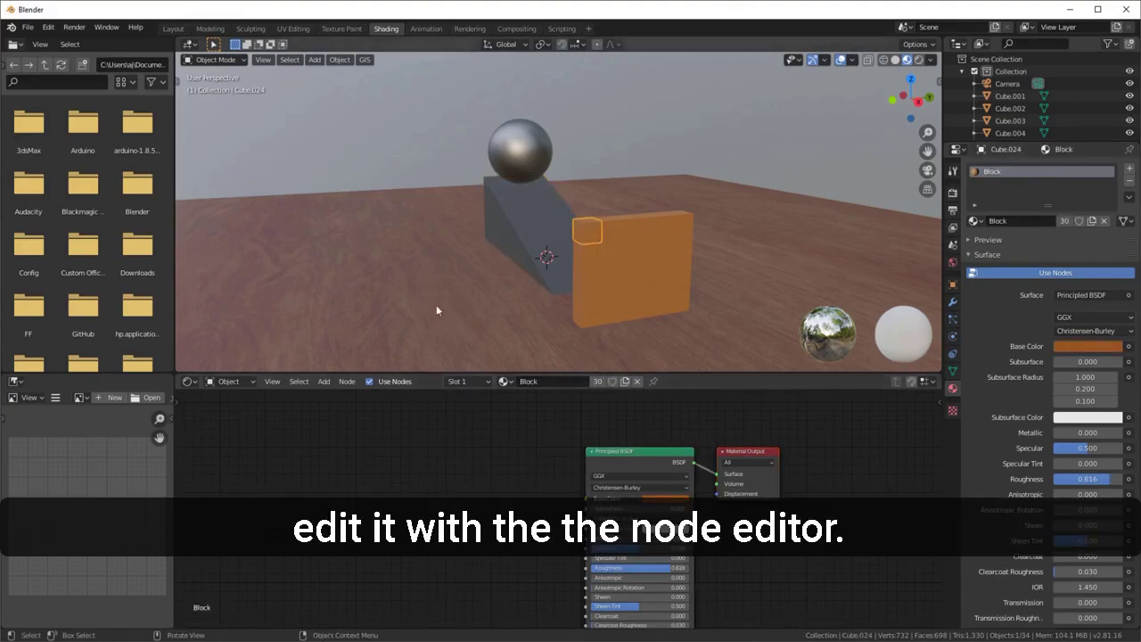
pyautogui.moveTo(436, 303); pyautogui.dragTo(515, 290, button='middle')
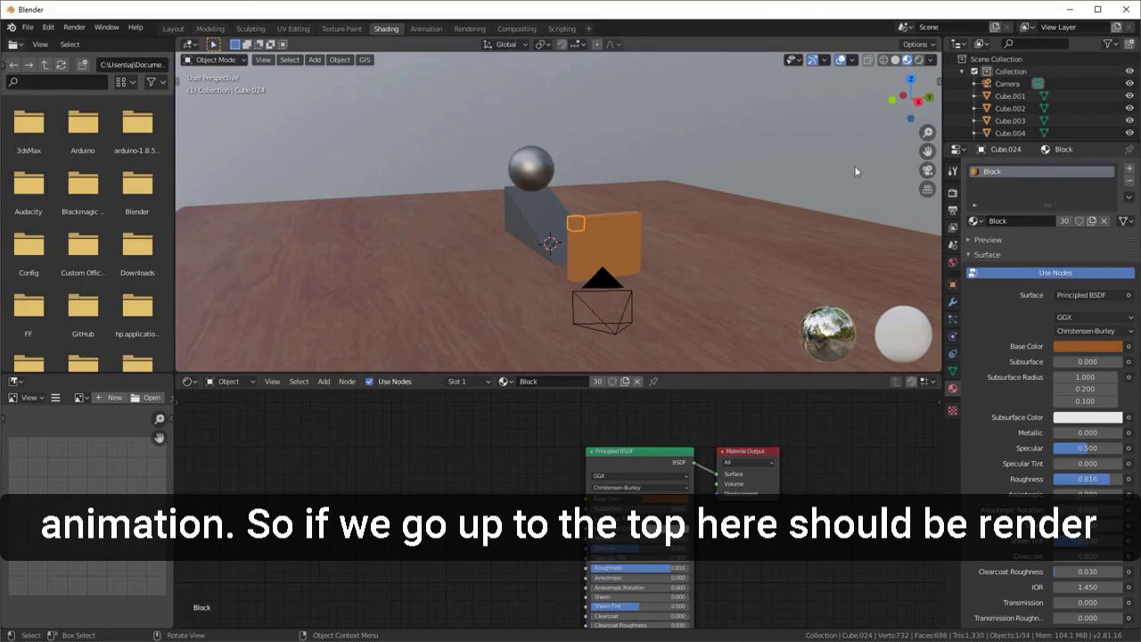
# - Keep Eevee as the render engine and set the render samples to 128
pyautogui.click(951, 198)
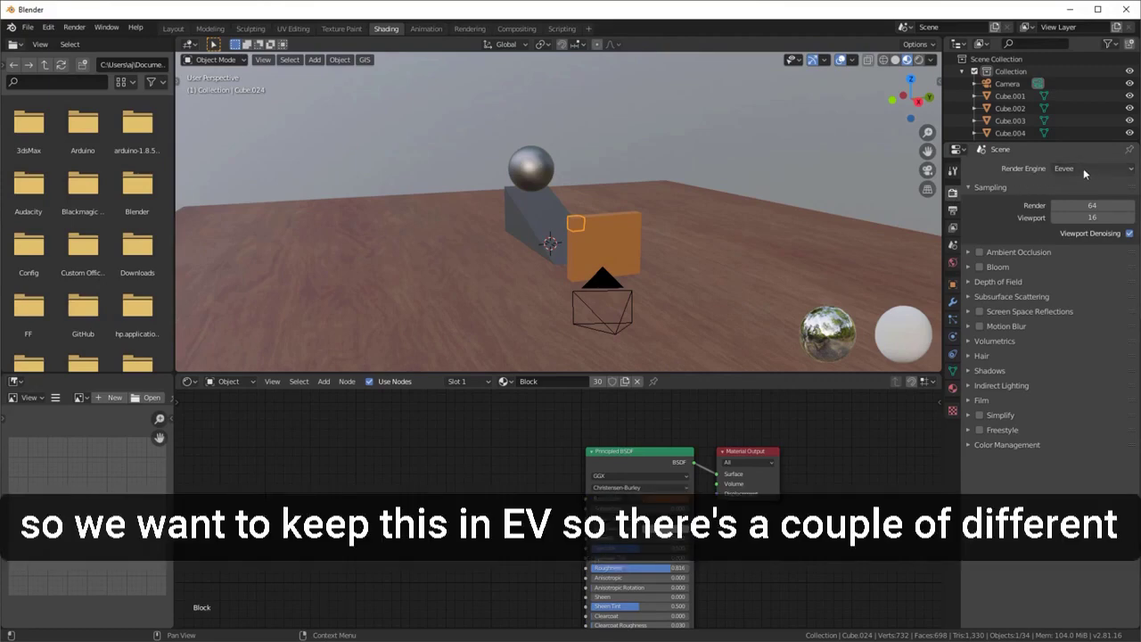
pyautogui.click(1085, 171)
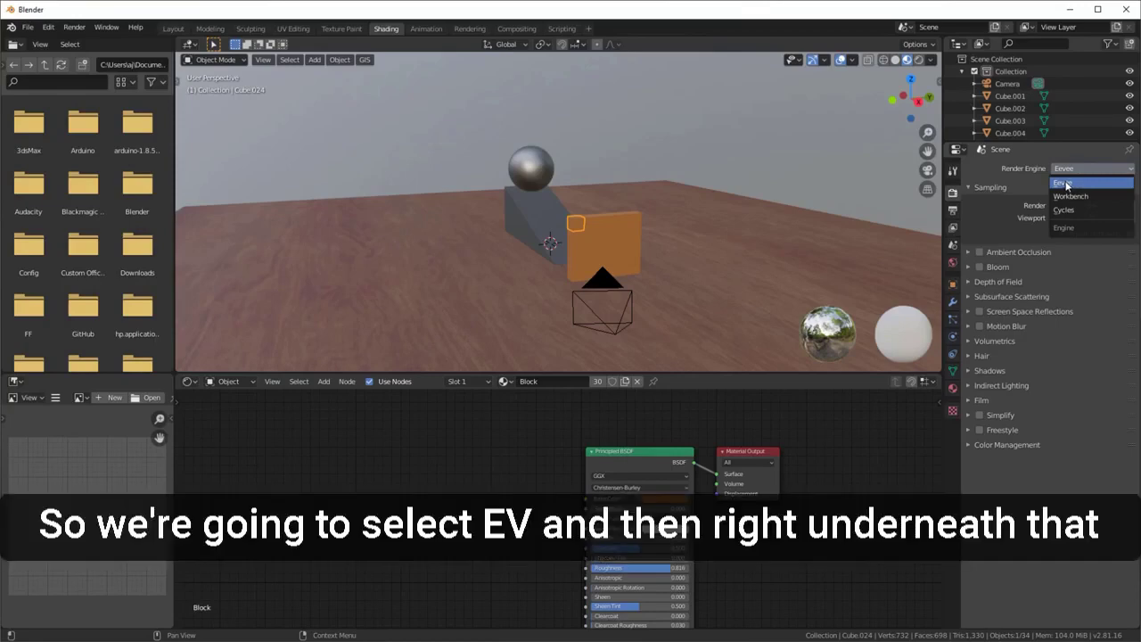
pyautogui.click(1064, 183)
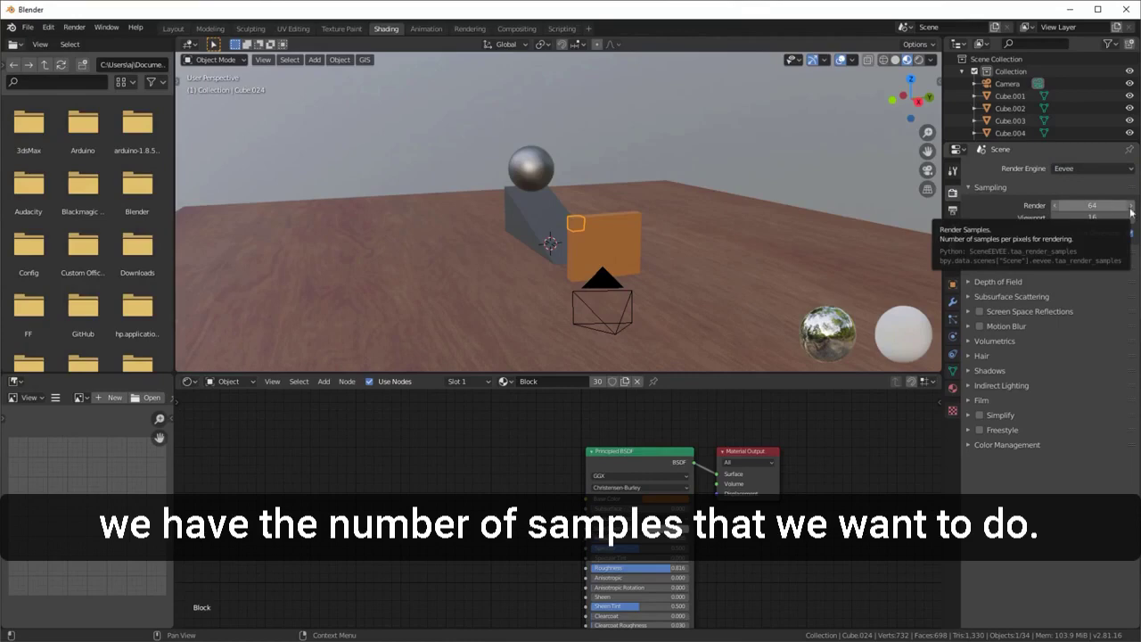
pyautogui.click(1081, 207)
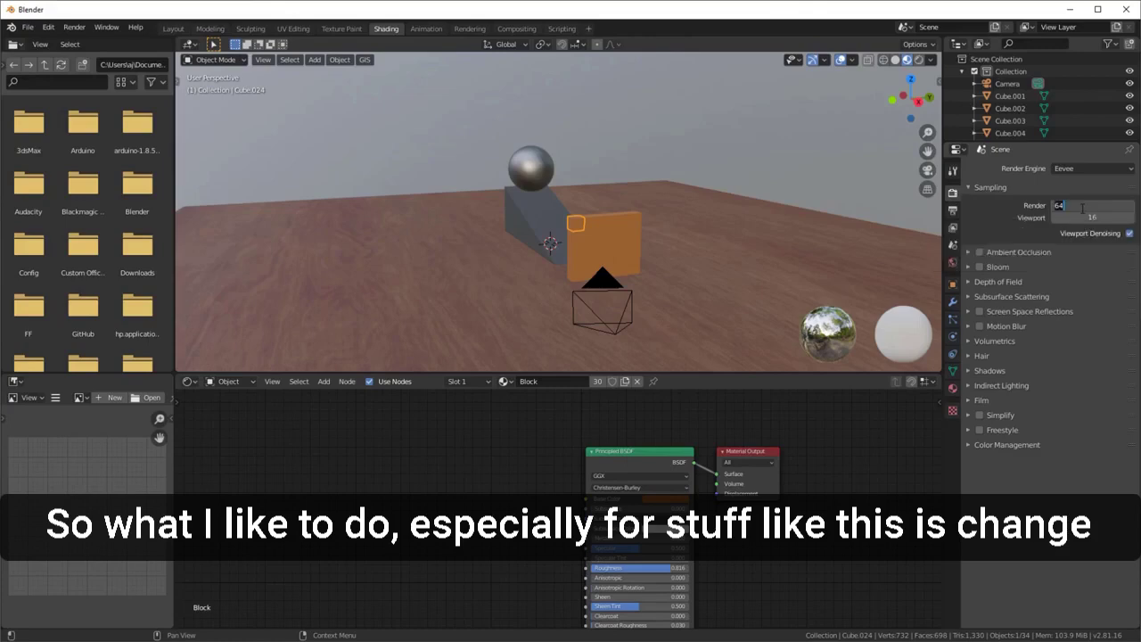
pyautogui.write('128')
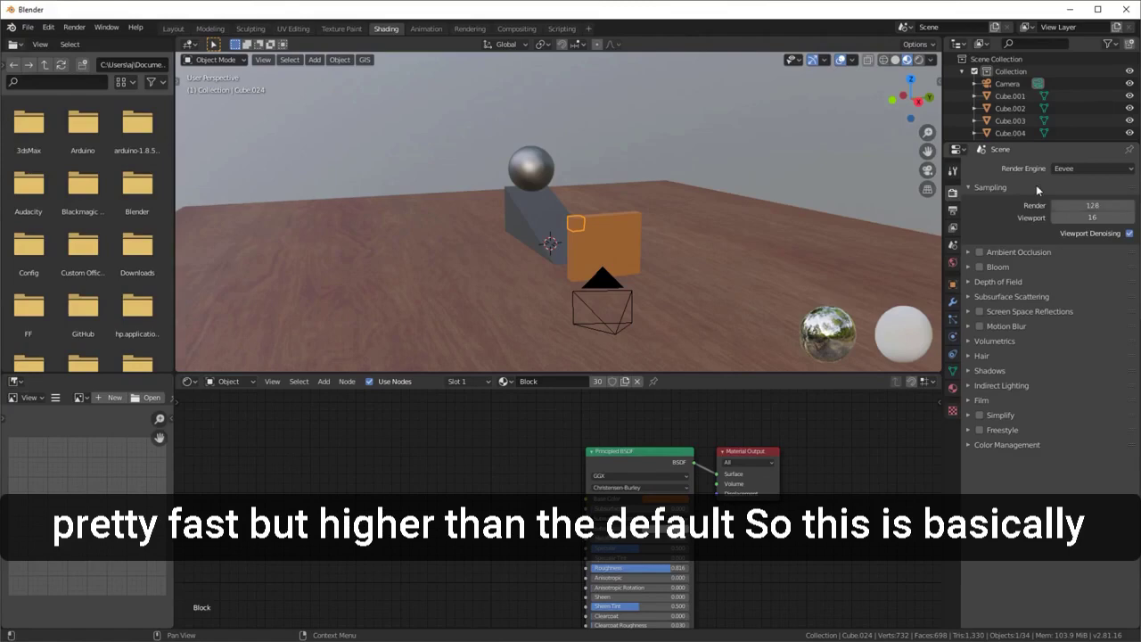
pyautogui.press('Return')
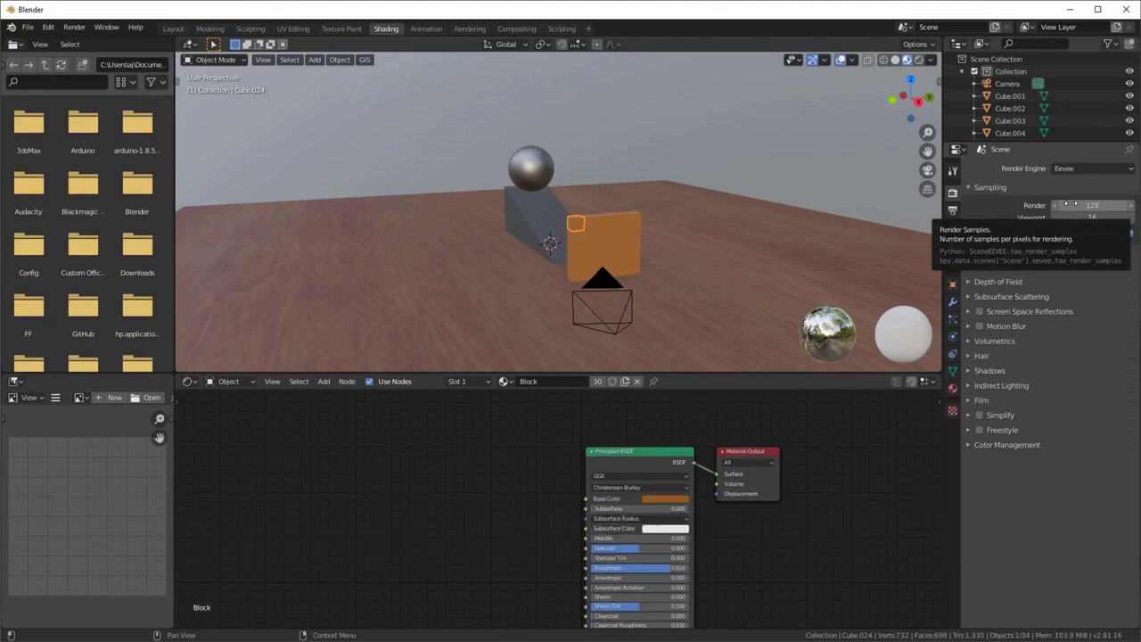
# - Browse for the render output path and open the EDGE folder inside CAD Projects
pyautogui.click(951, 210)
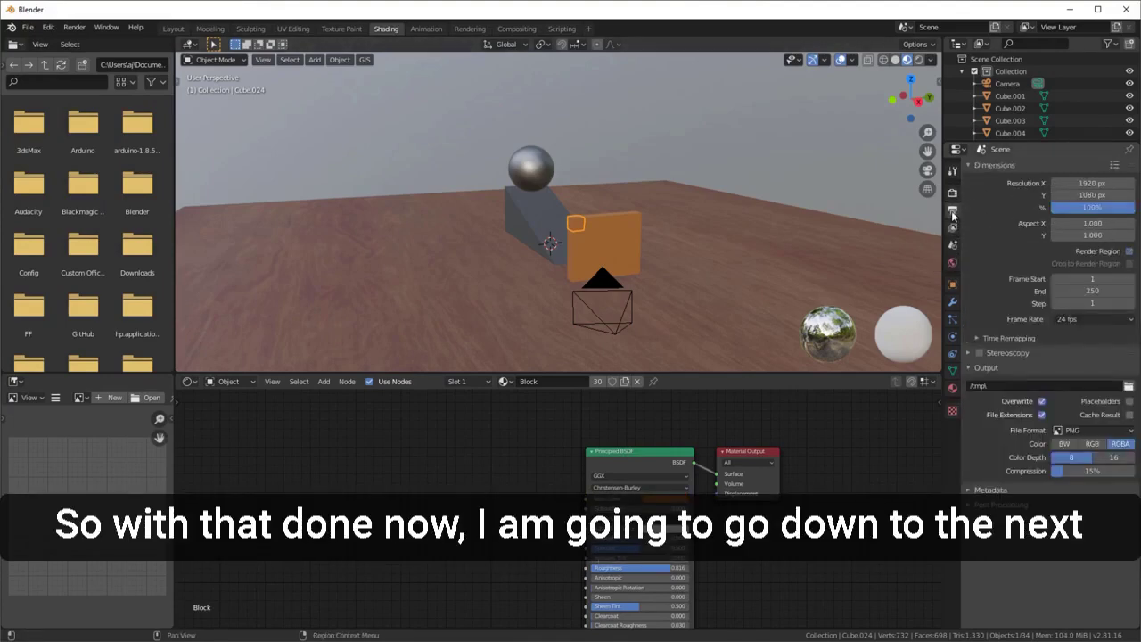
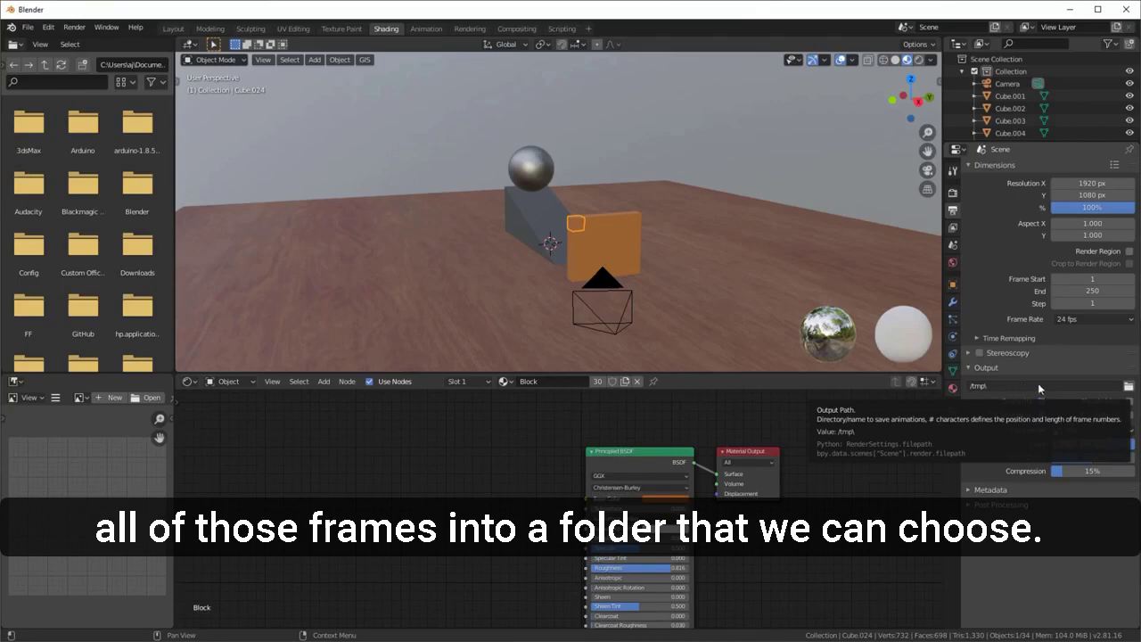
pyautogui.click(1128, 388)
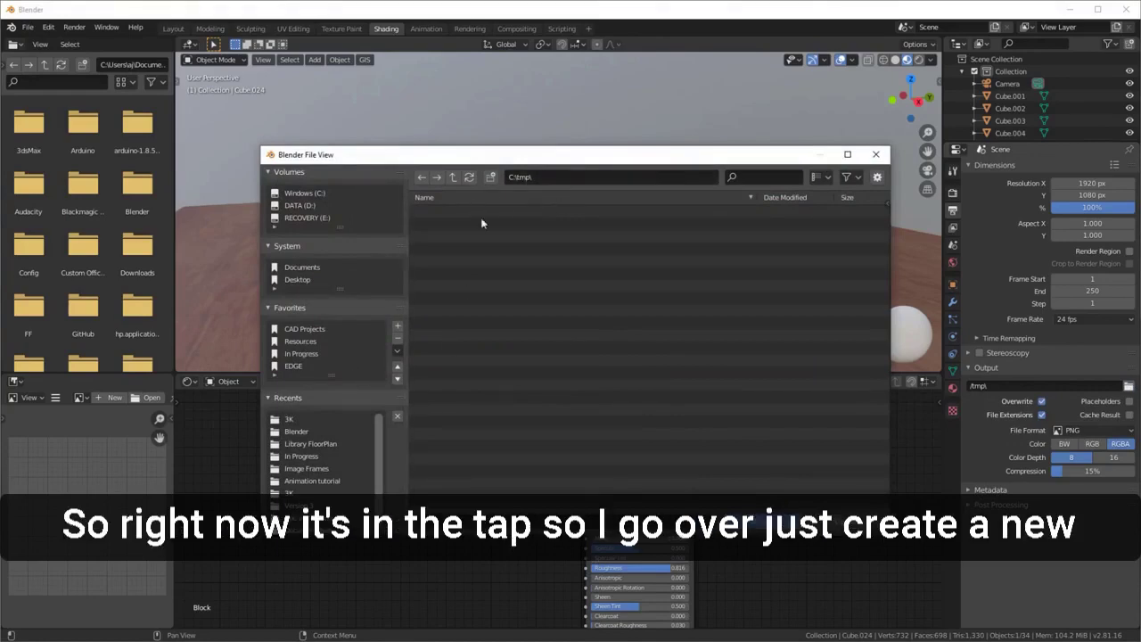
pyautogui.click(303, 340)
pyautogui.click(308, 328)
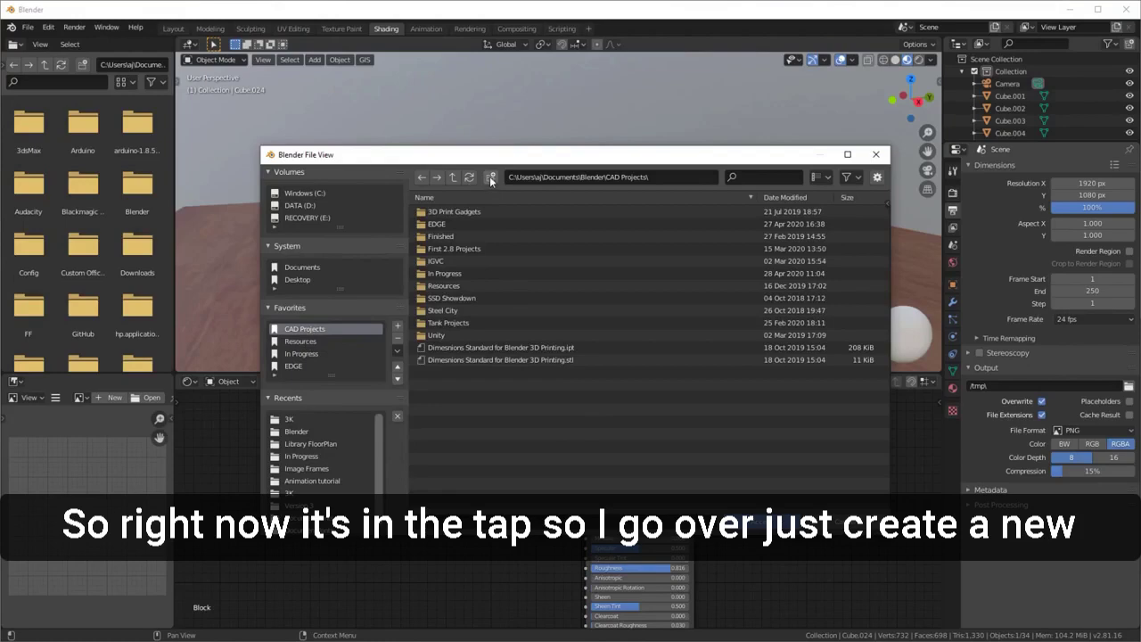
pyautogui.doubleClick(455, 224)
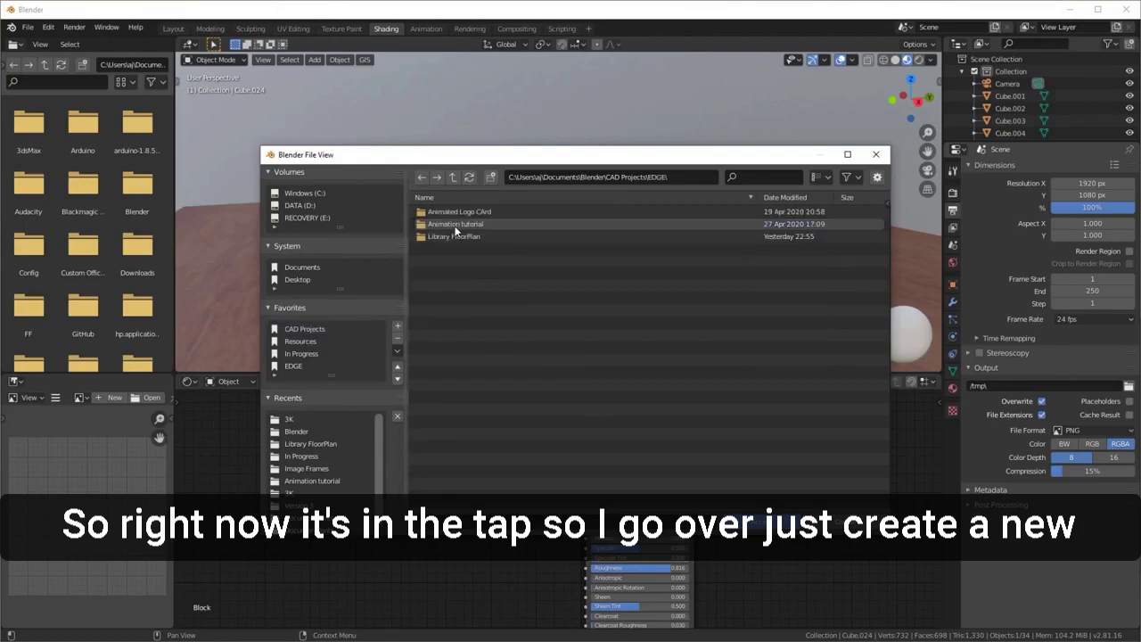
# - Create a folder named Images inside EDGE and choose it as the render output location
pyautogui.click(490, 177)
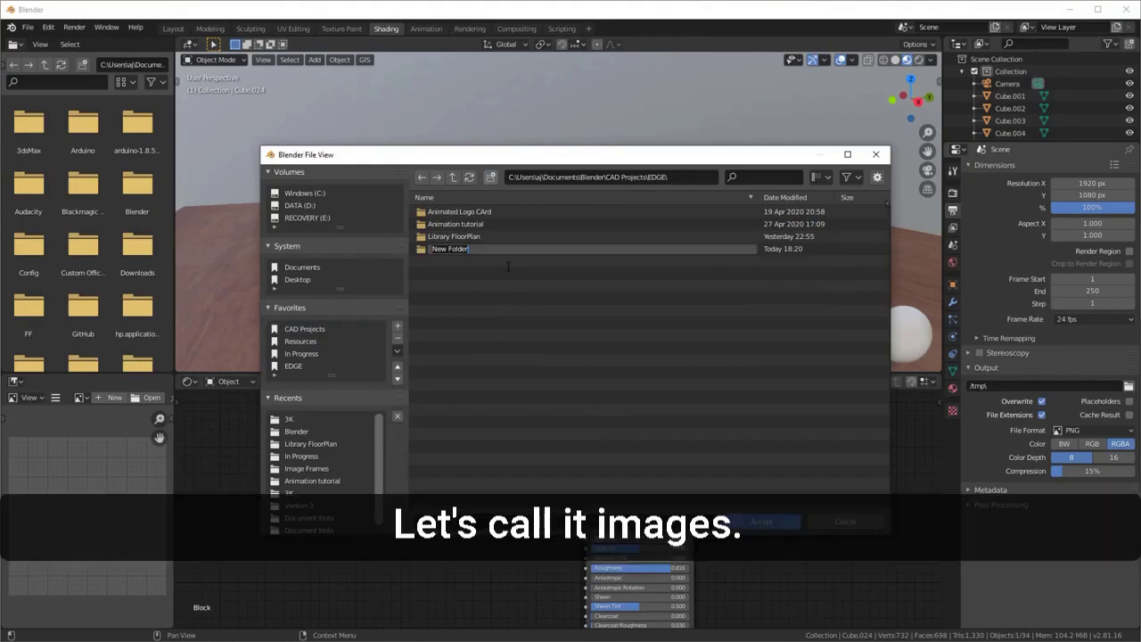
pyautogui.write('Imag')
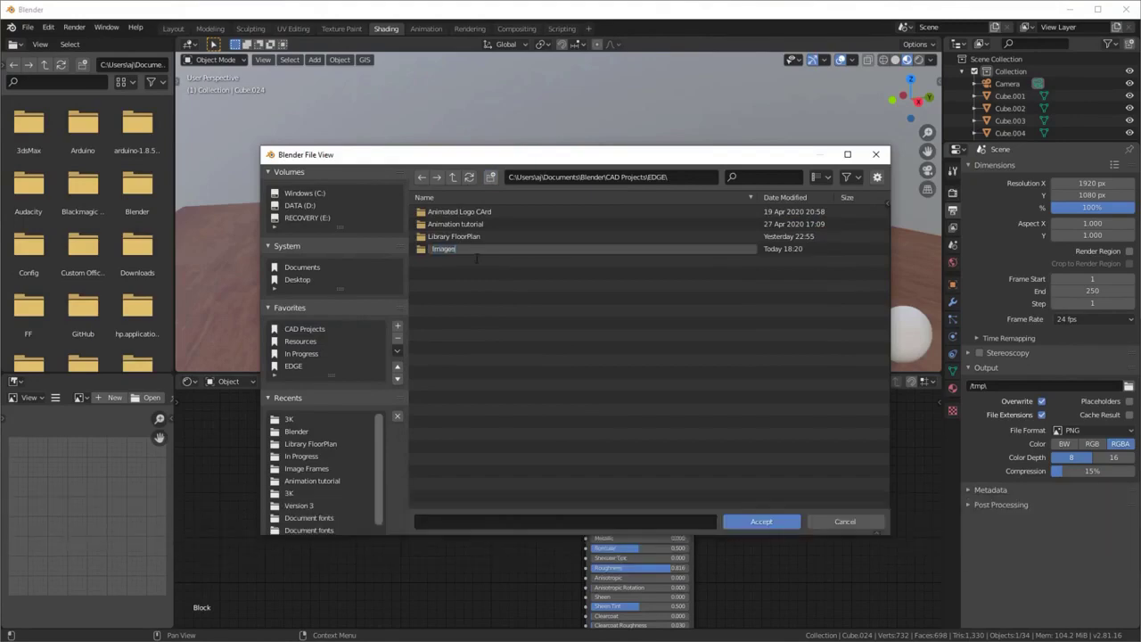
pyautogui.write('es')
pyautogui.press('Return')
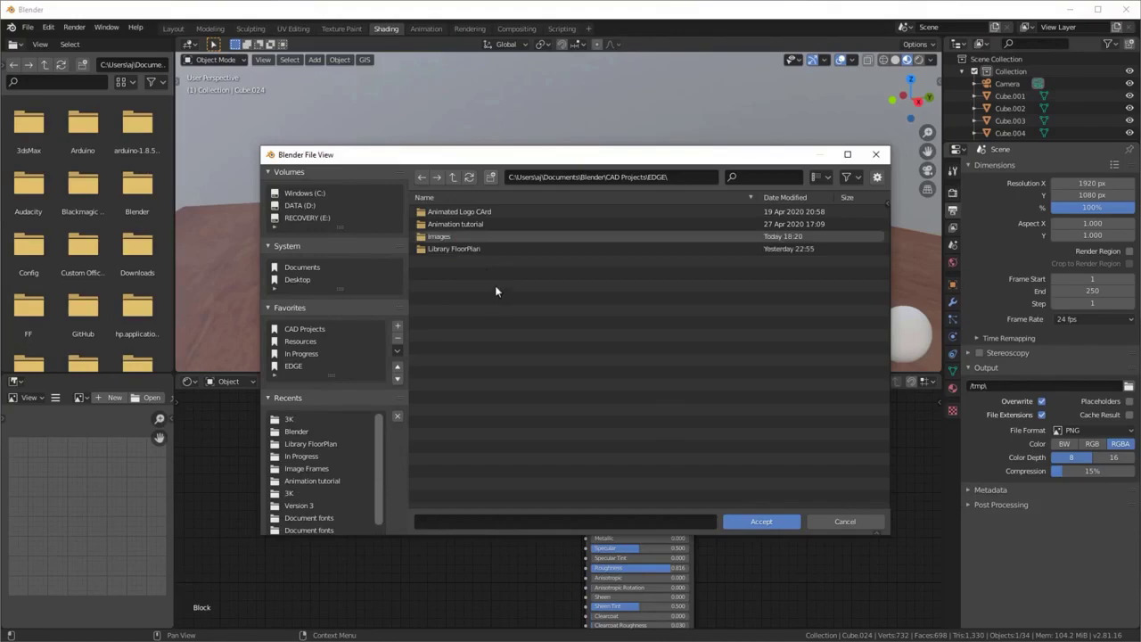
pyautogui.doubleClick(456, 234)
pyautogui.press('Return')
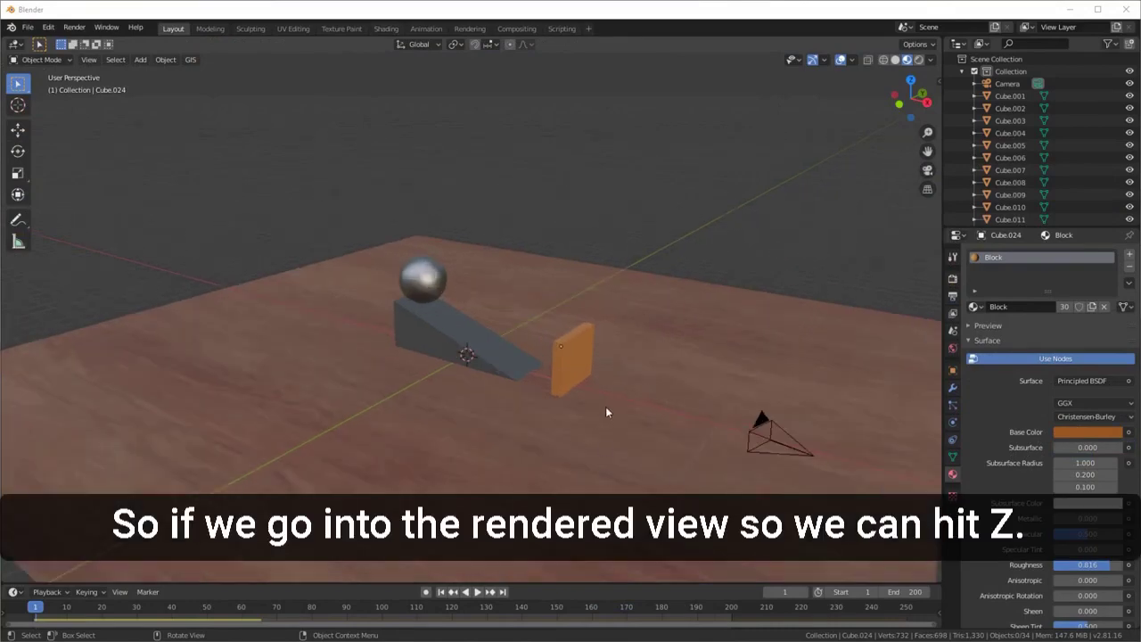
# - Select the ground plane and switch the viewport shading to Rendered, viewing the scene from a lower angle
pyautogui.click(627, 273)
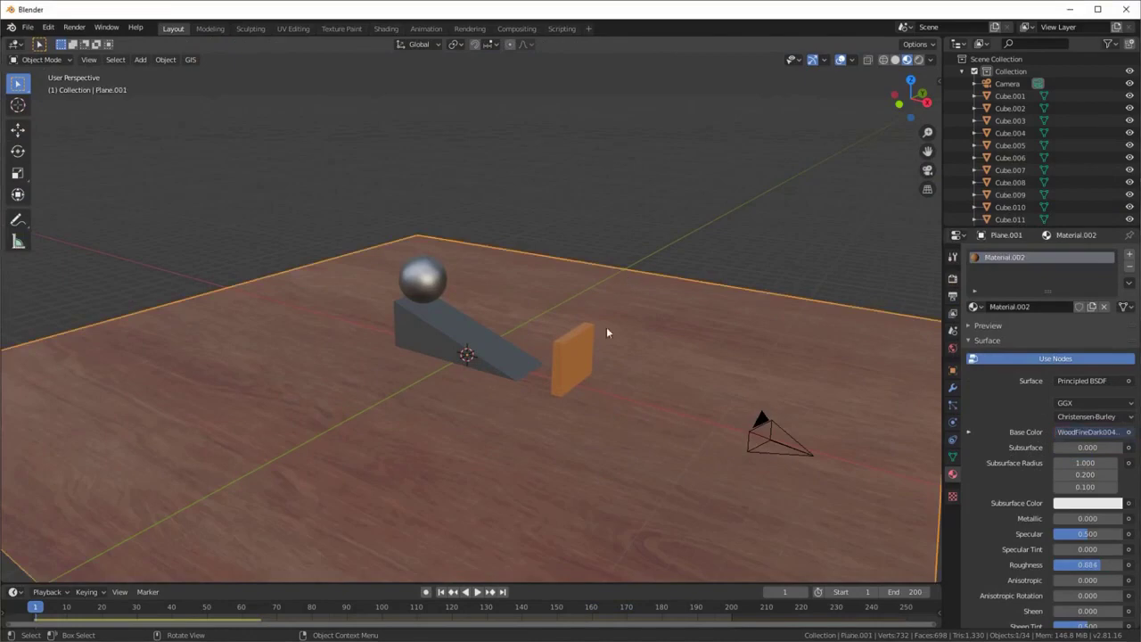
pyautogui.press('z')
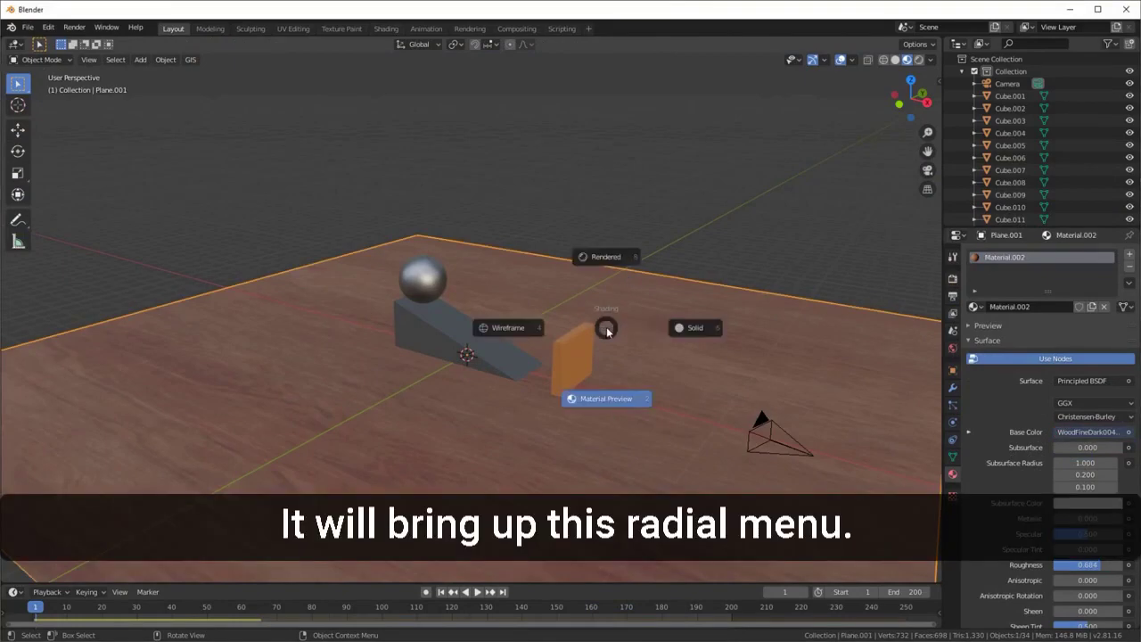
pyautogui.click(606, 258)
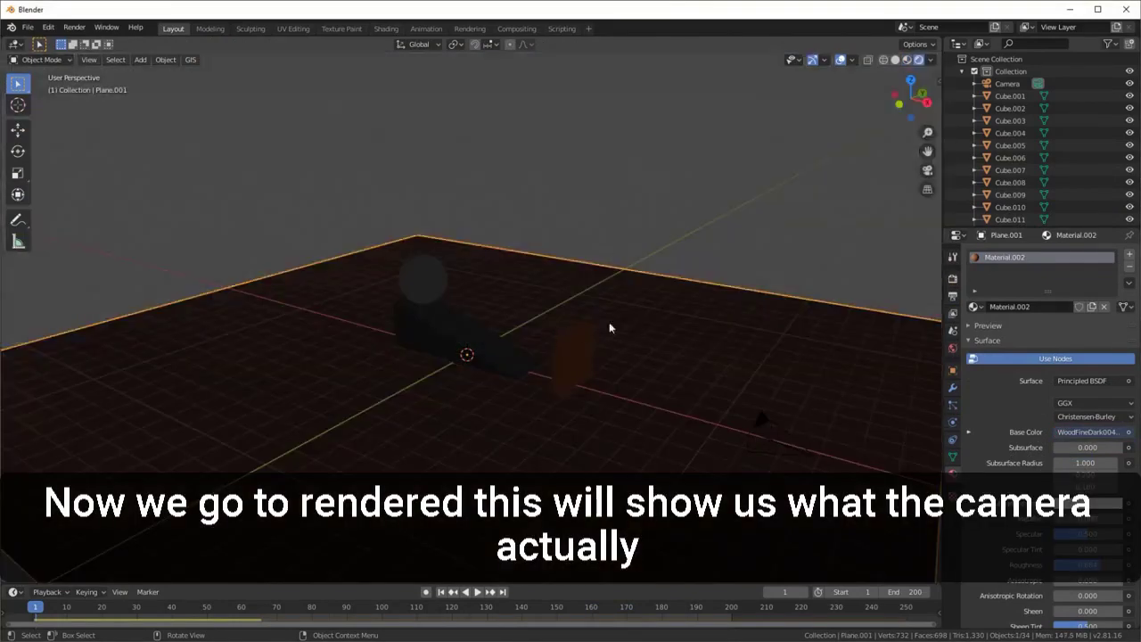
pyautogui.moveTo(659, 253); pyautogui.dragTo(614, 247, button='middle')
pyautogui.moveTo(346, 407); pyautogui.dragTo(445, 387, button='middle')
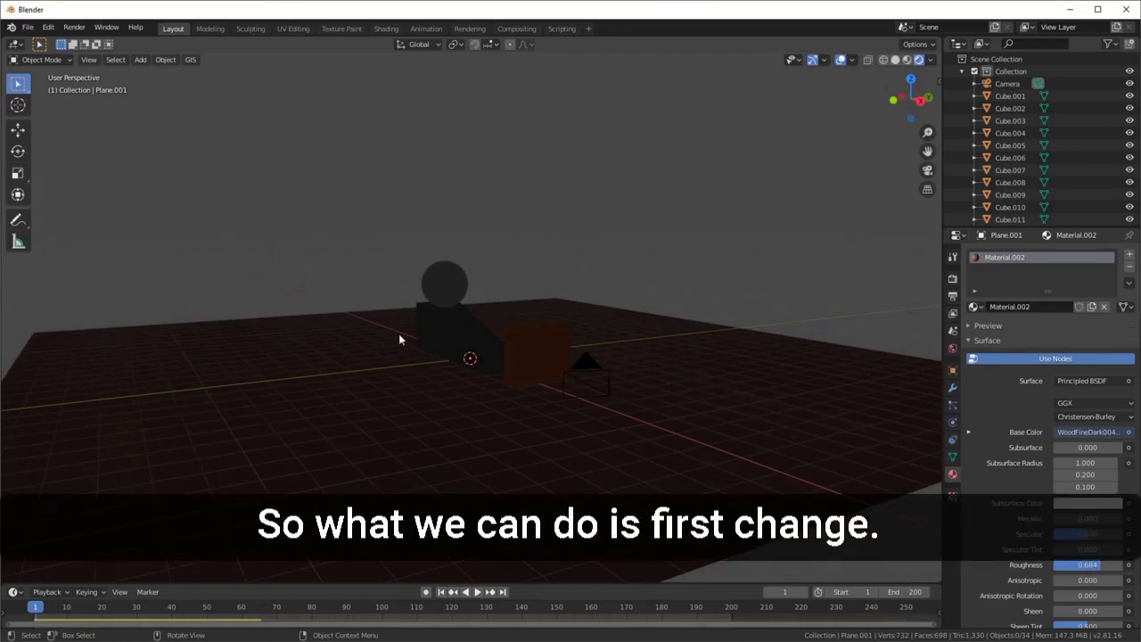
# - Brighten the world background color to a light gray and give it a slight lavender tint
pyautogui.click(951, 354)
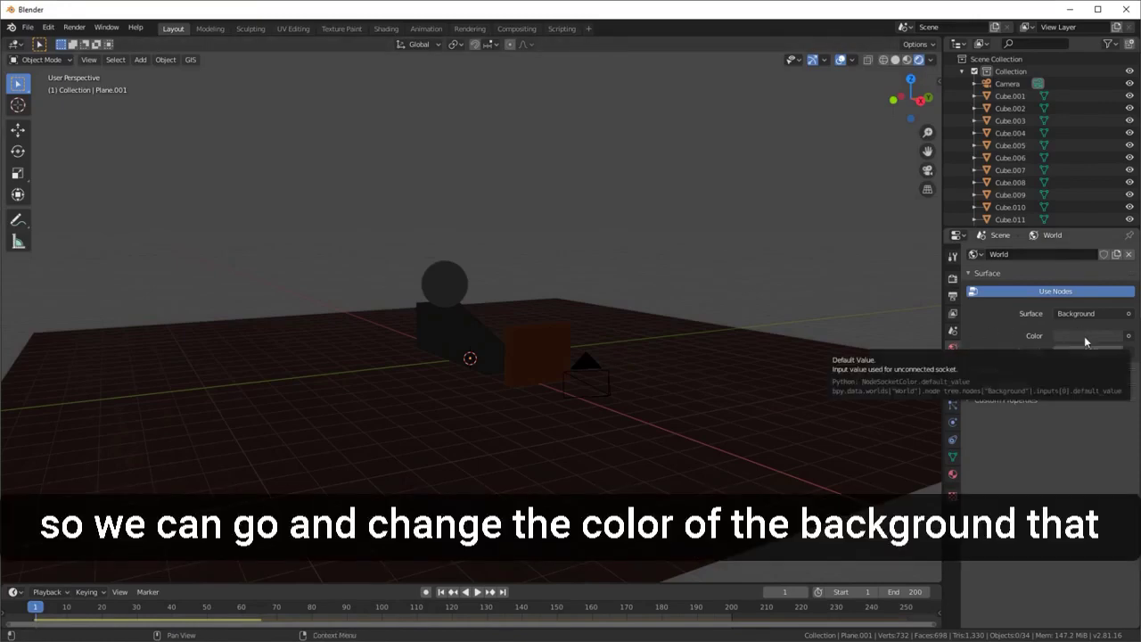
pyautogui.click(1083, 336)
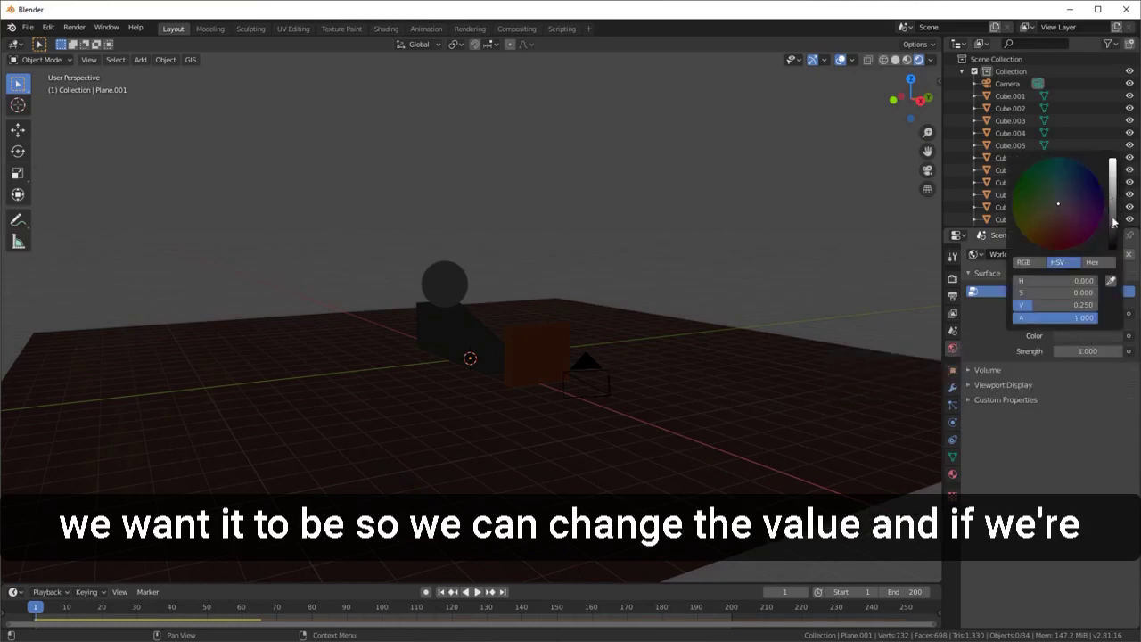
pyautogui.moveTo(1112, 227); pyautogui.dragTo(1112, 181)
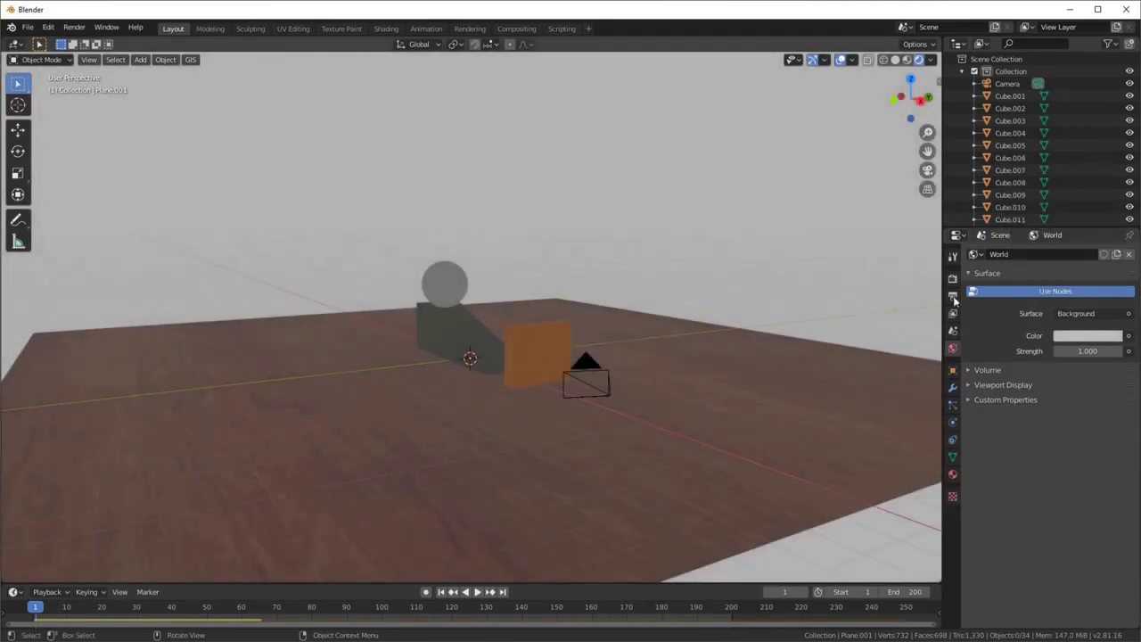
pyautogui.click(1081, 336)
pyautogui.moveTo(1065, 197); pyautogui.dragTo(1060, 203)
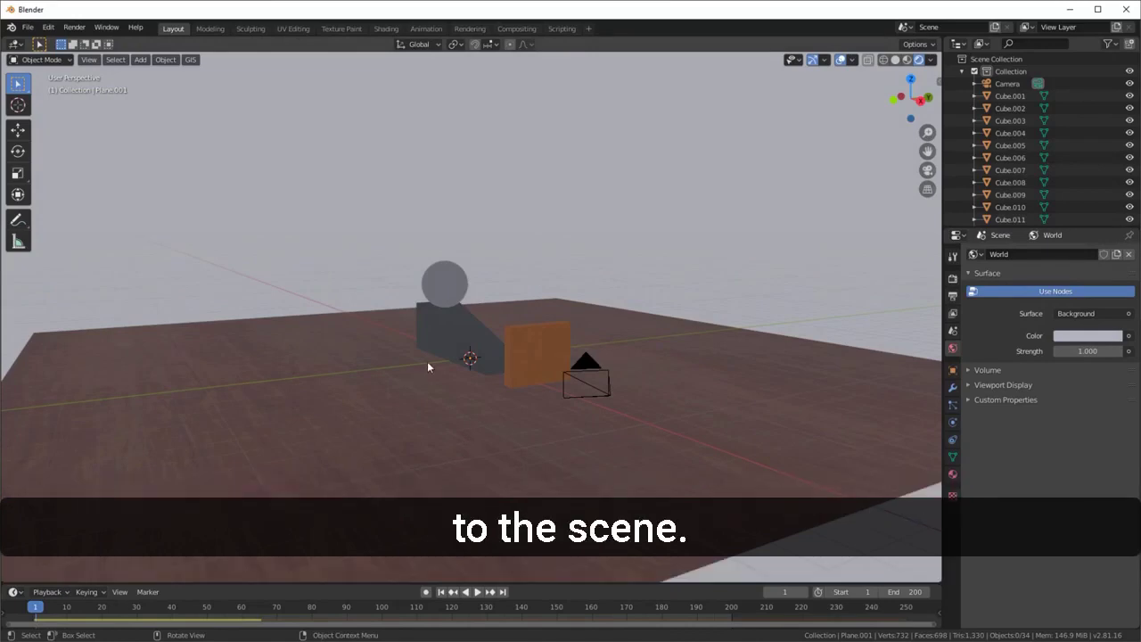
# - Add a Sun light to the scene
pyautogui.click(463, 389)
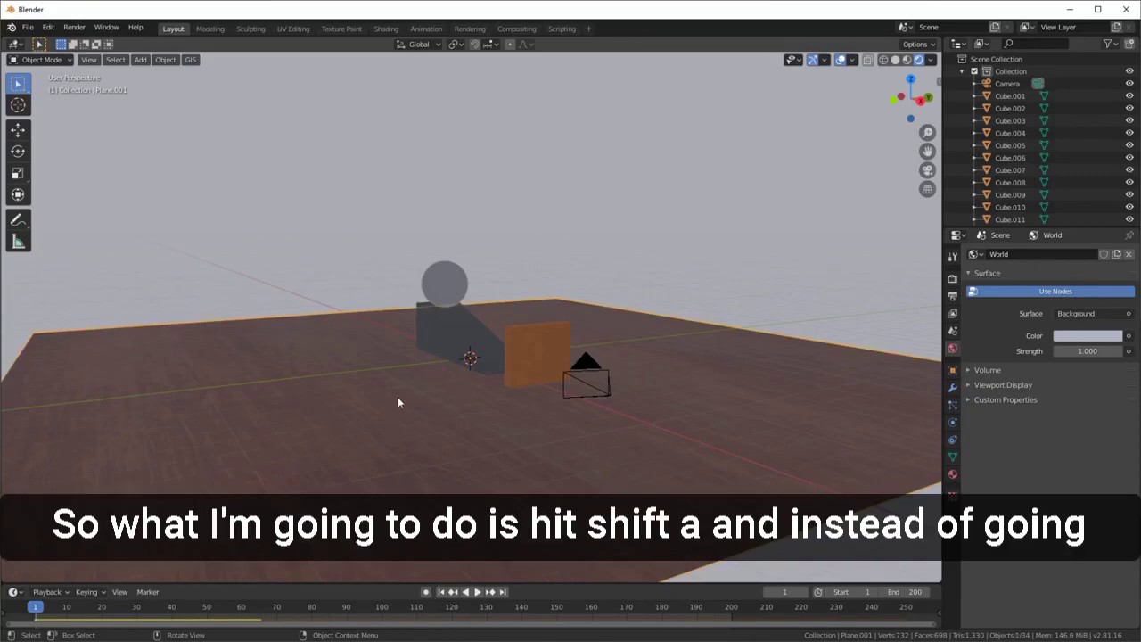
pyautogui.hotkey('shift', 'a')
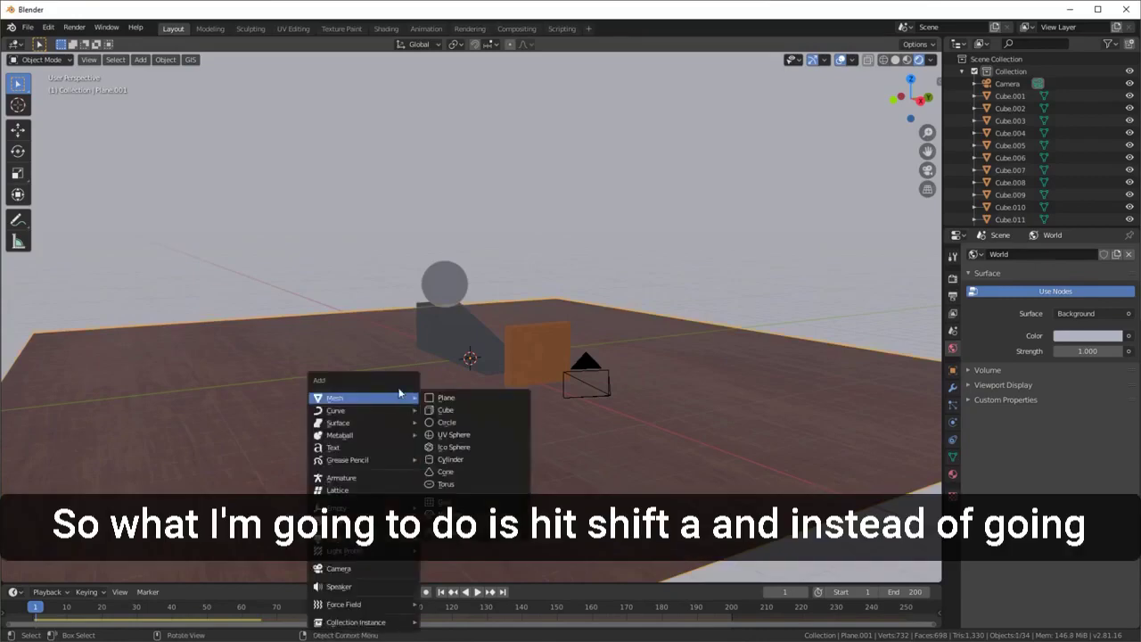
pyautogui.moveTo(374, 536)
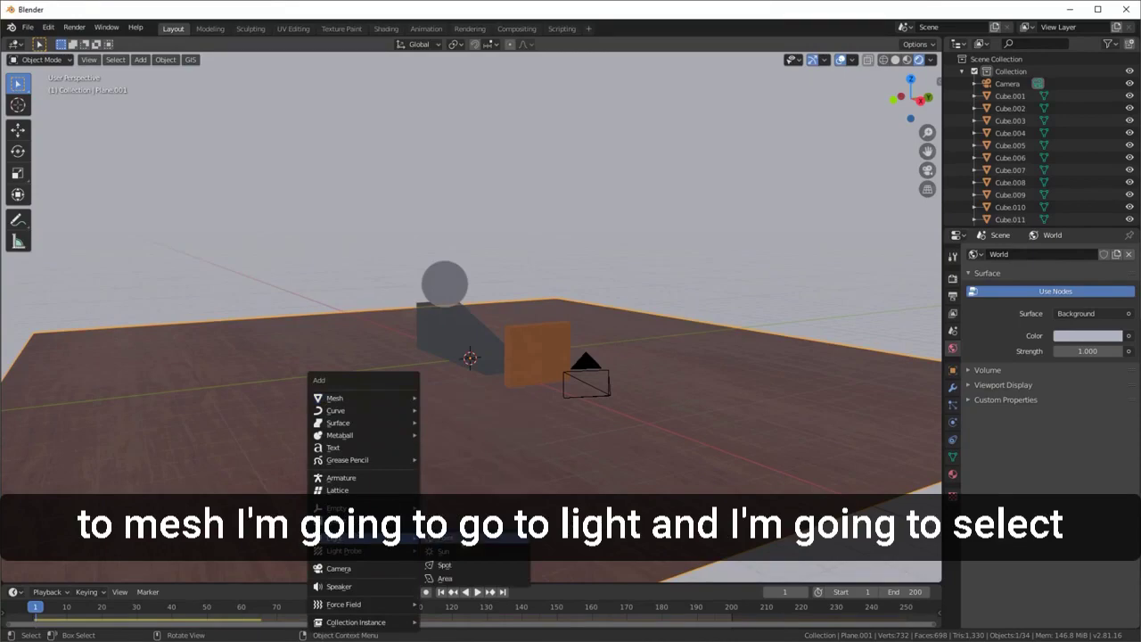
pyautogui.click(450, 555)
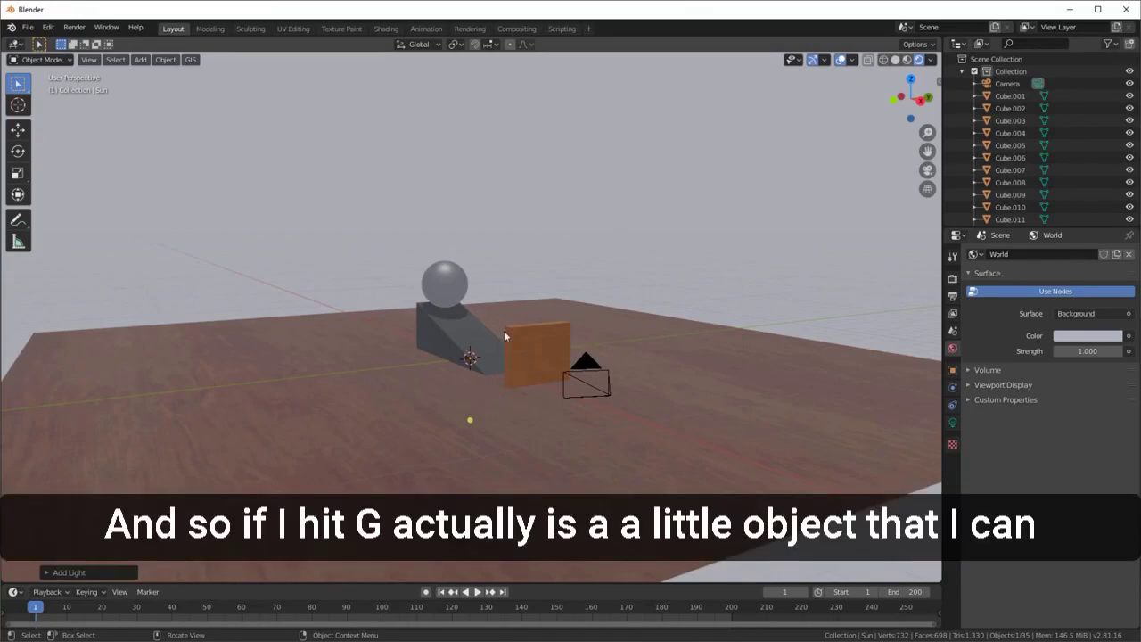
# - Move the Sun light up and off to the side of the ramp, above the ground plane, and check its placement
pyautogui.press('g')
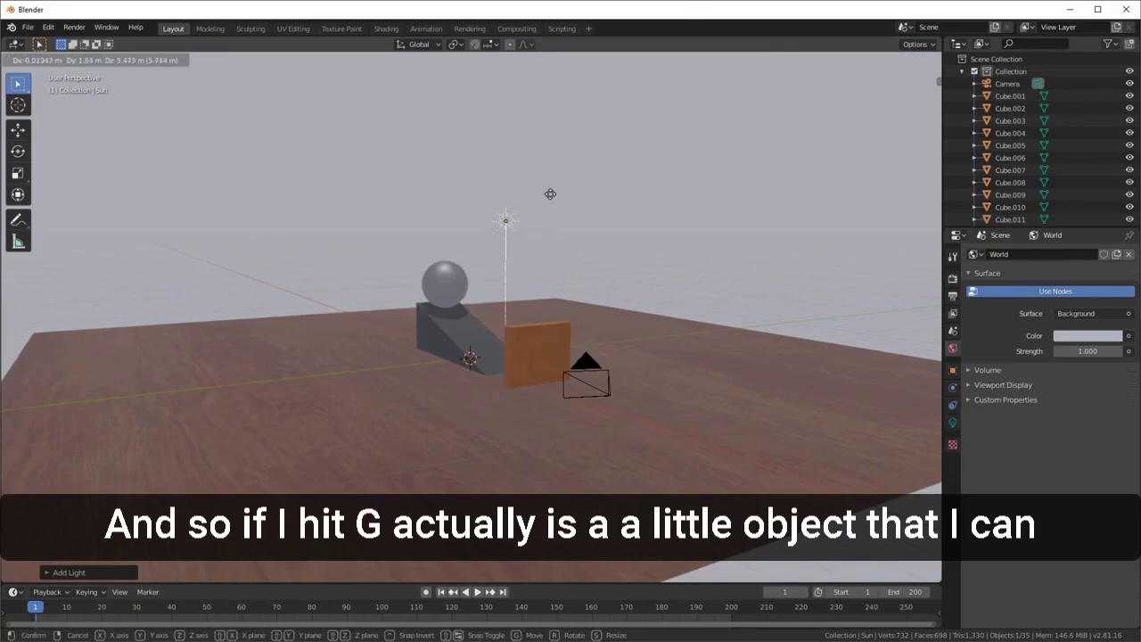
pyautogui.click(738, 107)
pyautogui.moveTo(756, 132); pyautogui.dragTo(699, 247, button='middle')
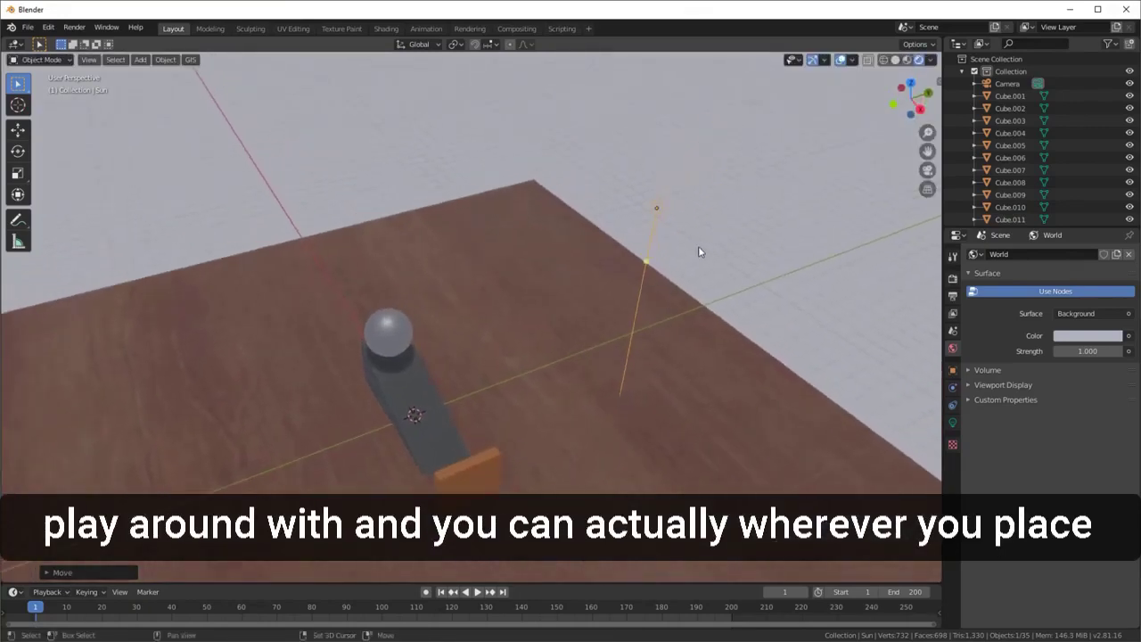
pyautogui.moveTo(703, 349); pyautogui.dragTo(692, 340, button='middle')
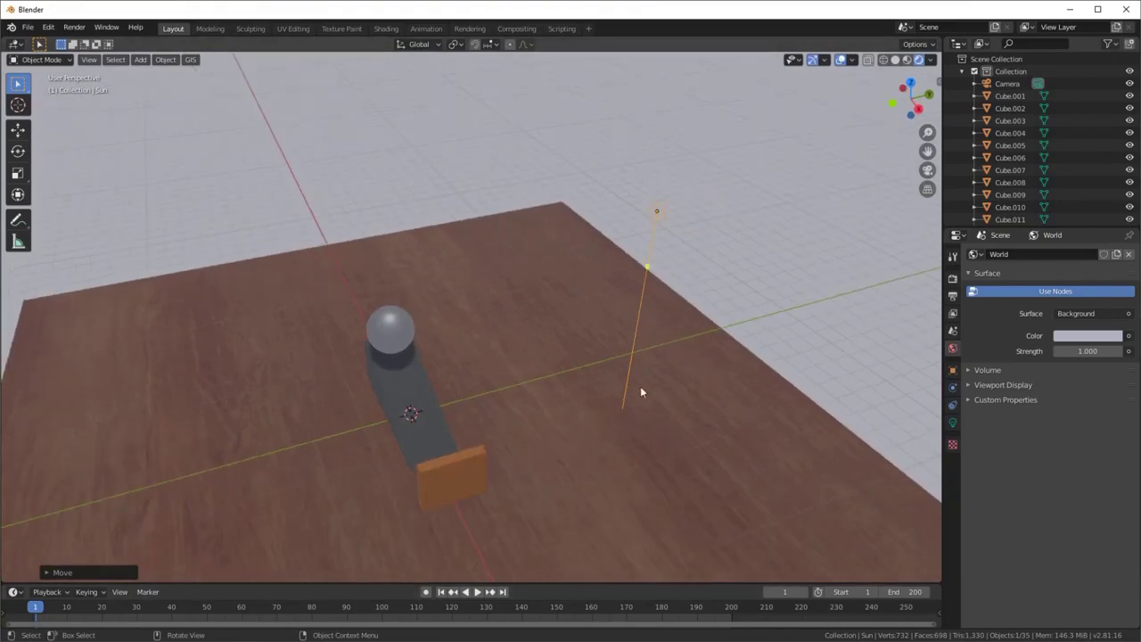
# - Rotate the Sun light so its beam points toward the ramp and casts shadows from the sphere and cube wall
pyautogui.press('r')
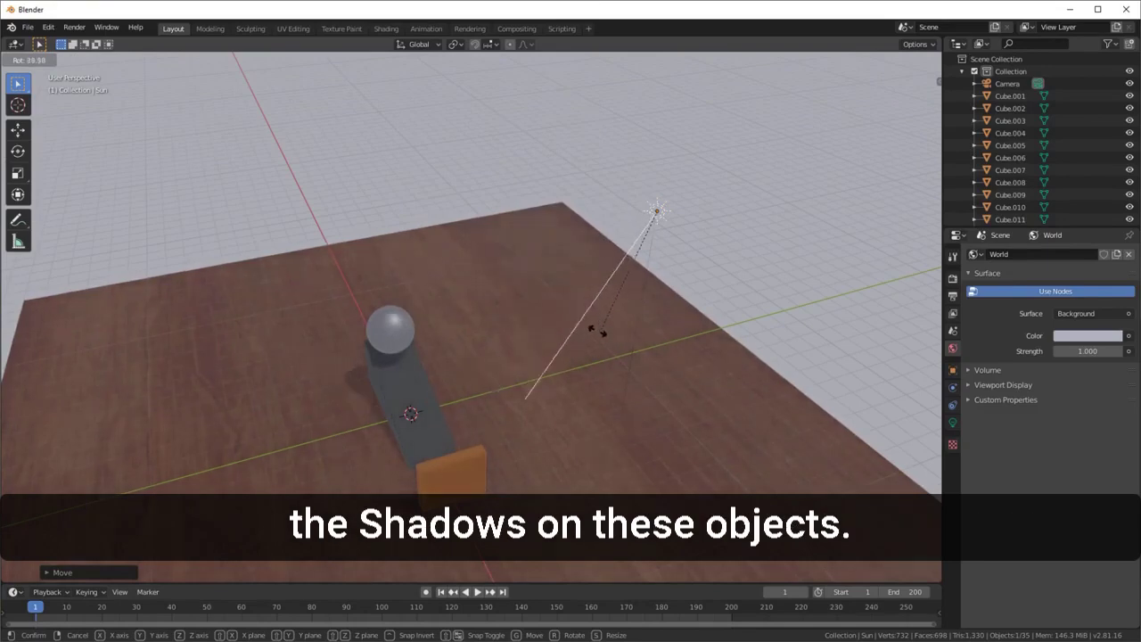
pyautogui.click(571, 286)
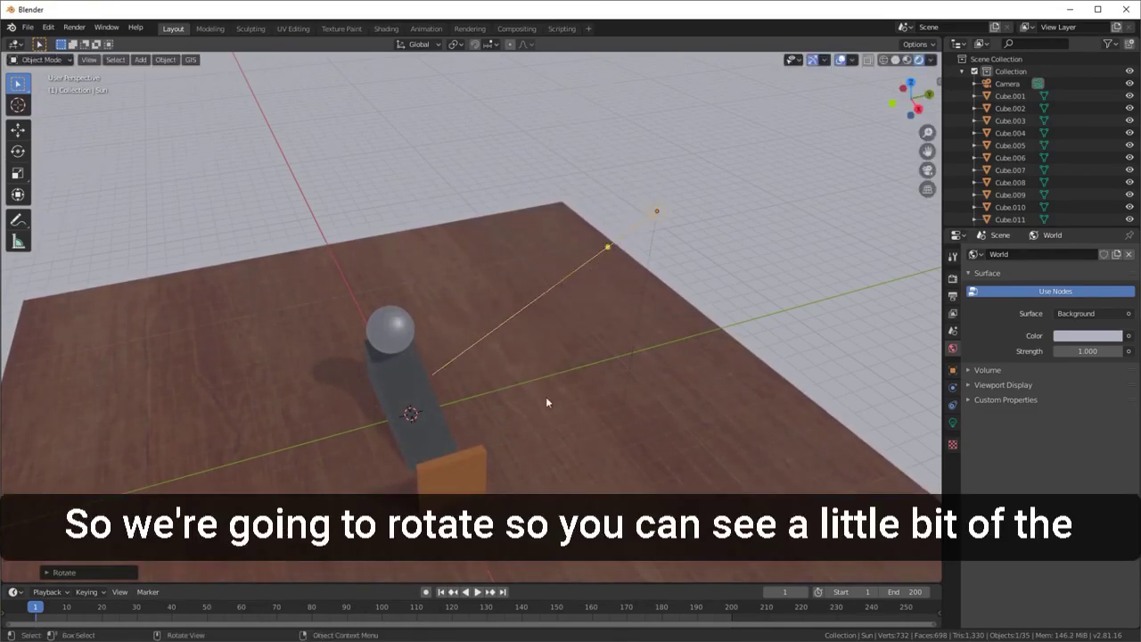
pyautogui.moveTo(546, 396); pyautogui.dragTo(598, 366, button='middle')
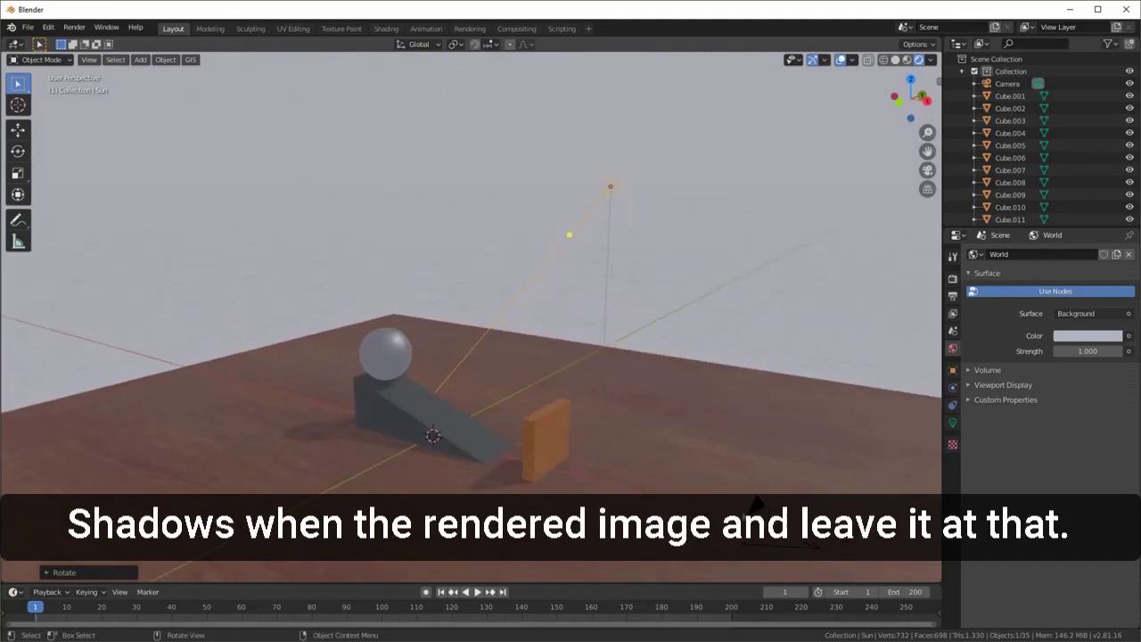
pyautogui.moveTo(673, 495); pyautogui.dragTo(623, 468, button='middle')
# - Give the Sun light a warm peach color and set its strength to 4.920
pyautogui.click(953, 423)
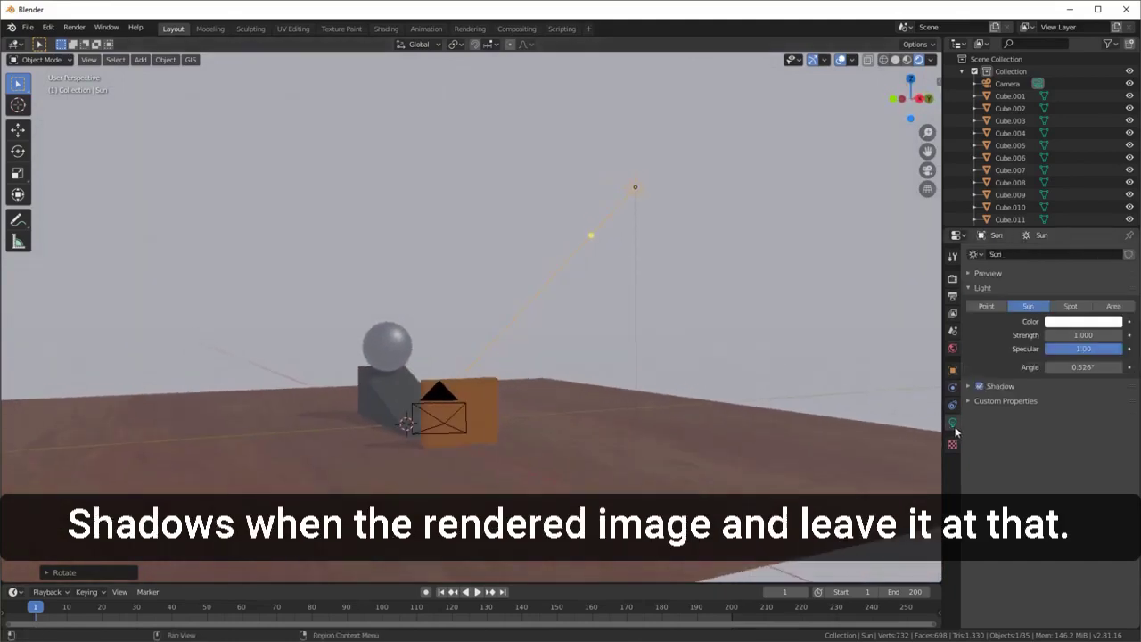
pyautogui.click(1083, 322)
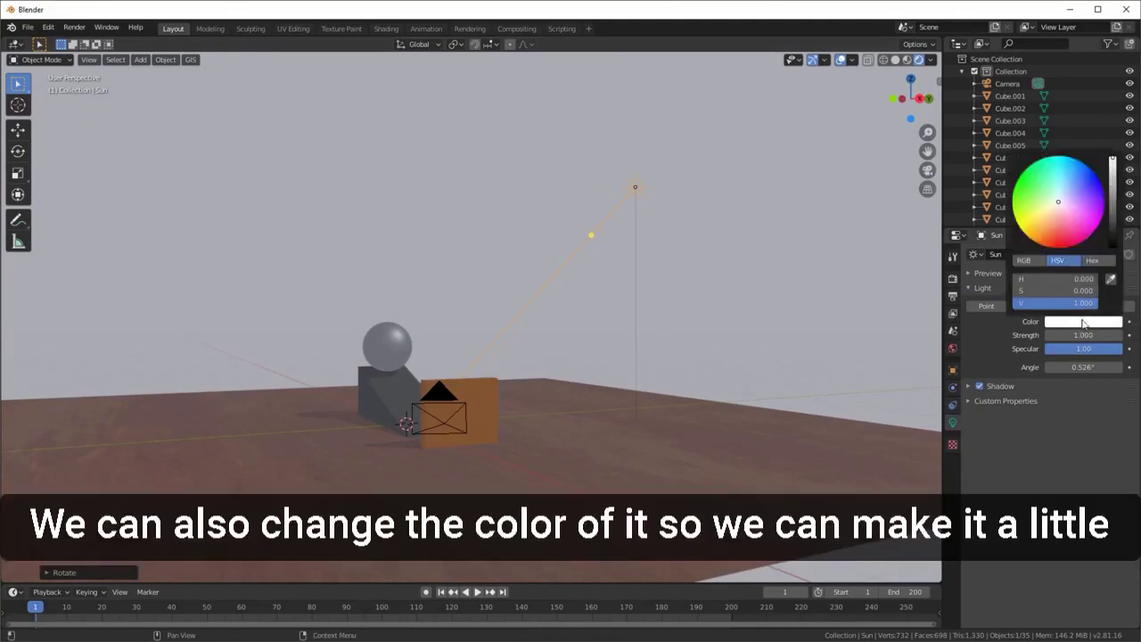
pyautogui.moveTo(1061, 212); pyautogui.dragTo(1052, 217)
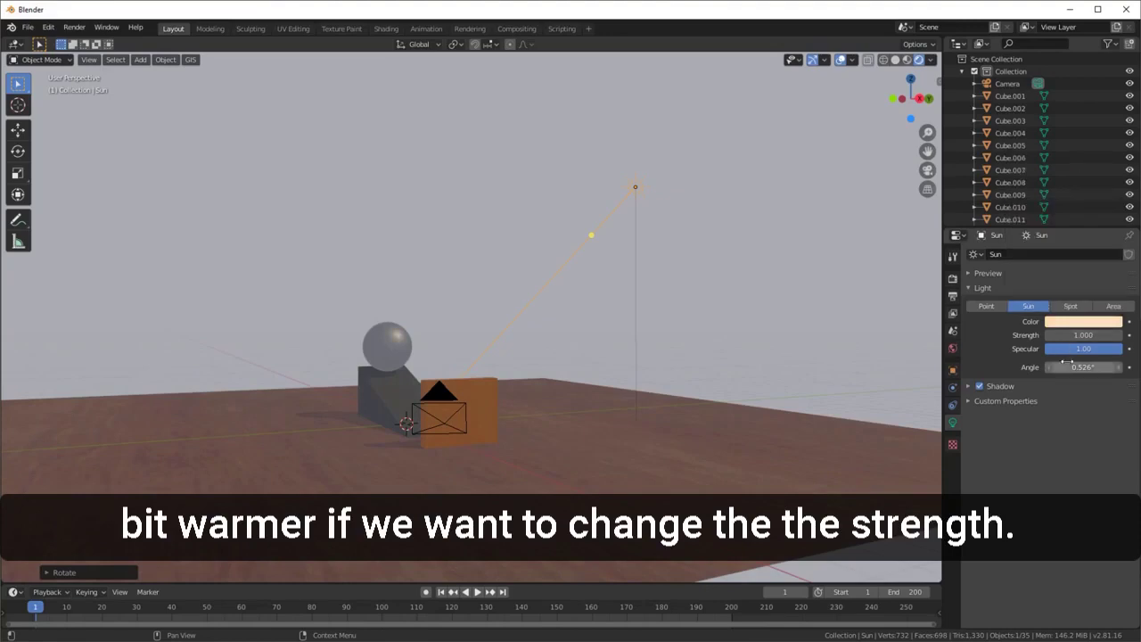
pyautogui.moveTo(1057, 335); pyautogui.dragTo(1096, 336)
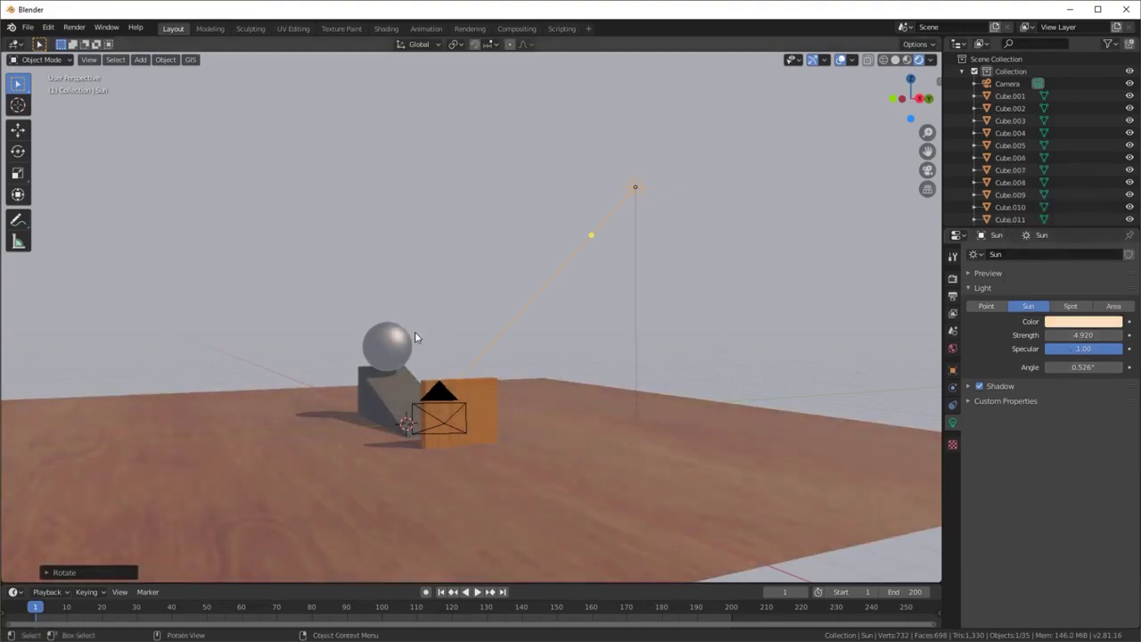
# - Look through the camera and examine the lighting and shadows on the sphere, ramp and cube wall up close
pyautogui.moveTo(414, 331); pyautogui.dragTo(577, 310, button='middle')
pyautogui.press('KP_0')
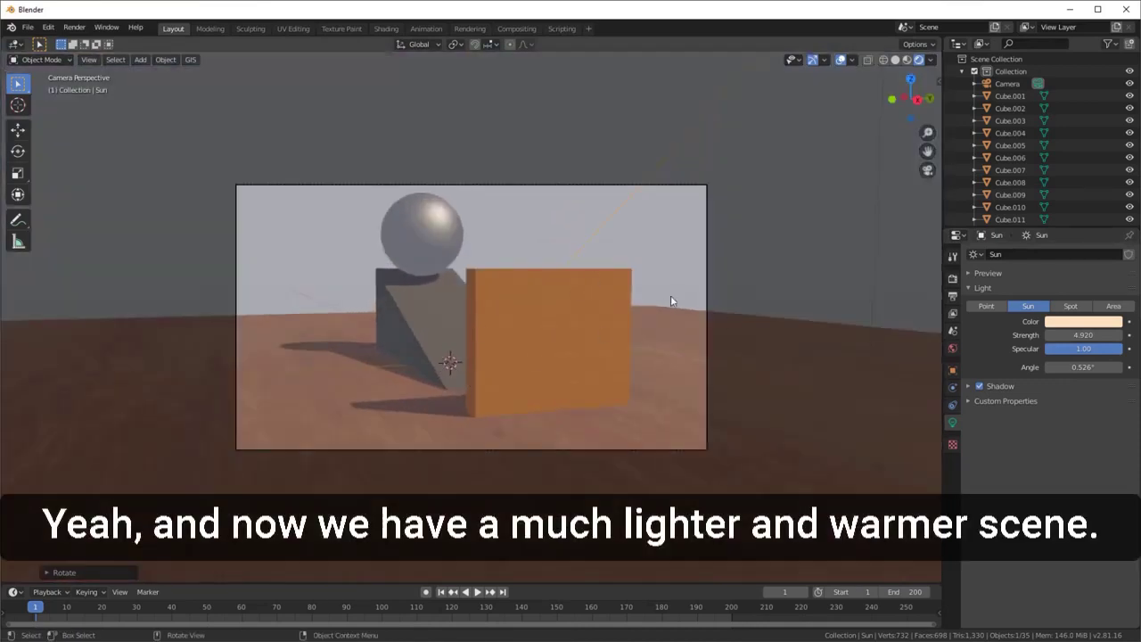
pyautogui.click(298, 223)
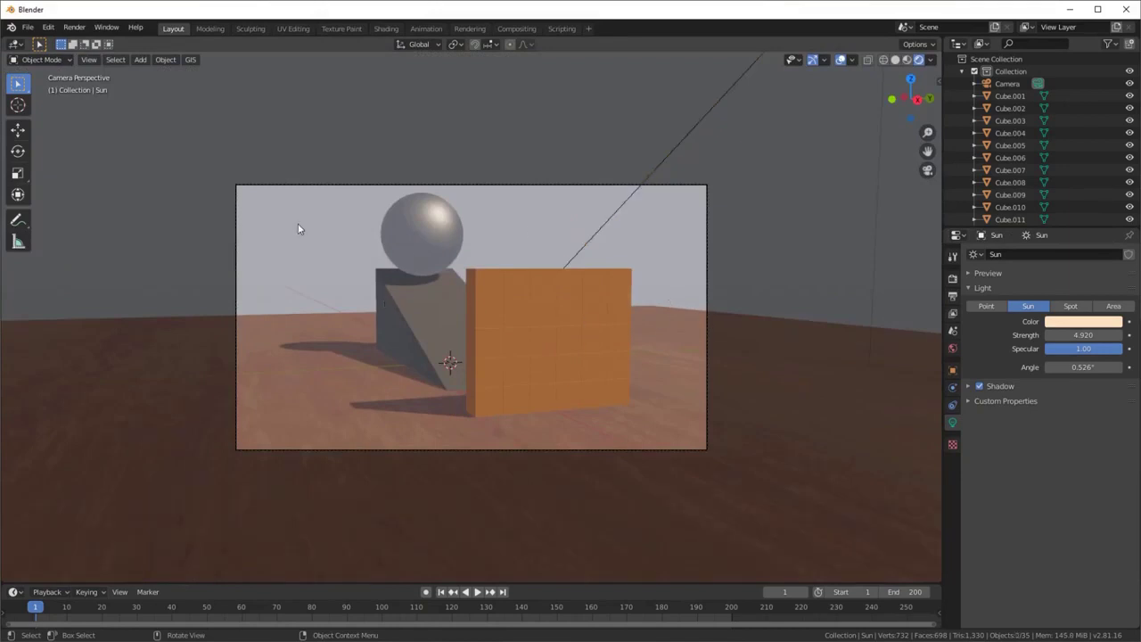
pyautogui.scroll(2, 411, 232)
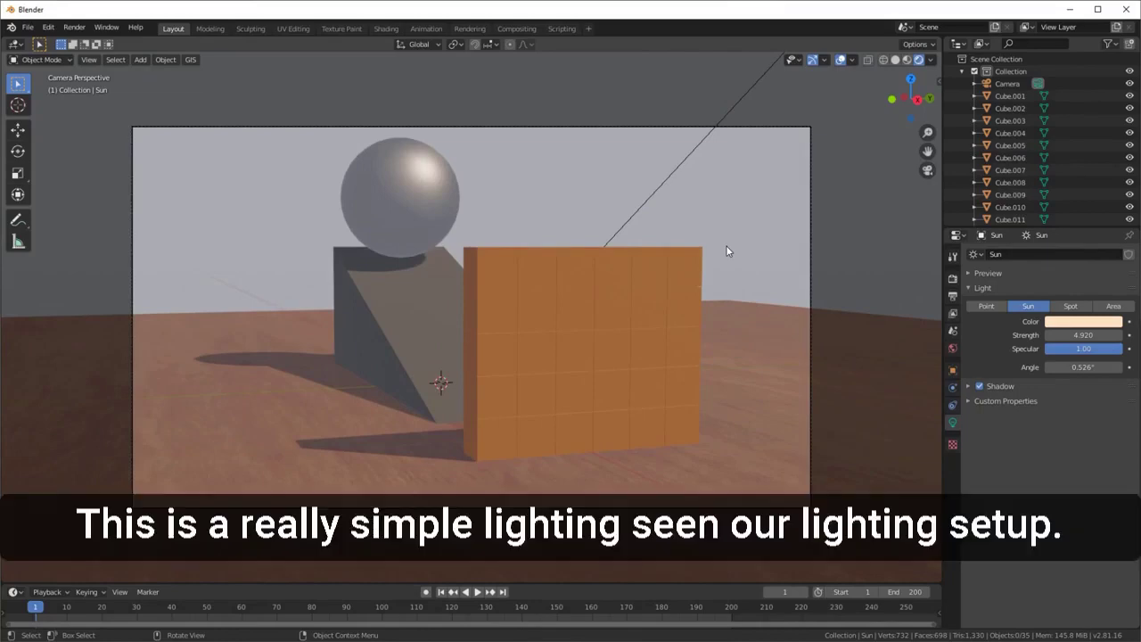
pyautogui.scroll(3, 709, 283)
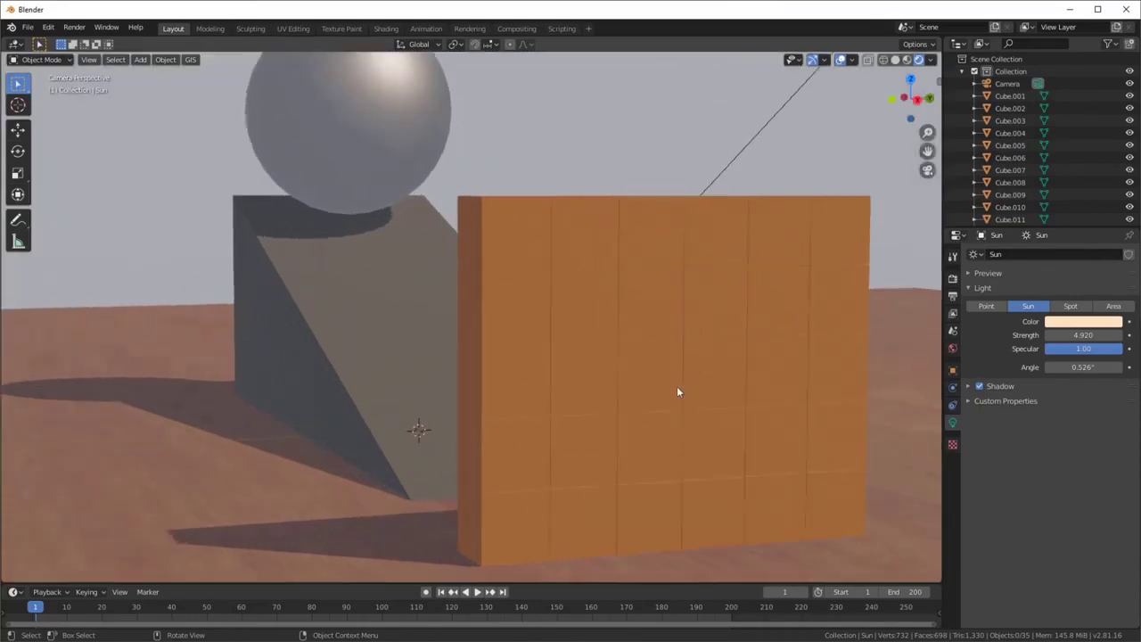
pyautogui.keyDown('shift'); pyautogui.moveTo(678, 390); pyautogui.dragTo(653, 280, button='middle'); pyautogui.keyUp('shift')
pyautogui.press('Home')
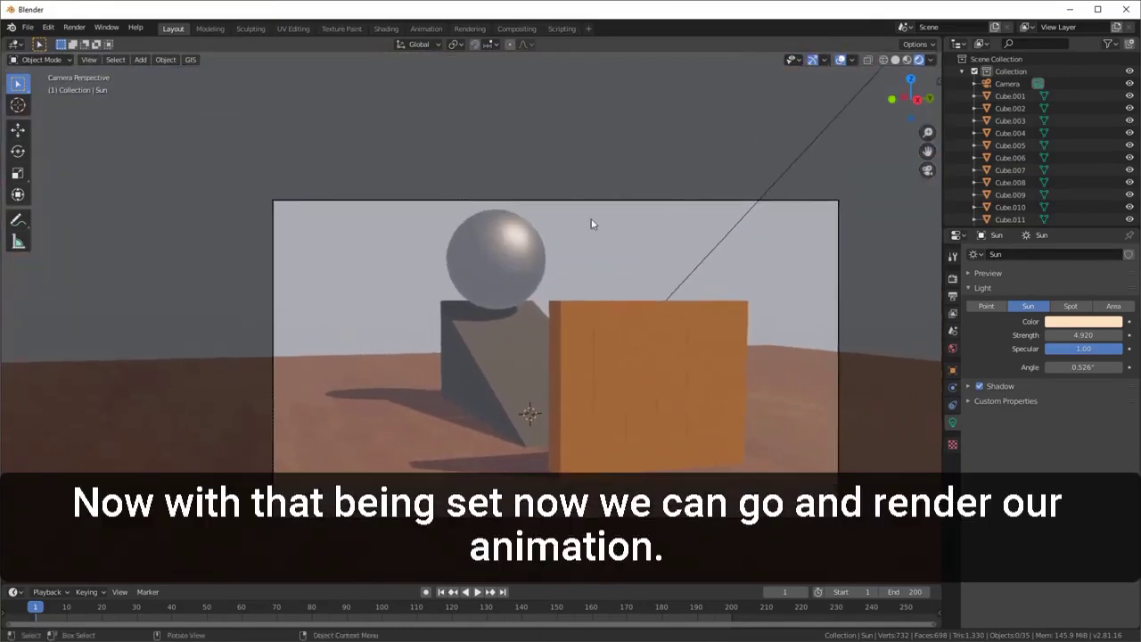
# - Return to the Layout workspace and set the animation's end frame to 200
pyautogui.click(74, 27)
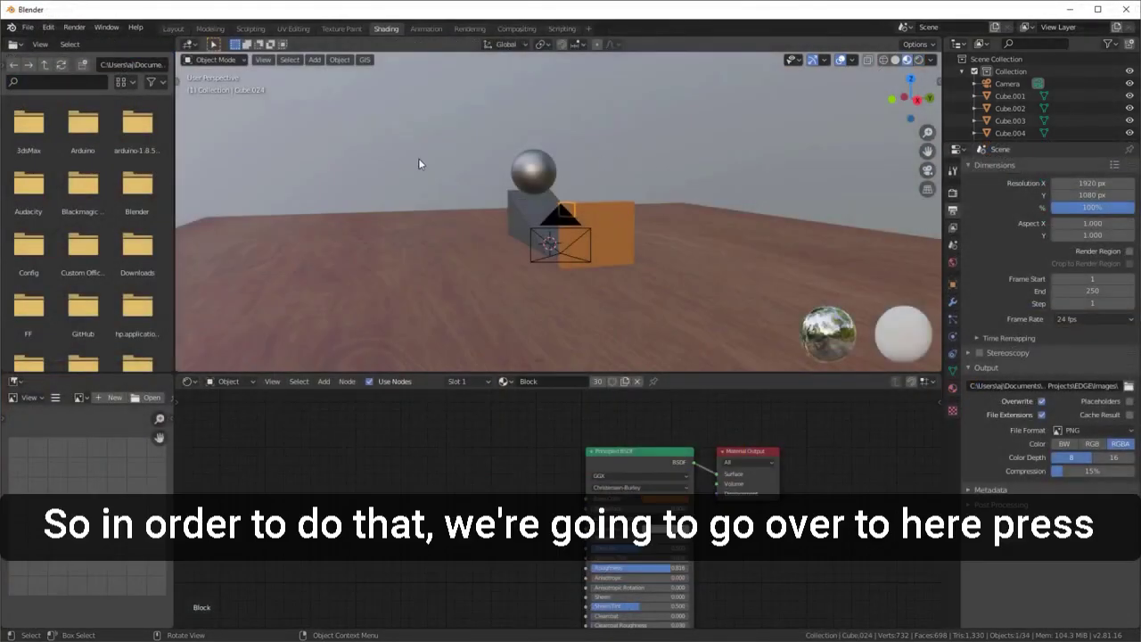
pyautogui.click(73, 28)
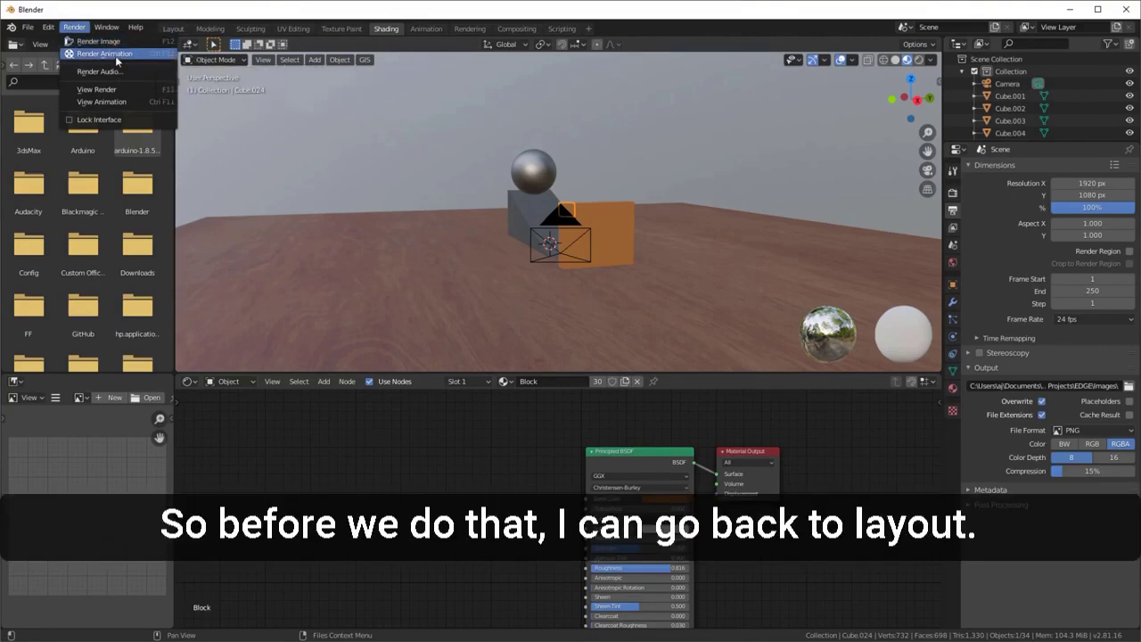
pyautogui.click(175, 29)
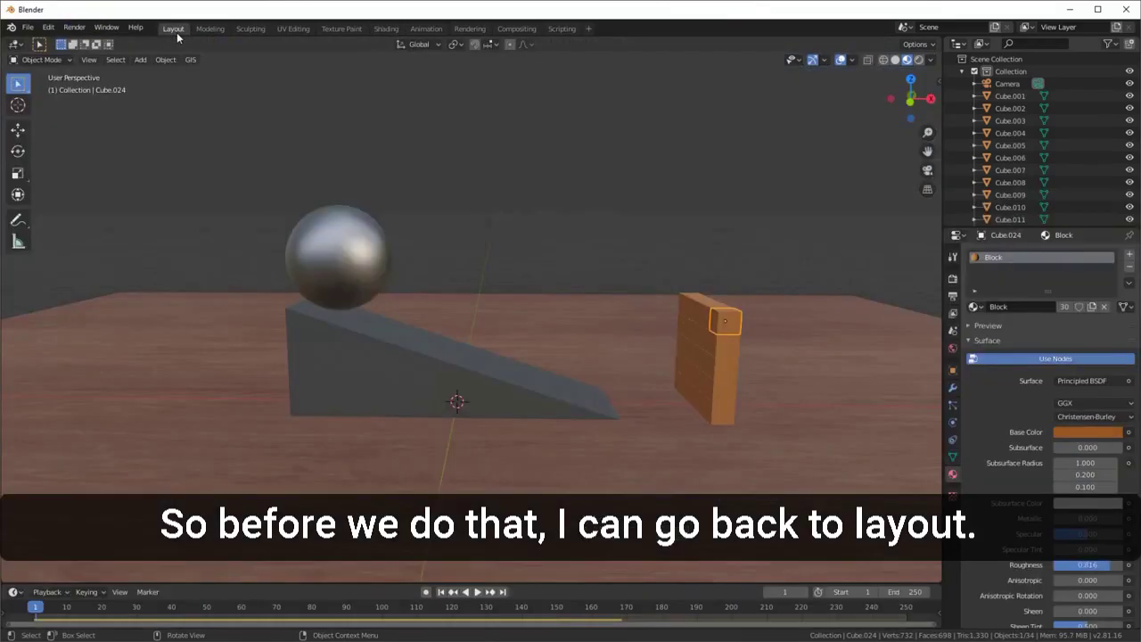
pyautogui.moveTo(703, 272); pyautogui.dragTo(714, 418, button='middle')
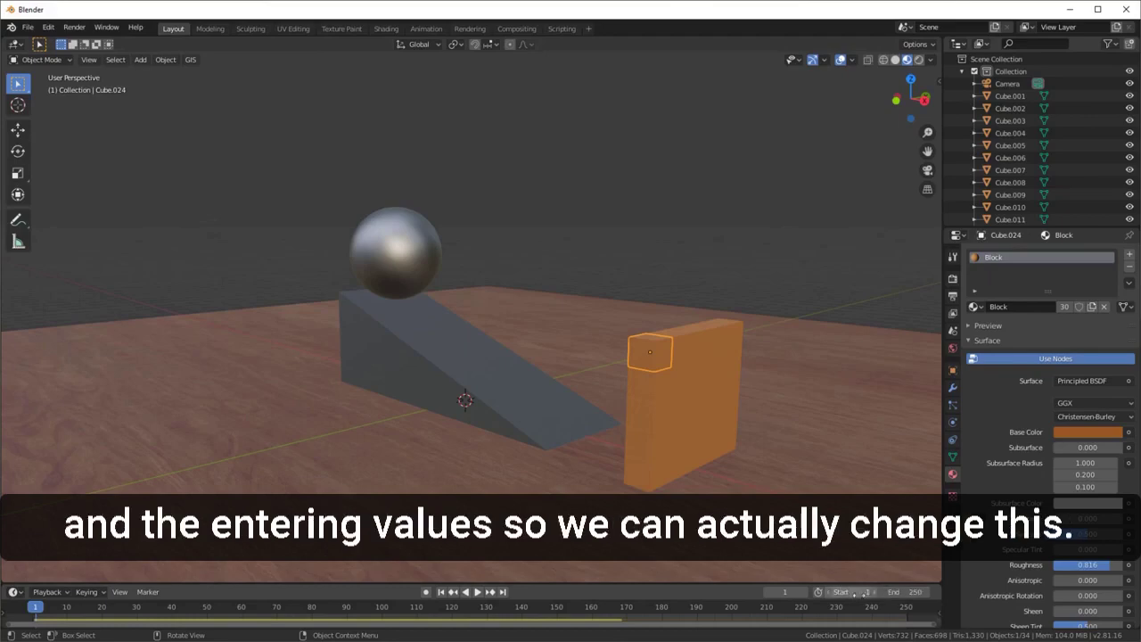
pyautogui.click(904, 592)
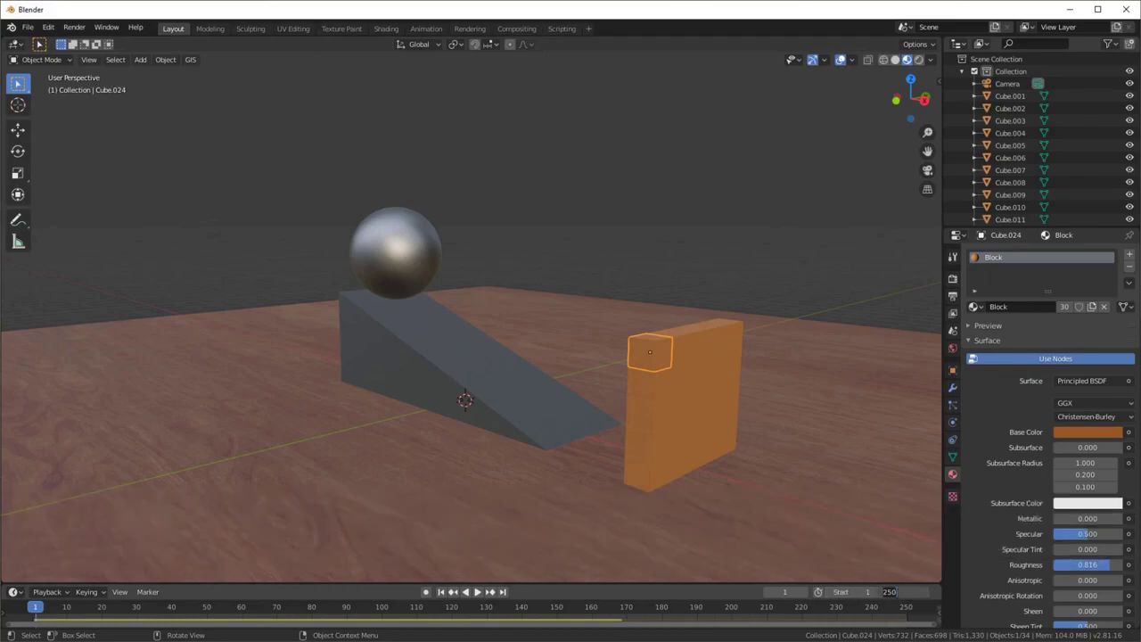
pyautogui.write('20')
pyautogui.press('Return')
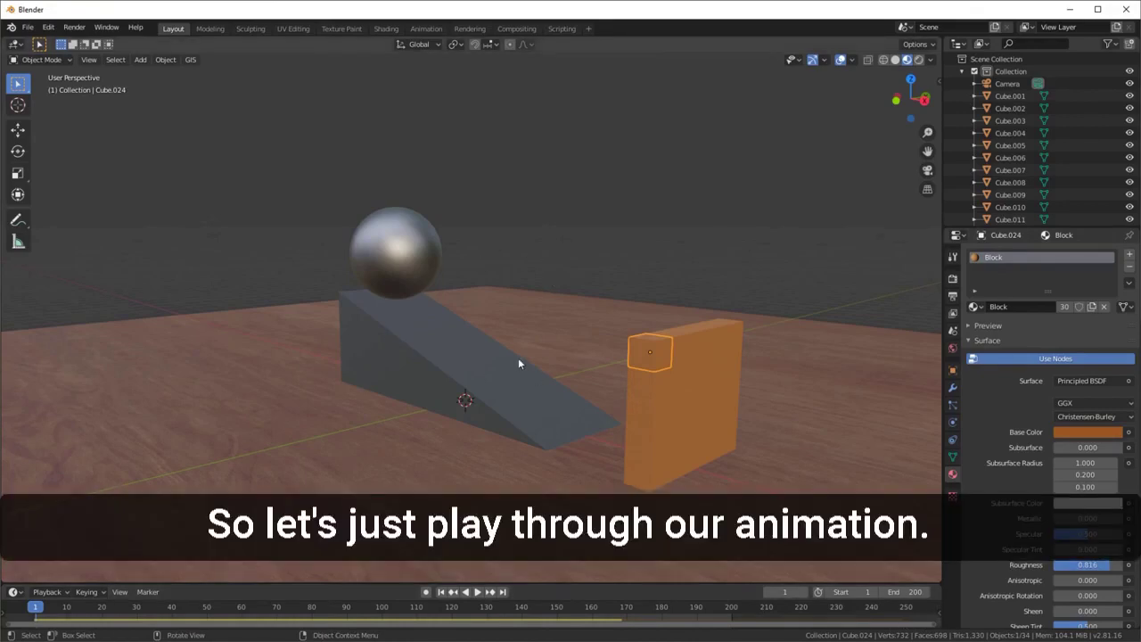
# - Play the simulation through to frame 200 so its data is cached, and stop the playback
pyautogui.click(477, 592)
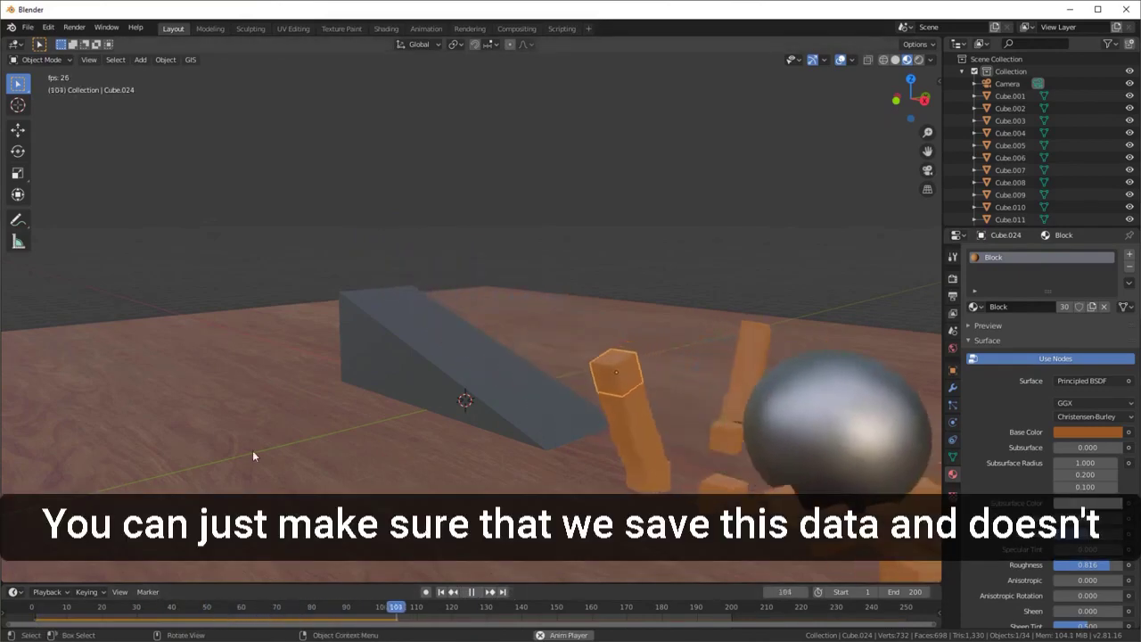
pyautogui.moveTo(253, 450); pyautogui.dragTo(800, 495, button='middle')
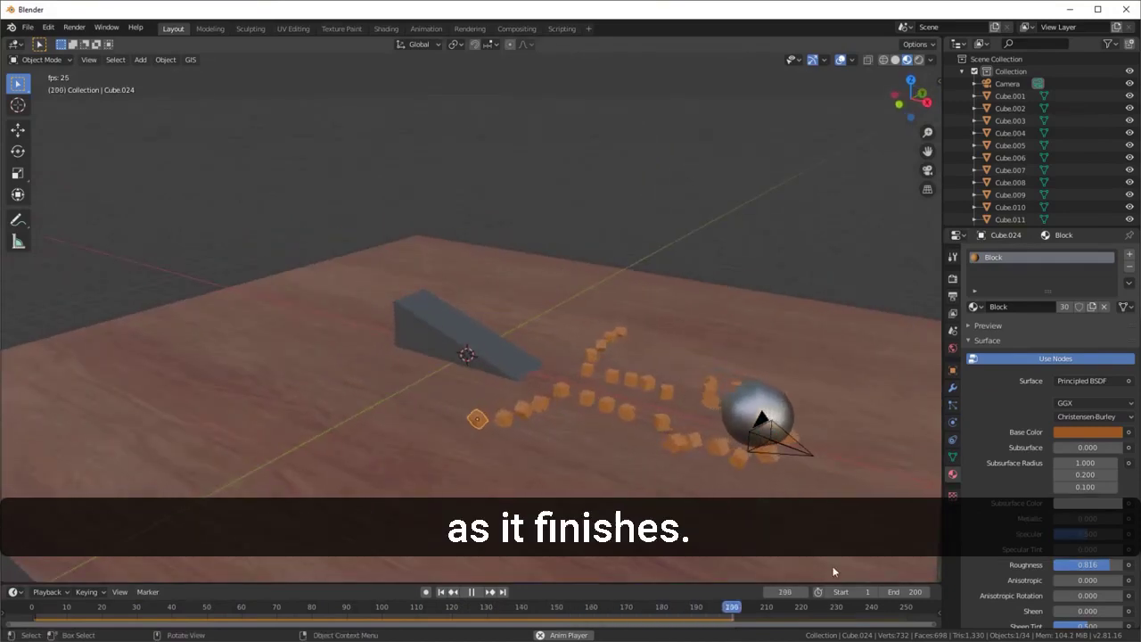
pyautogui.click(477, 592)
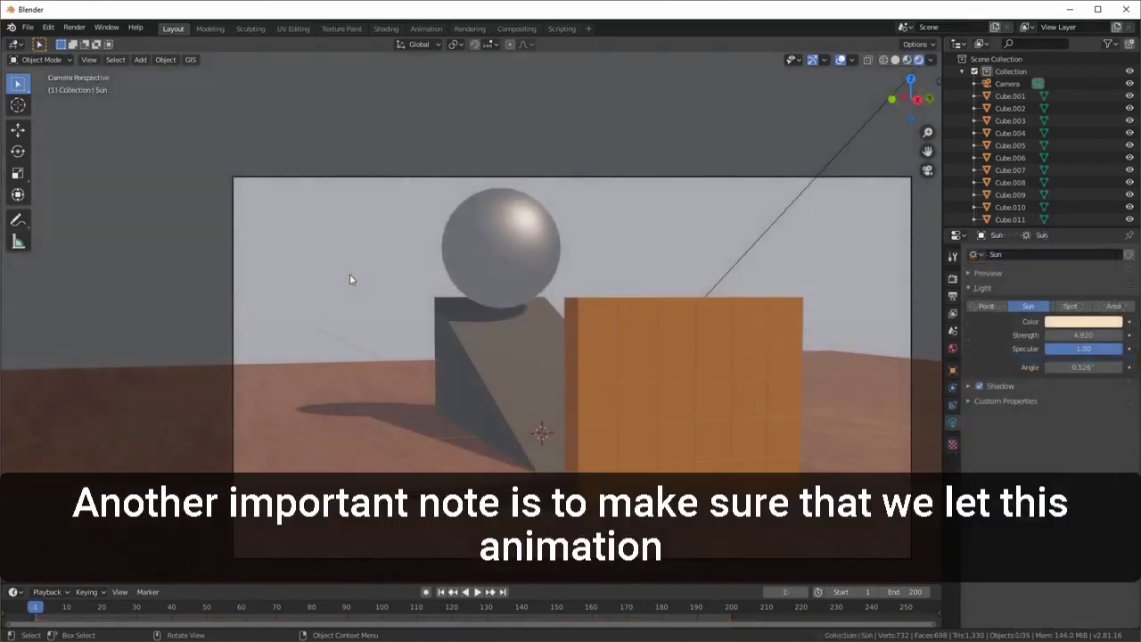
# - Return to frame 1 after a short playback in the camera view and render the animation
pyautogui.click(479, 592)
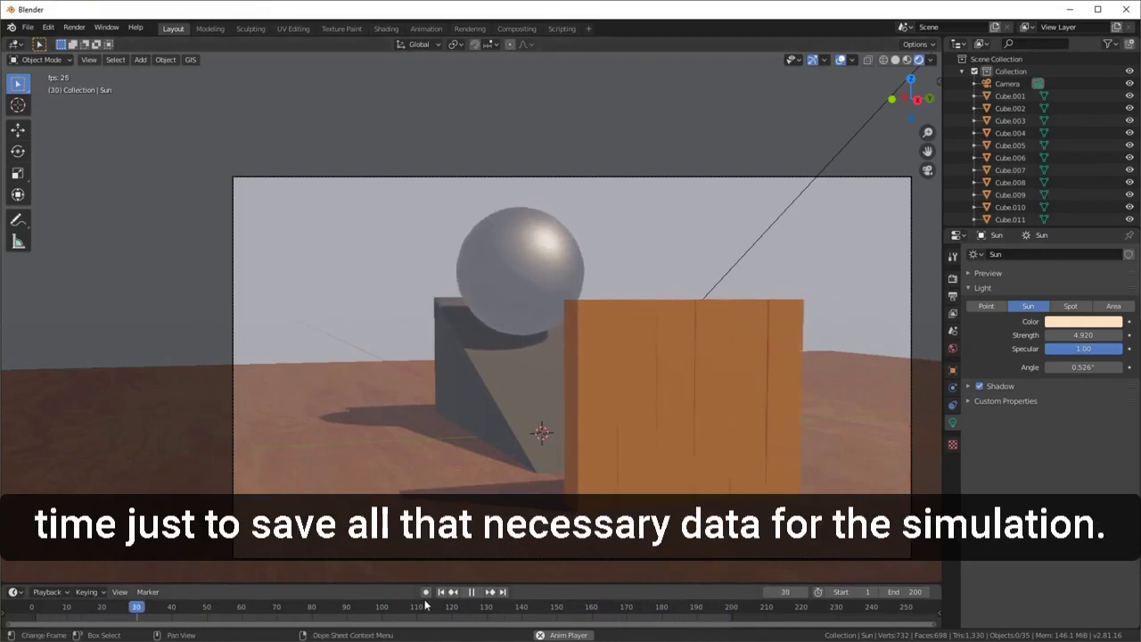
pyautogui.press('space')
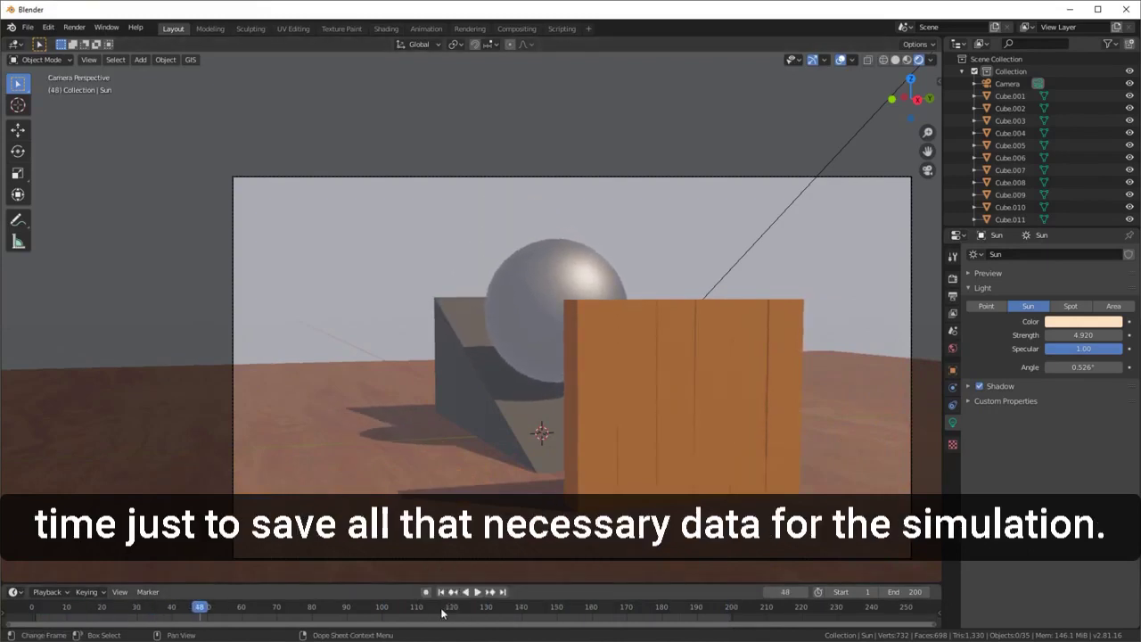
pyautogui.click(440, 590)
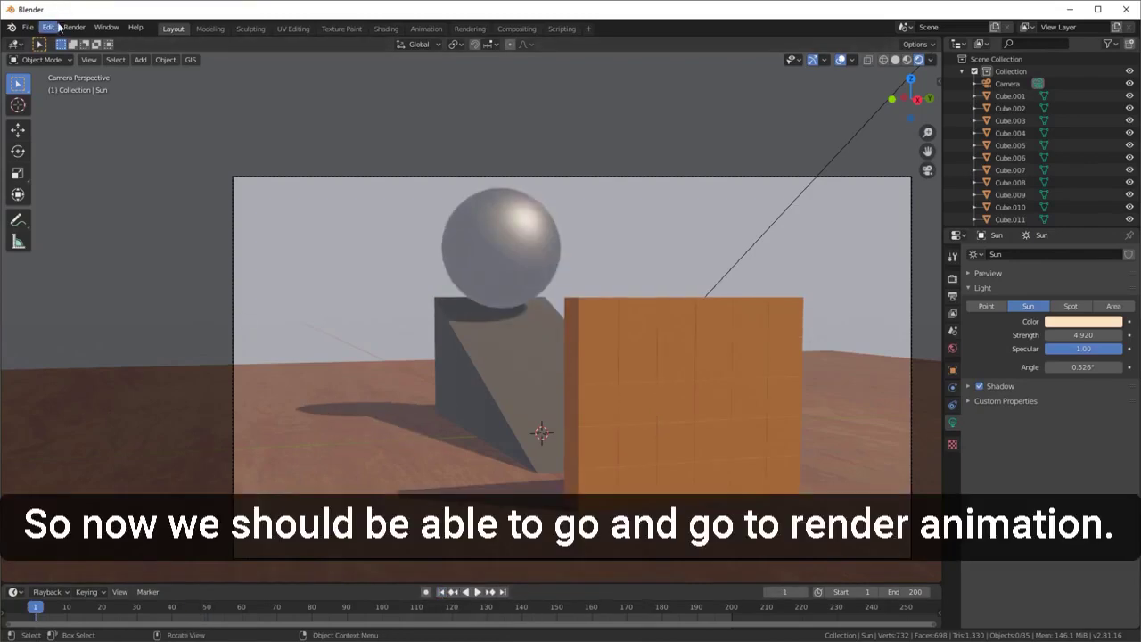
pyautogui.click(67, 30)
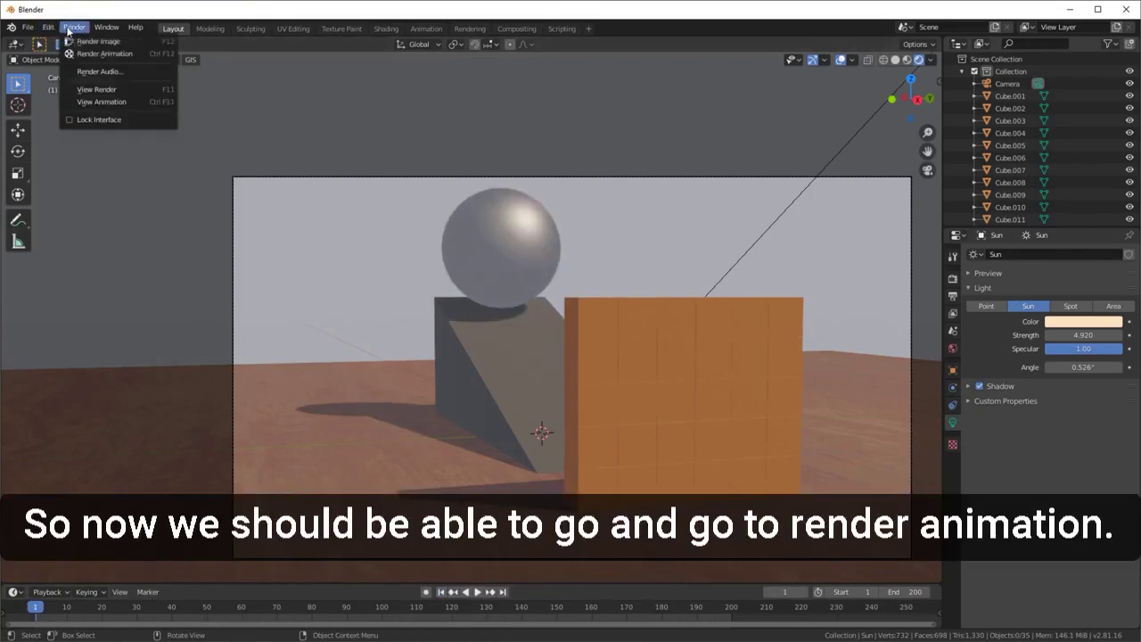
pyautogui.click(103, 54)
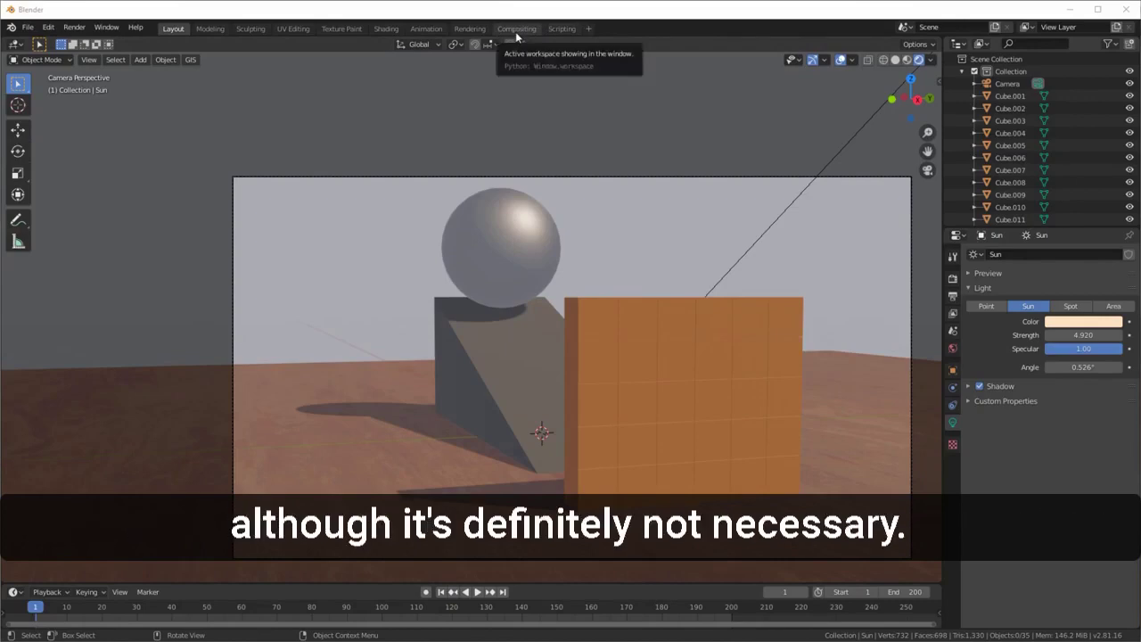
# - Switch to the Compositing workspace and change the Dope Sheet area into a Video Sequencer
pyautogui.click(516, 32)
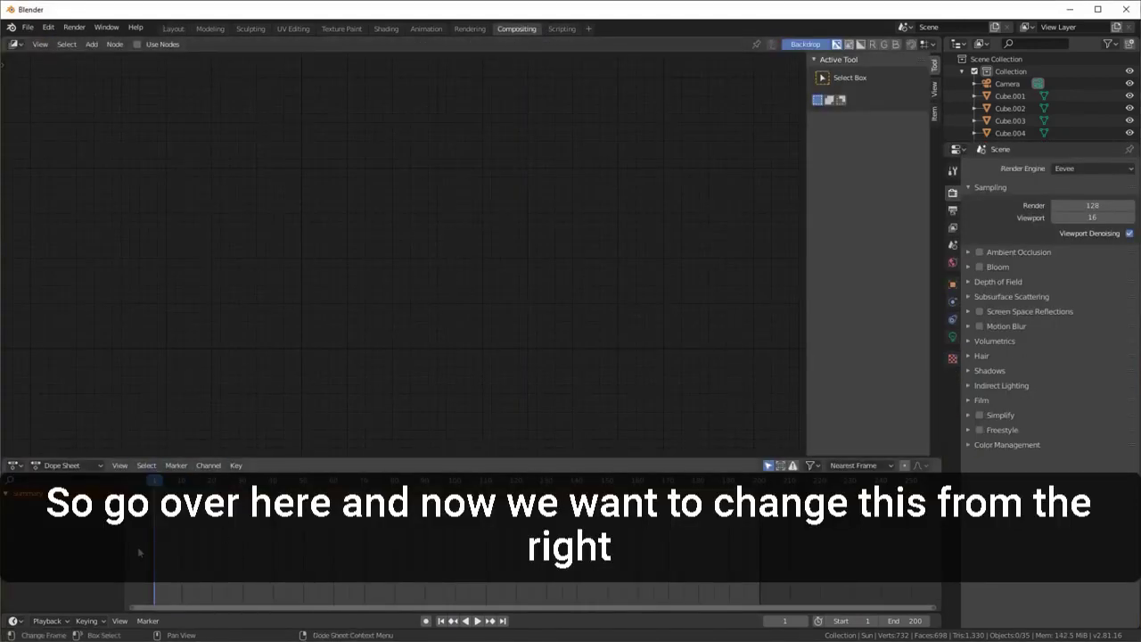
pyautogui.click(16, 465)
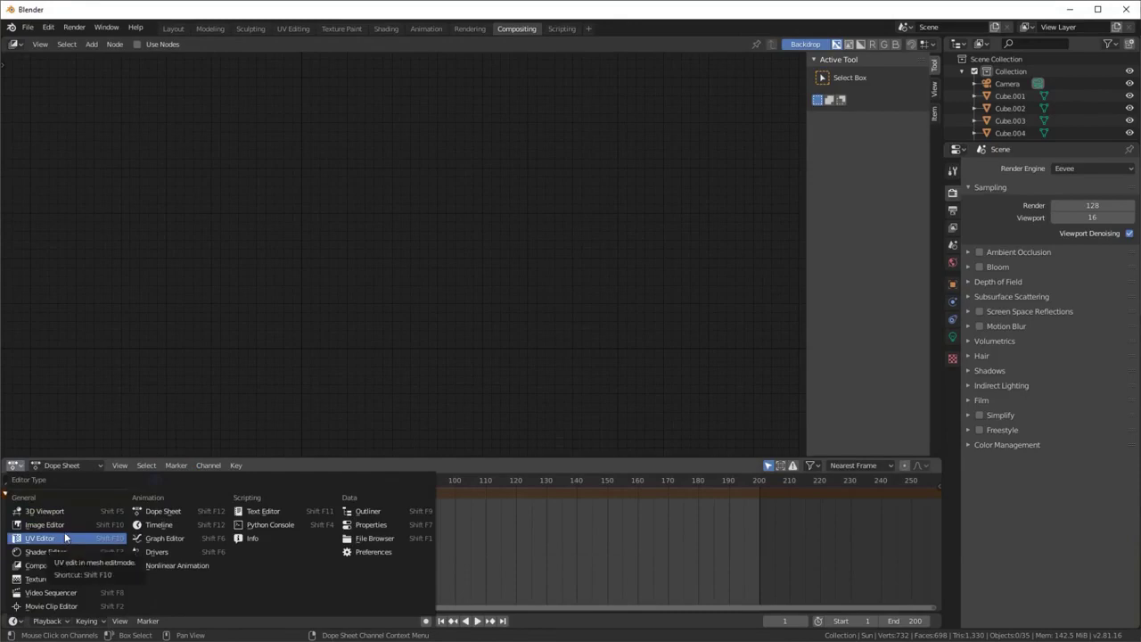
pyautogui.click(75, 593)
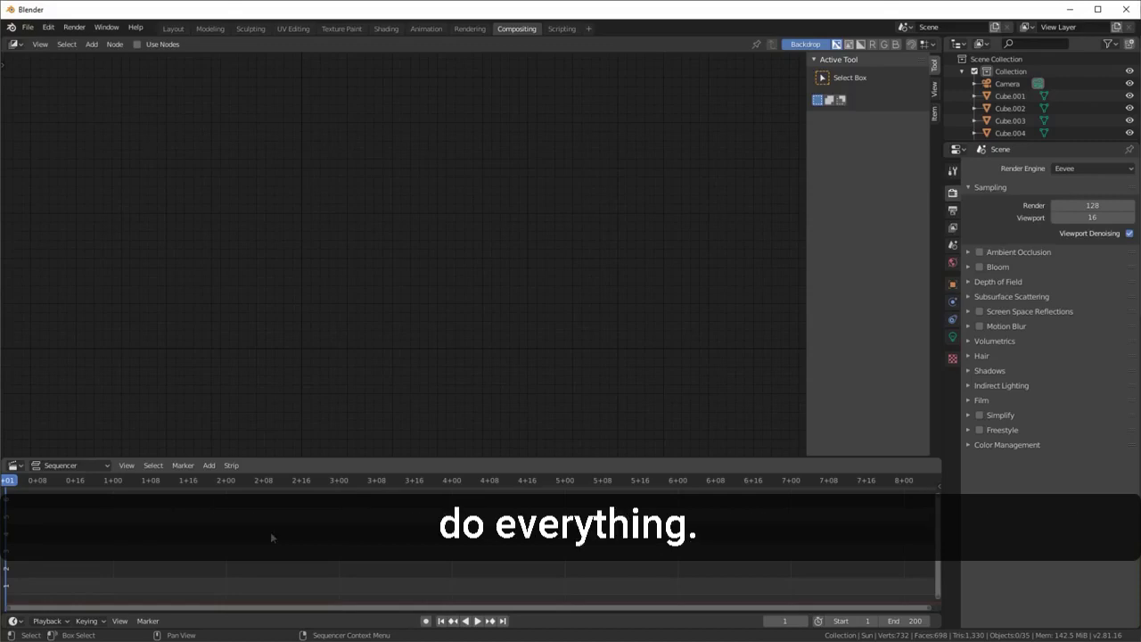
# - Add all the rendered PNG frames from the CAD Projects\EDGE\Images folder to the sequencer as an image sequence strip
pyautogui.click(210, 466)
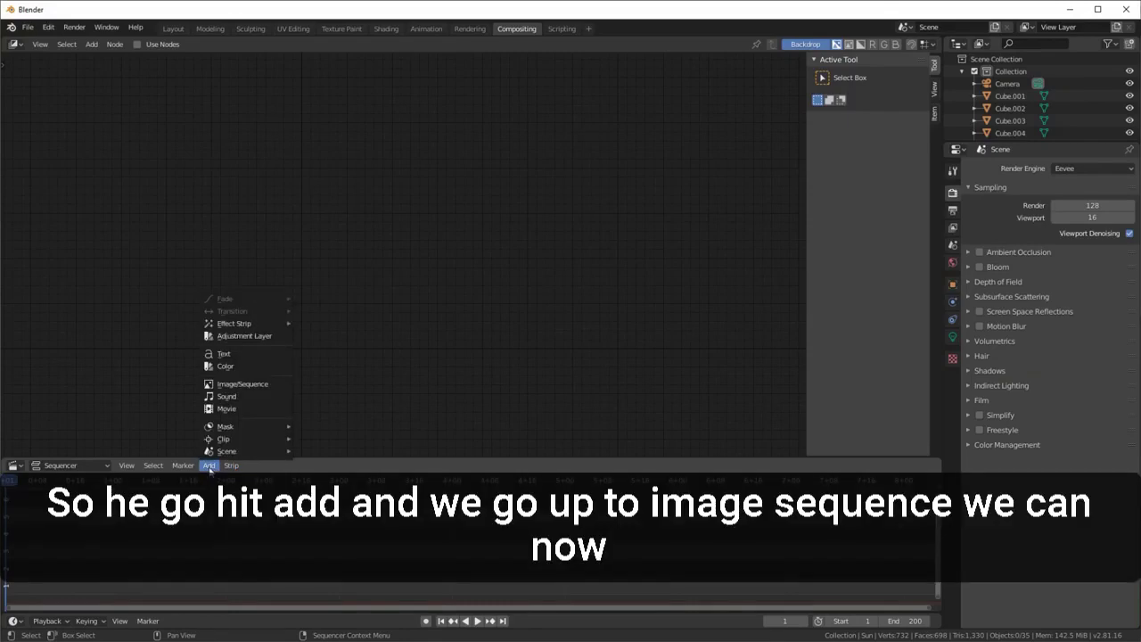
pyautogui.click(247, 391)
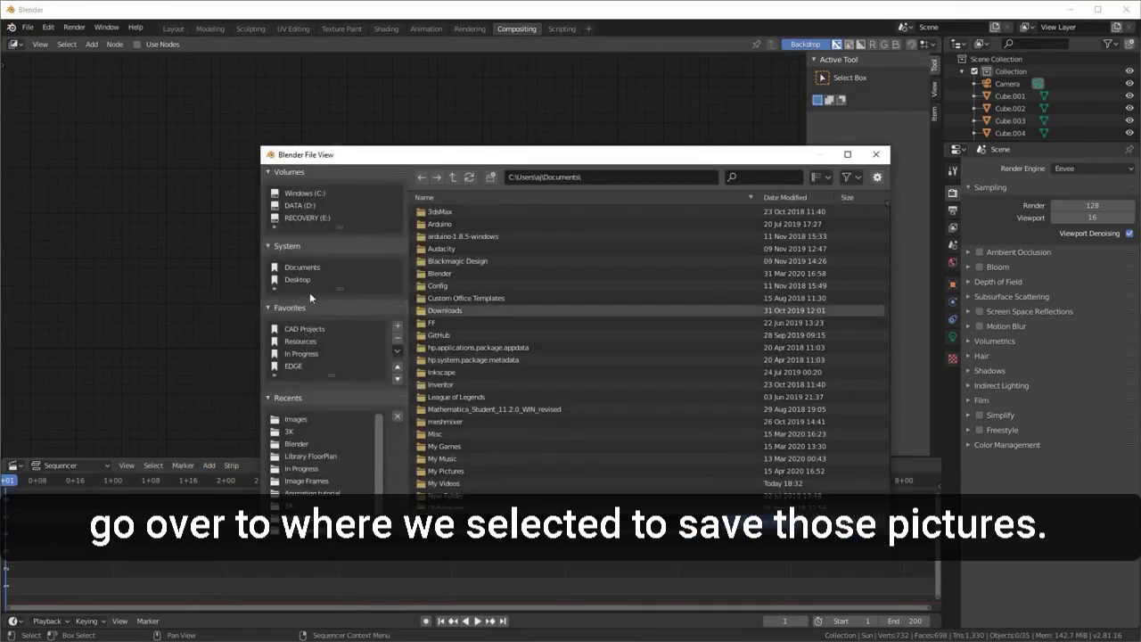
pyautogui.click(304, 328)
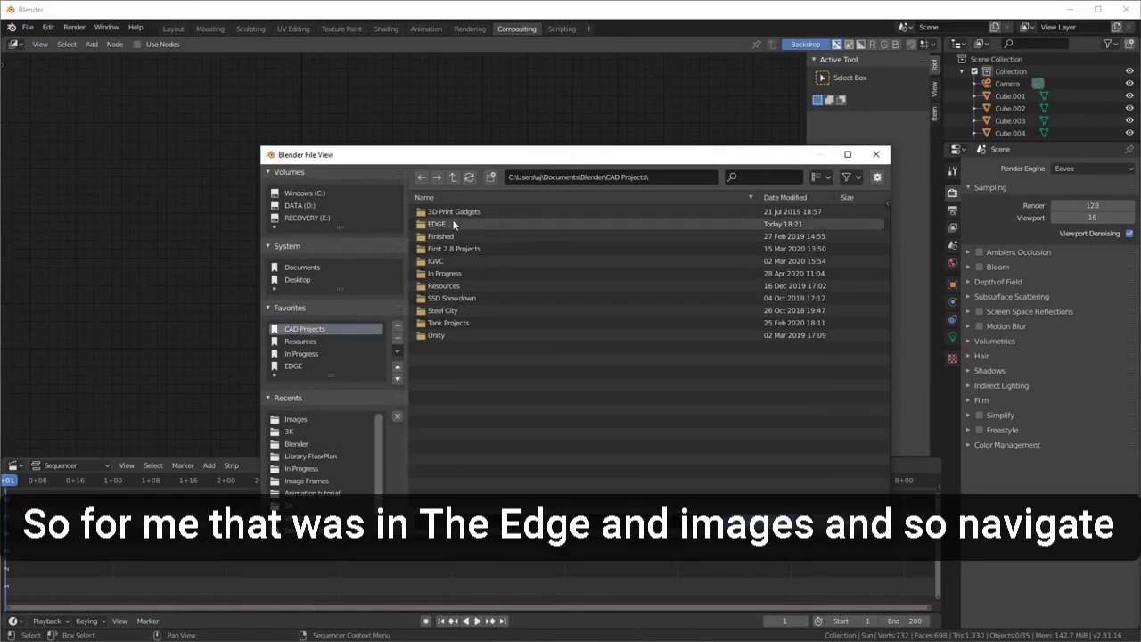
pyautogui.doubleClick(436, 224)
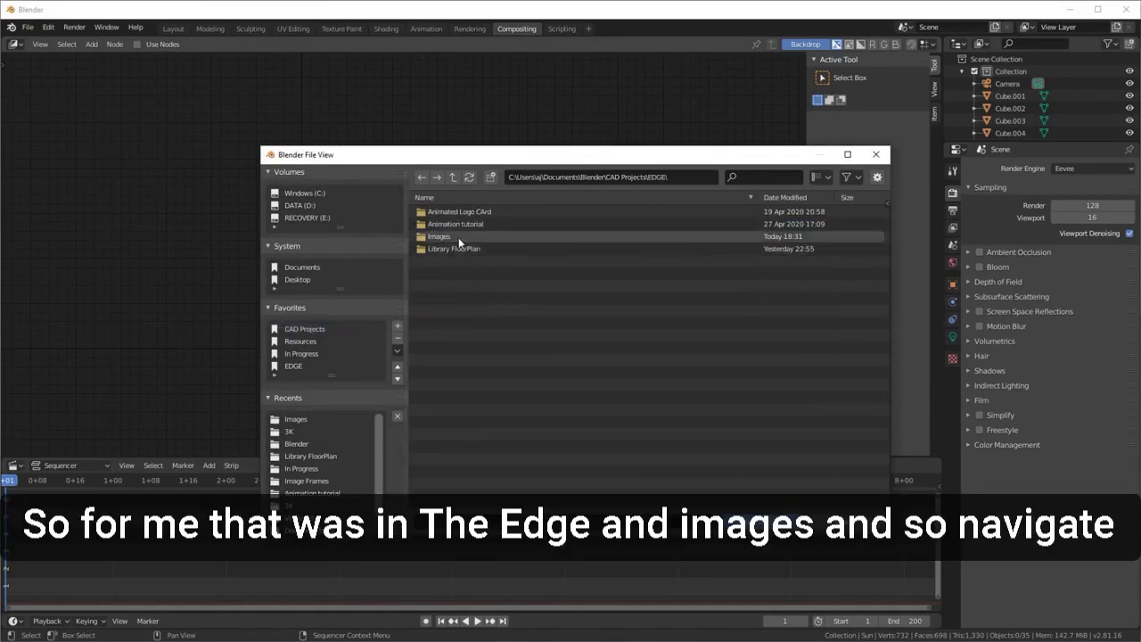
pyautogui.doubleClick(458, 237)
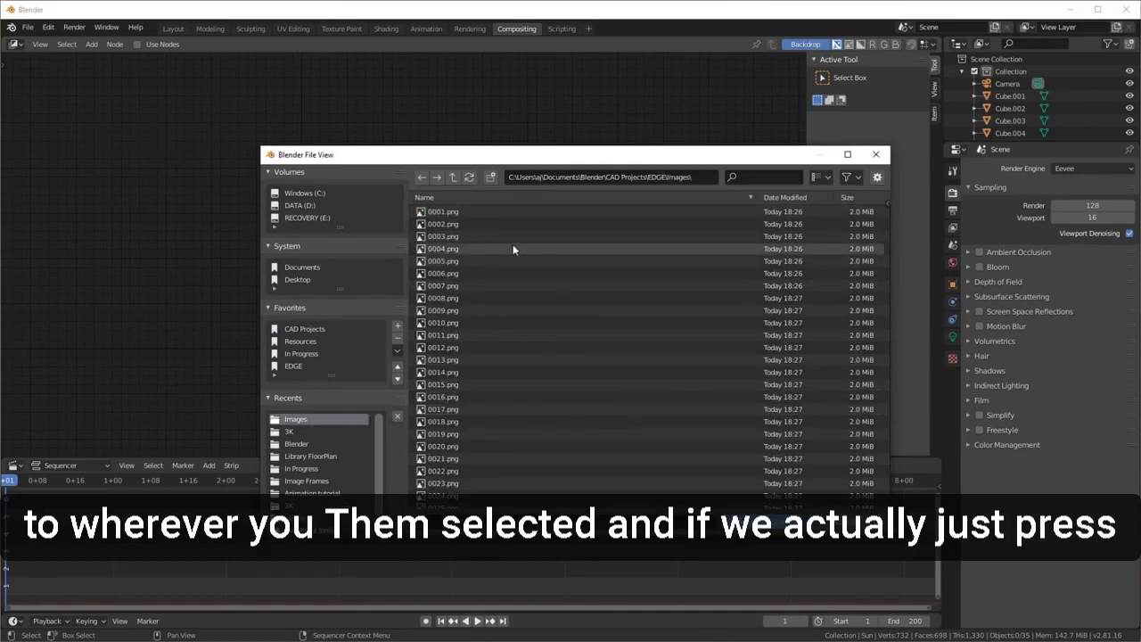
pyautogui.press('a')
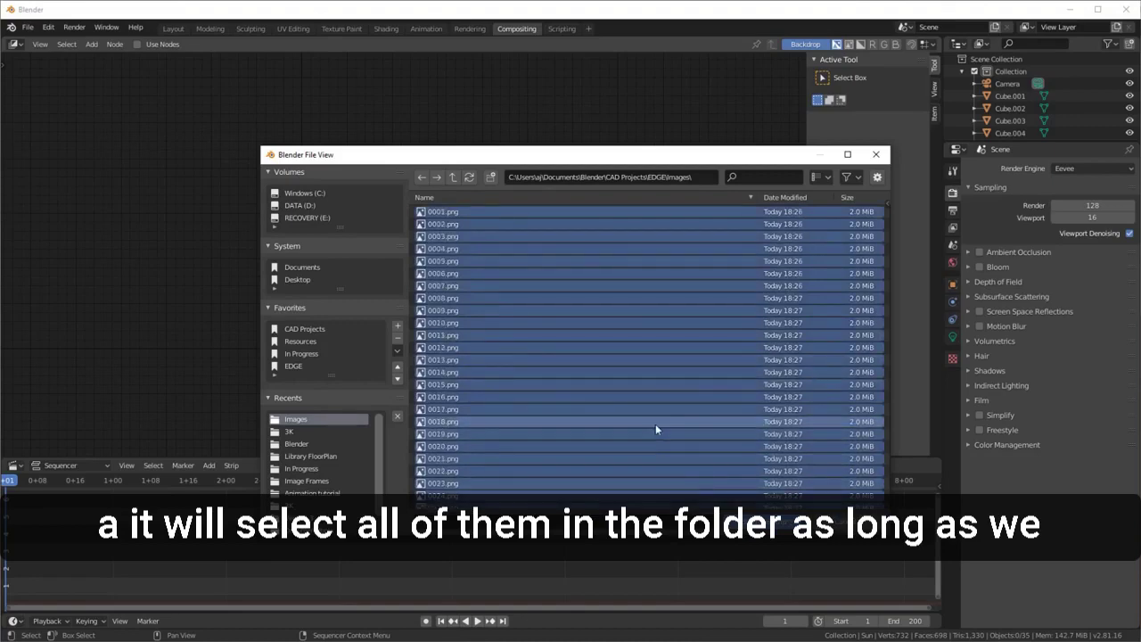
pyautogui.scroll(-10, 652, 433)
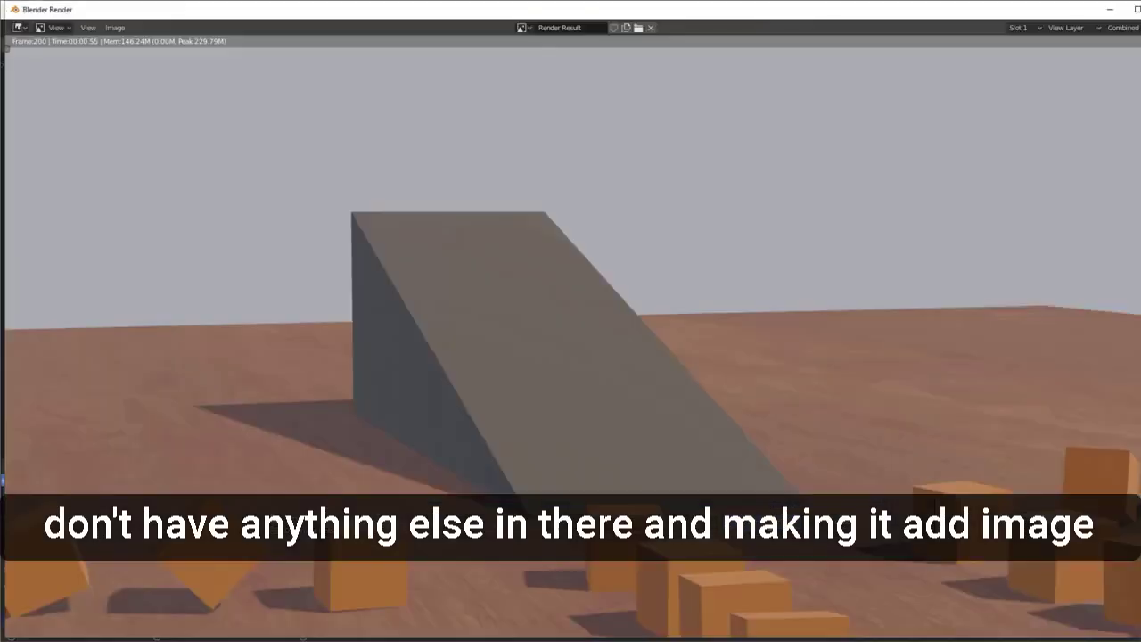
# - Examine the last rendered frame in the separate render window and return to the main window
pyautogui.scroll(-3, 592, 336)
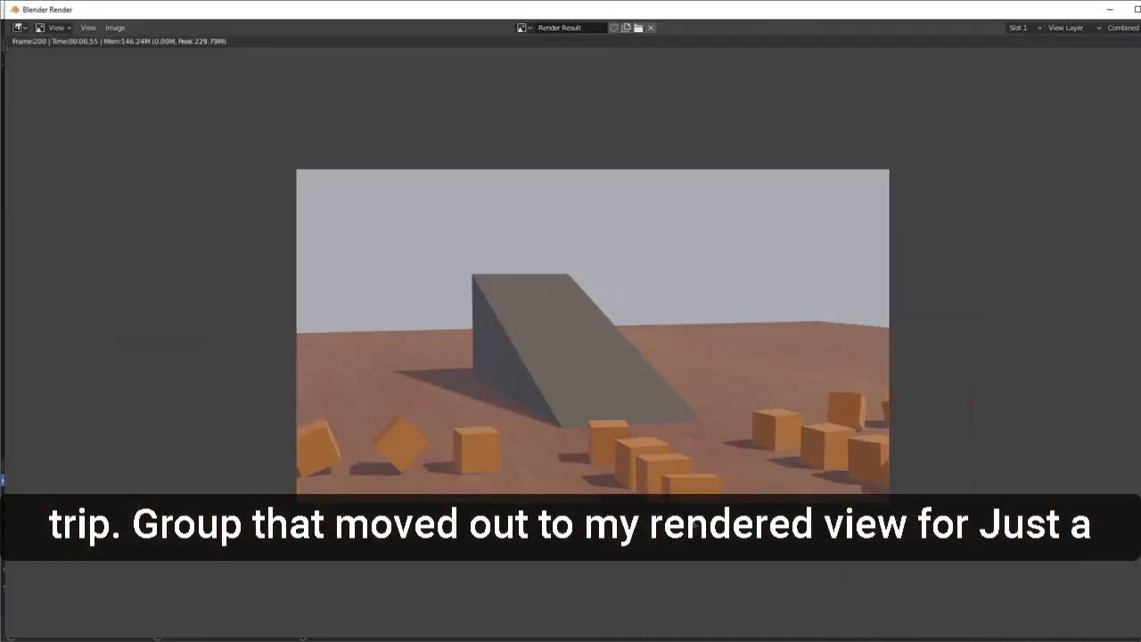
pyautogui.scroll(2, 593, 336)
pyautogui.scroll(-1, 593, 336)
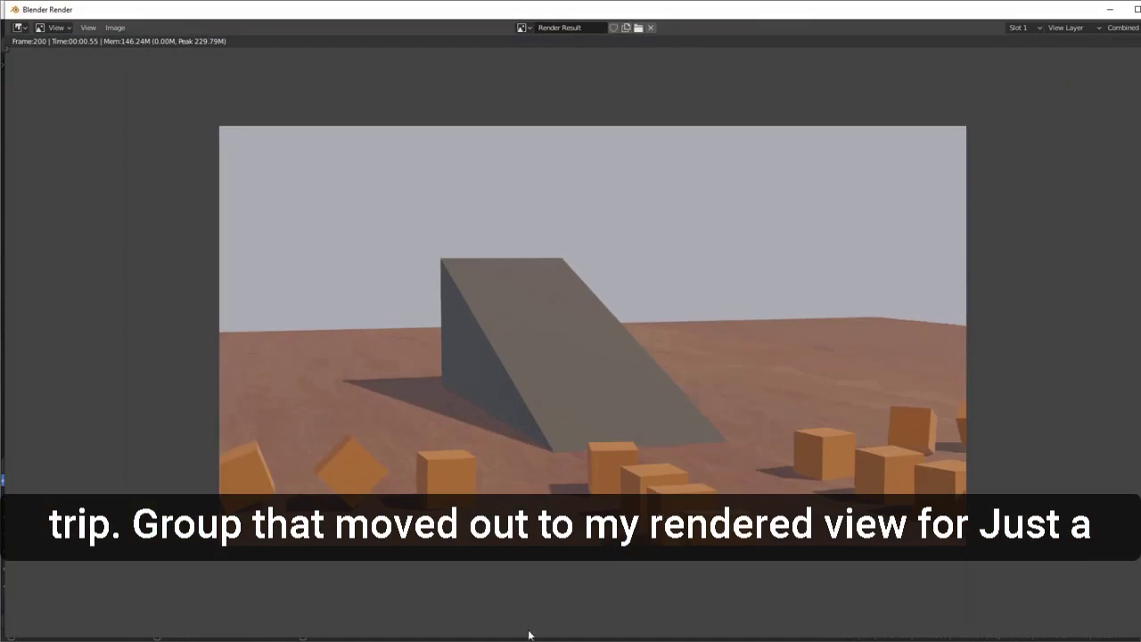
pyautogui.moveTo(528, 635)
pyautogui.click(412, 606)
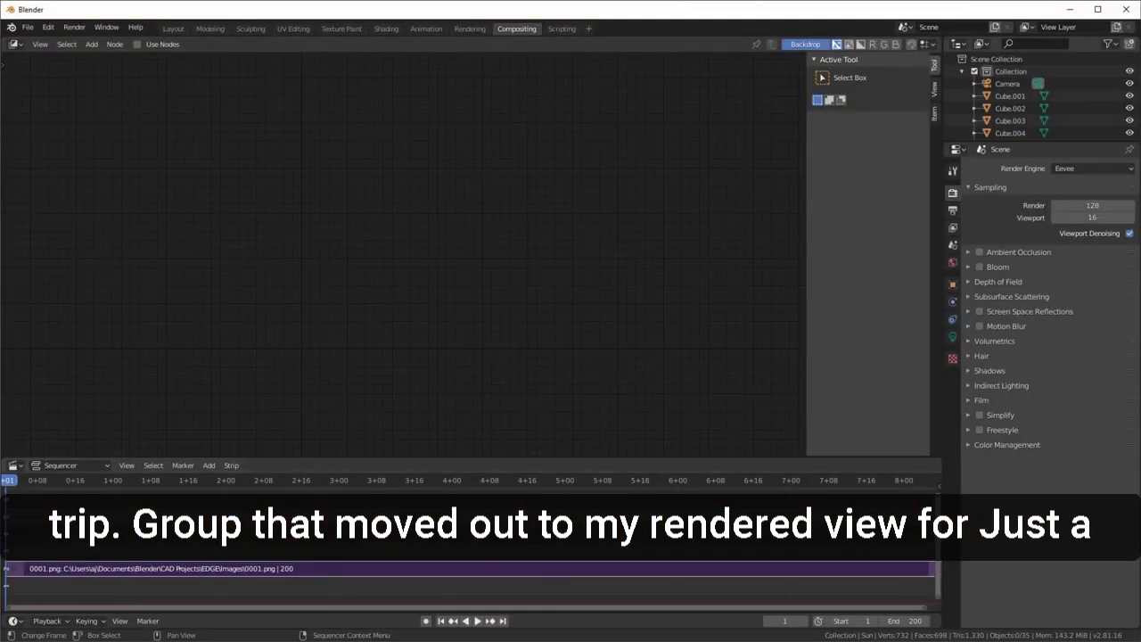
pyautogui.moveTo(529, 634)
pyautogui.click(559, 598)
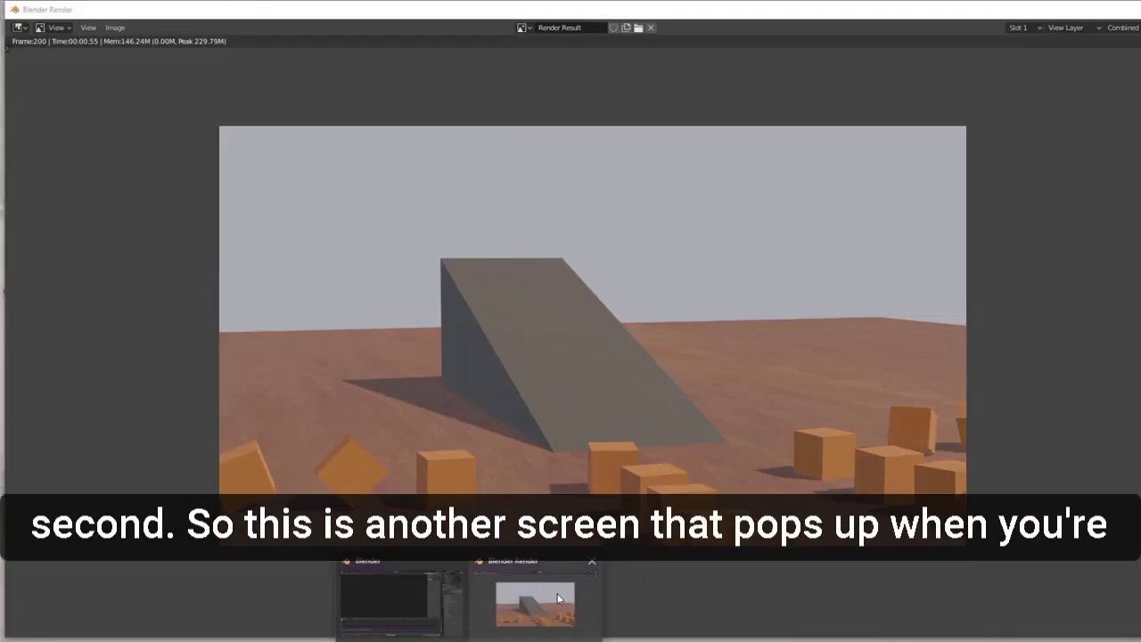
pyautogui.click(557, 597)
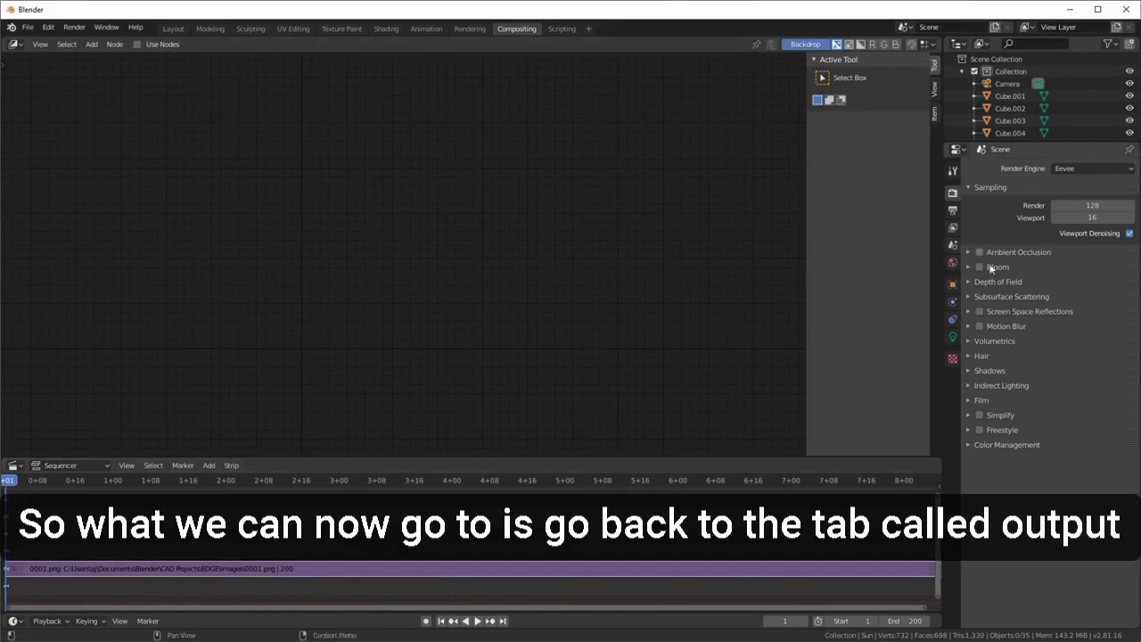
# - Set the output file format to FFmpeg video with MPEG-4 as the encoding container
pyautogui.click(950, 211)
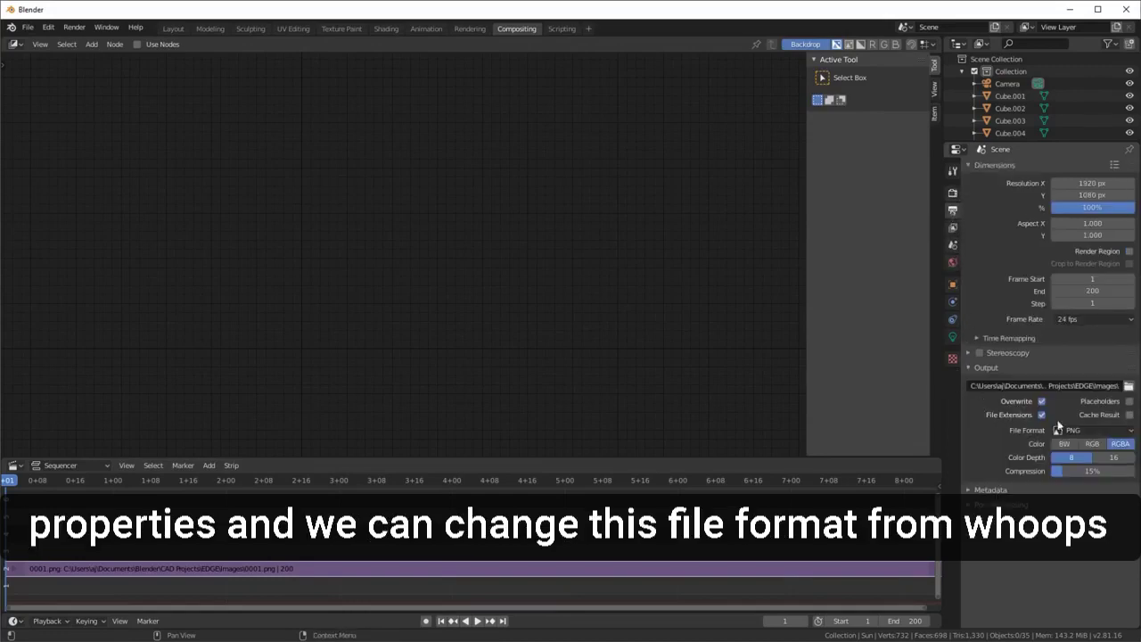
pyautogui.click(1093, 430)
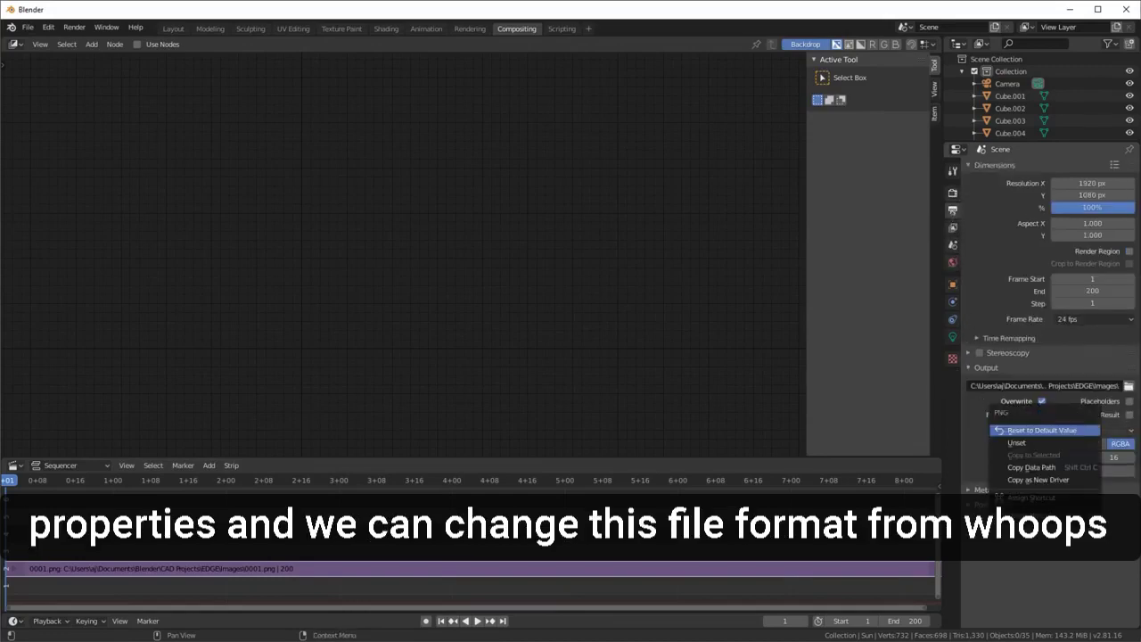
pyautogui.click(1131, 434)
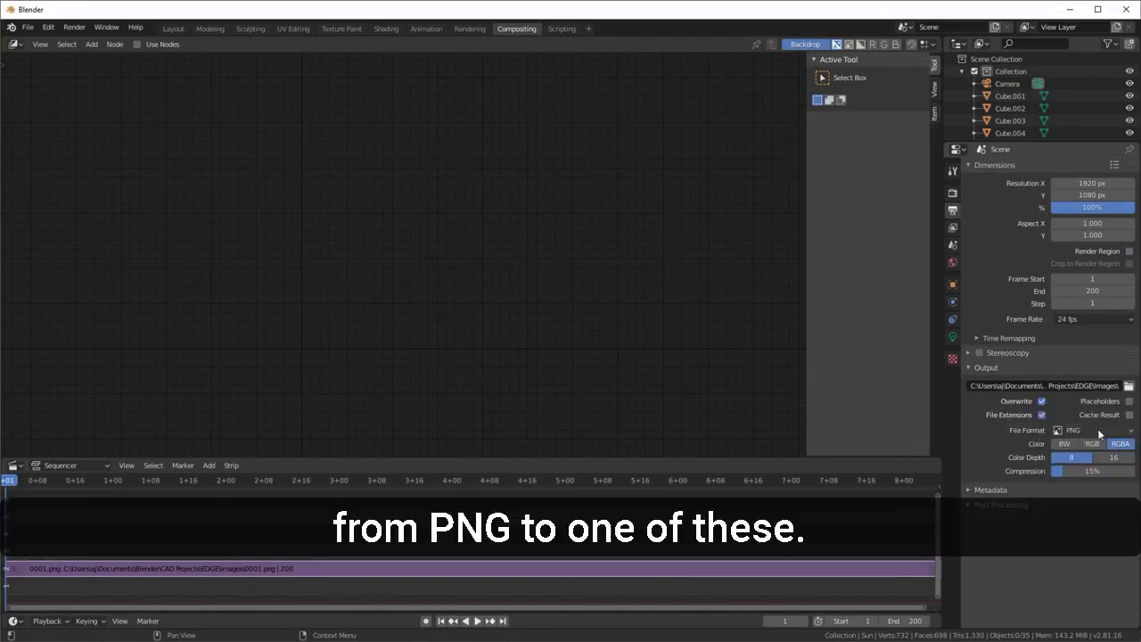
pyautogui.click(1099, 431)
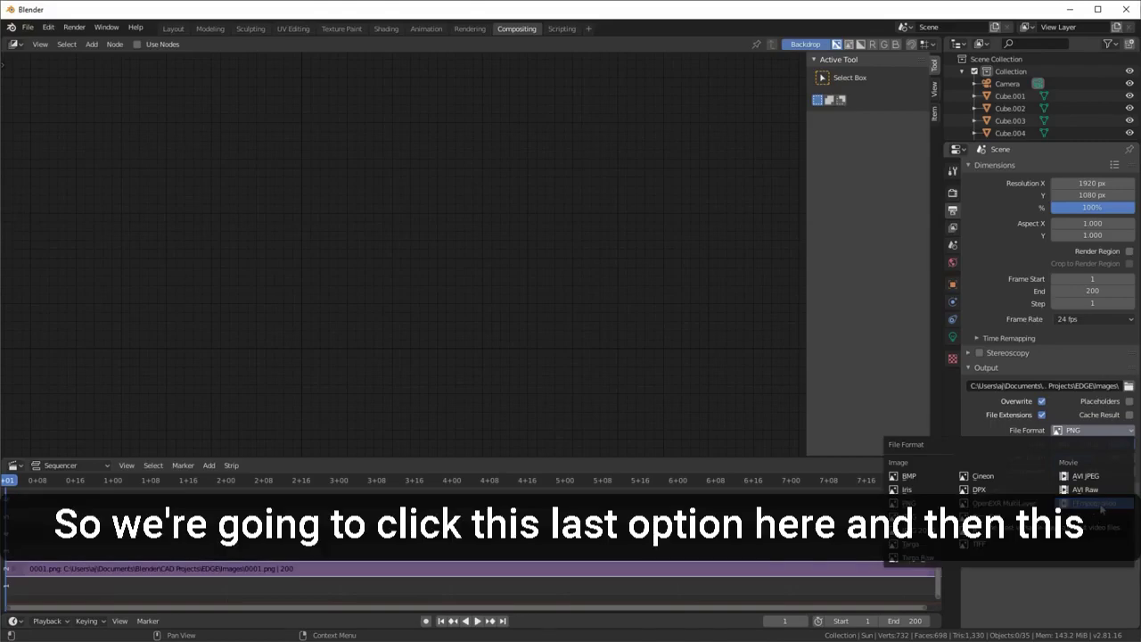
pyautogui.click(1099, 504)
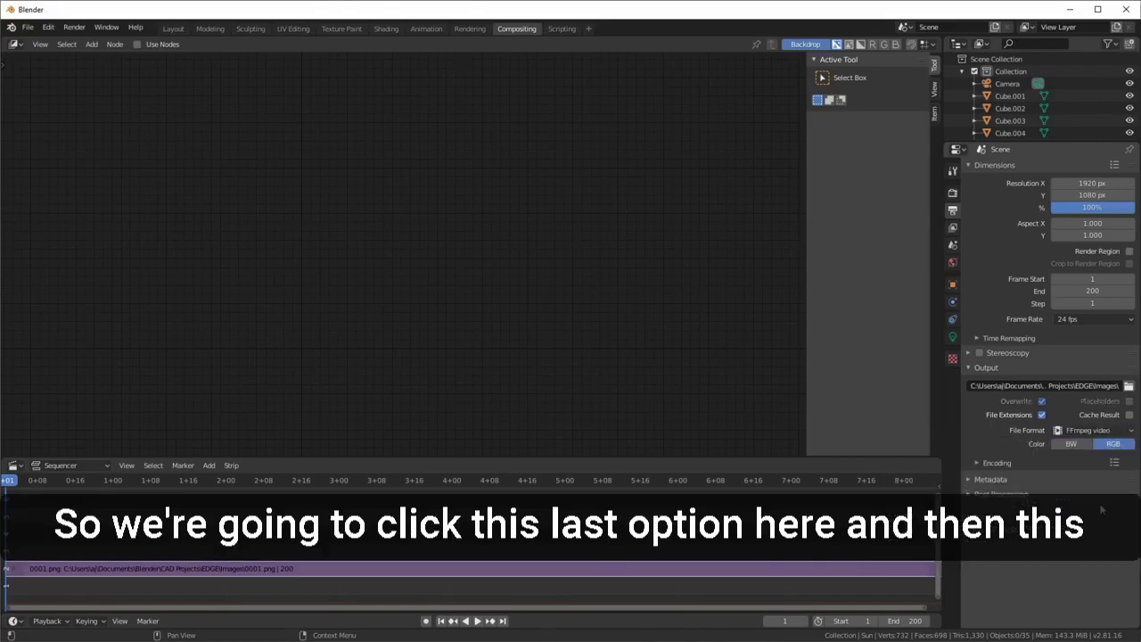
pyautogui.click(978, 463)
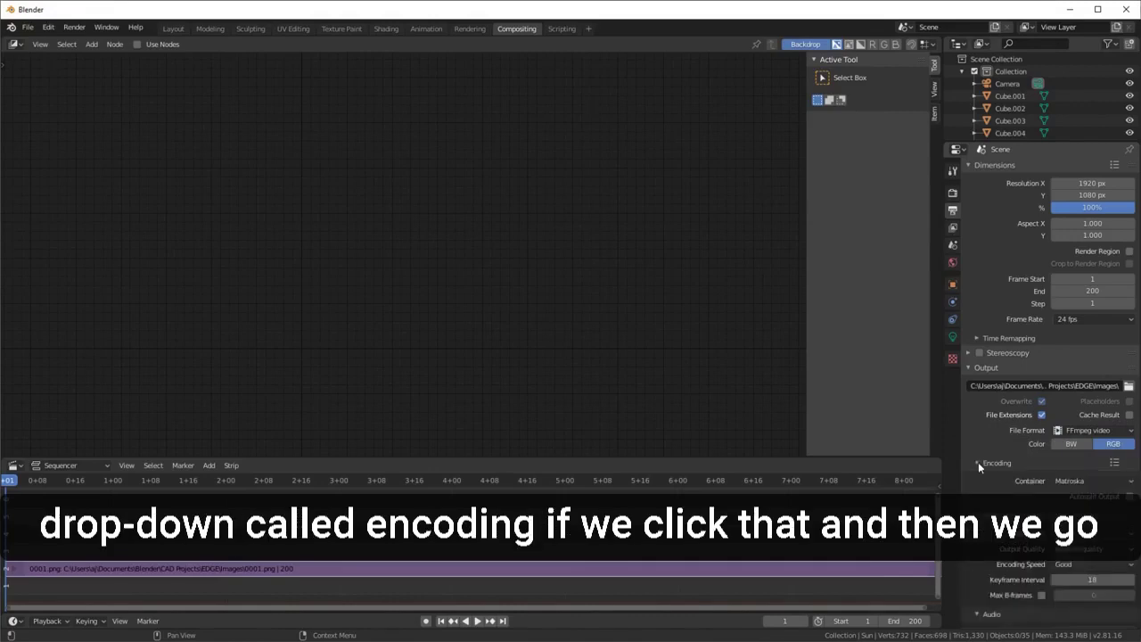
pyautogui.click(1078, 482)
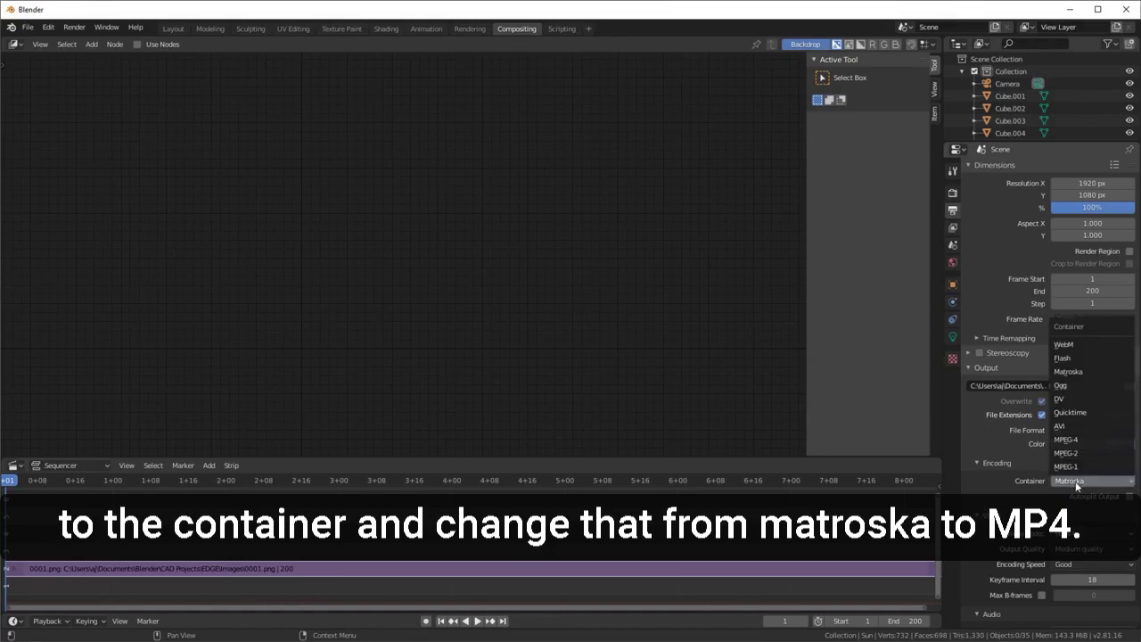
pyautogui.click(1084, 441)
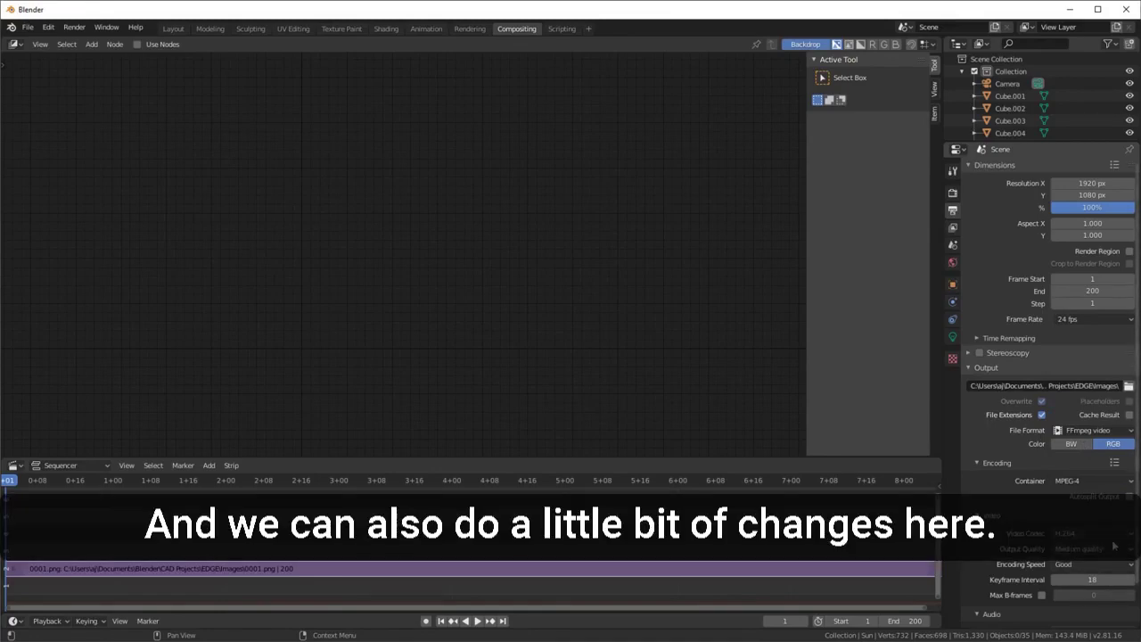
pyautogui.click(1113, 537)
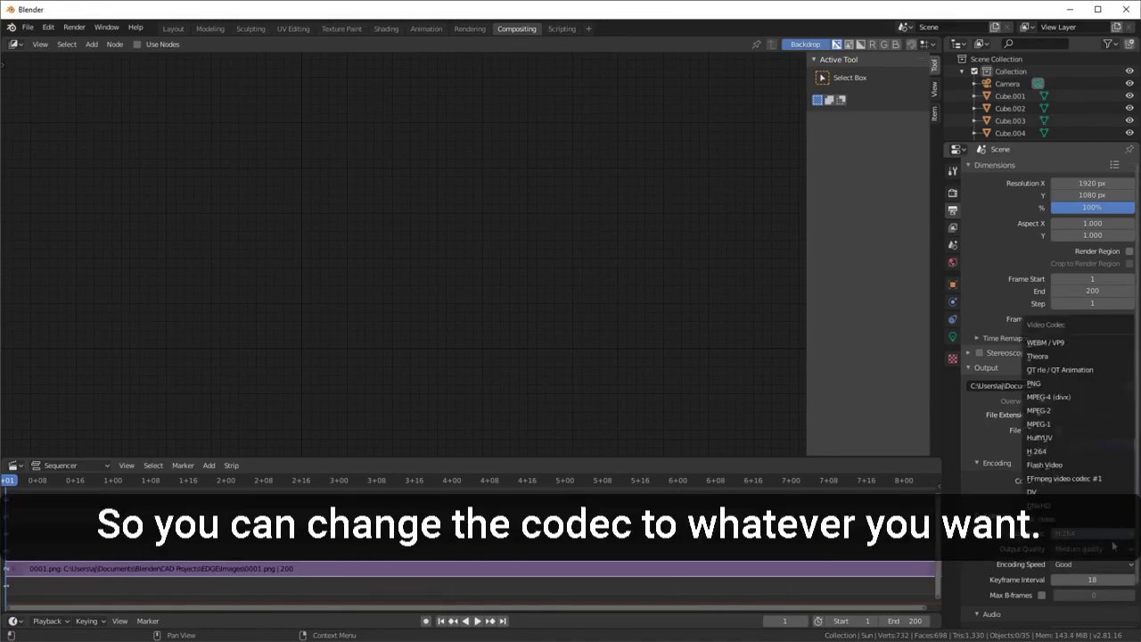
pyautogui.click(1007, 538)
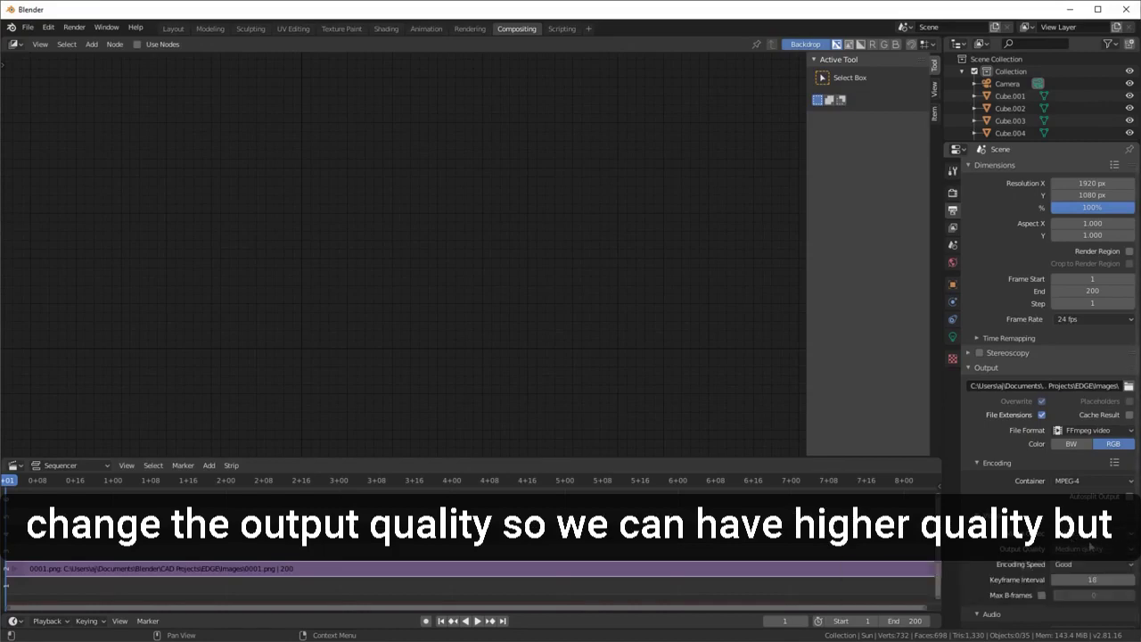
pyautogui.click(1097, 551)
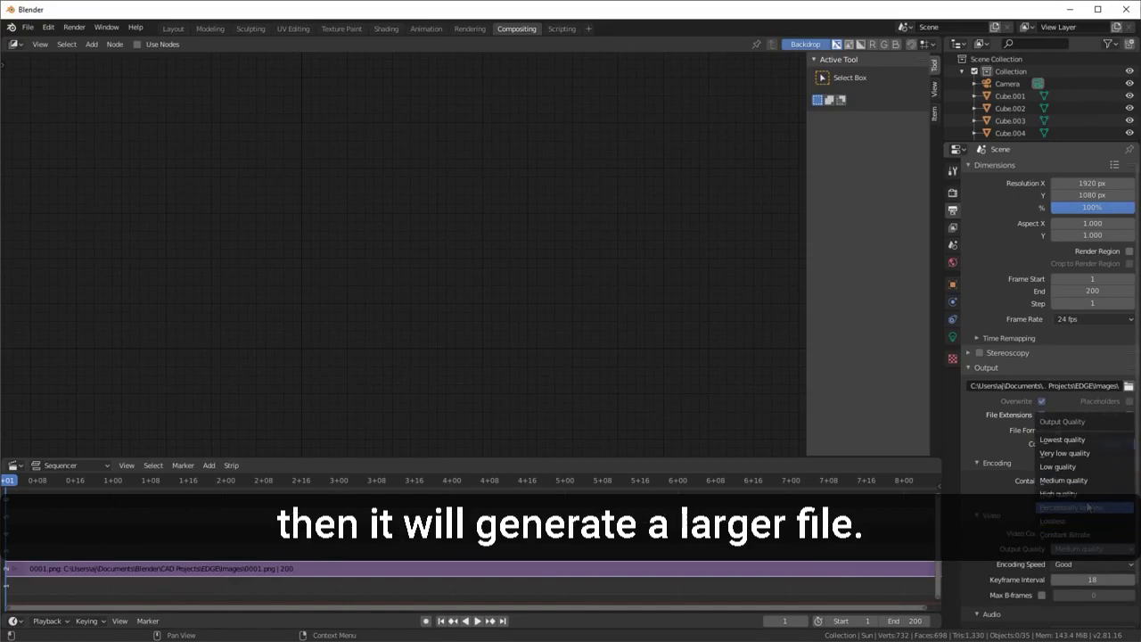
pyautogui.press('Escape')
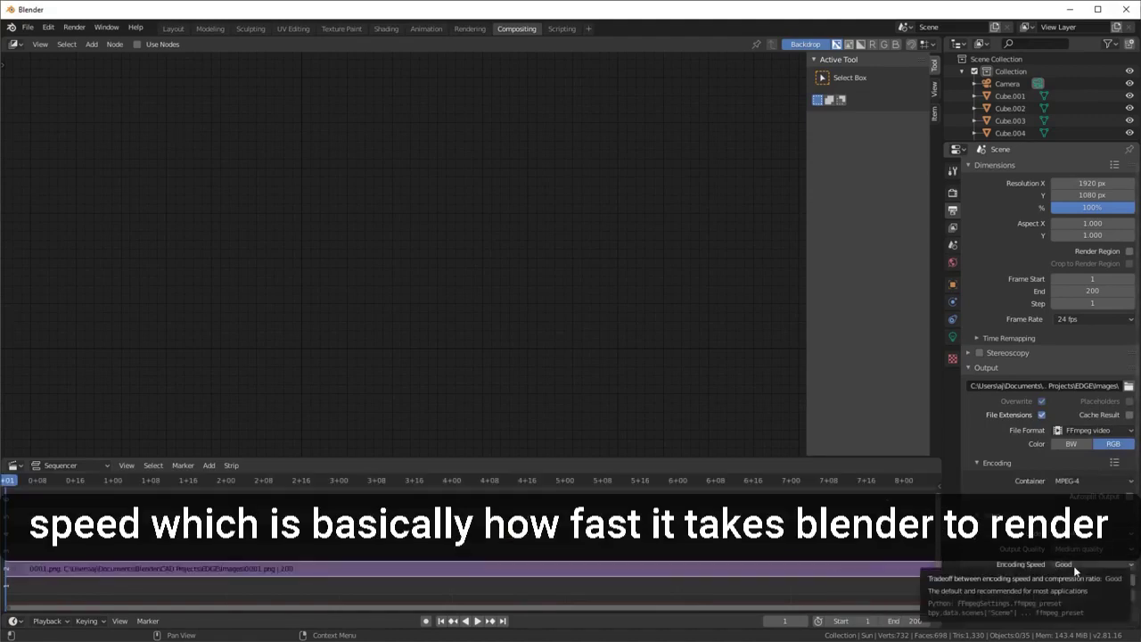
# - Set the encoding speed to Slowest and render the animation as a video
pyautogui.click(1076, 565)
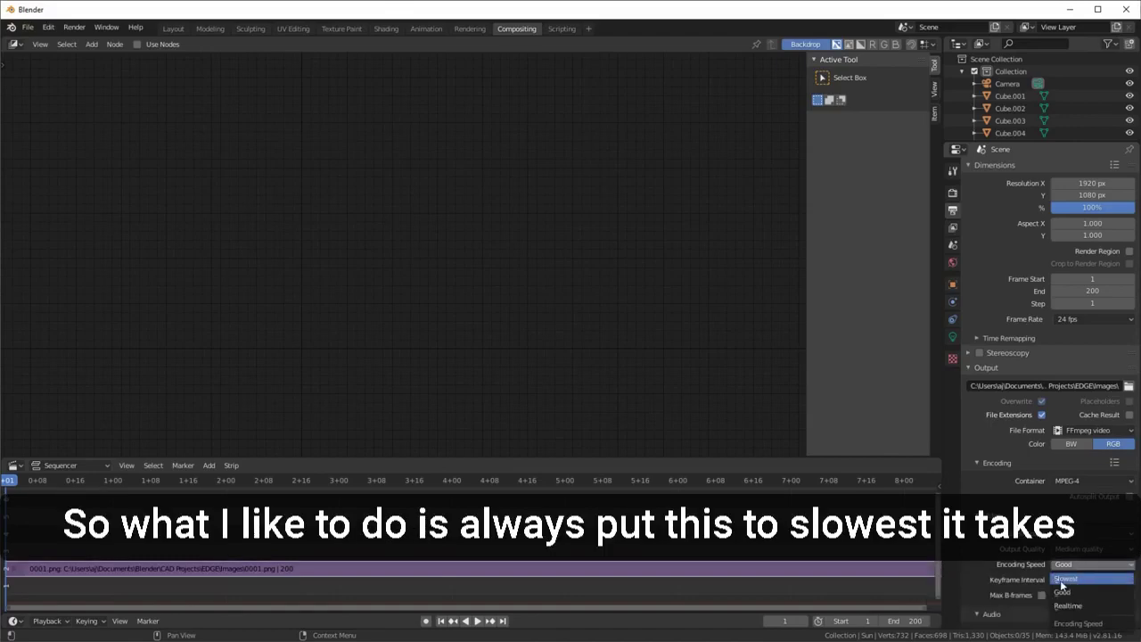
pyautogui.click(1061, 581)
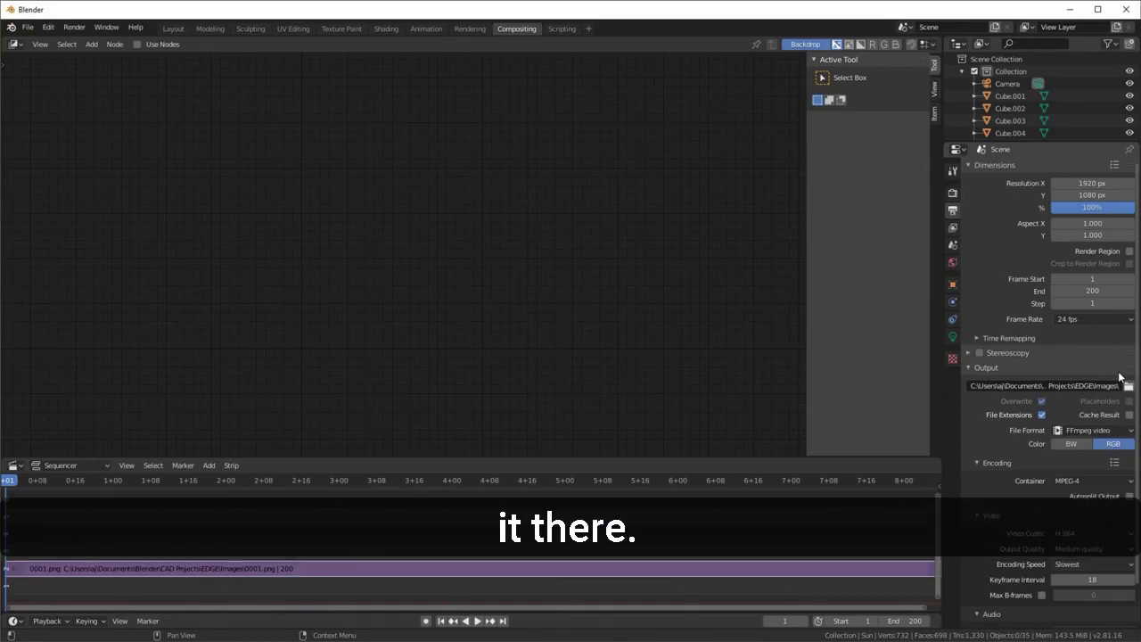
pyautogui.click(75, 28)
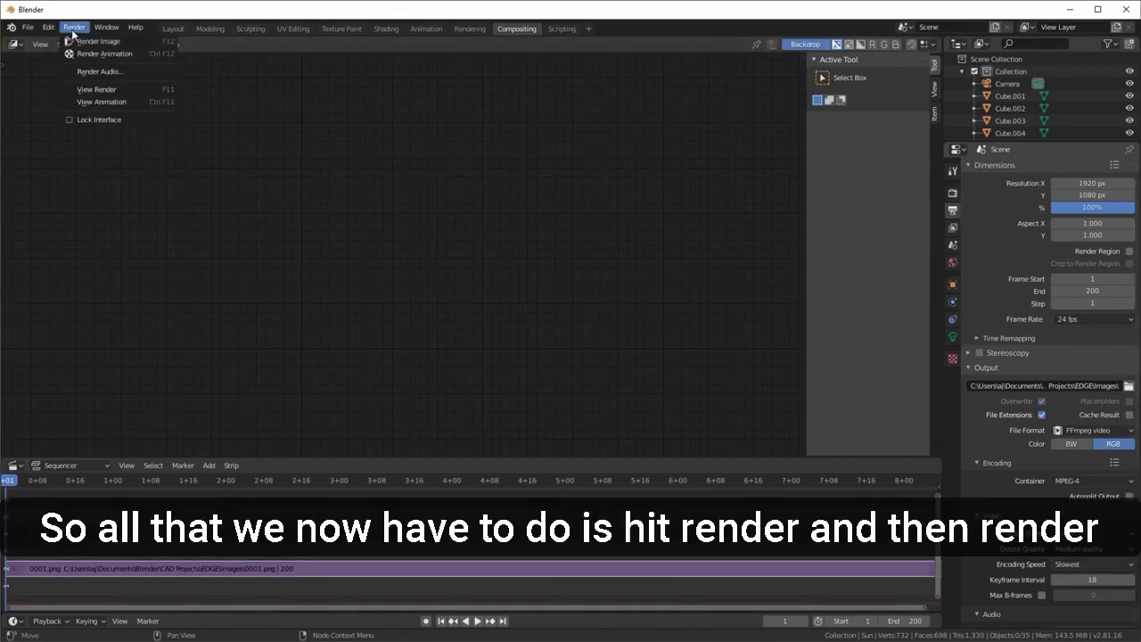
pyautogui.click(110, 55)
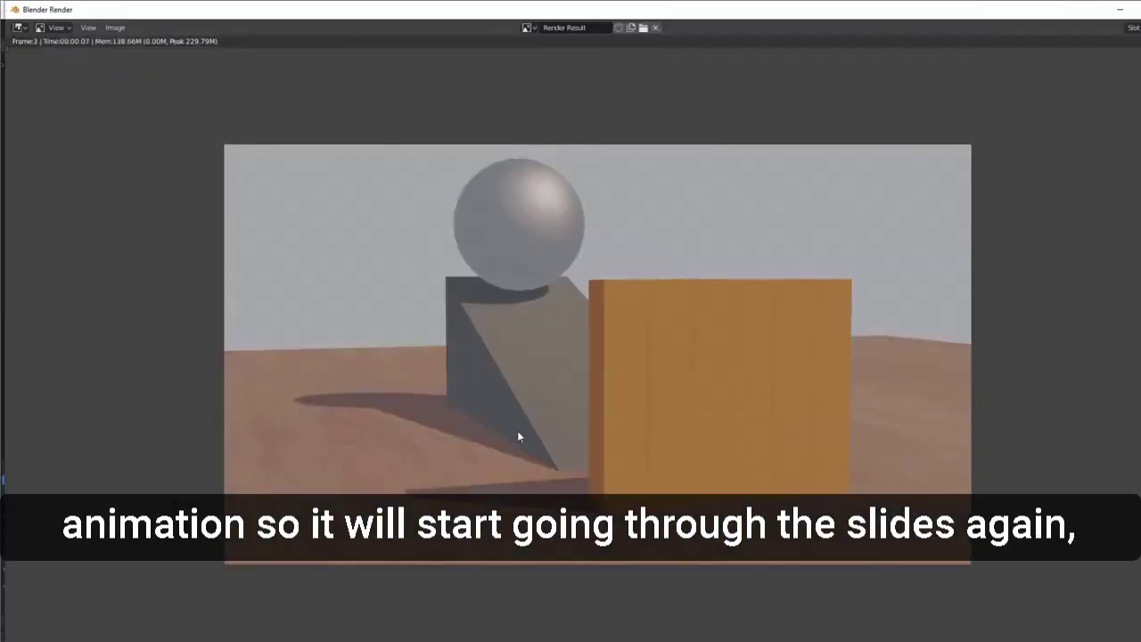